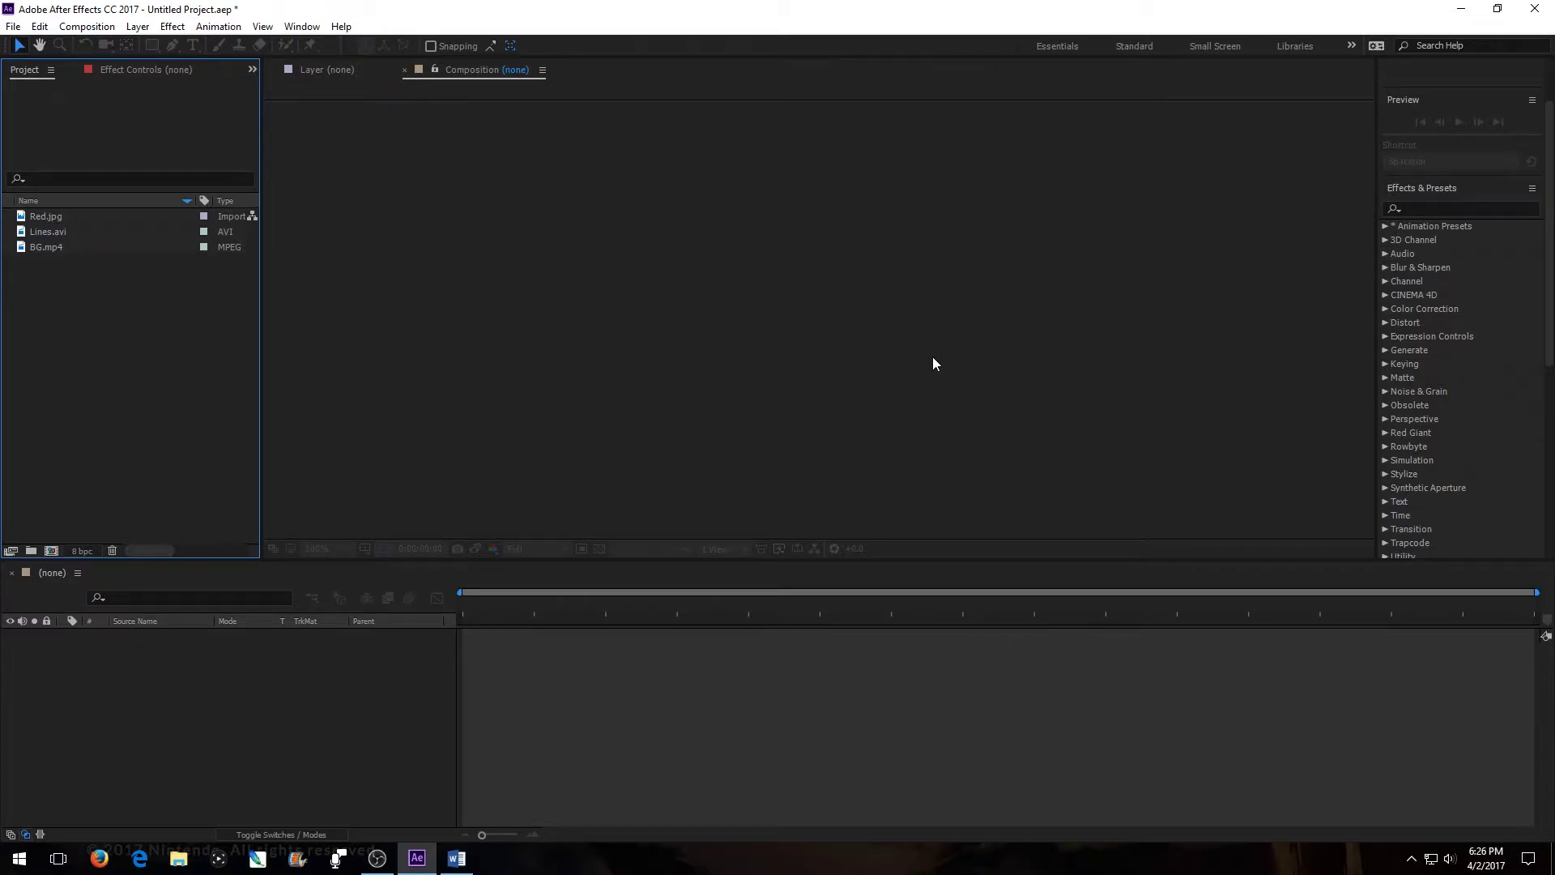
- Check the font family choices in the character settings
scroll(1458, 380, down, 2)
scroll(1434, 523, down, 3)
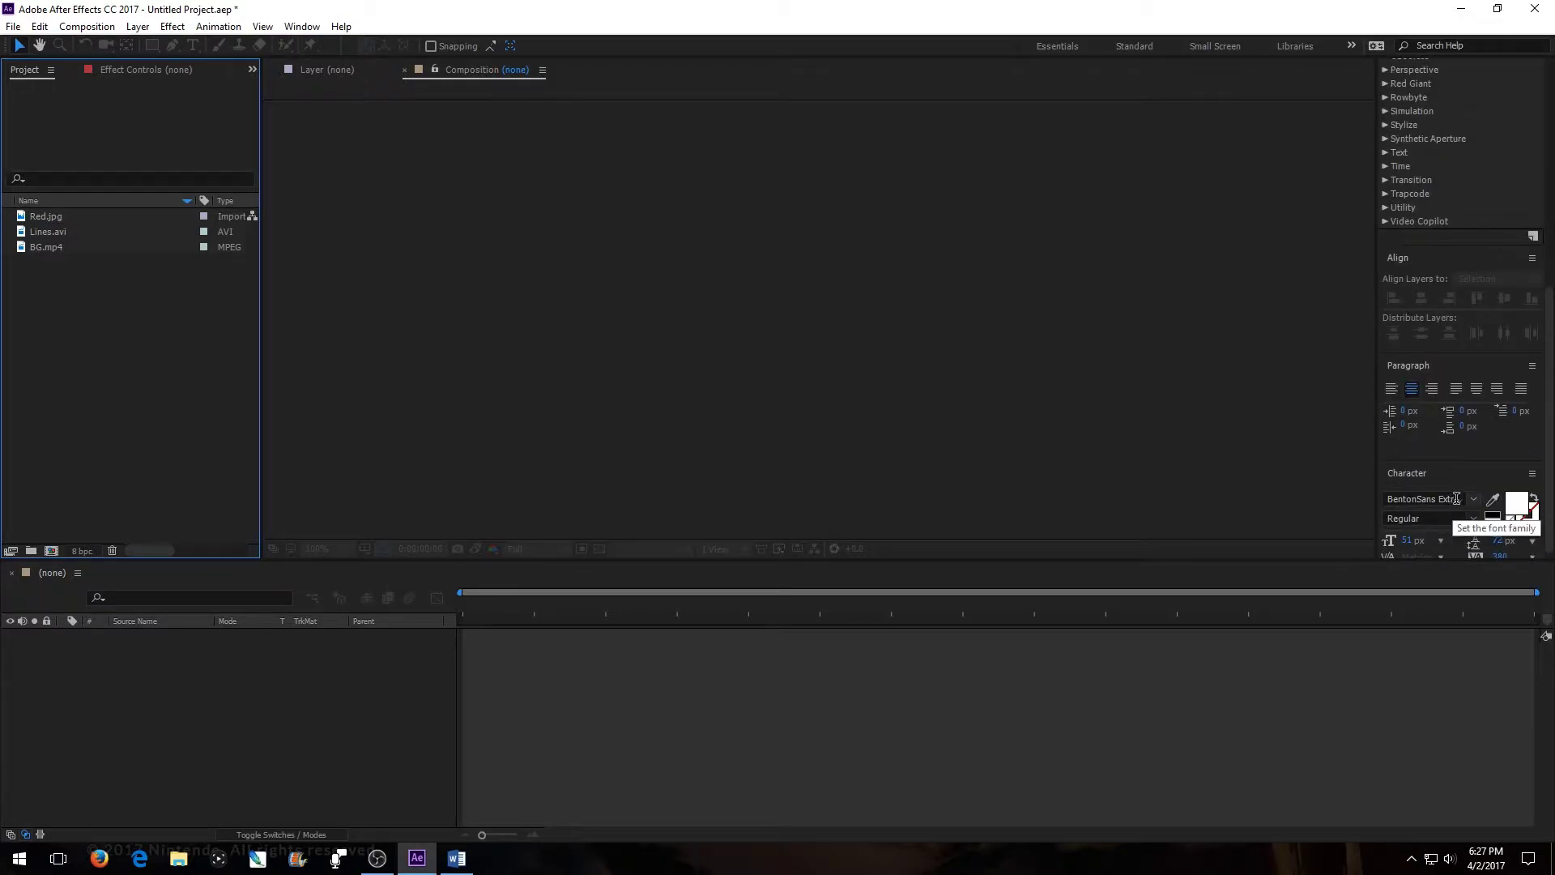
click(1474, 500)
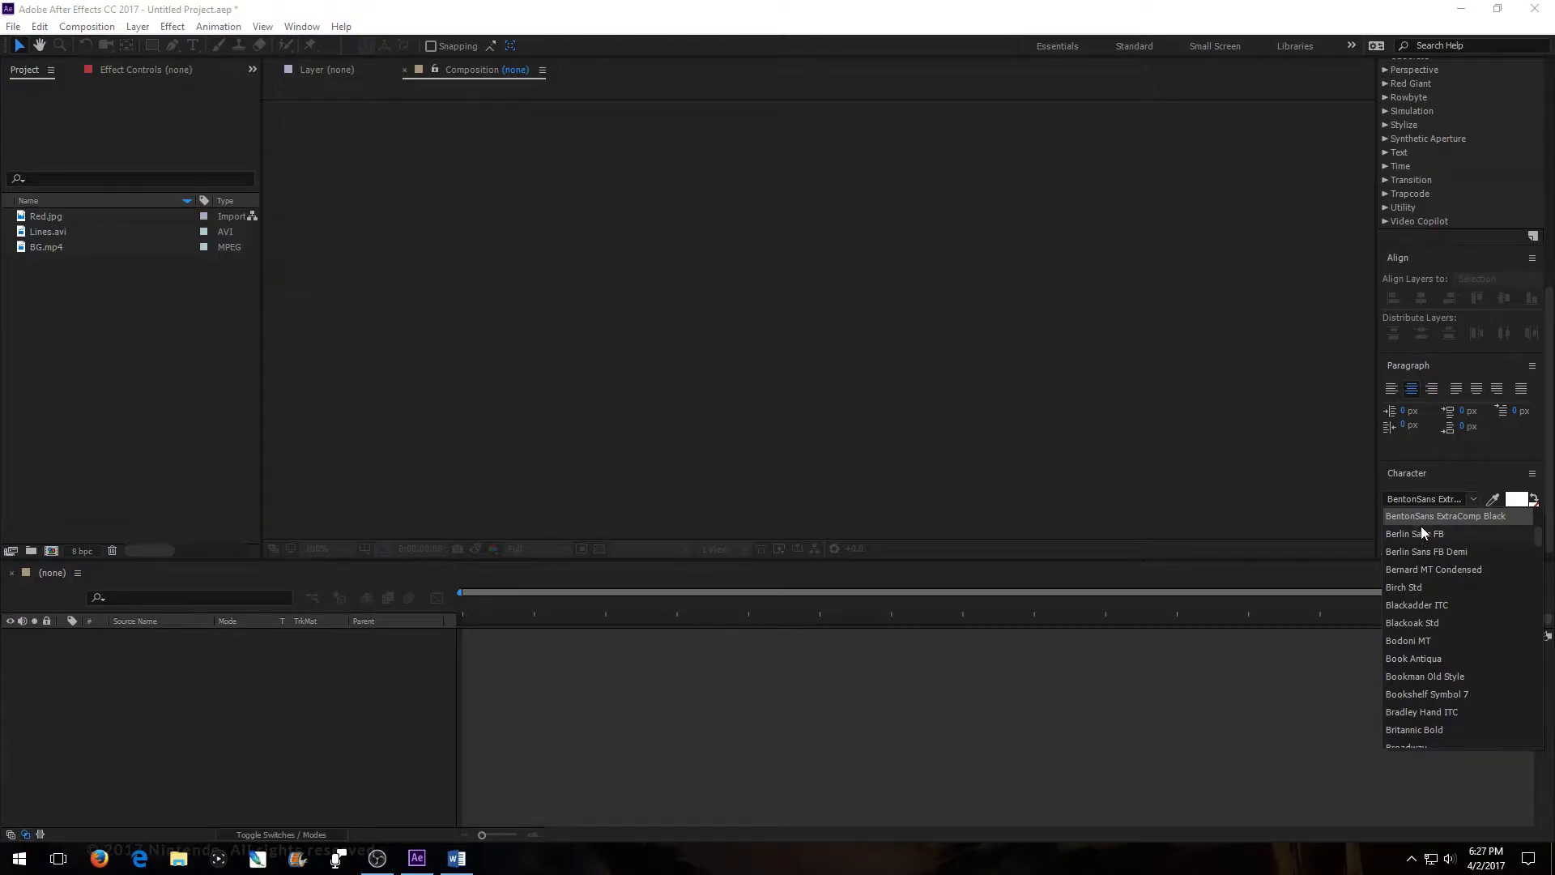
click(1495, 480)
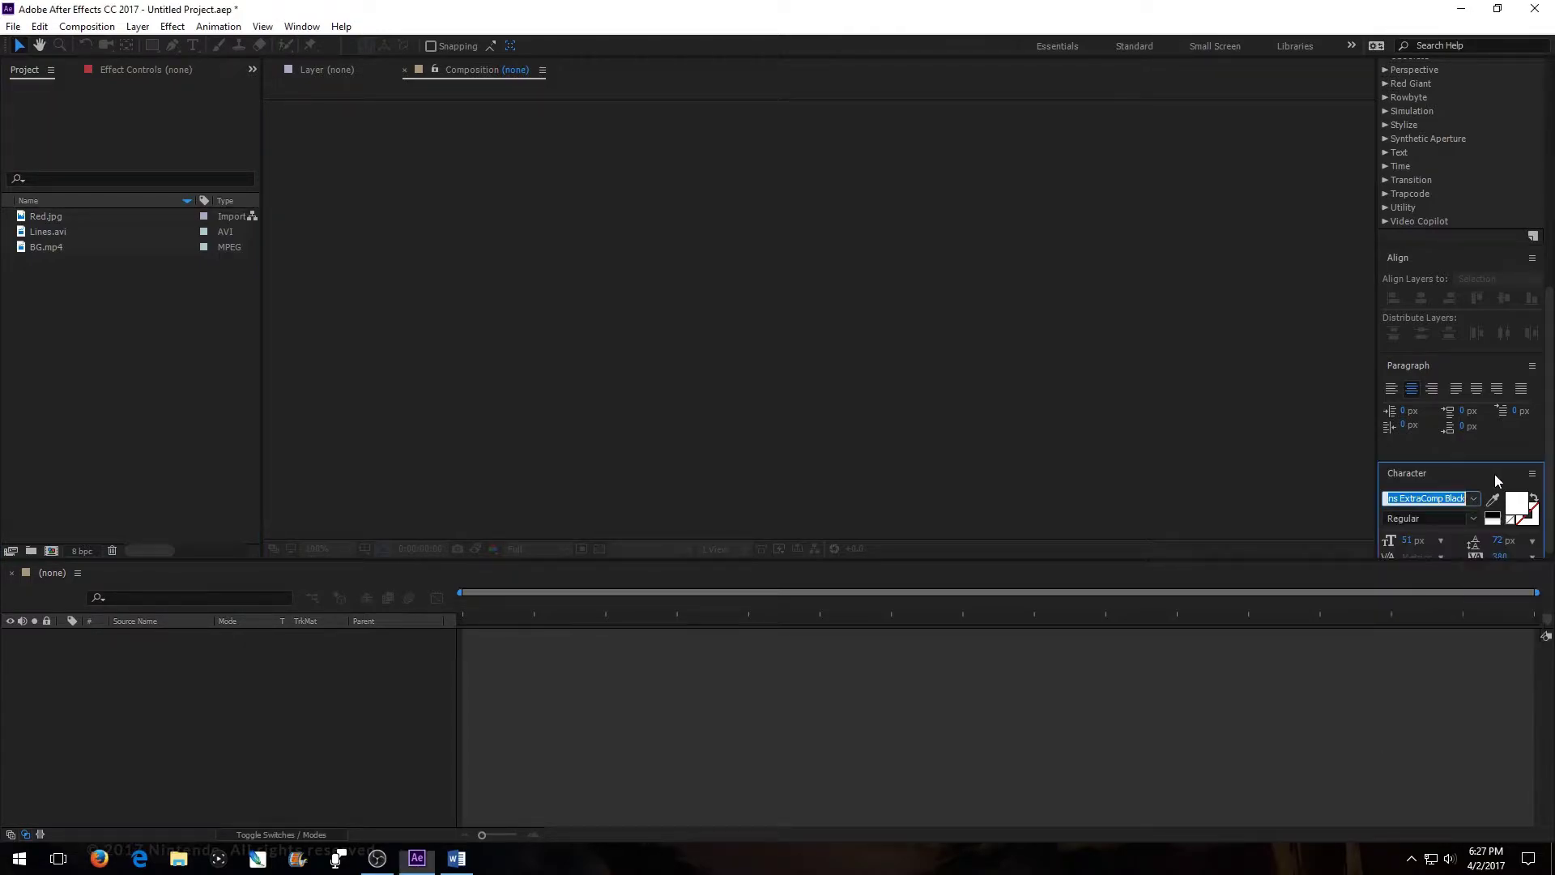
click(1307, 464)
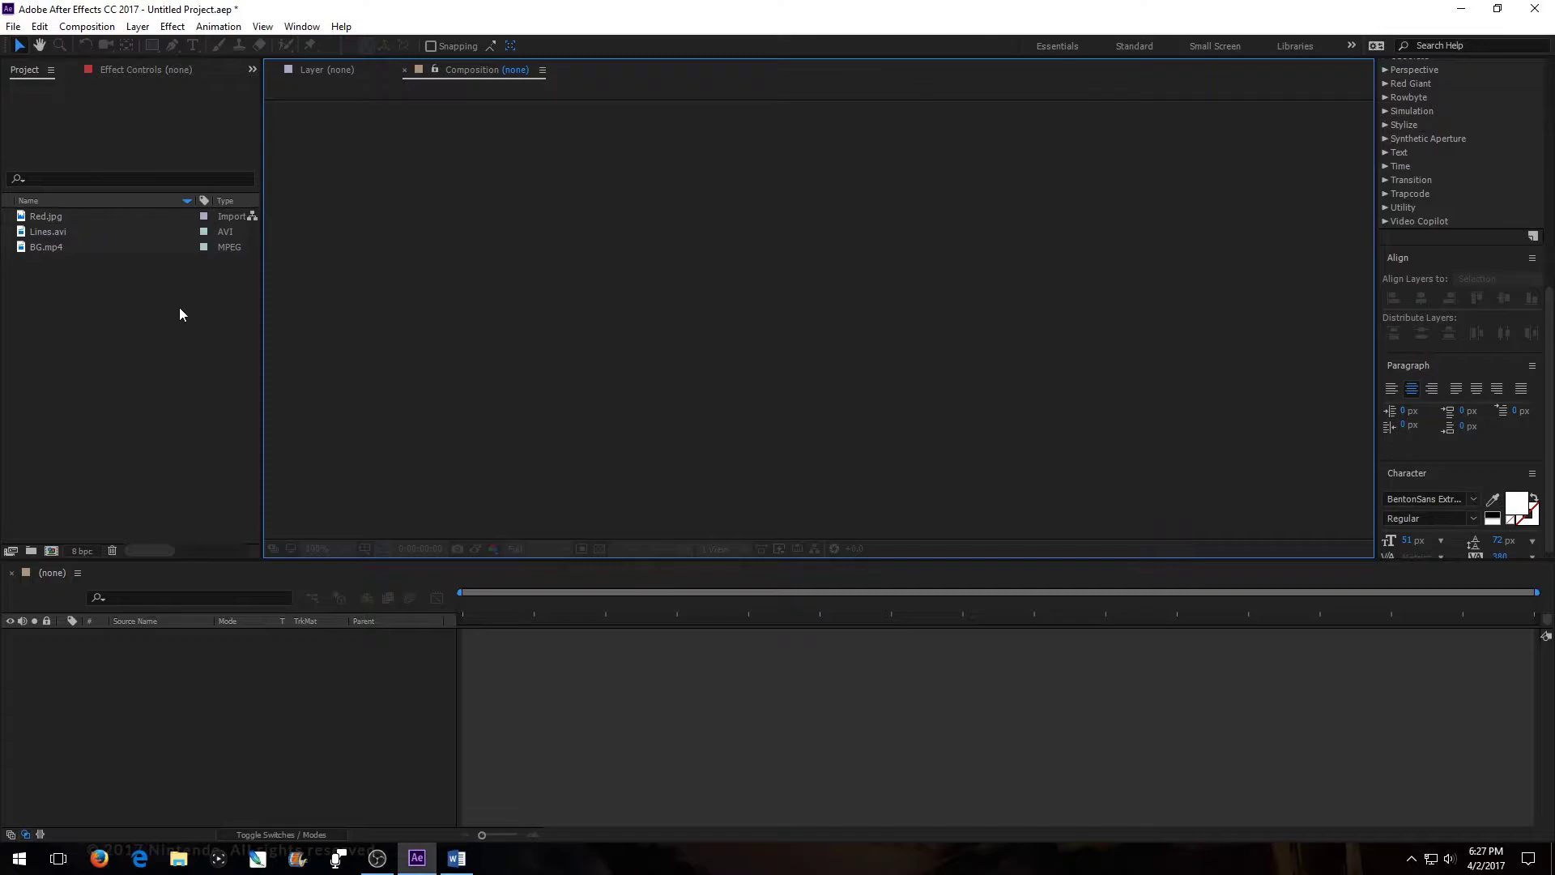
- Preview the BG.mp4, Lines.avi and Red.jpg footage items, scrubbing through the two video clips
double_click(51, 250)
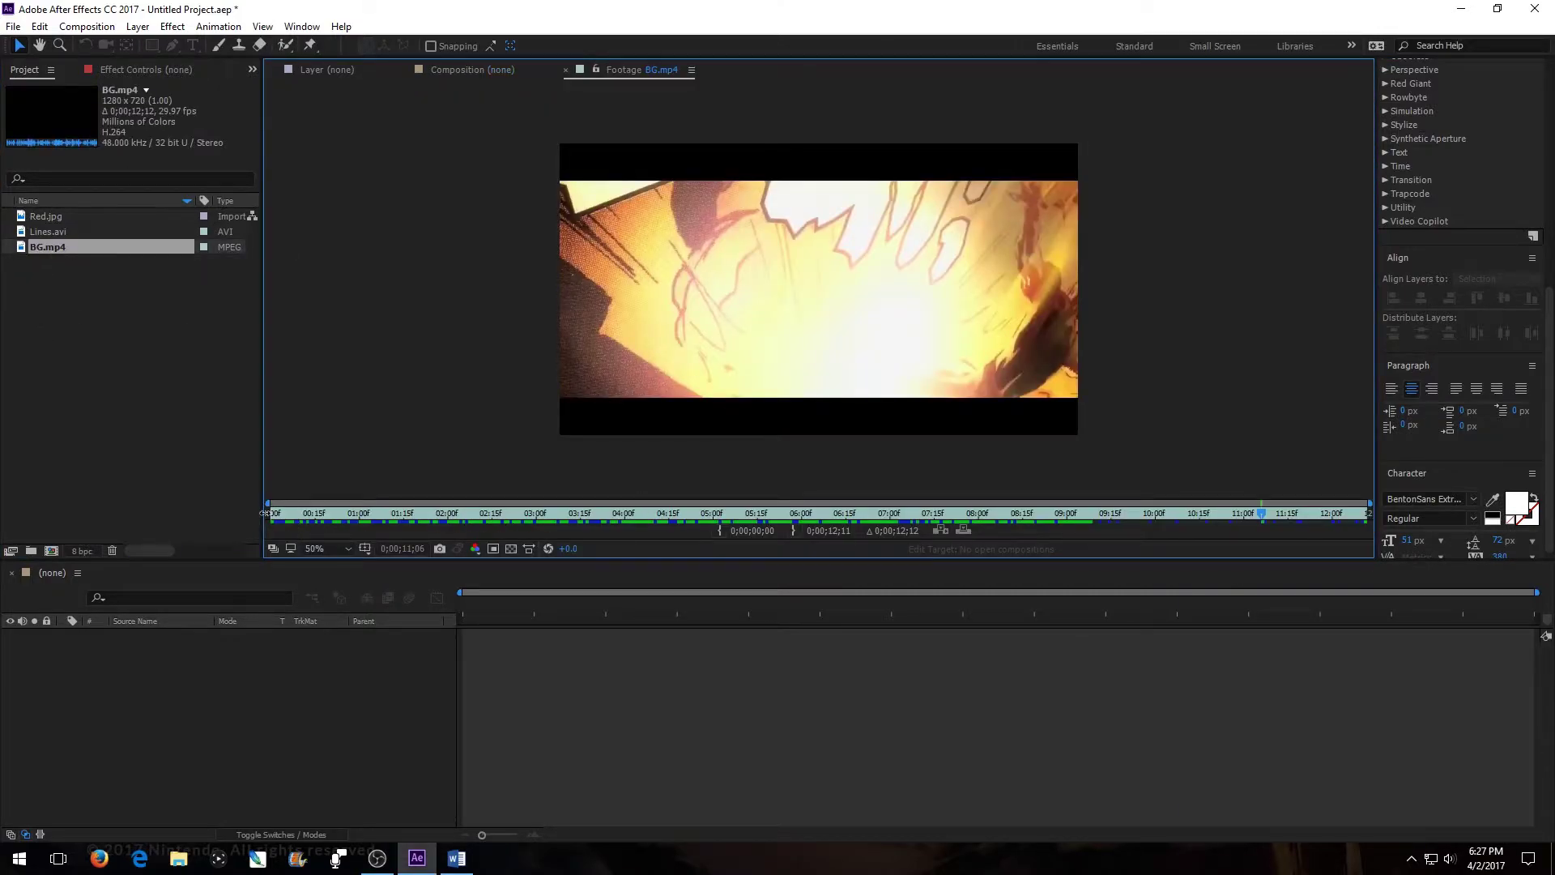
drag(1223, 523, 521, 527)
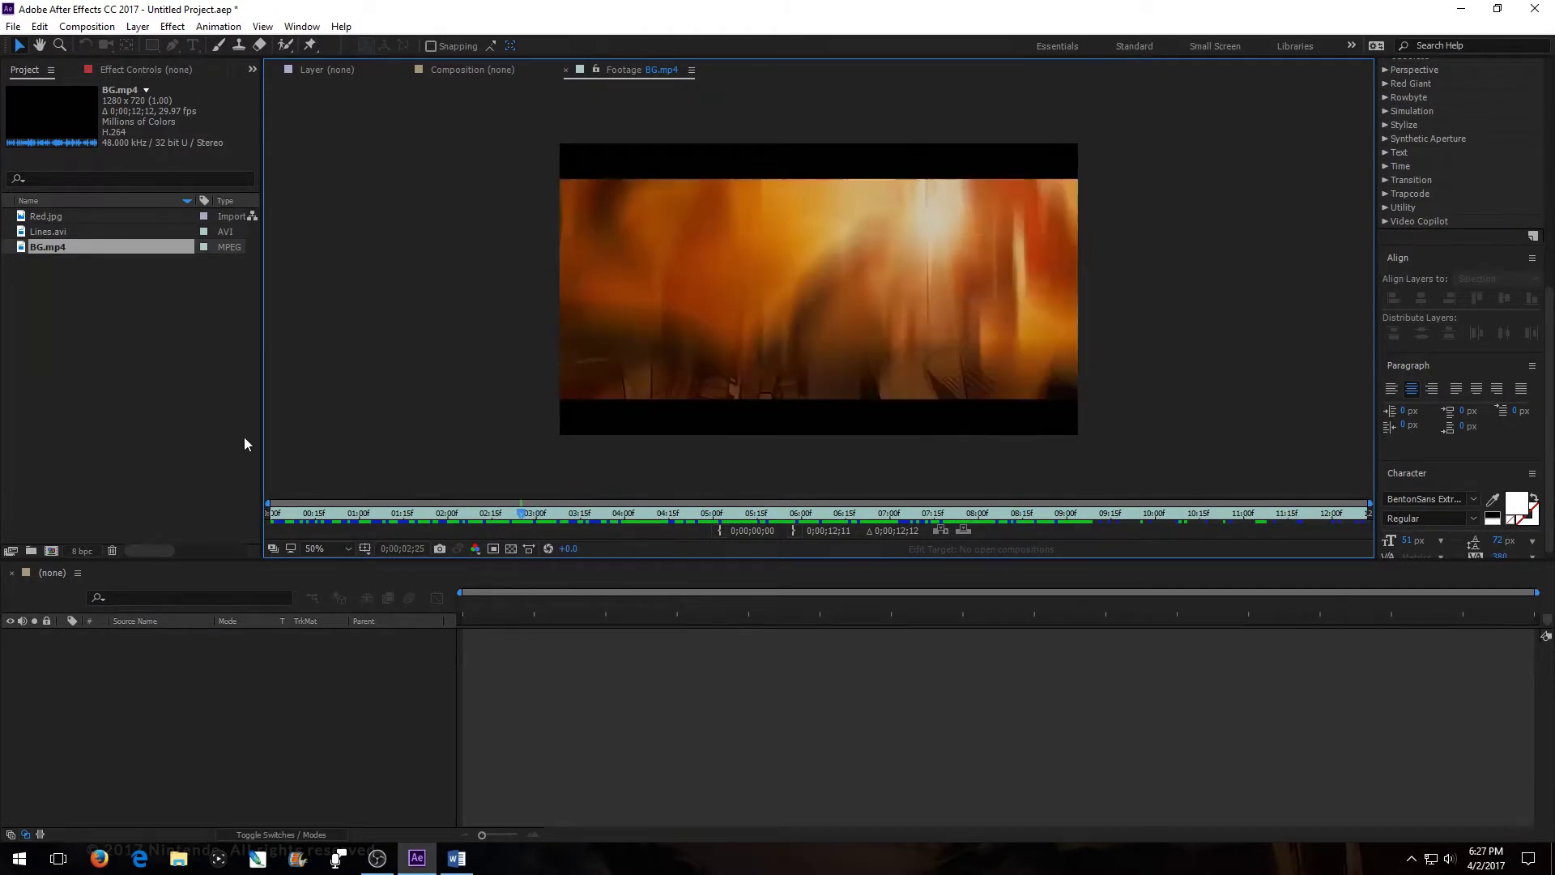
double_click(105, 231)
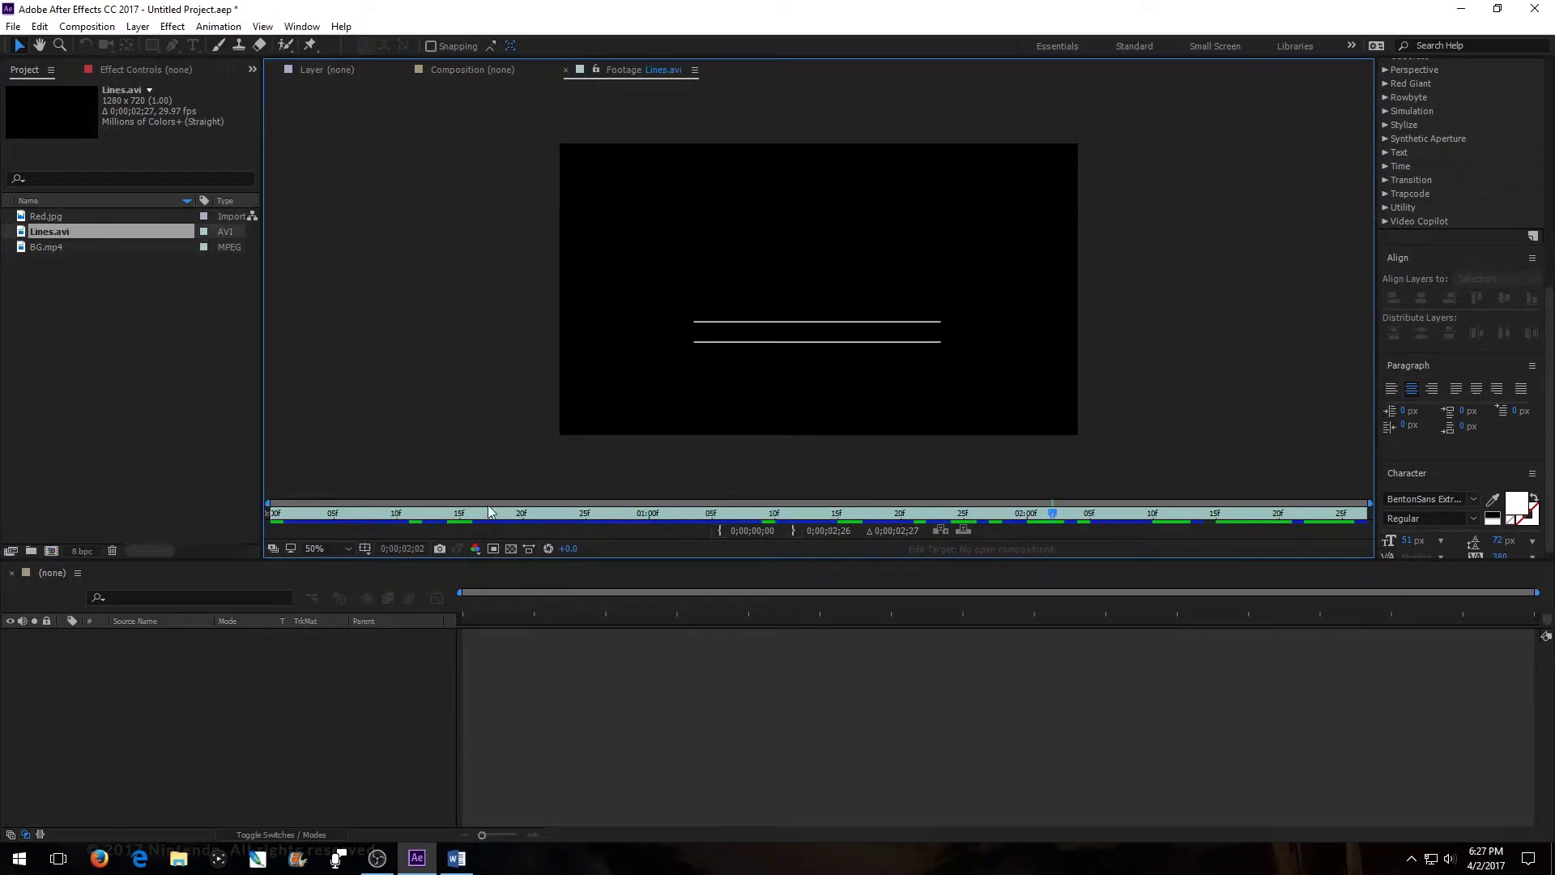
drag(1051, 511, 1090, 515)
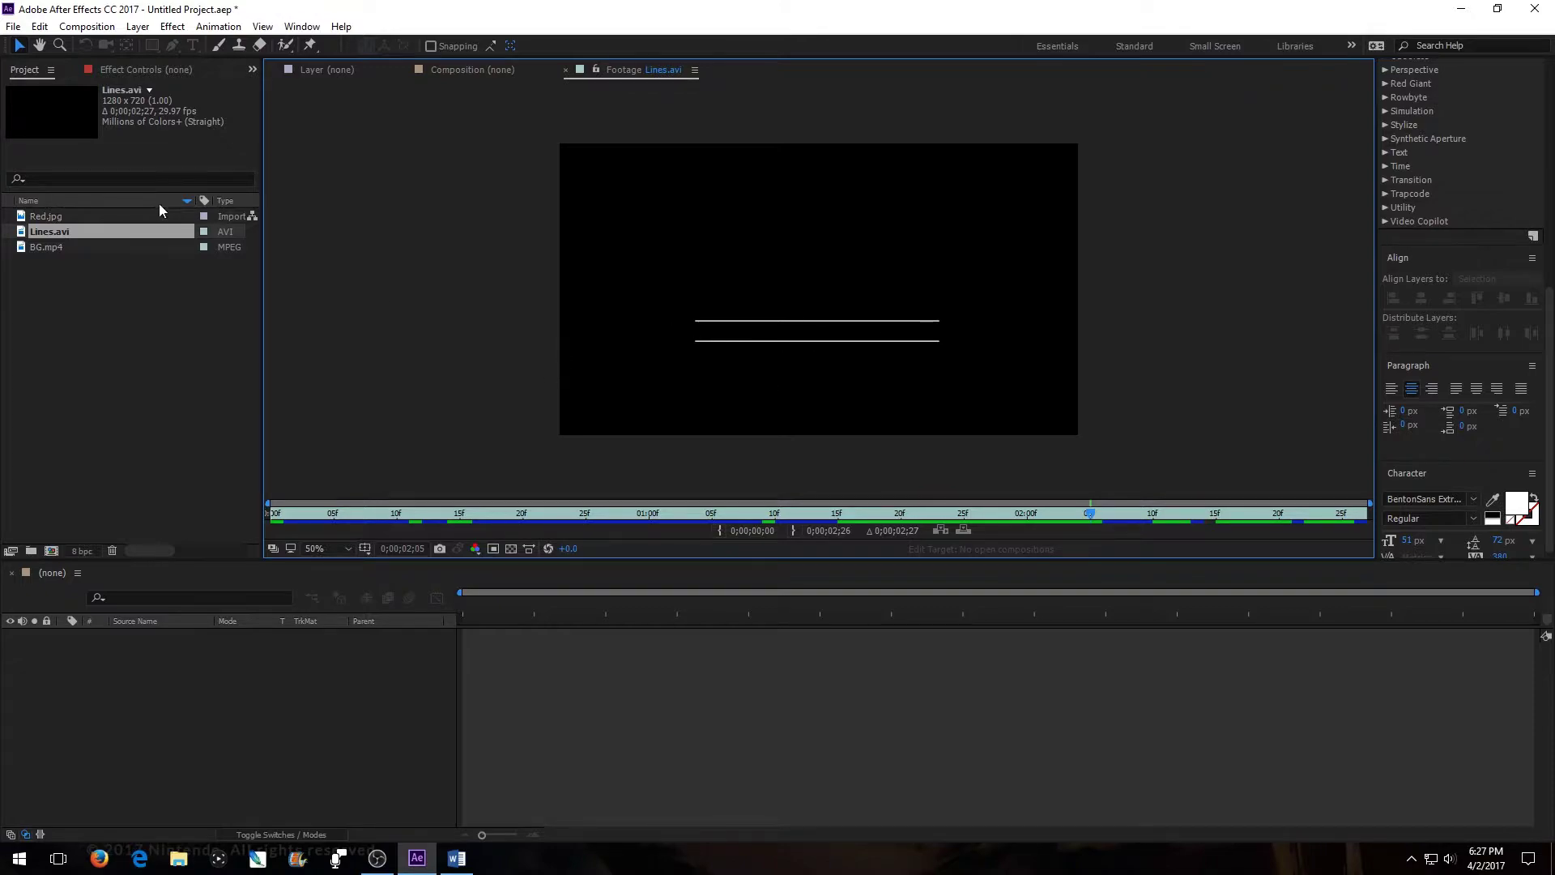
double_click(71, 214)
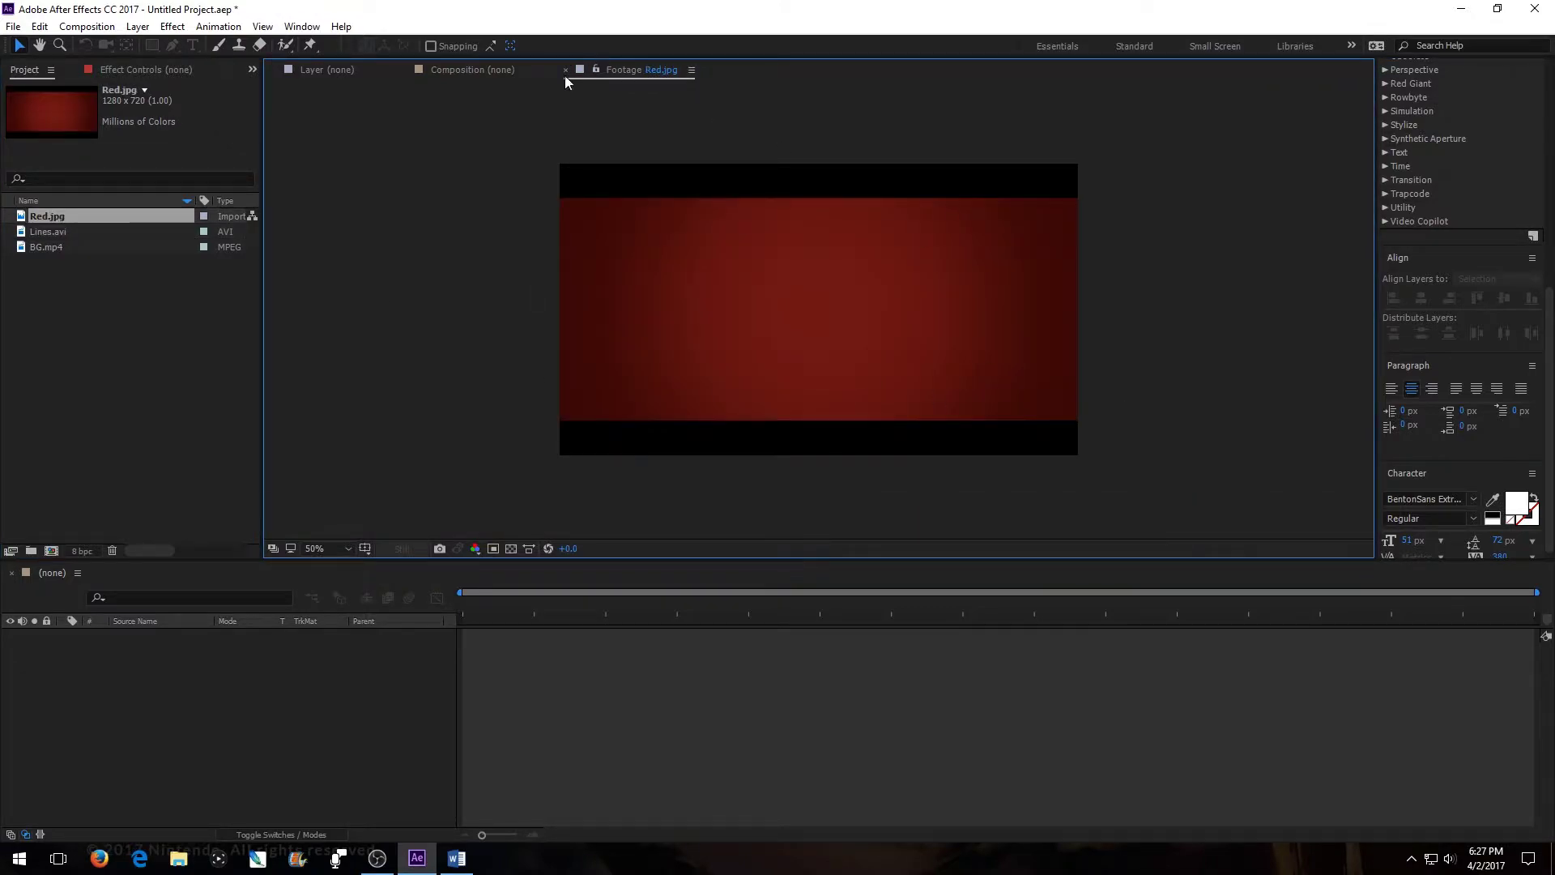
click(566, 70)
click(95, 280)
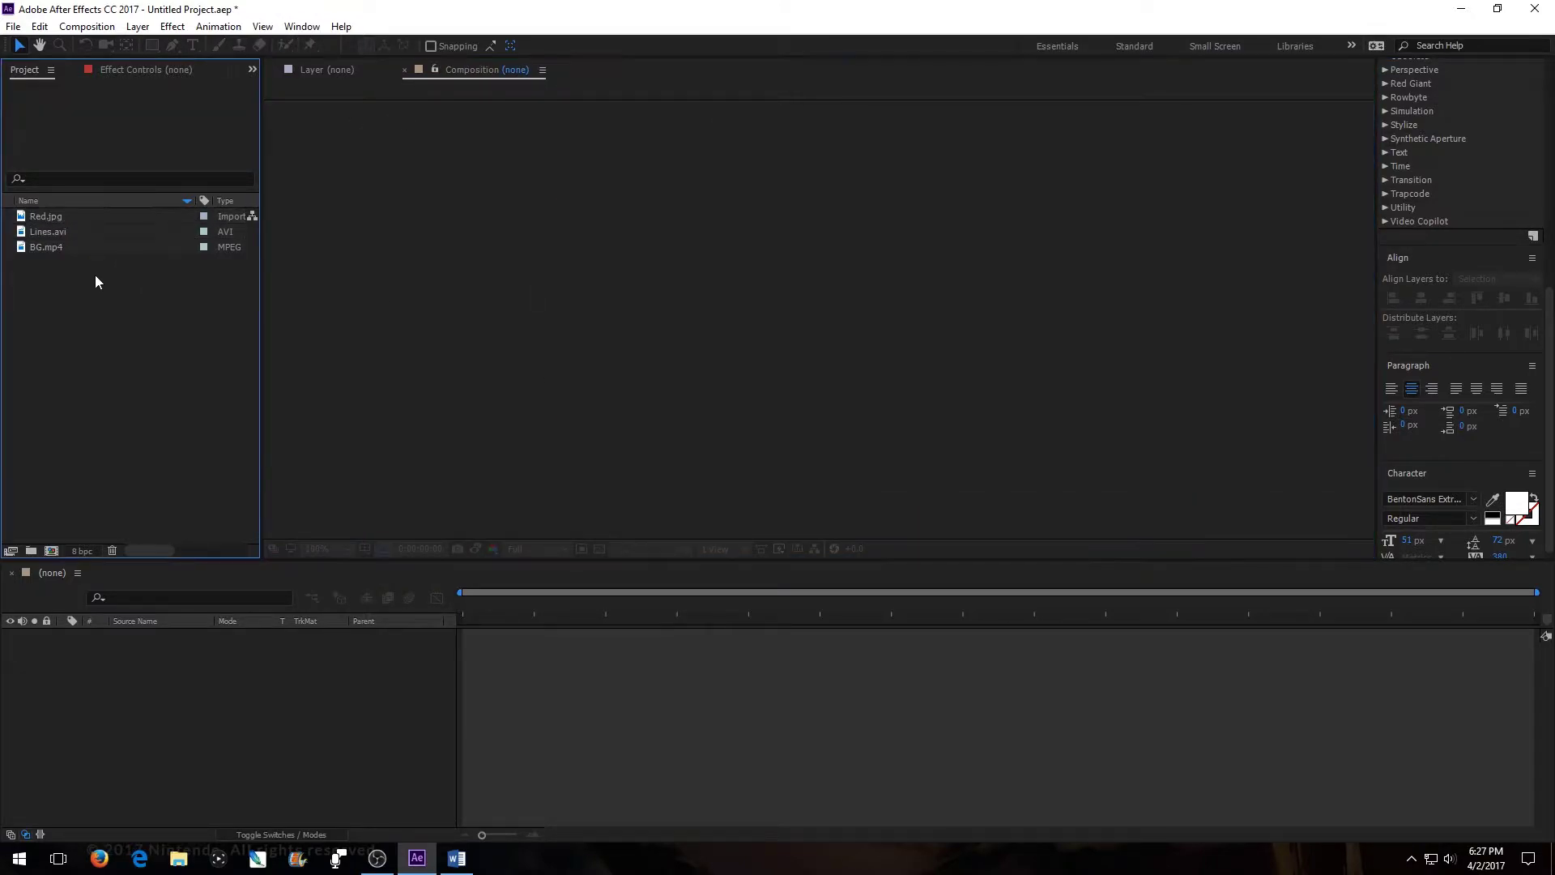
- Create a composition from BG.mp4 and rename it Main Comp
drag(93, 250, 51, 550)
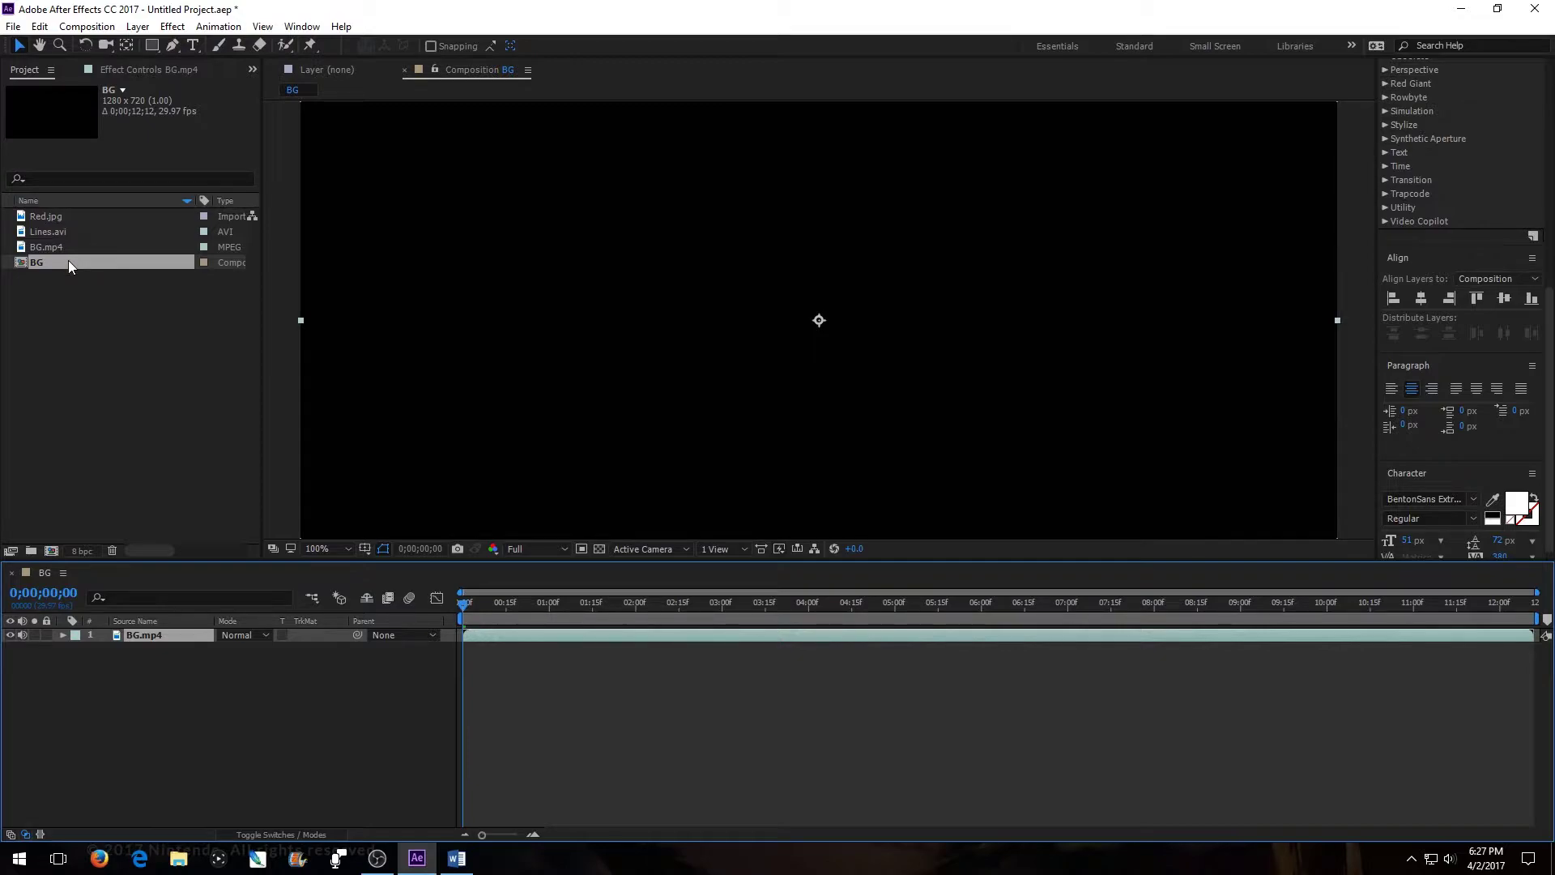
key(Return)
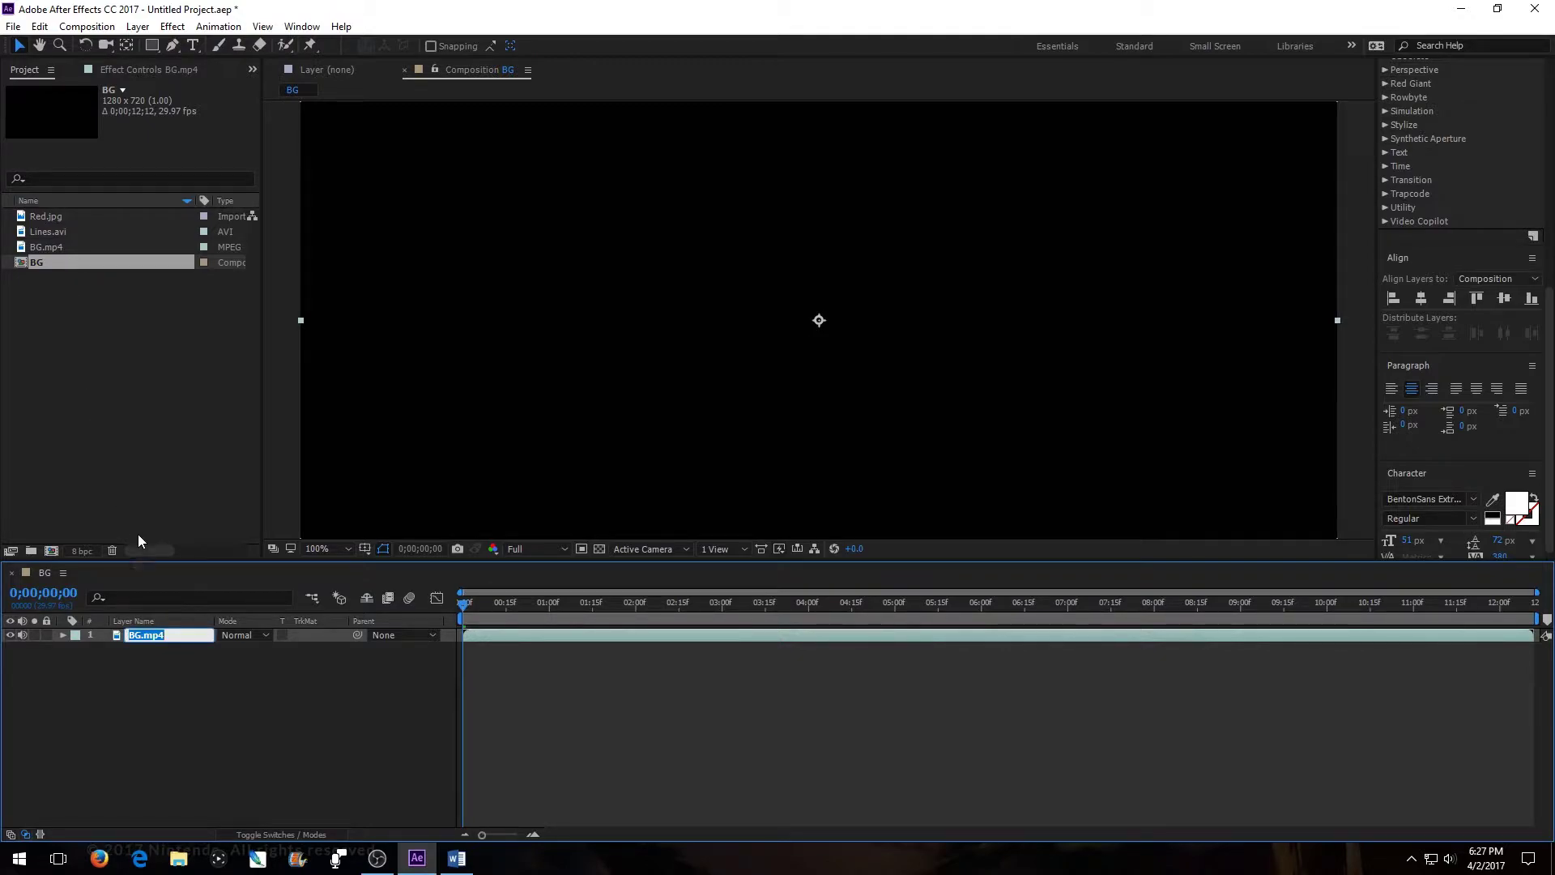
click(225, 533)
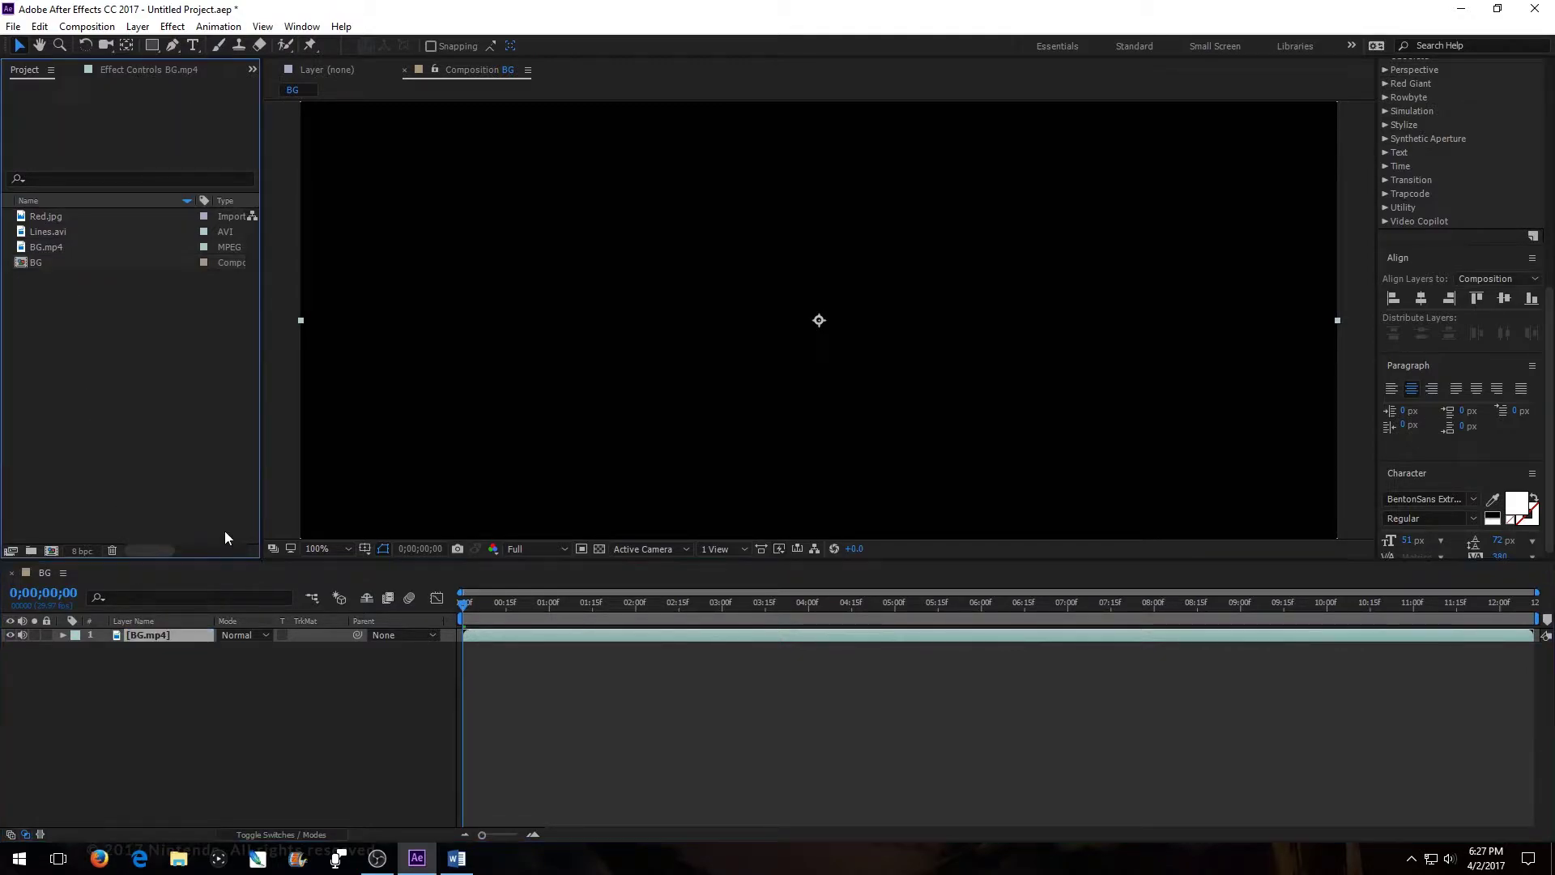
right_click(76, 262)
click(135, 499)
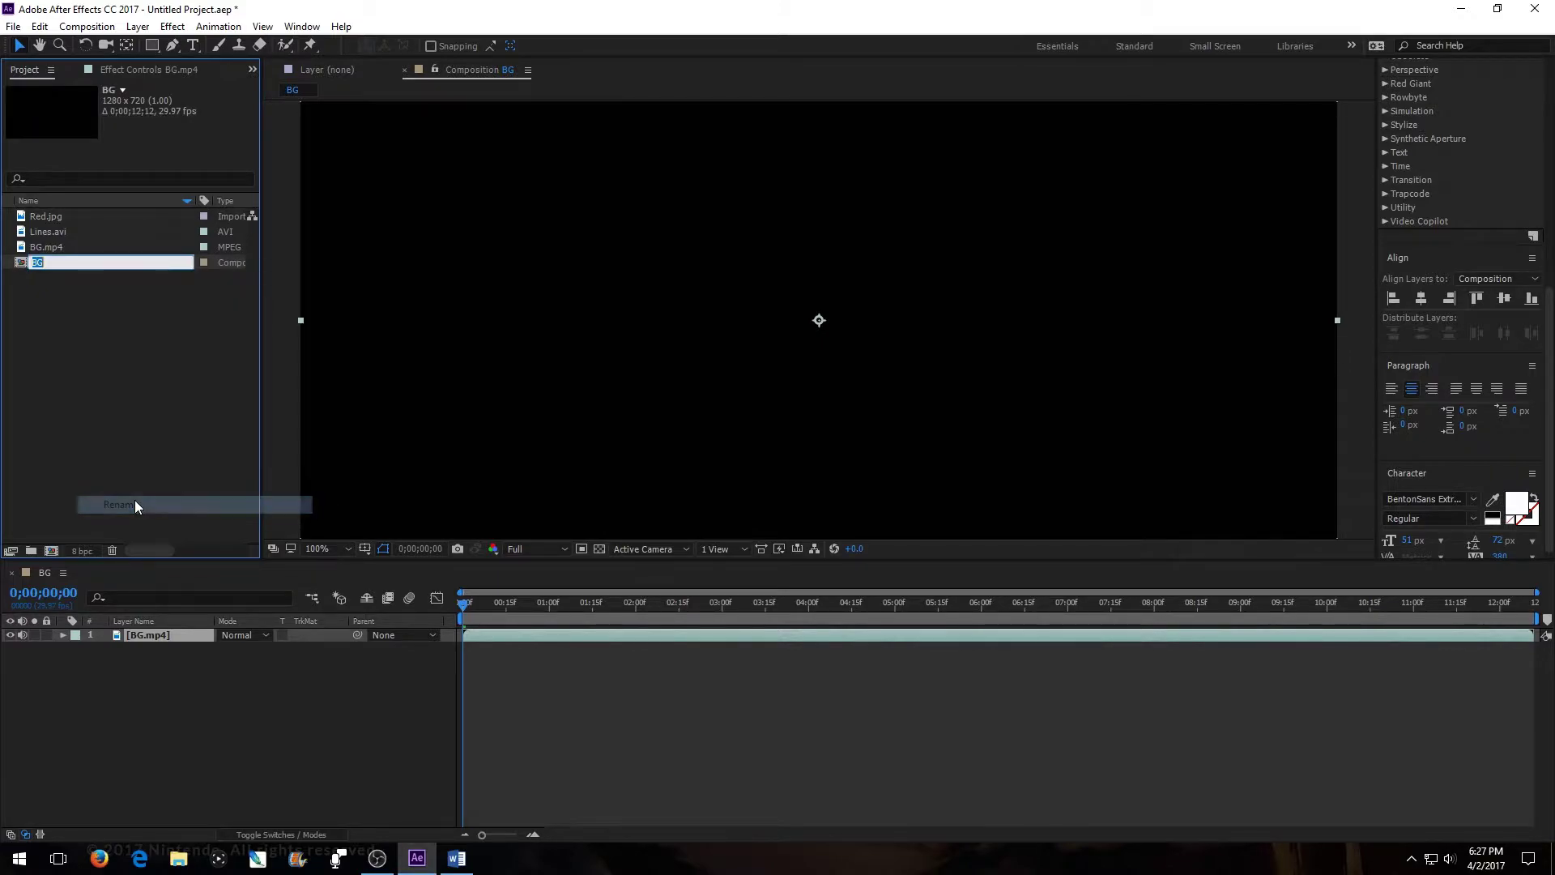
key(BackSpace)
text(Main Comp)
key(Return)
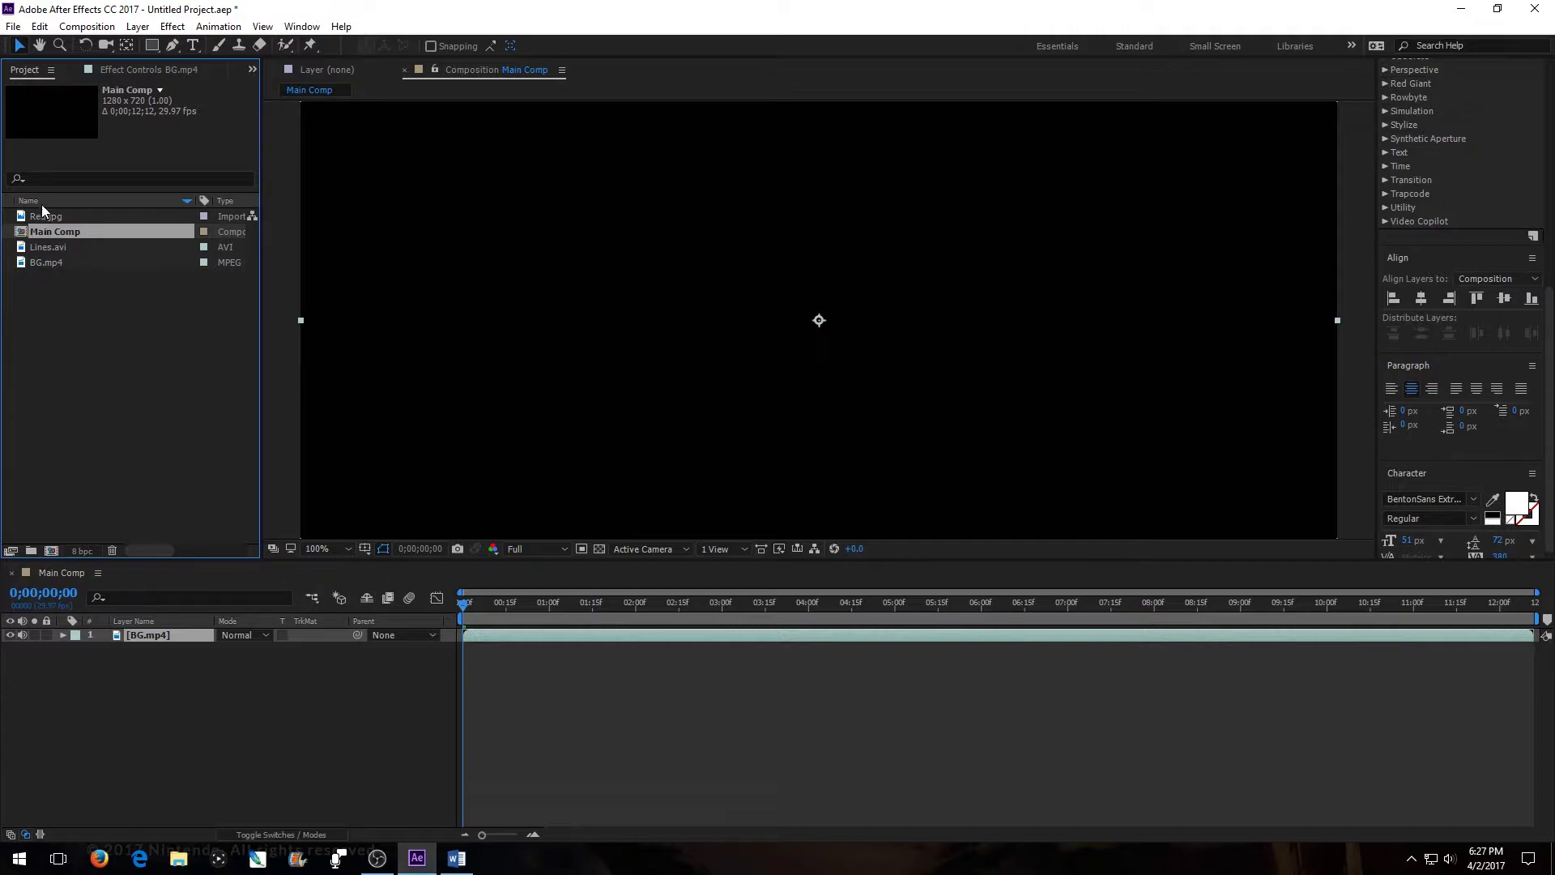
- Add Red.jpg as a layer beneath BG.mp4 and hide the BG.mp4 layer
drag(69, 215, 167, 654)
click(9, 635)
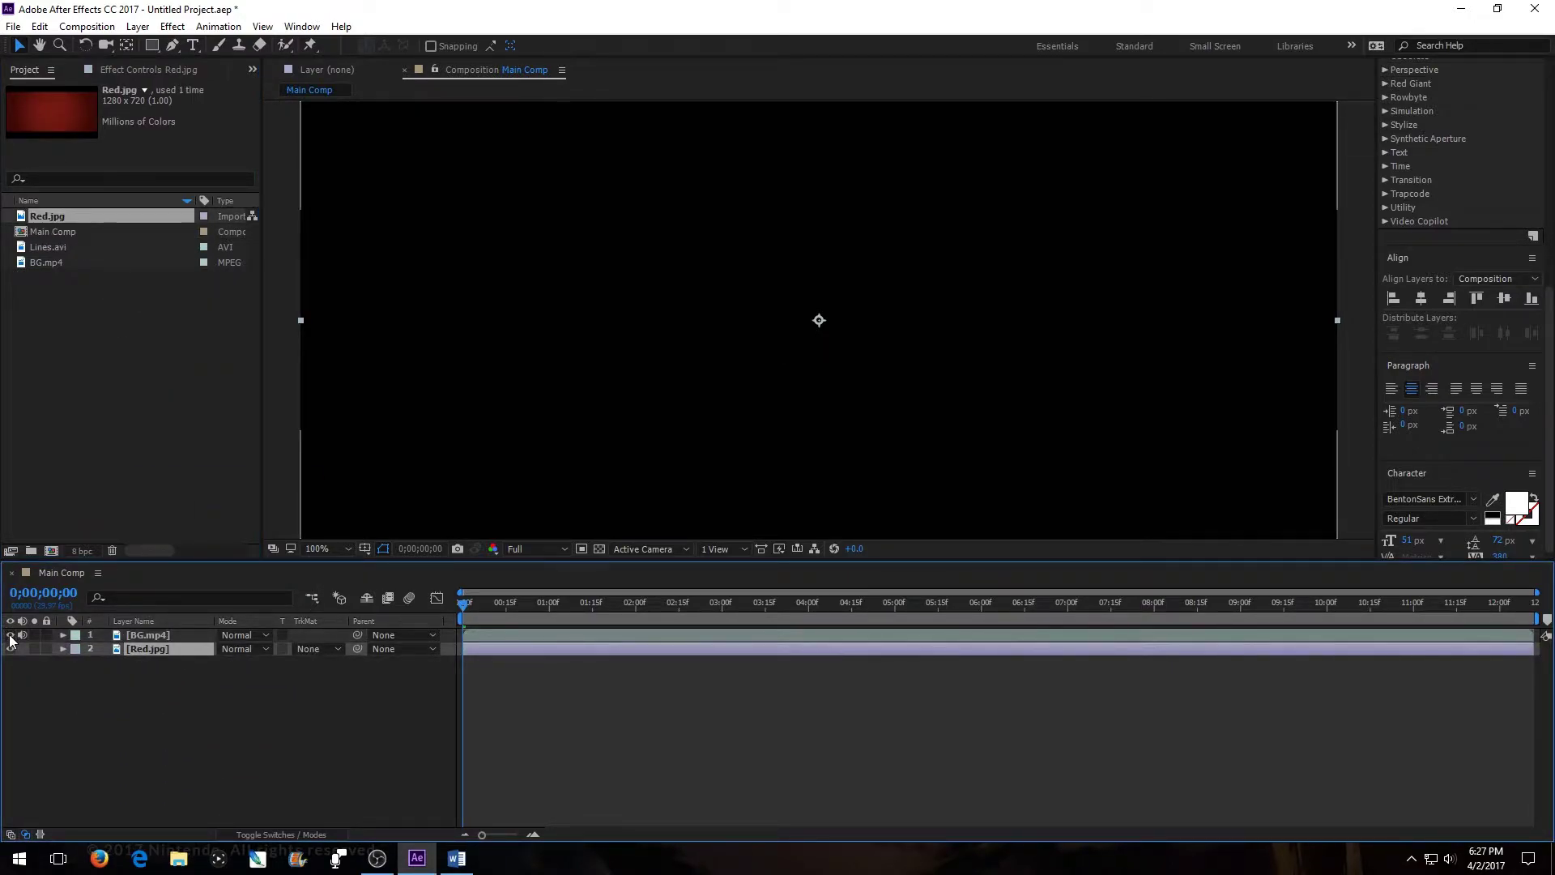
key(comma)
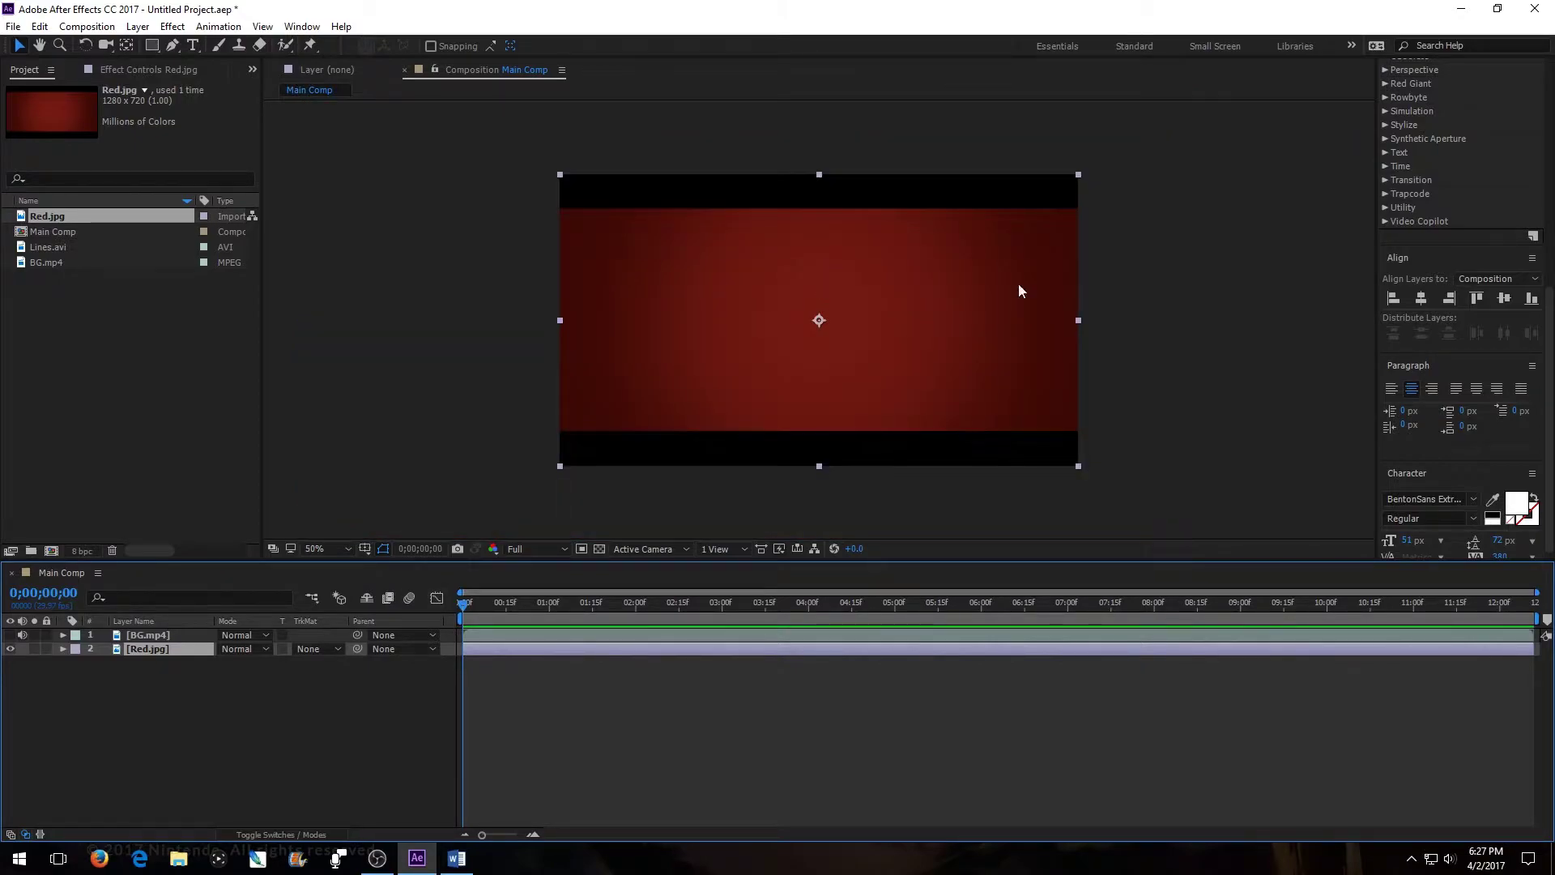
- Start a text layer near the frame's centre with a 222 px font size, 71 px leading and 0 tracking
click(192, 46)
click(815, 320)
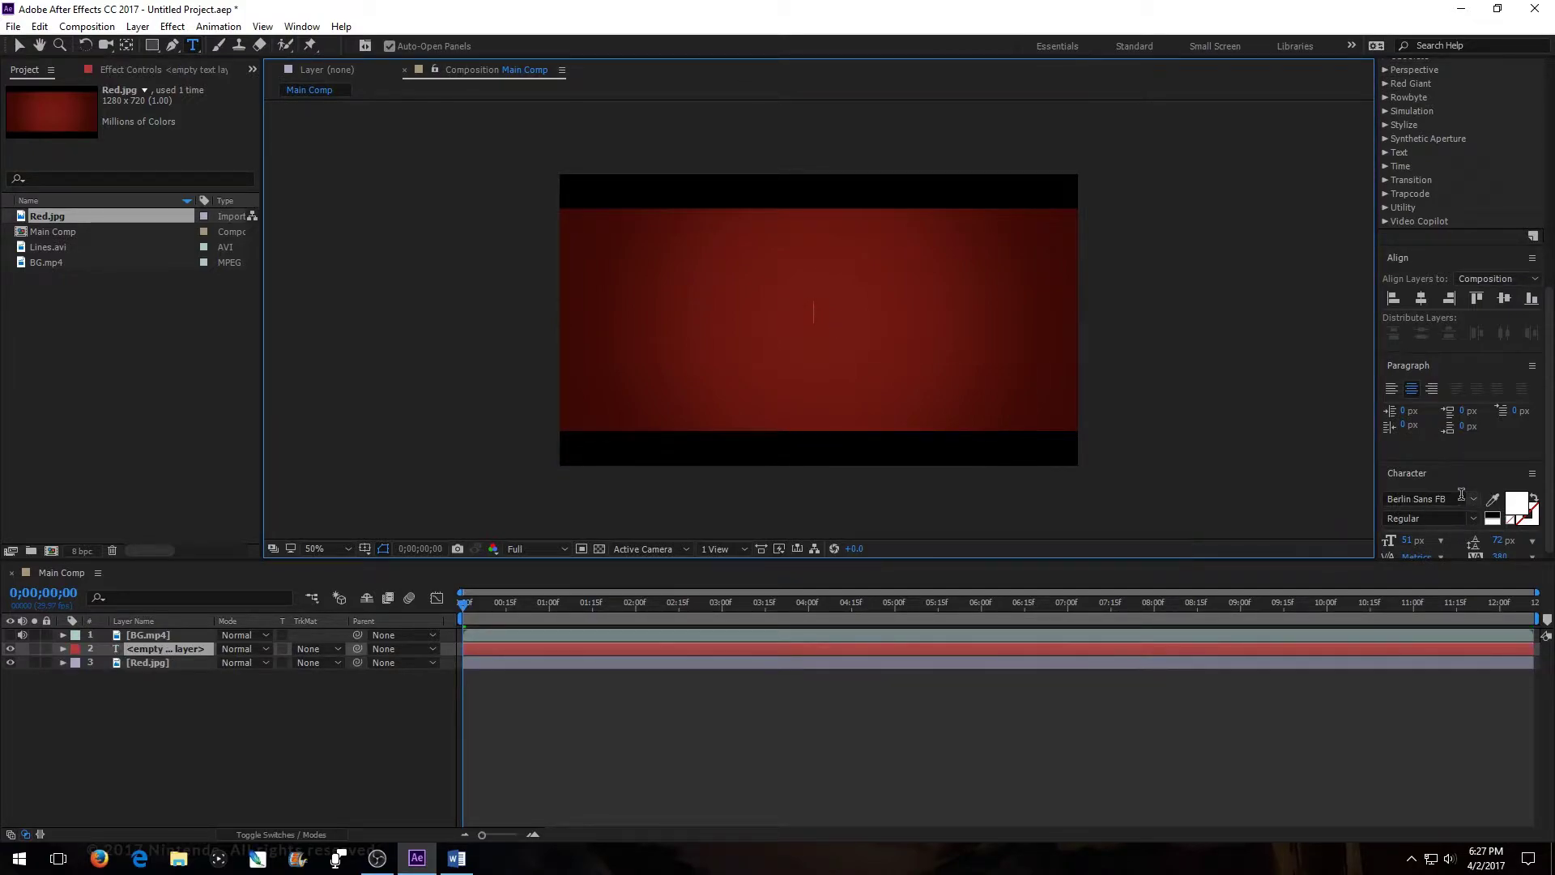
drag(1499, 540, 1495, 540)
scroll(1433, 543, down, 1)
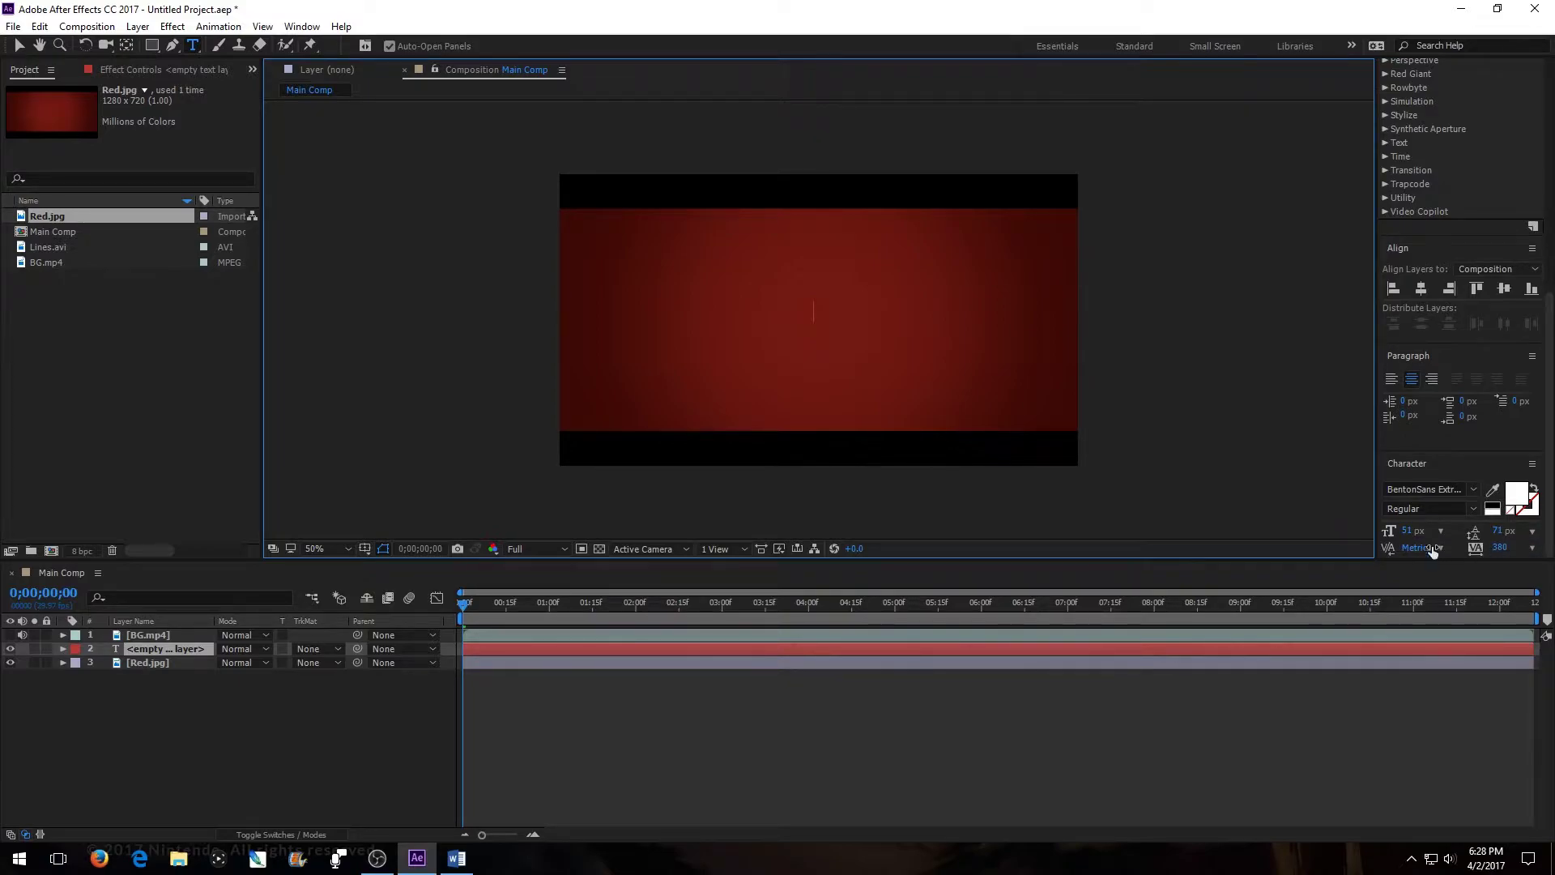
drag(1410, 535, 1547, 533)
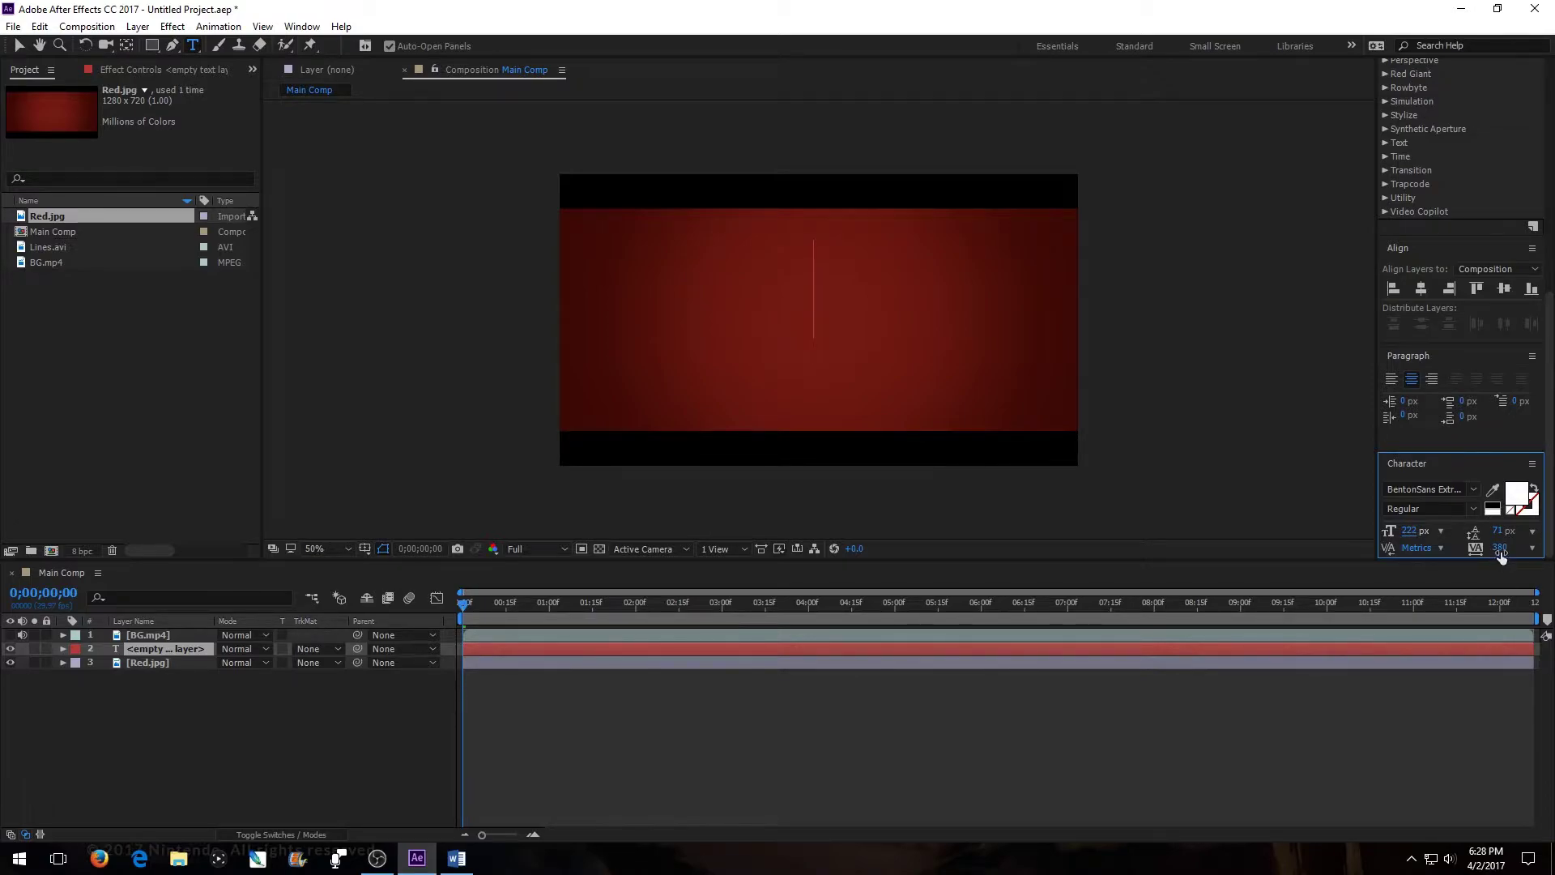
text(0)
key(Return)
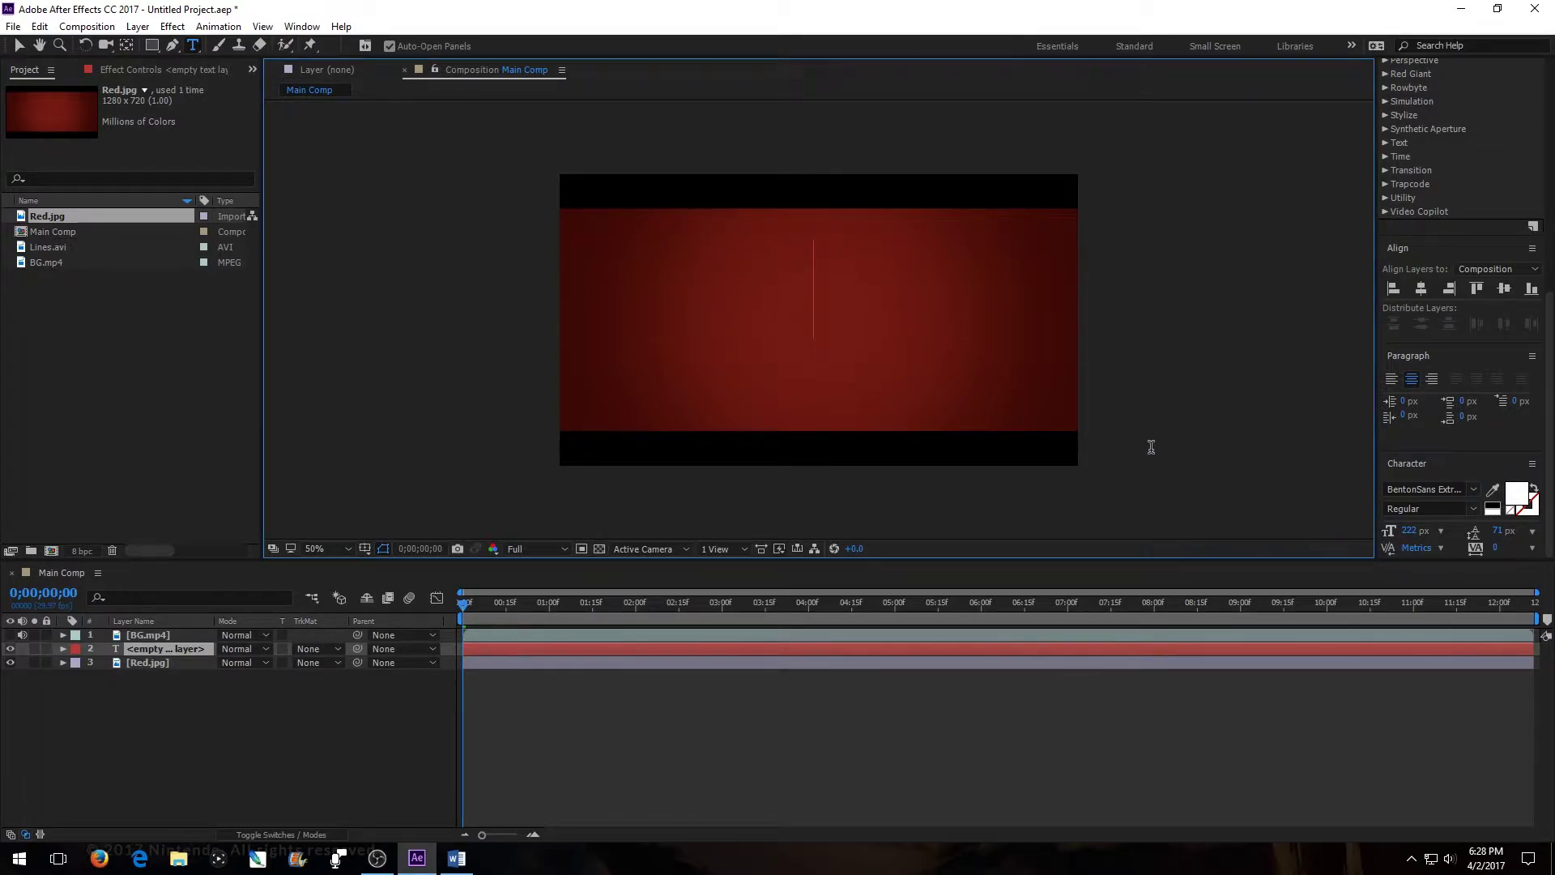
- Enter Fantastech as the title text
text(Fanta)
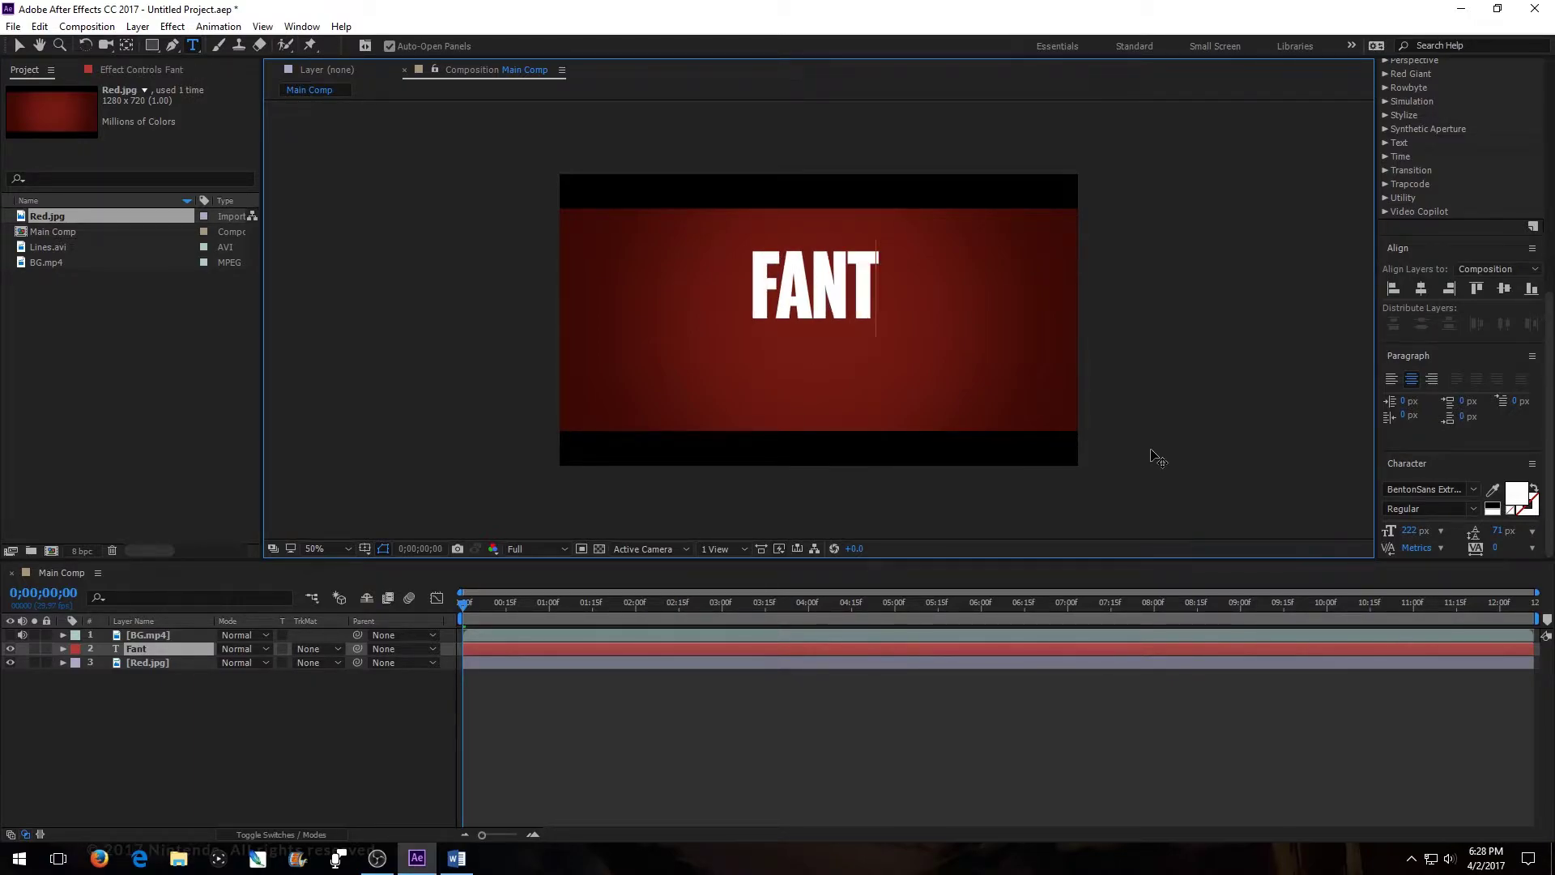
key(BackSpace)
text(t)
key(BackSpace)
text(at)
key(BackSpace)
text(stech)
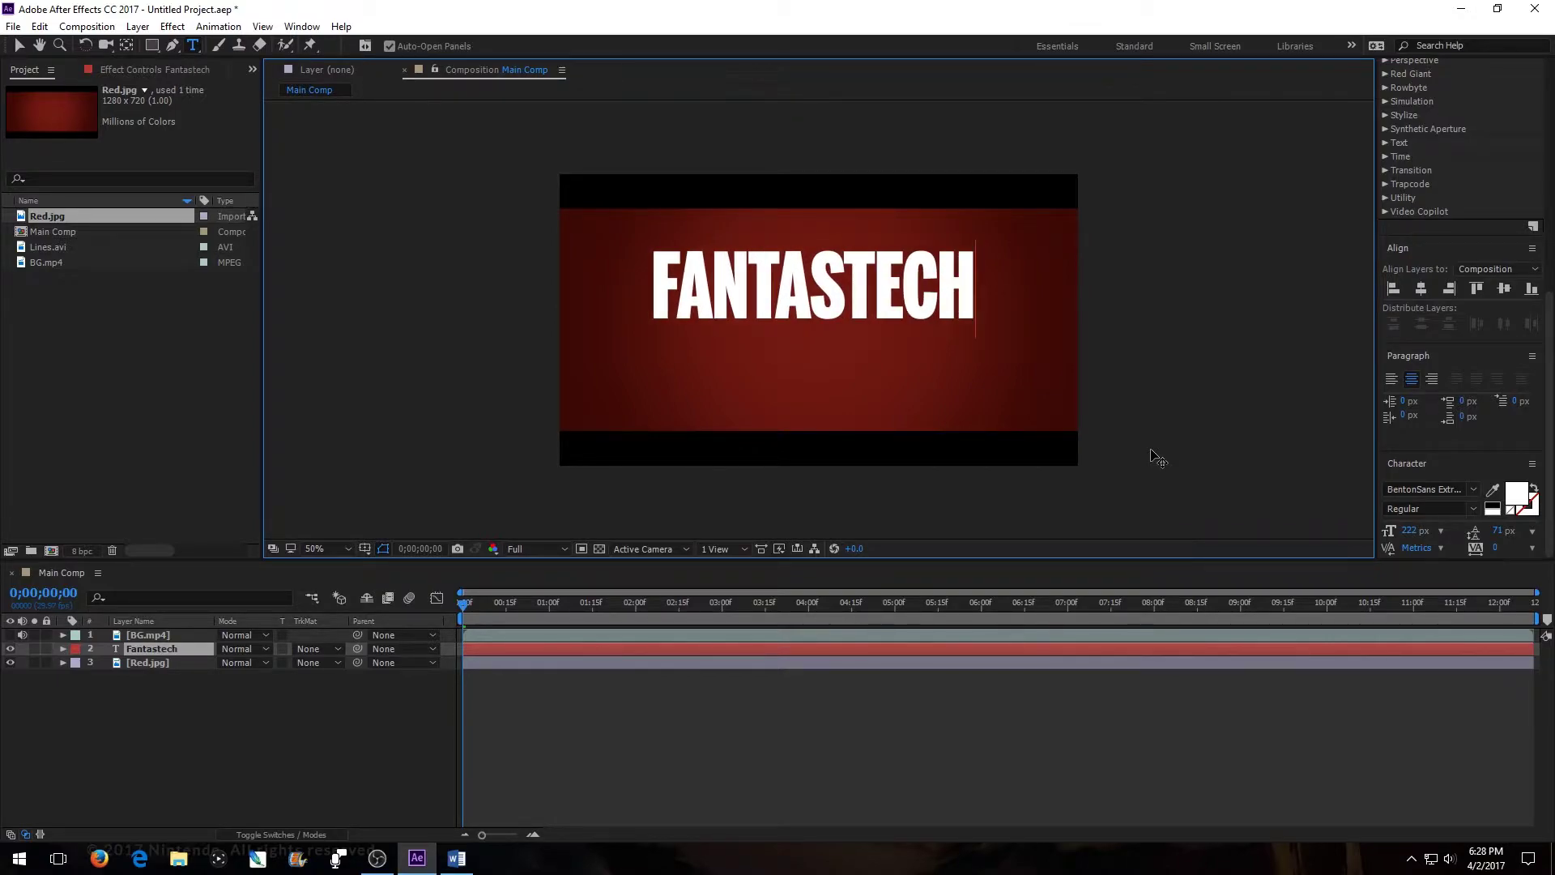
- Centre the Fantastech title horizontally in the composition and lower it to a vertical position of 437
click(20, 46)
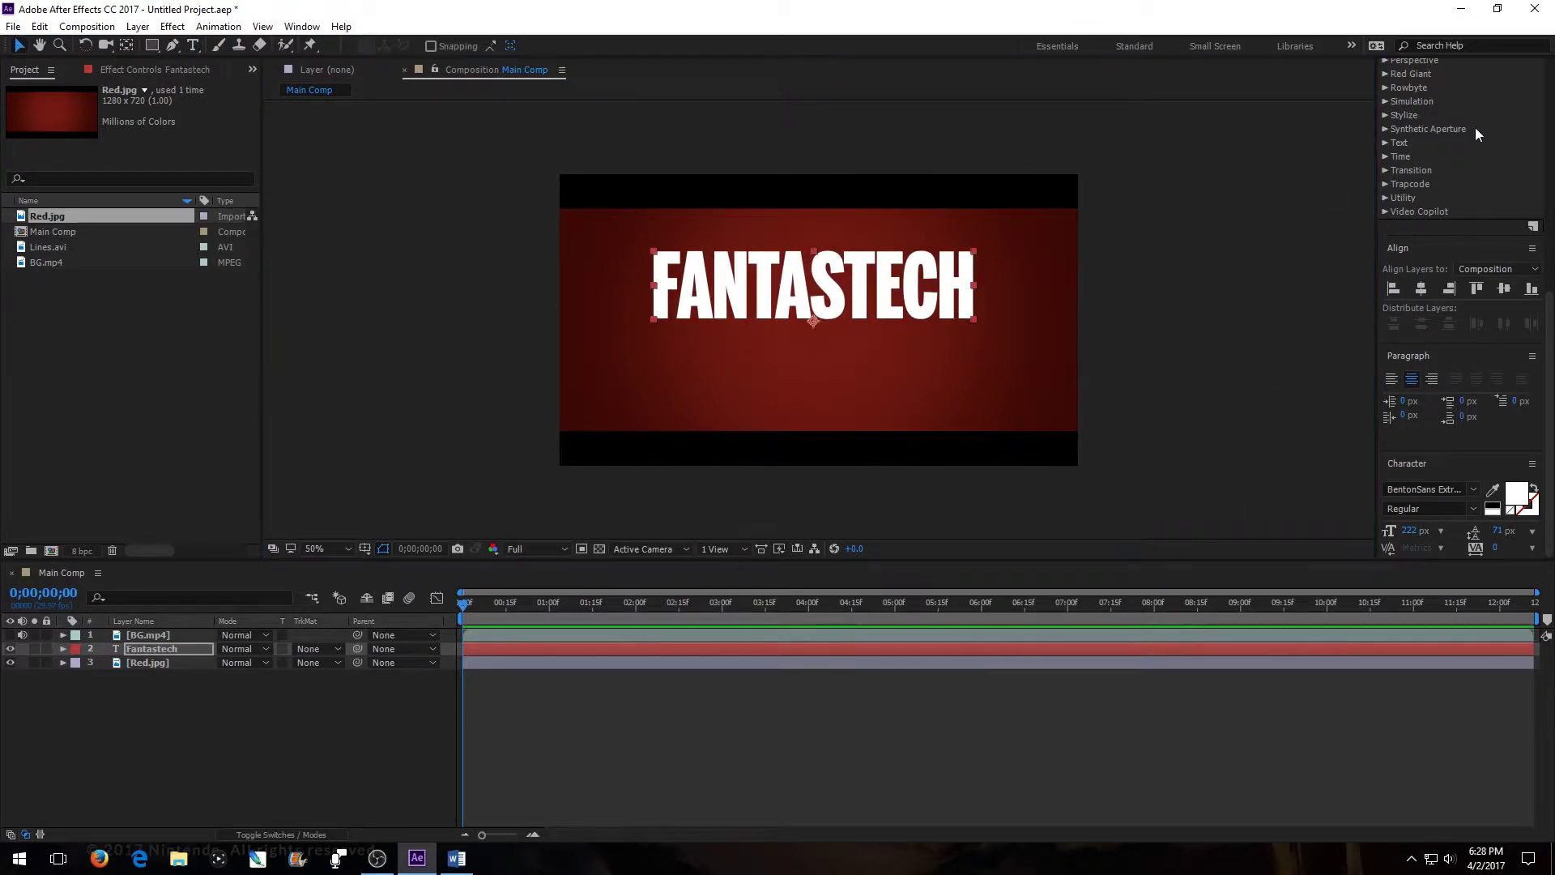
click(1420, 288)
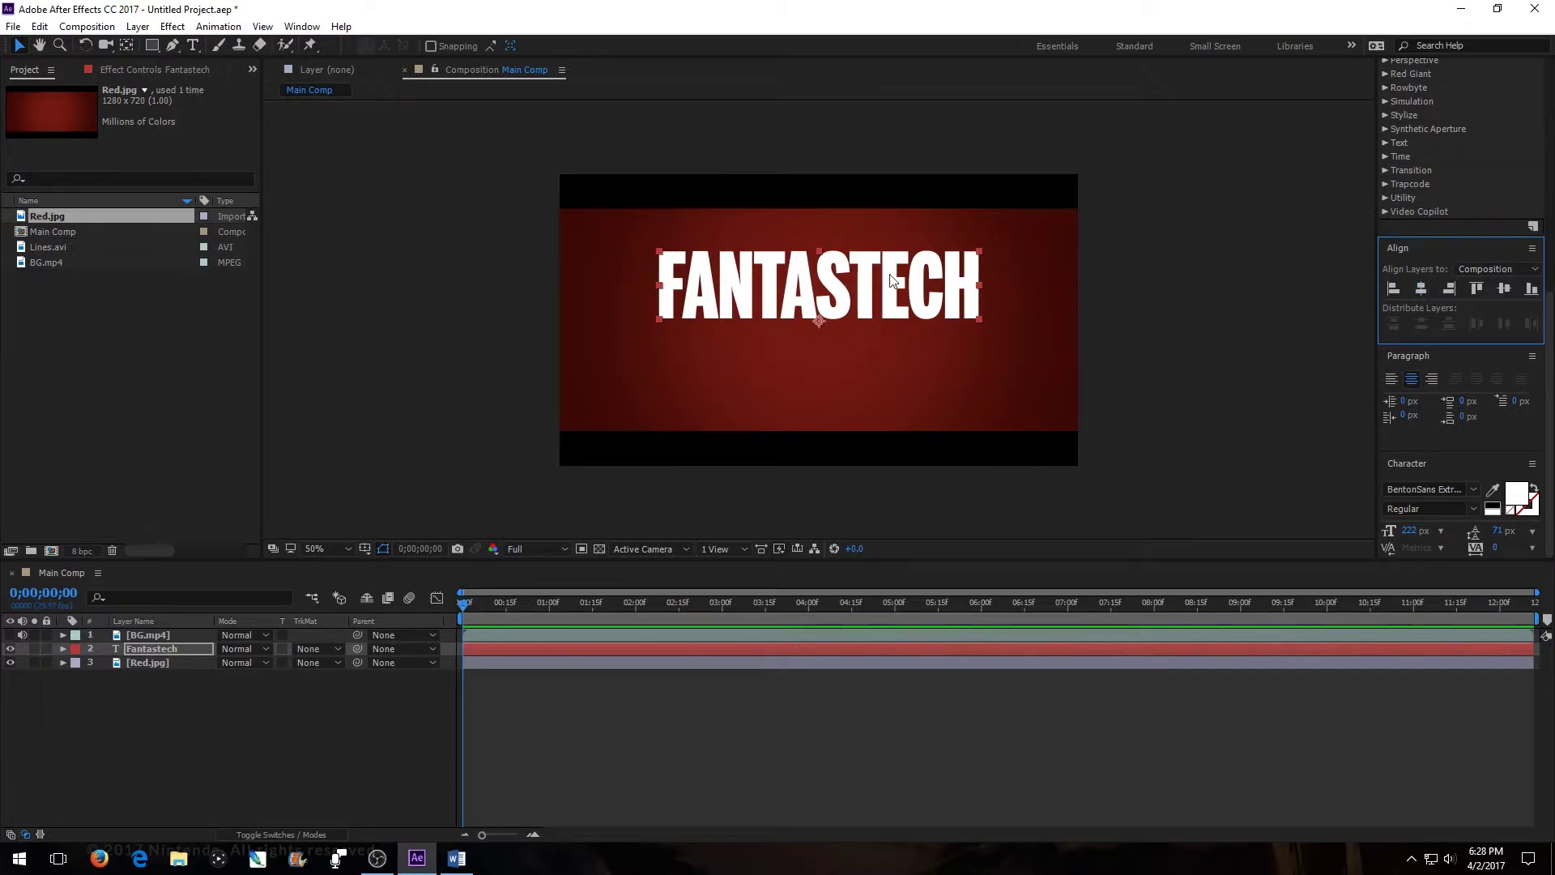
click(183, 649)
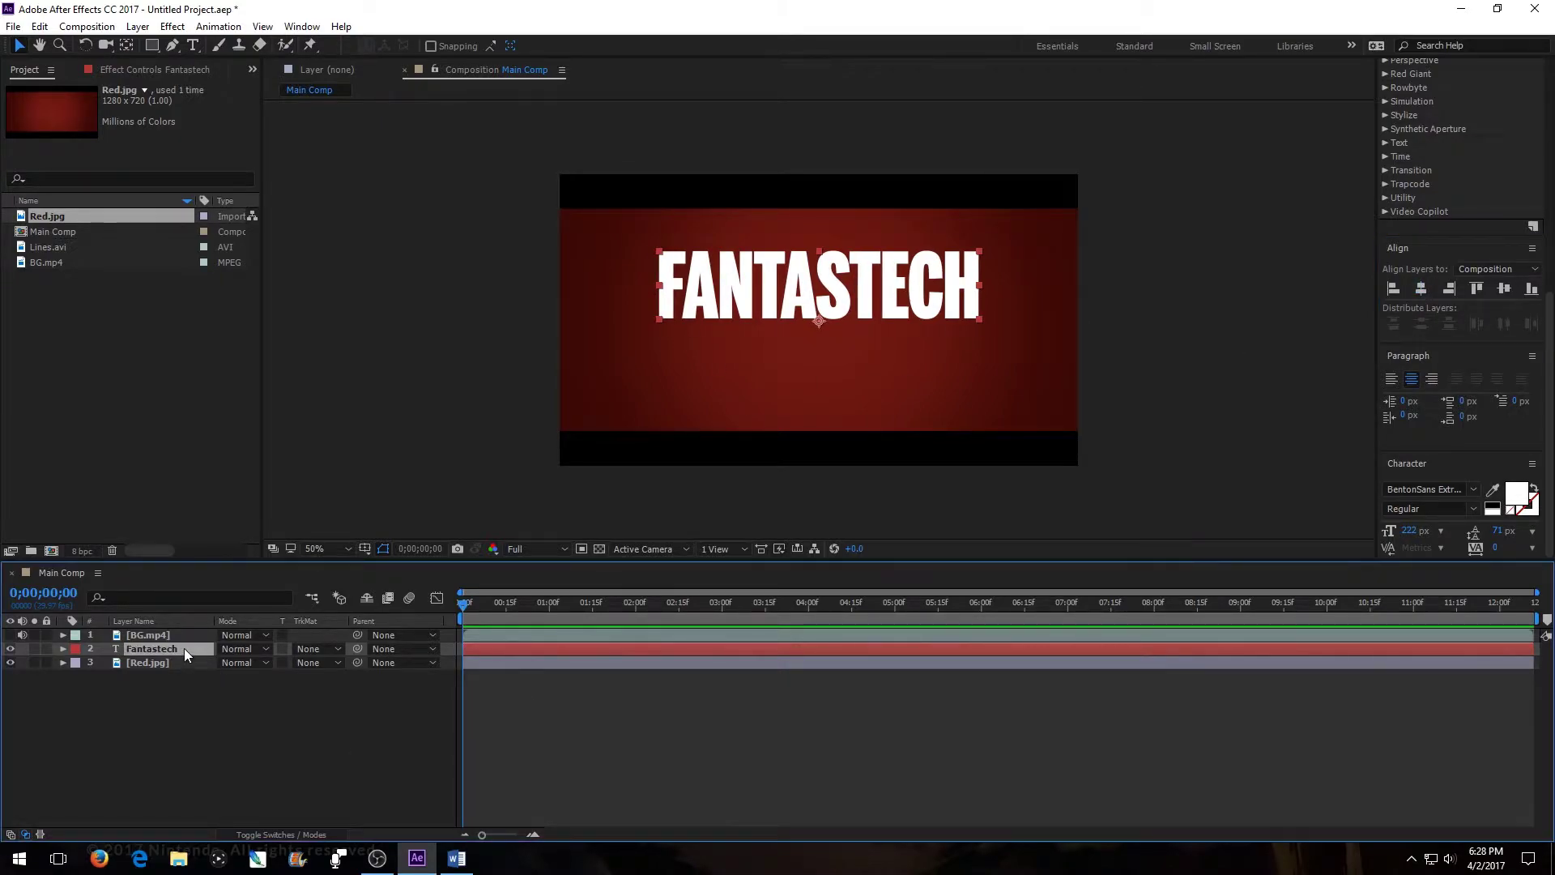
key(p)
drag(256, 662, 264, 709)
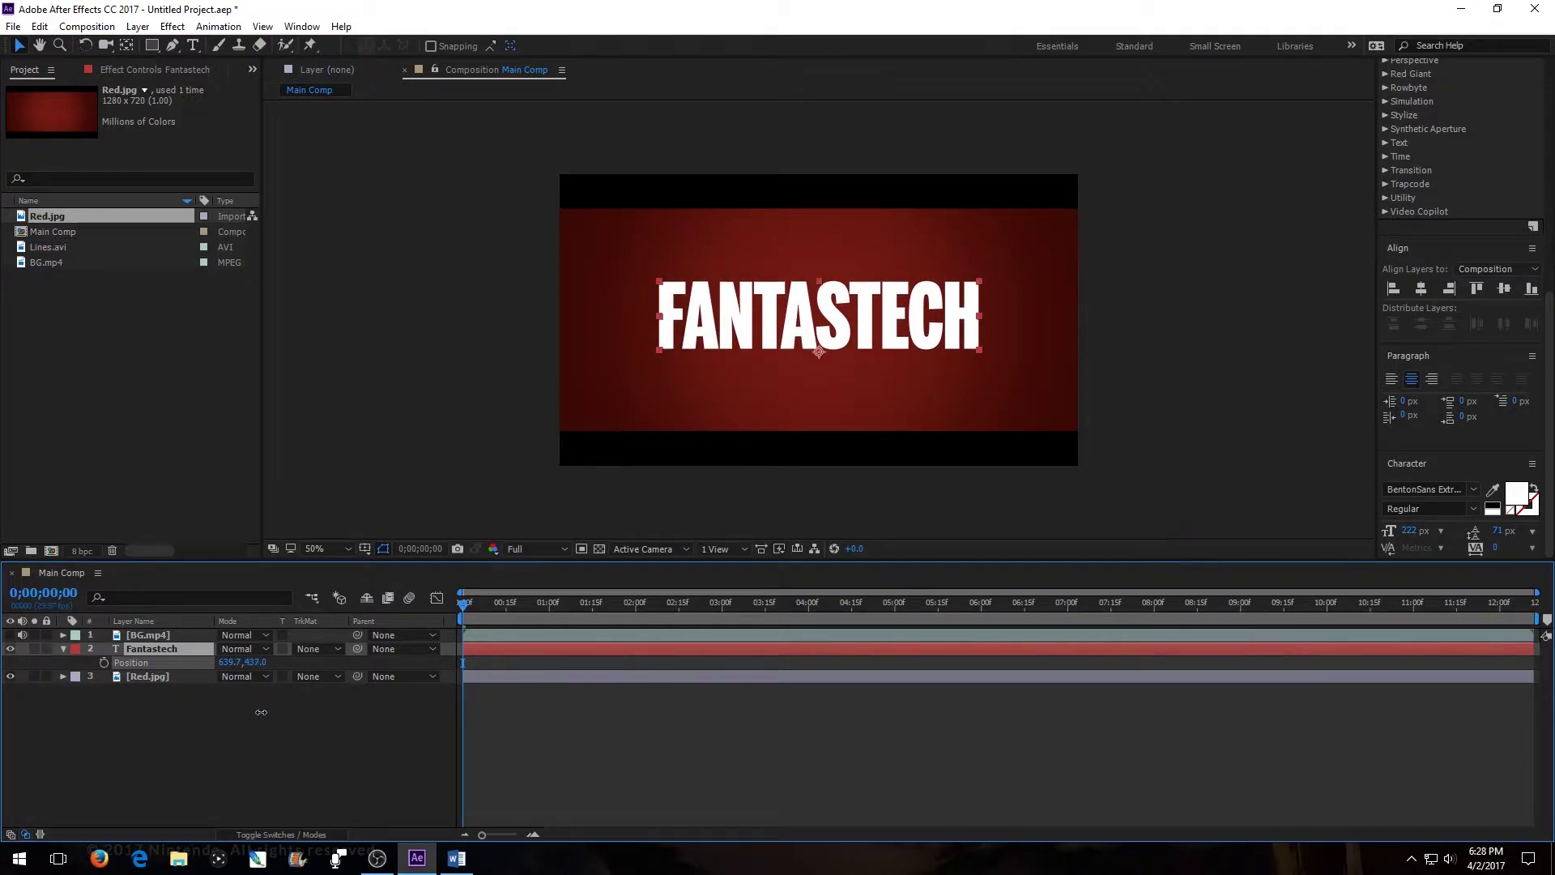
- Set the font size of the whole Fantastech title to 233 px
click(192, 46)
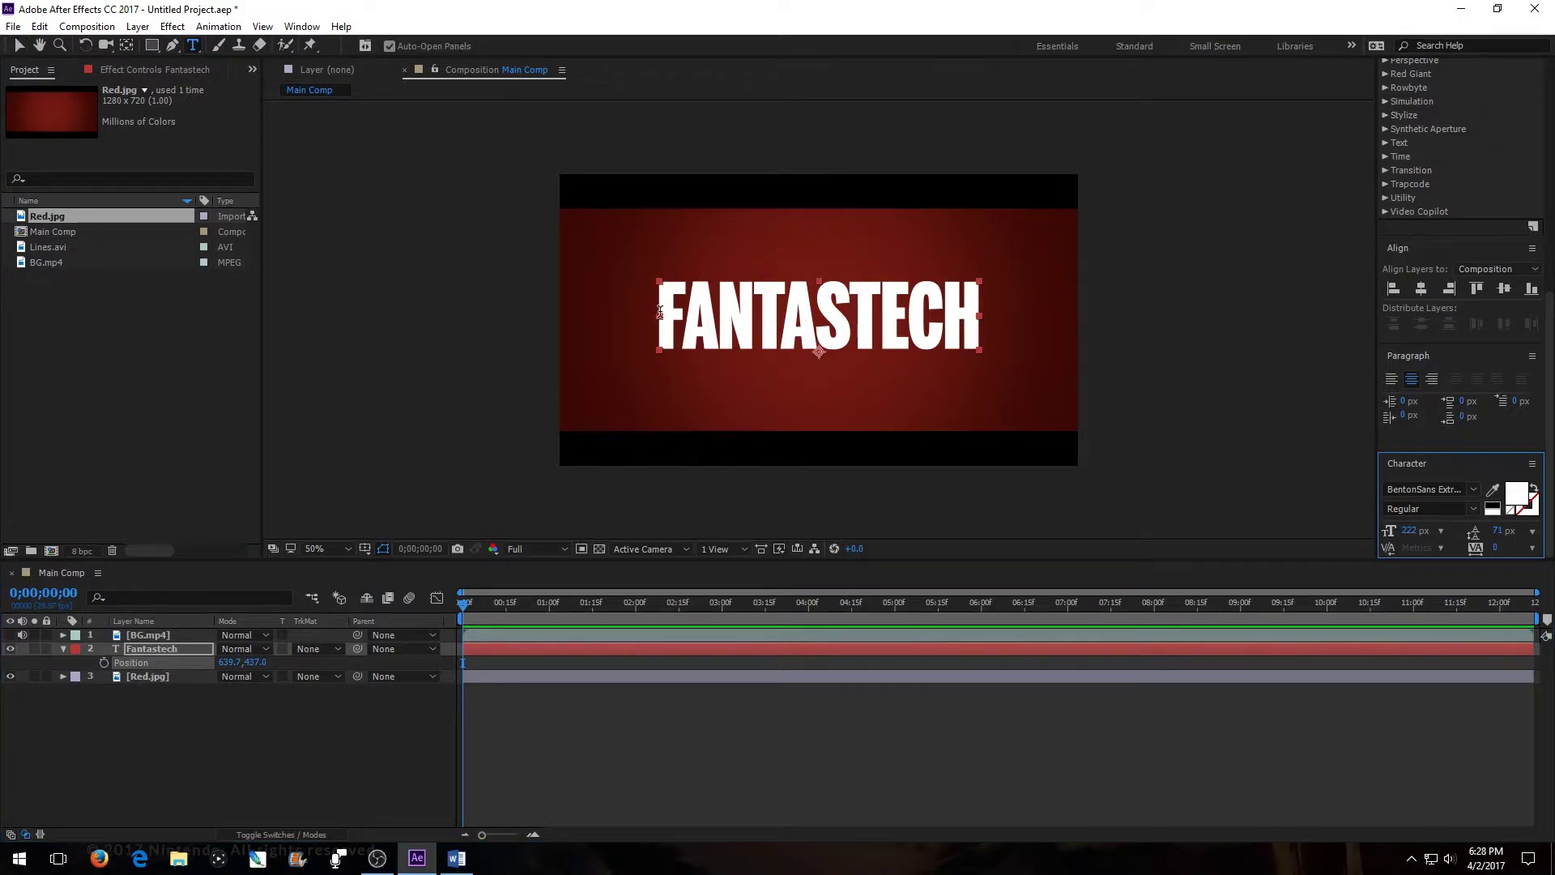
drag(653, 316, 696, 318)
drag(875, 321, 985, 324)
click(1412, 529)
drag(1411, 530, 1424, 530)
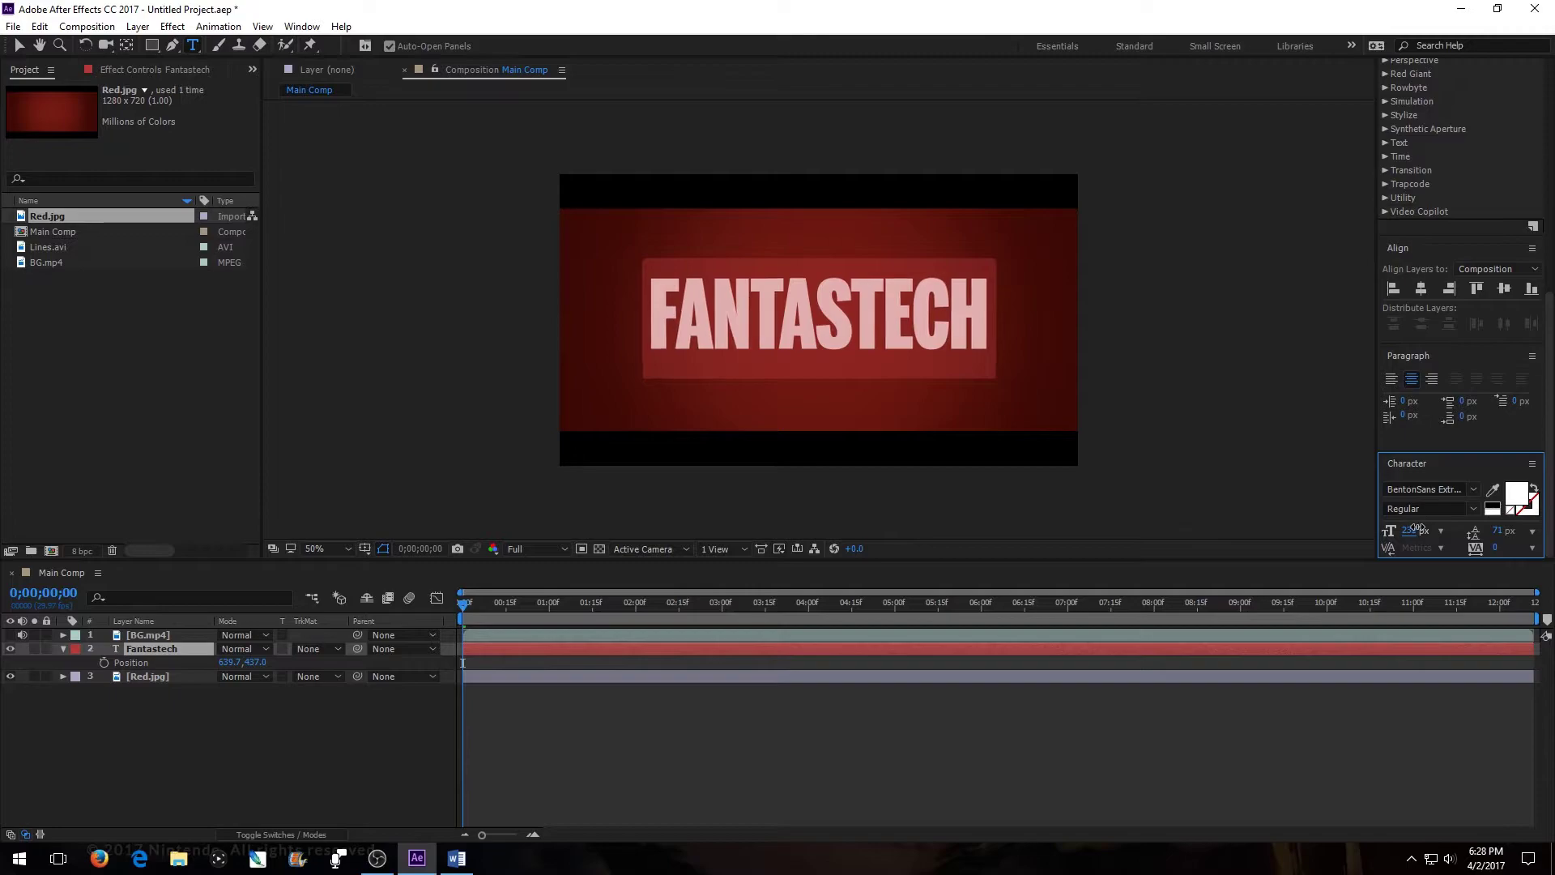
click(20, 46)
click(79, 487)
click(229, 732)
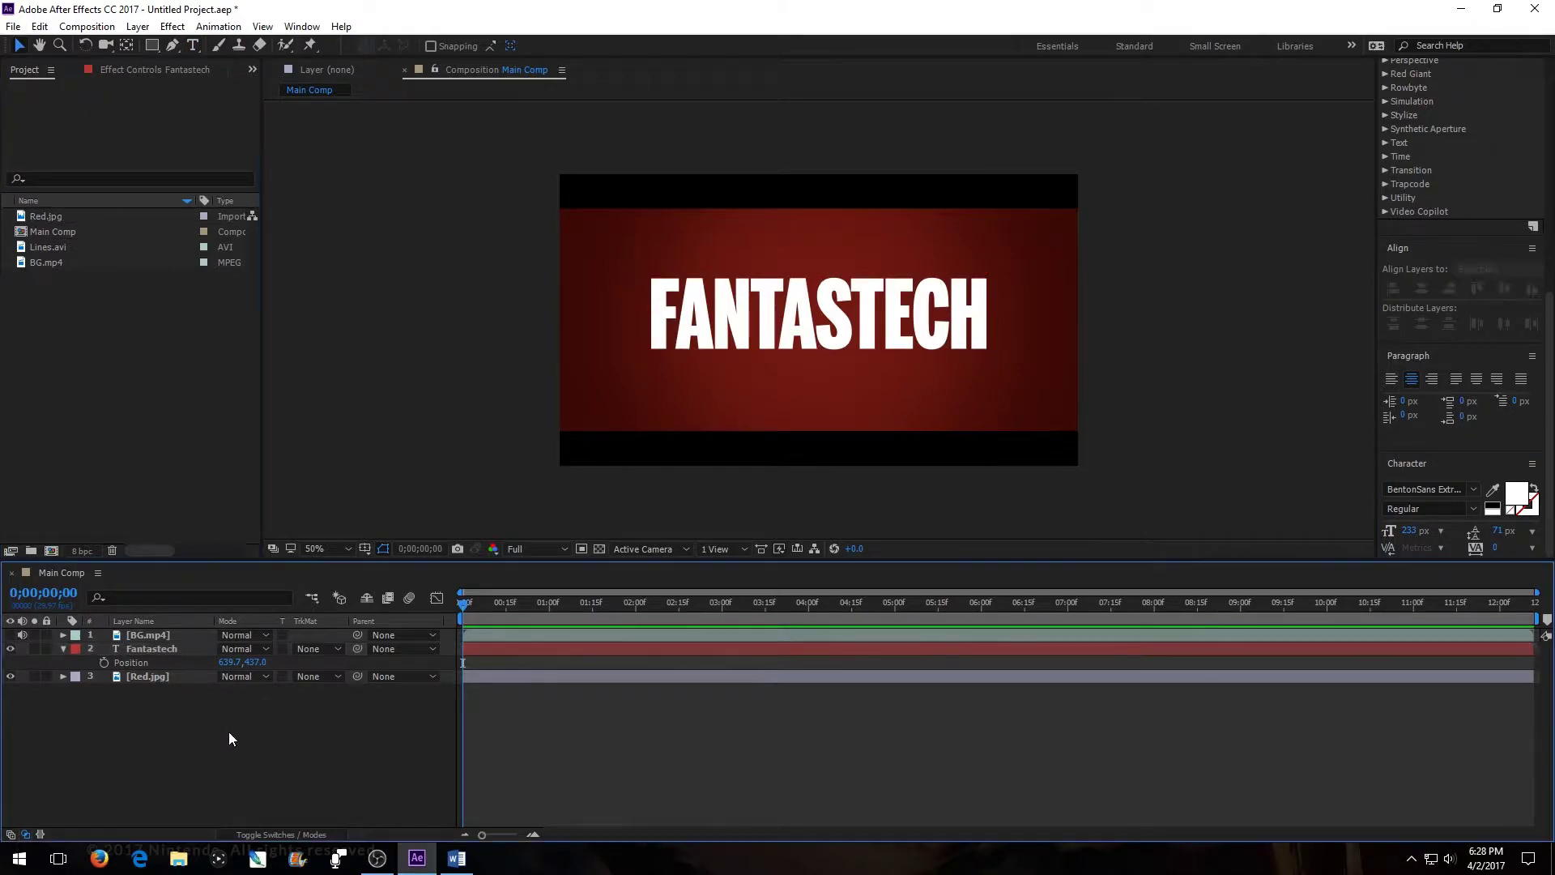
- Show the BG.mp4 layer again and add an opacity keyframe to it at 0;00;07;12
click(135, 637)
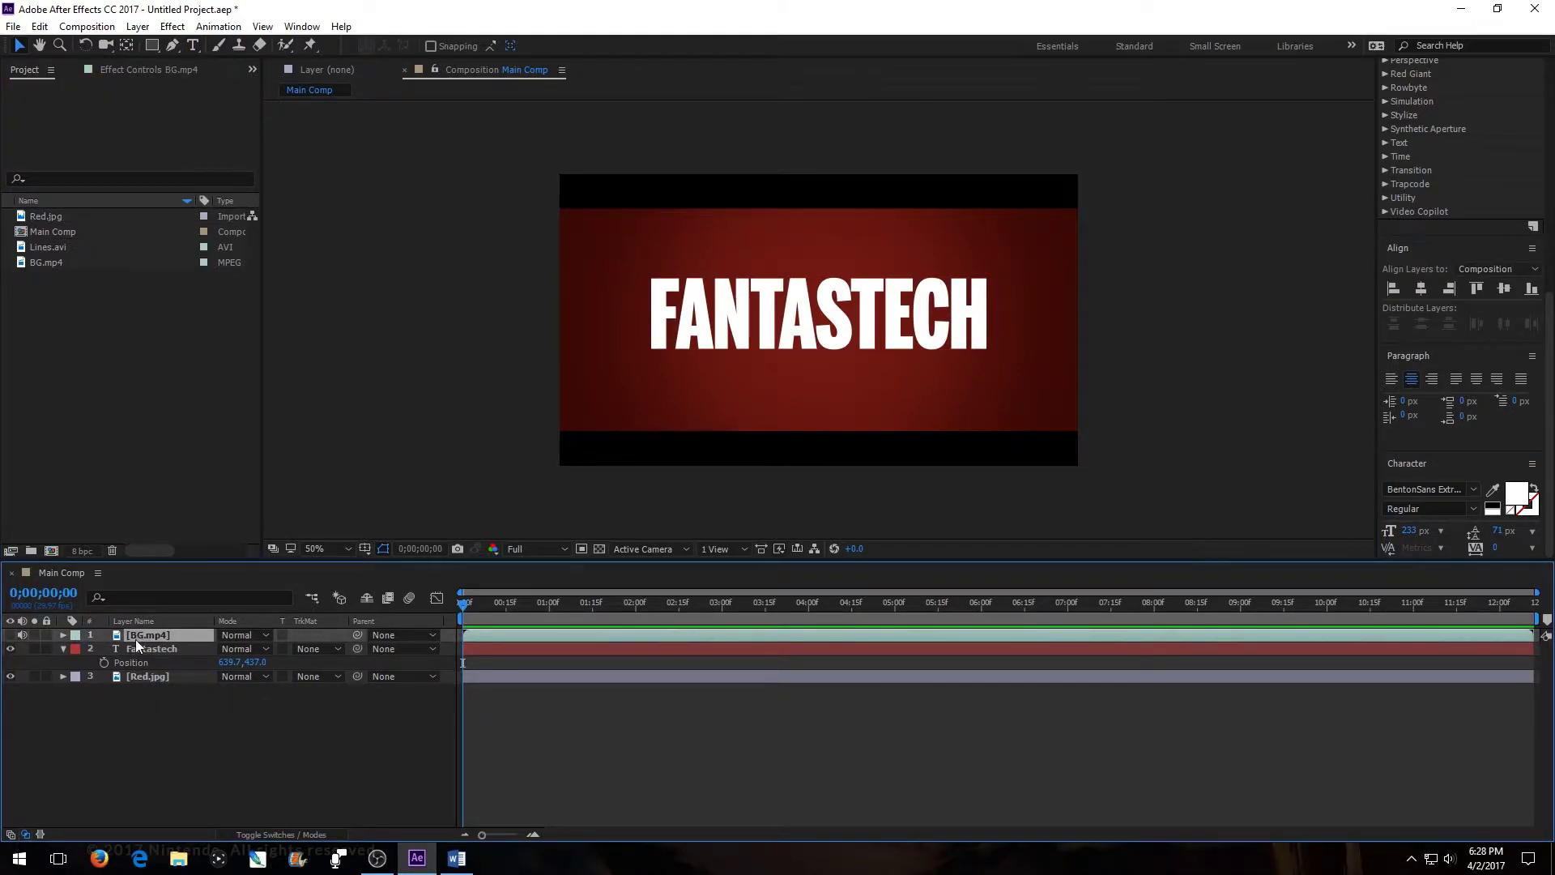
key(t)
click(10, 635)
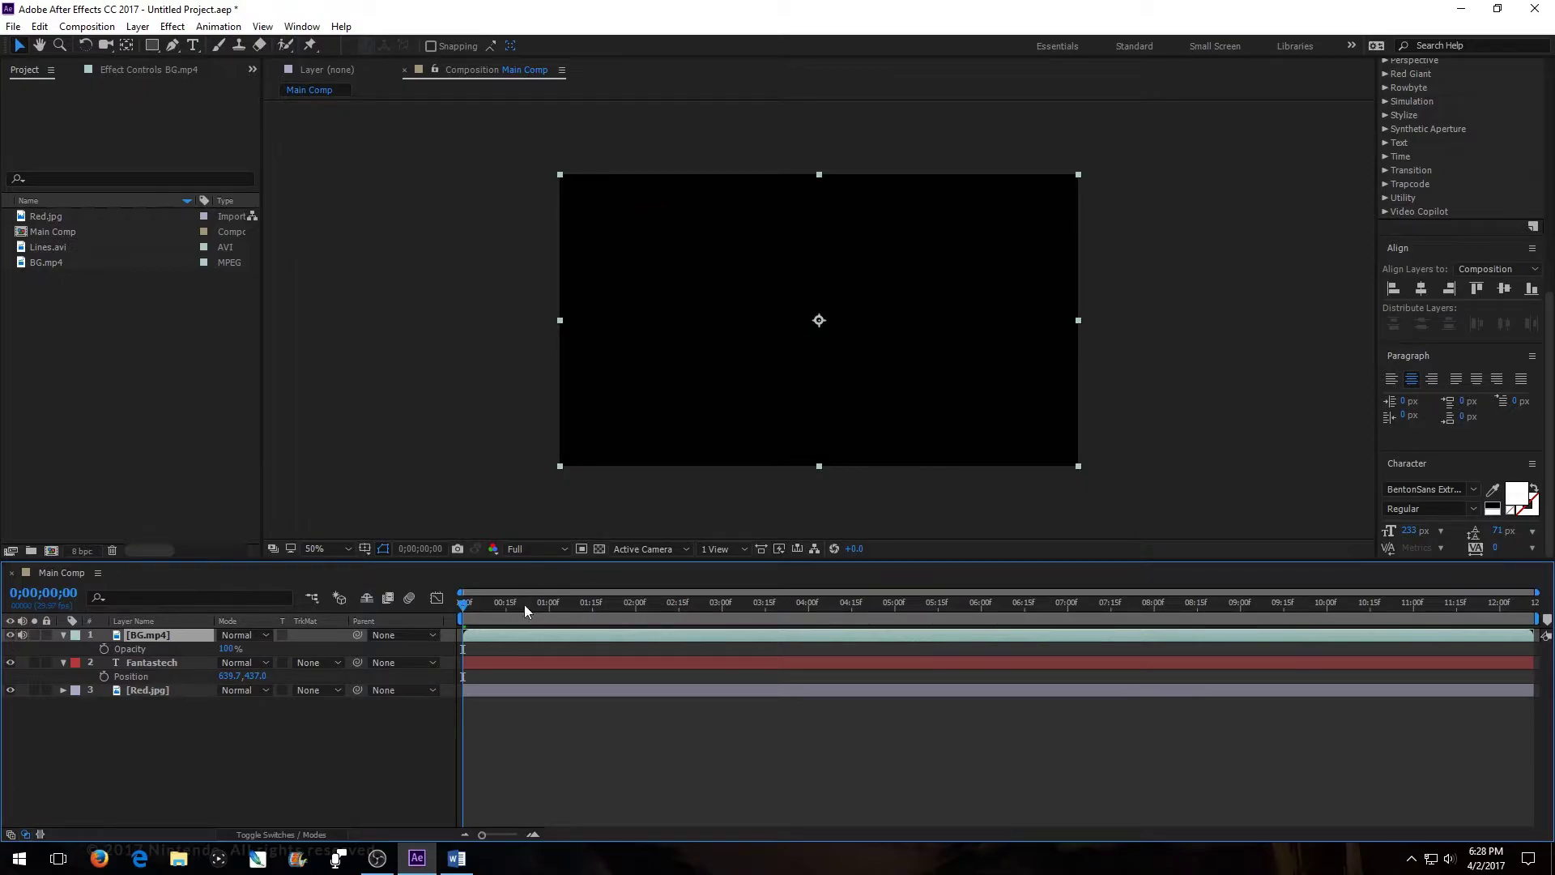
drag(472, 614, 1100, 754)
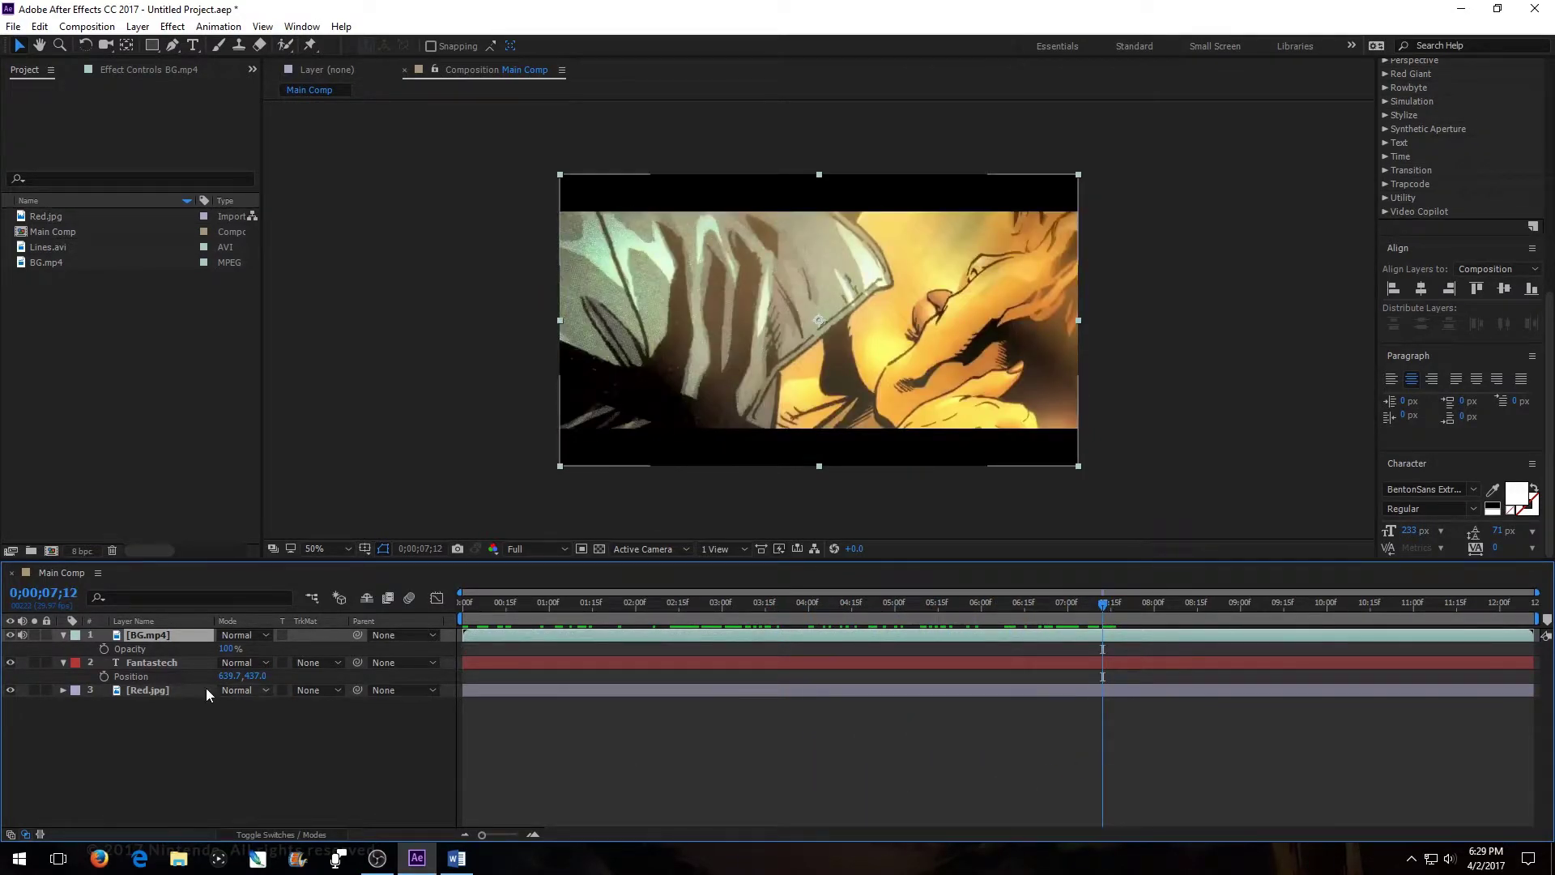
click(103, 649)
- Add a second opacity keyframe of 0% to the BG.mp4 layer at 0;00;09;06
drag(1140, 625, 1256, 635)
drag(1244, 638, 1256, 638)
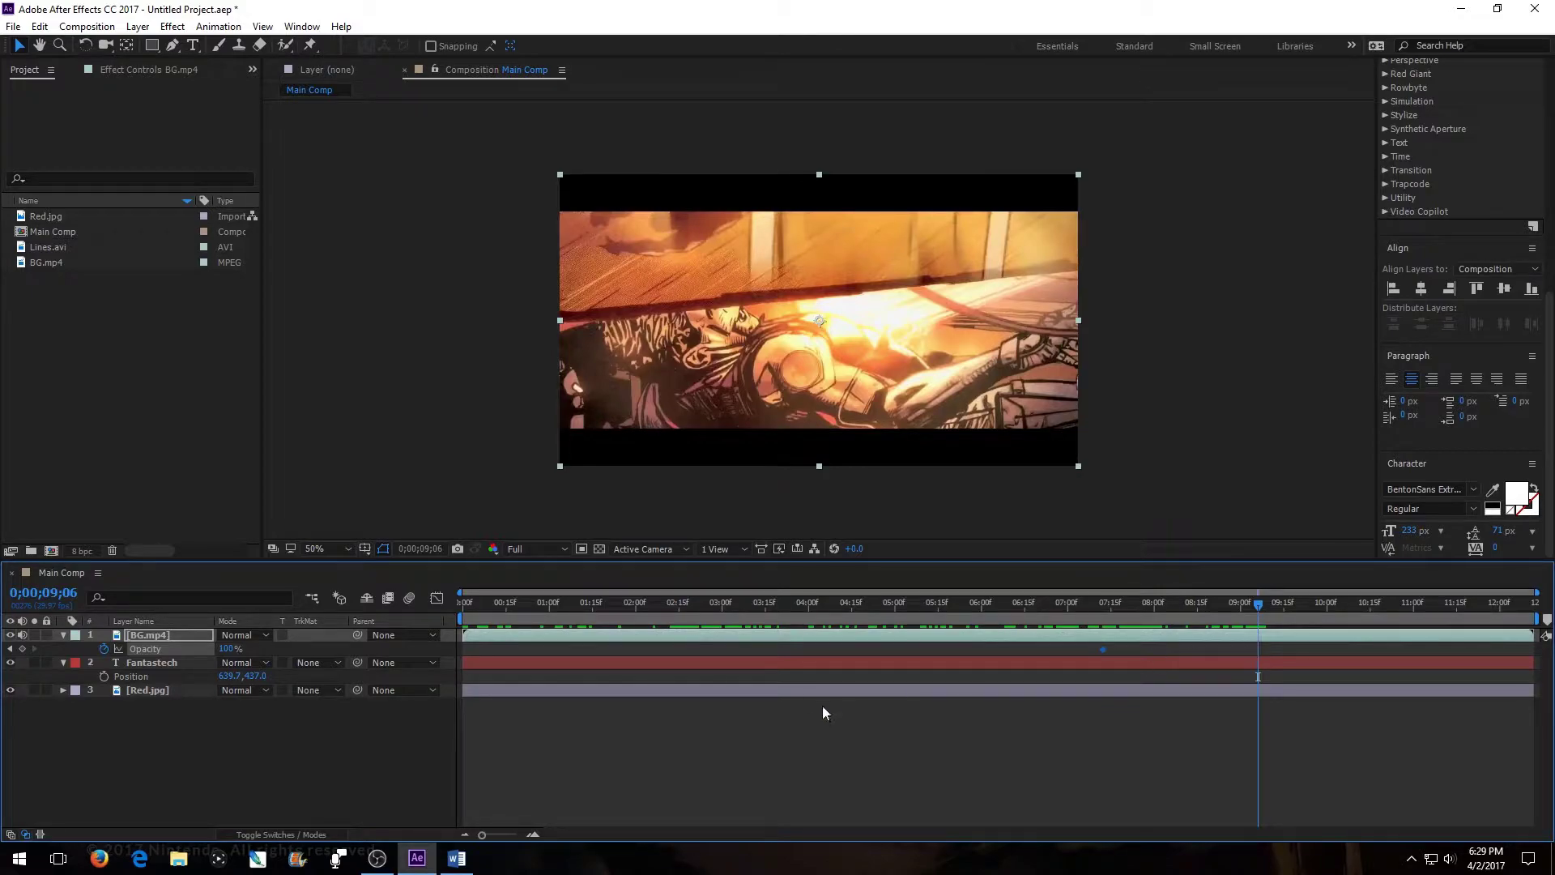
click(227, 661)
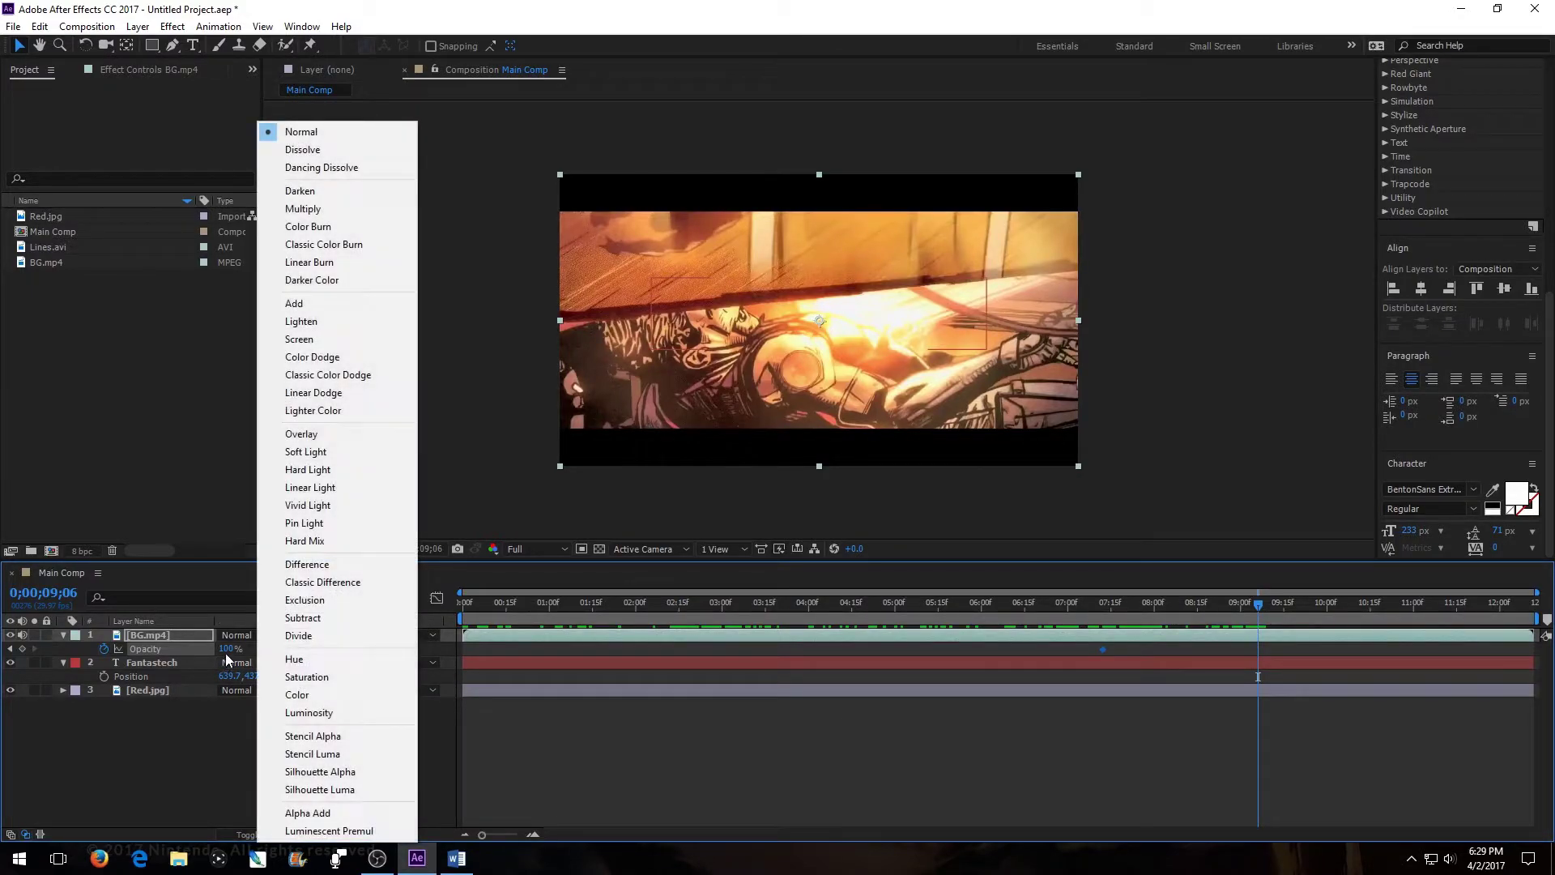
click(230, 648)
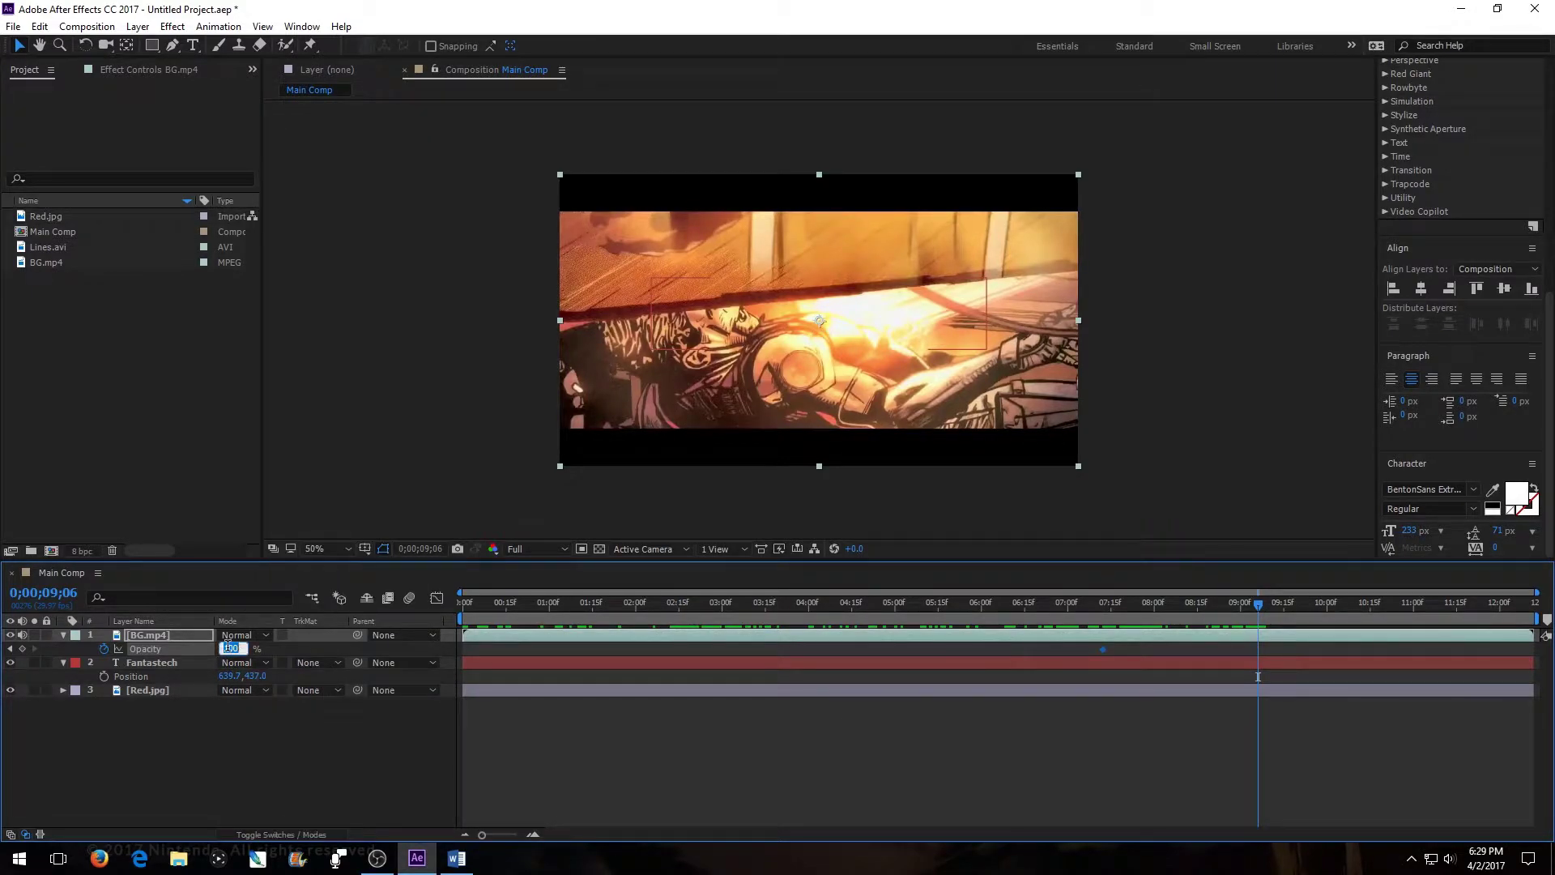
text(0)
key(Return)
- Preview the fade from the BG.mp4 footage to the title, starting from 0;00;06;17
drag(1259, 604, 1032, 660)
scroll(1440, 353, up, 10)
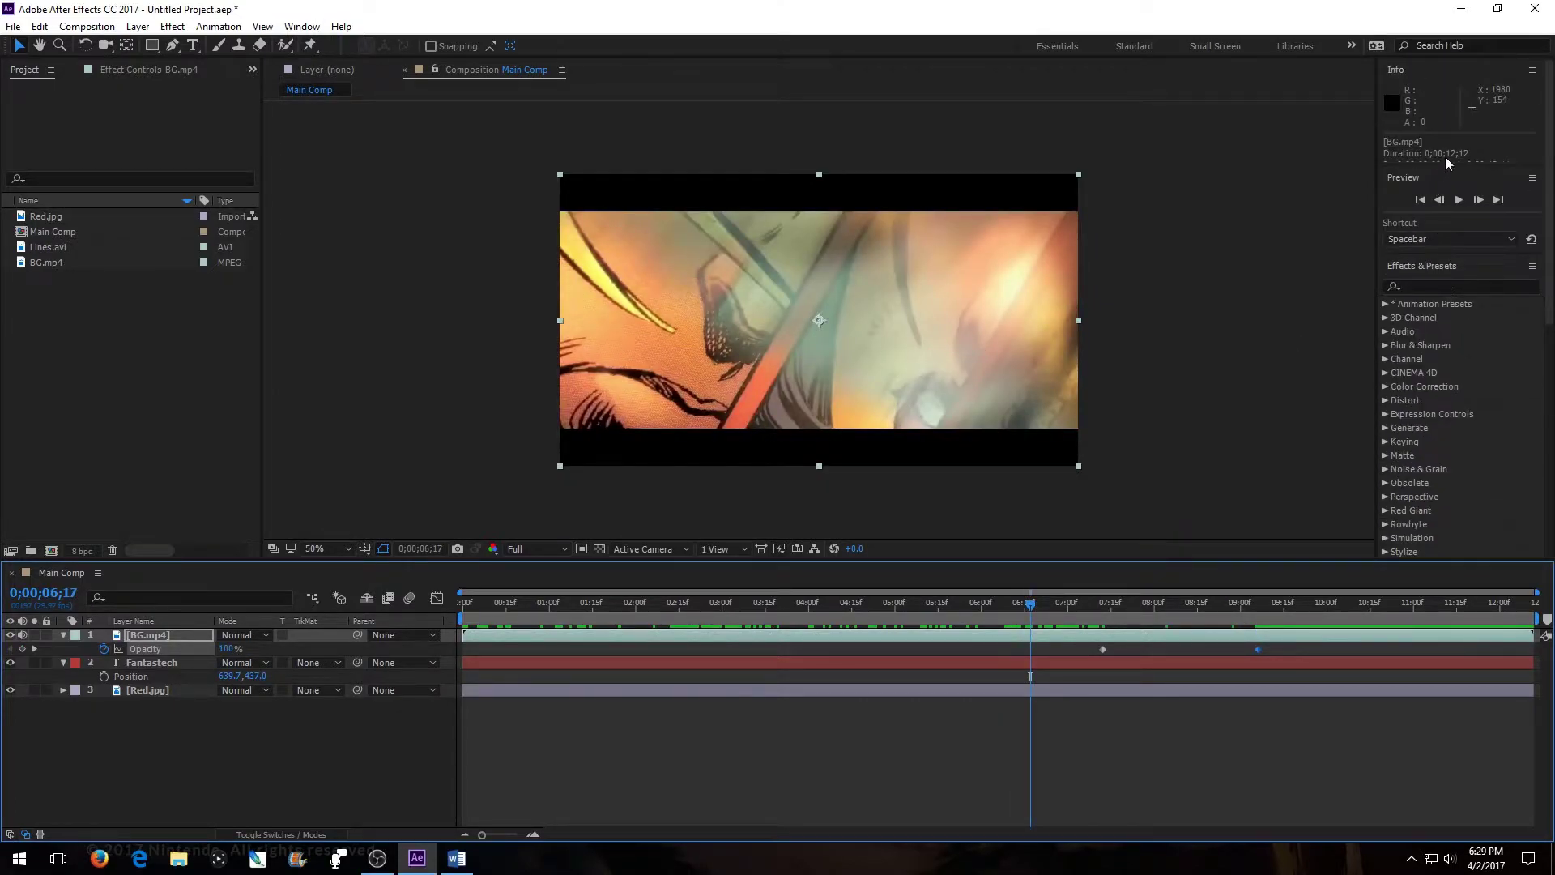
click(1459, 199)
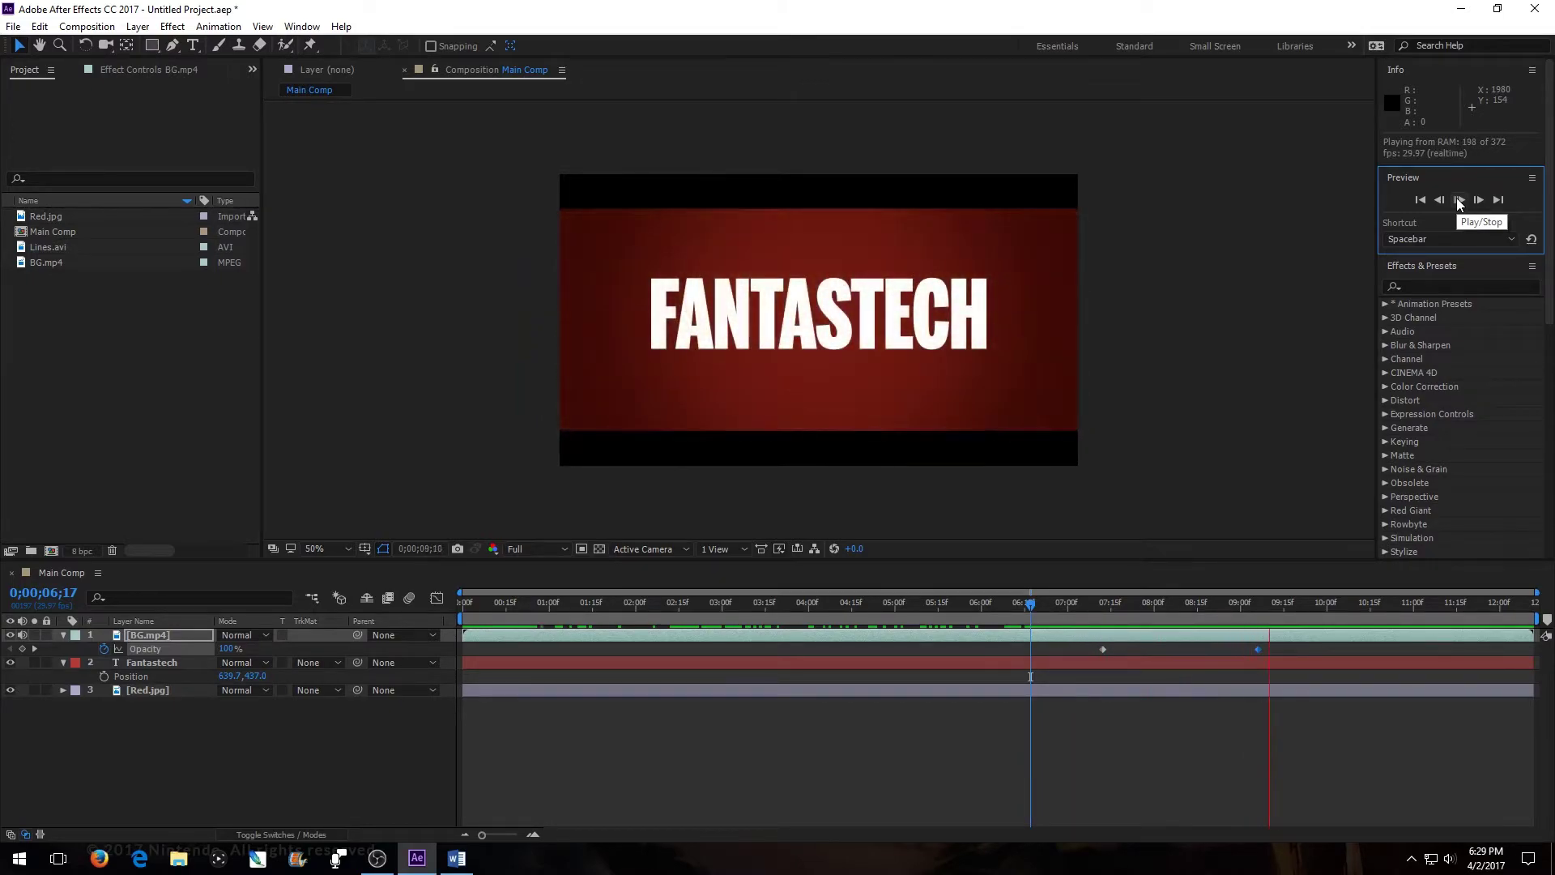
key(space)
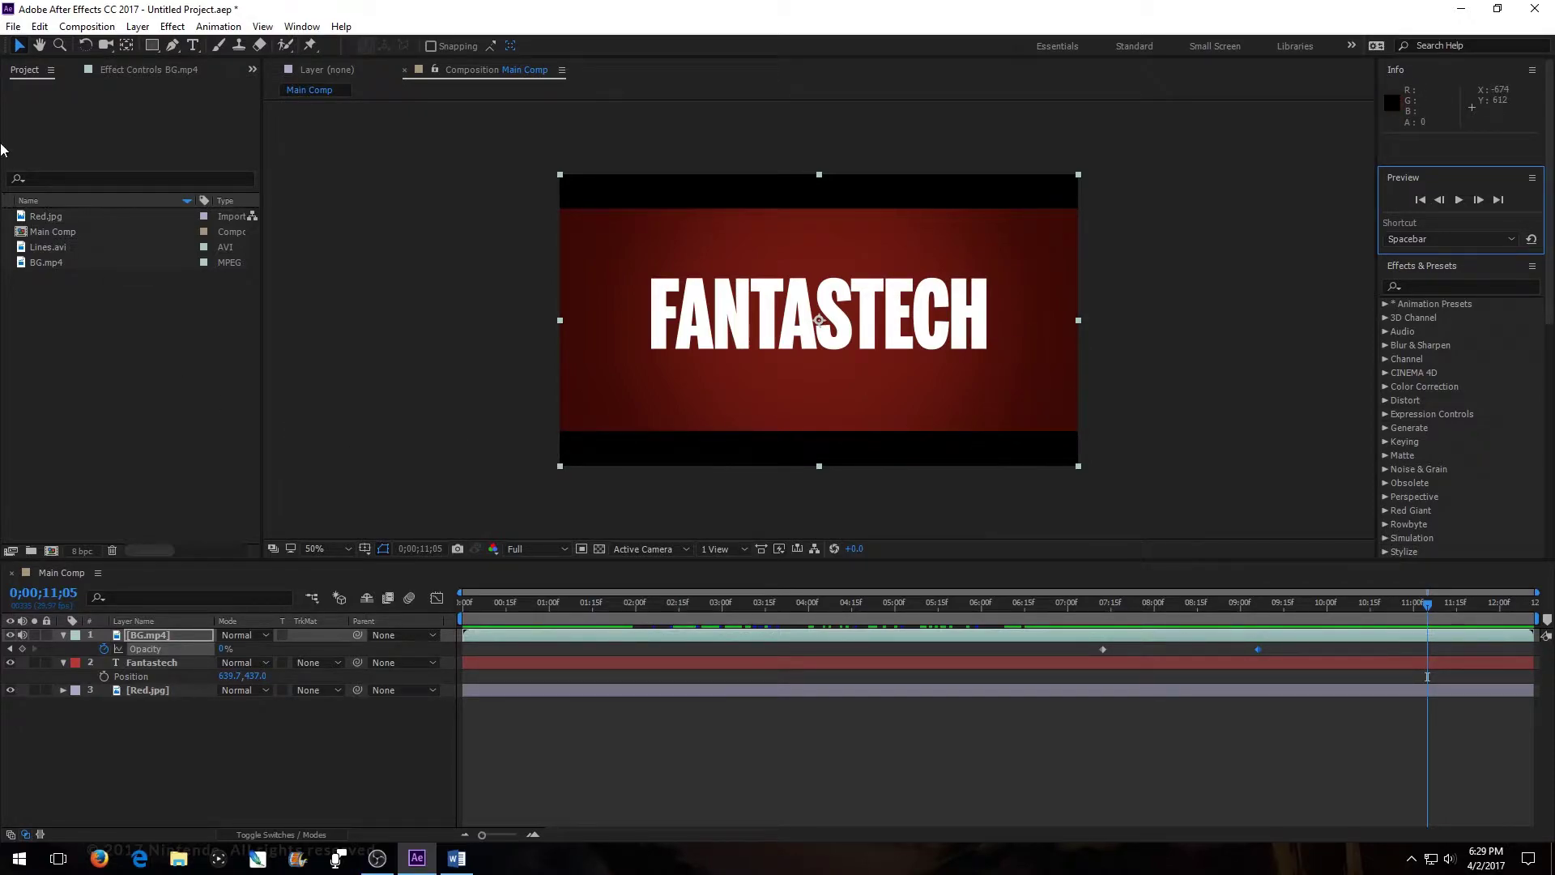
- Add Lines.avi between the BG.mp4 and Fantastech layers, starting two frames before BG.mp4's last opacity keyframe
drag(49, 247, 179, 656)
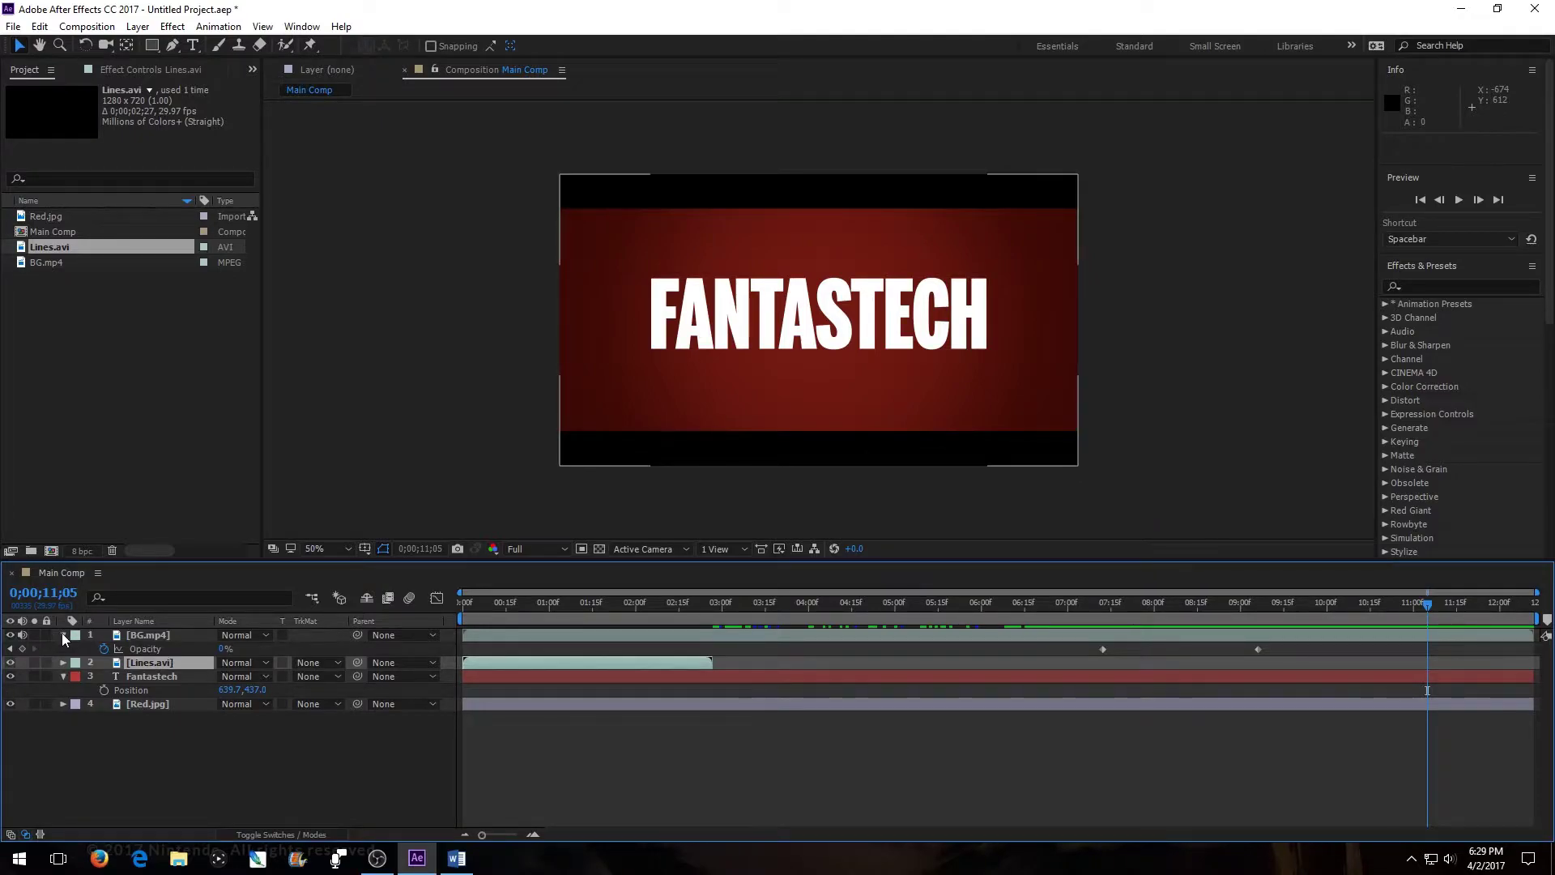
drag(677, 664, 1492, 694)
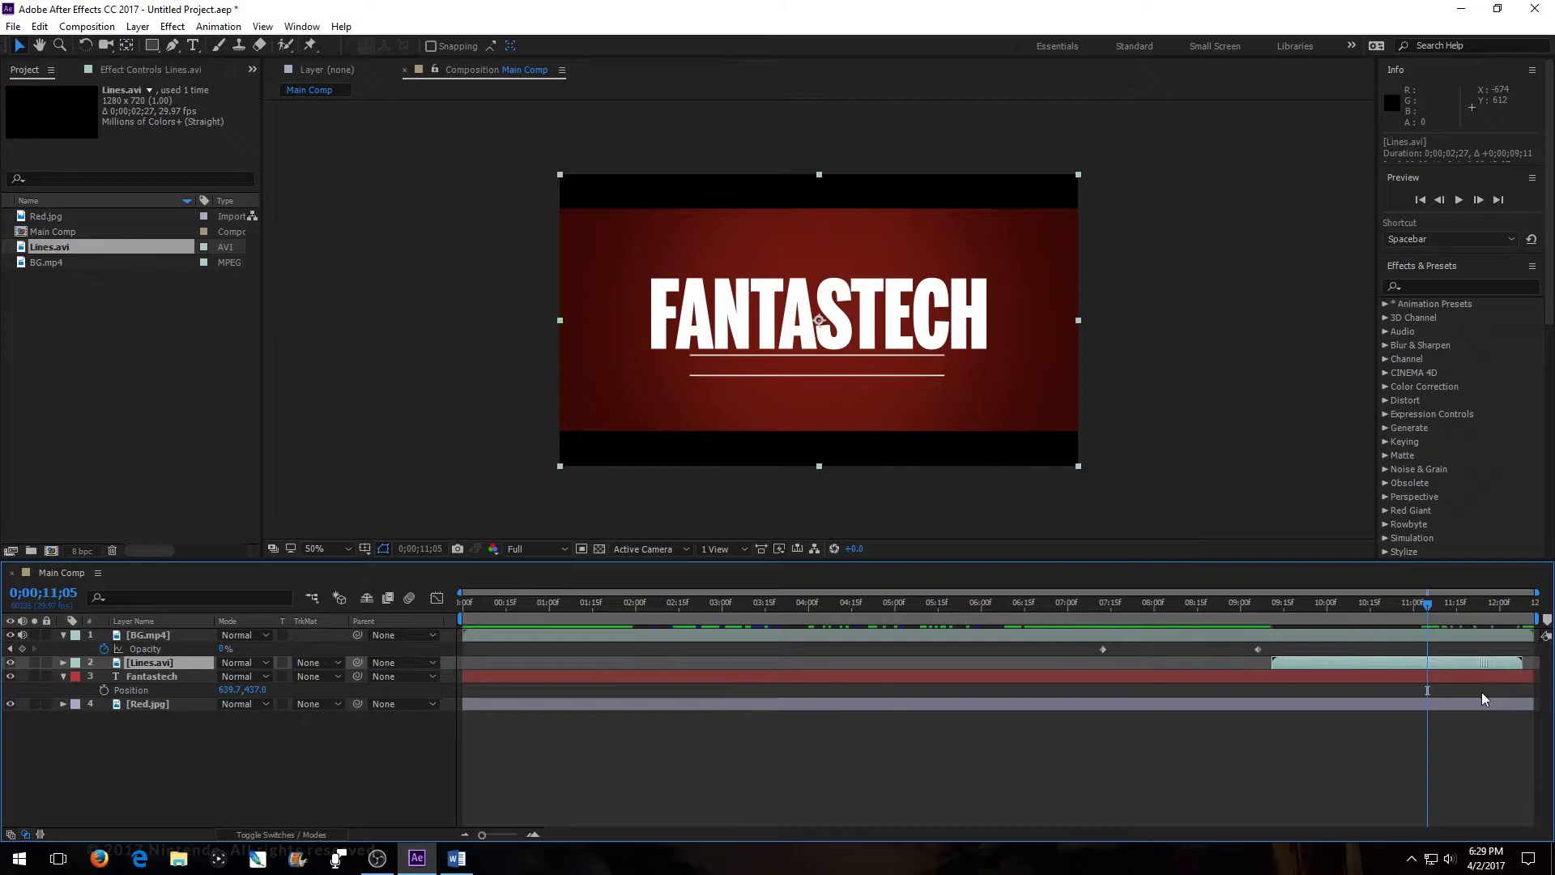
drag(1431, 609, 1260, 664)
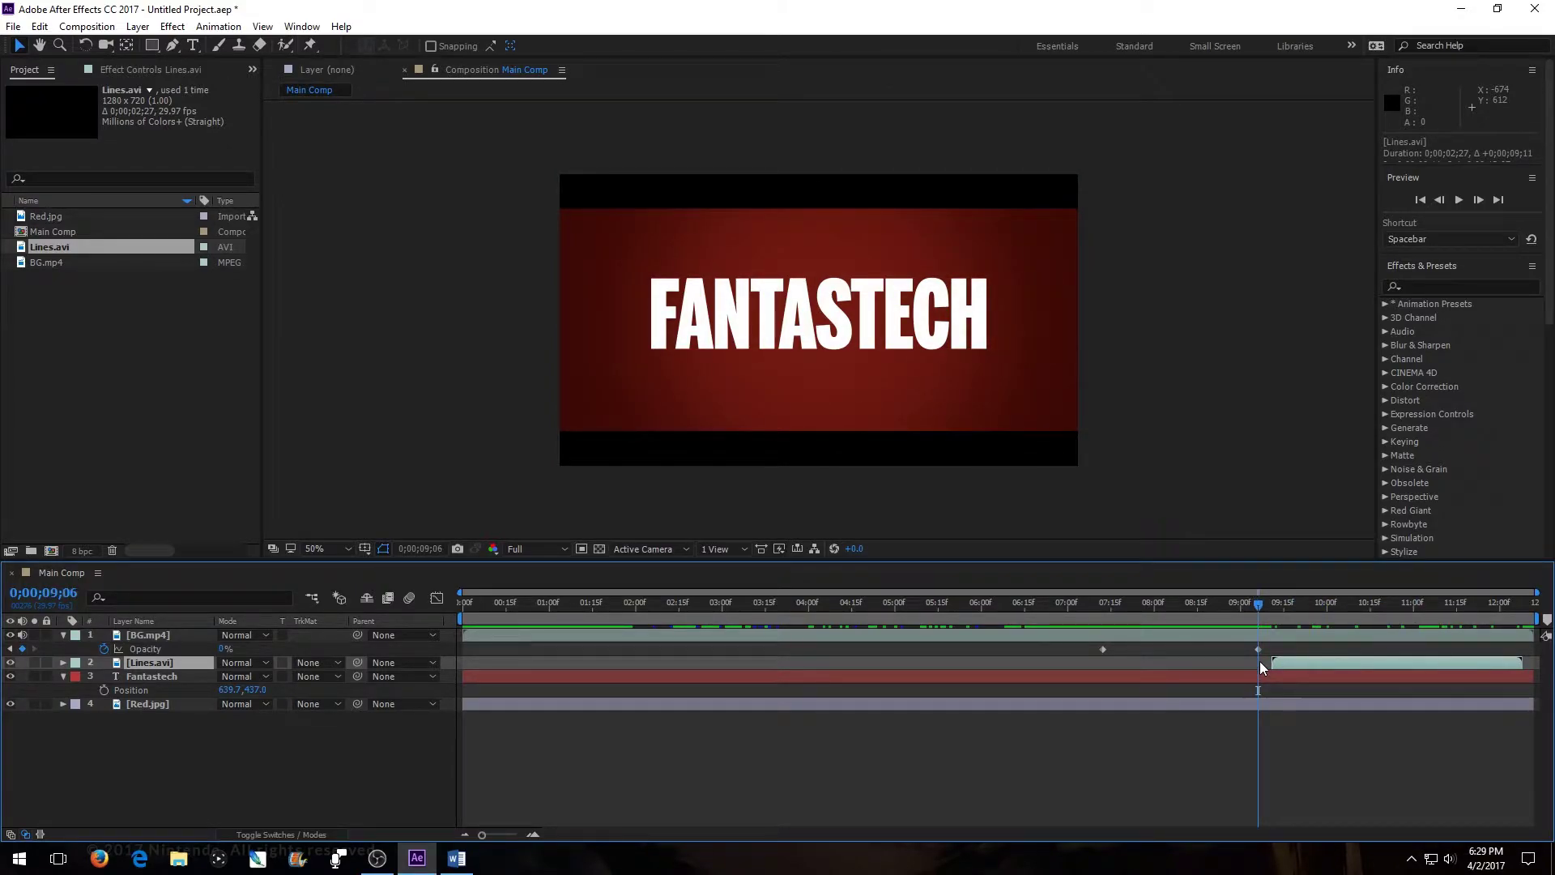
key(Page_Up)
key(Page_Up)
drag(1313, 664, 1293, 675)
- Set the current time to 0;00;09;28, where the two lines are spread apart, with the composition shown at 100%
drag(1252, 604, 1338, 734)
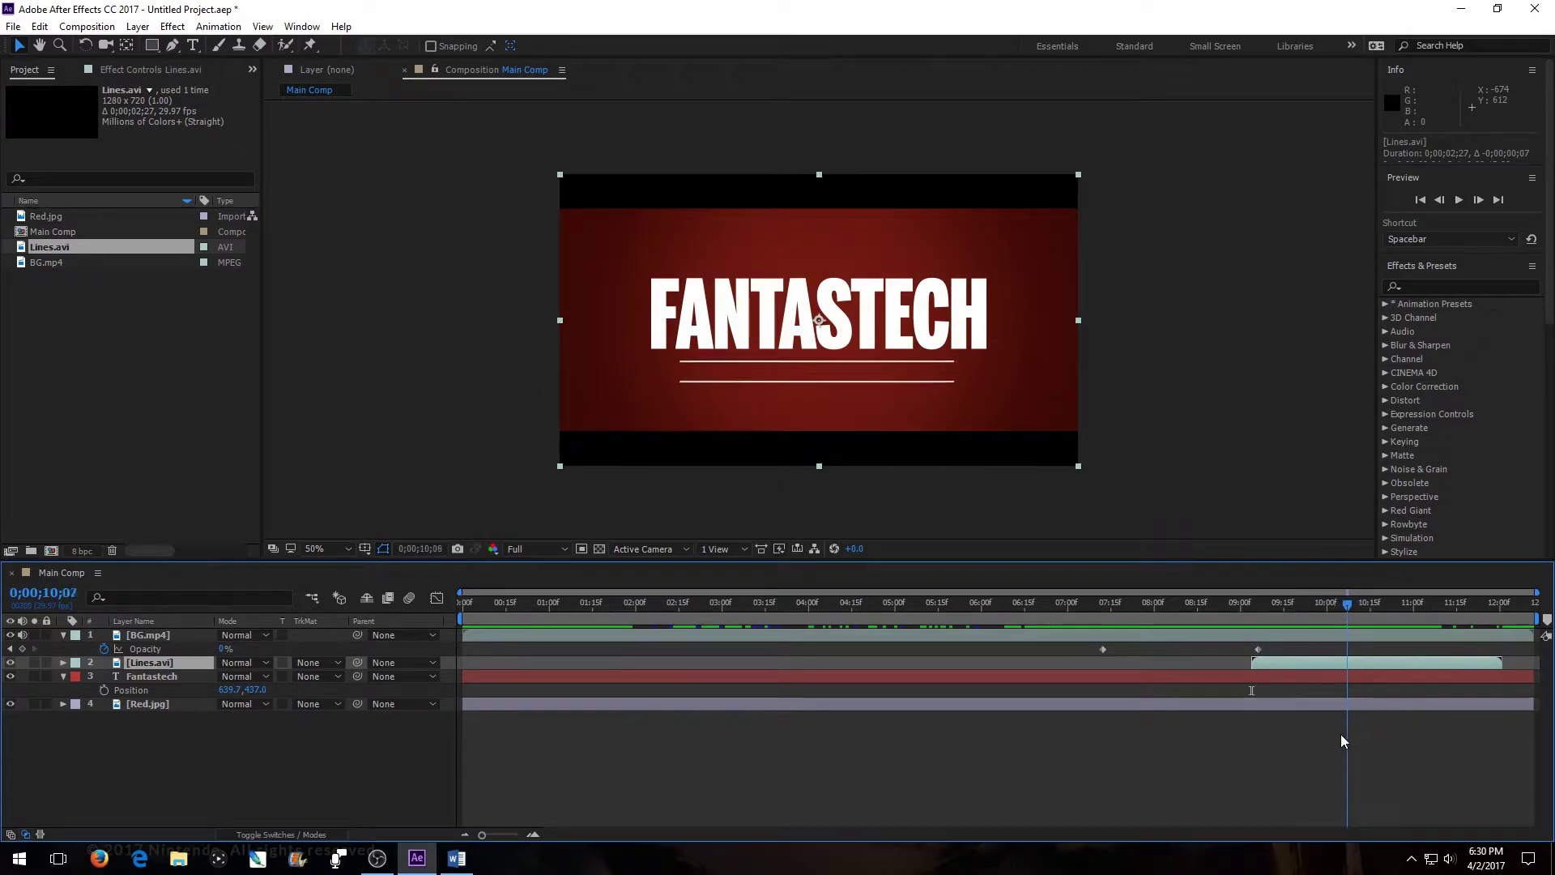
key(/)
drag(1339, 609, 1338, 692)
key(Page_Up)
key(Page_Up)
key(Page_Up)
key(Page_Up)
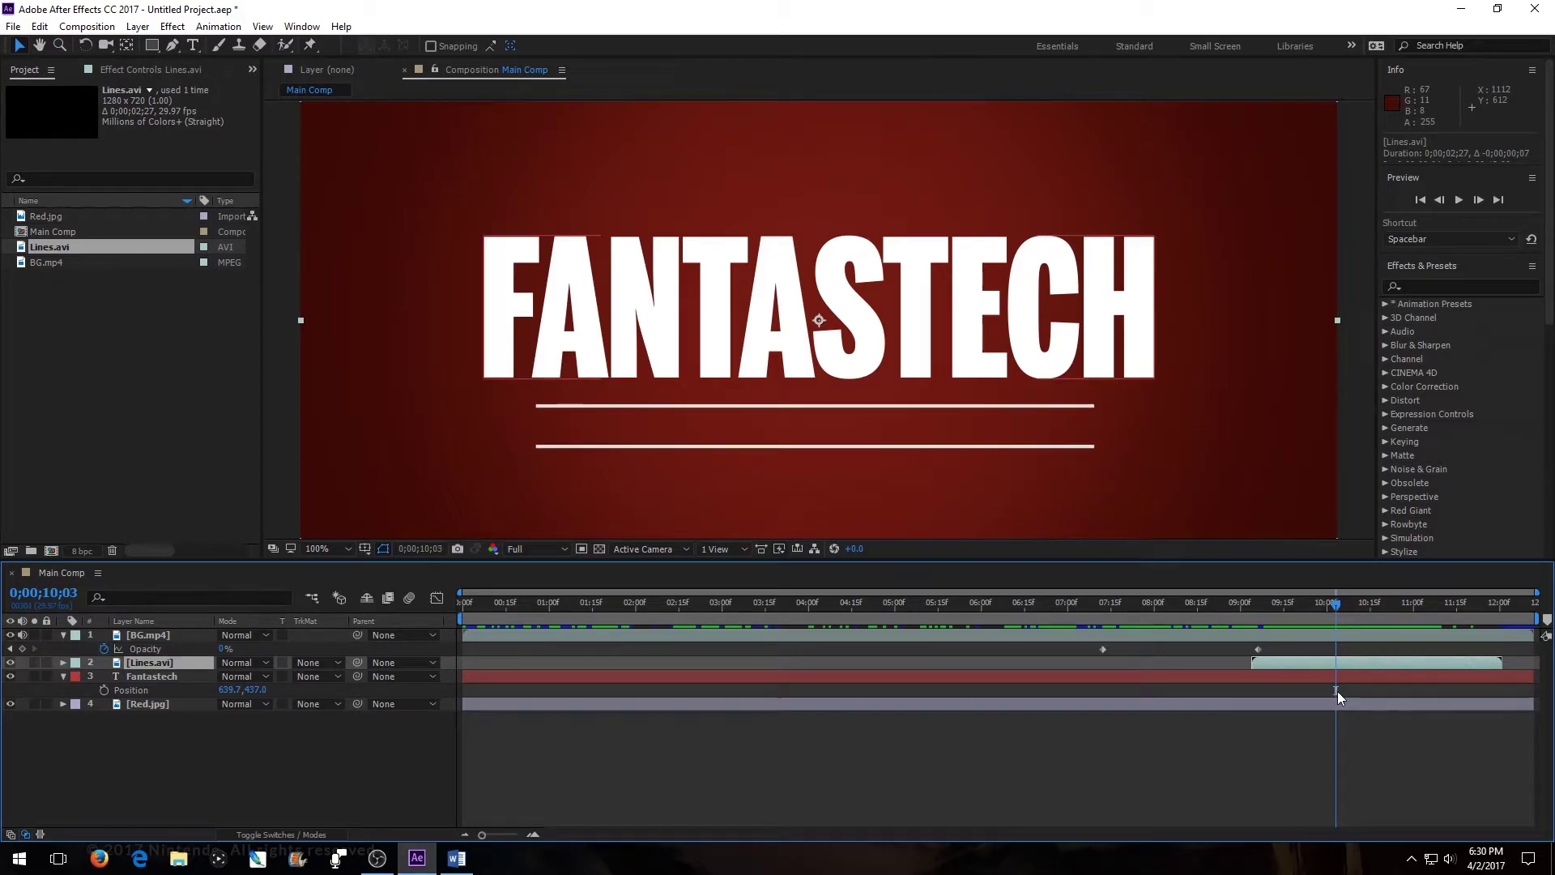
key(Page_Up)
key(Page_Up)
key(Page_Up)
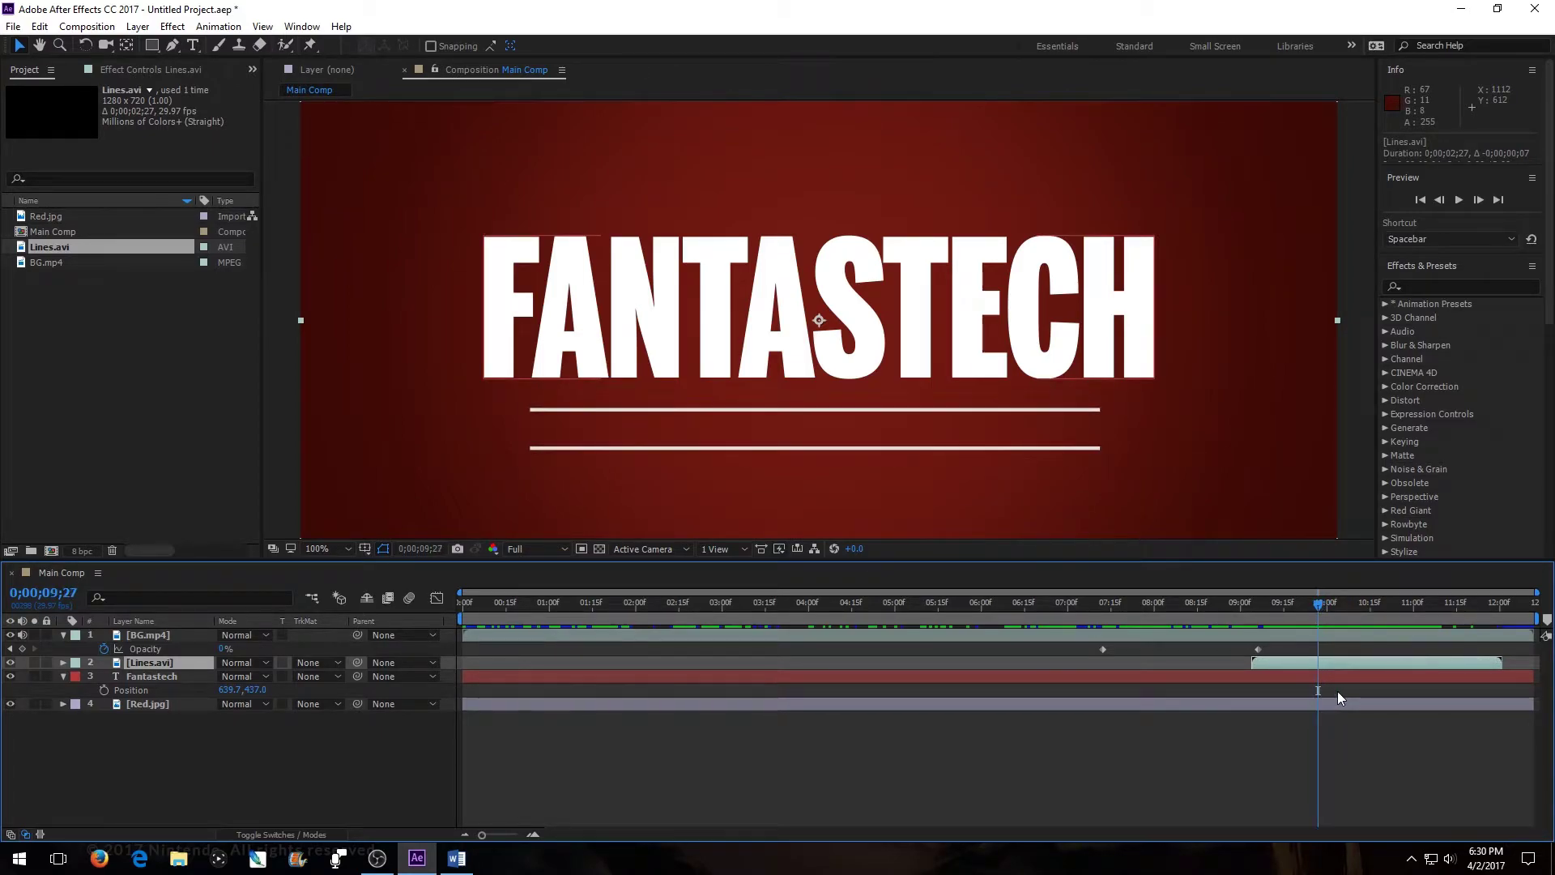
key(Page_Down)
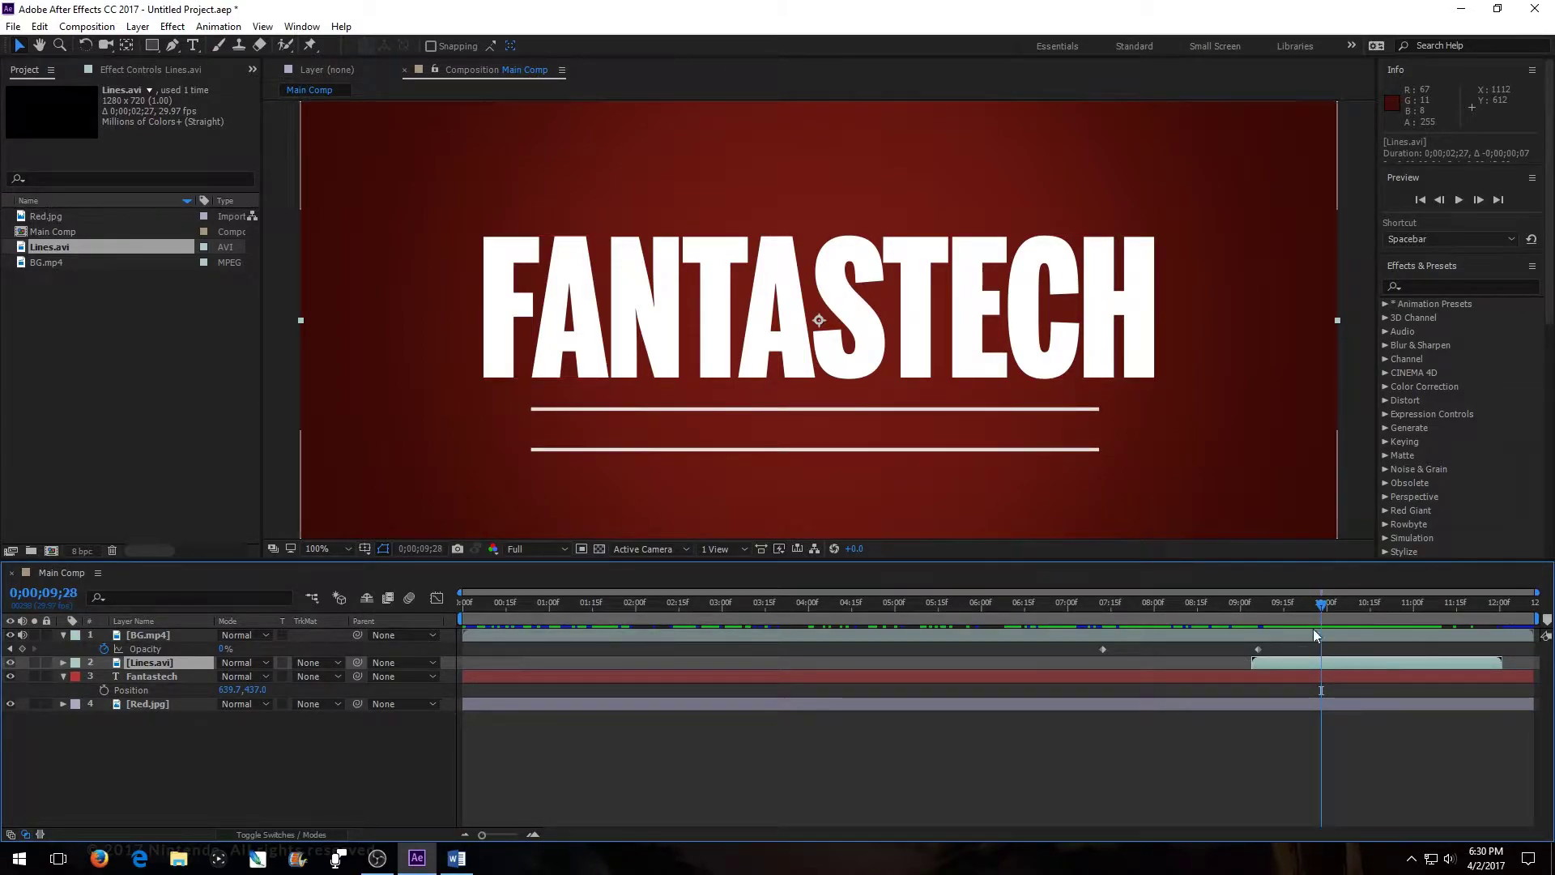
- Start a new text layer just below the two lines with a font size of 41 px
click(192, 45)
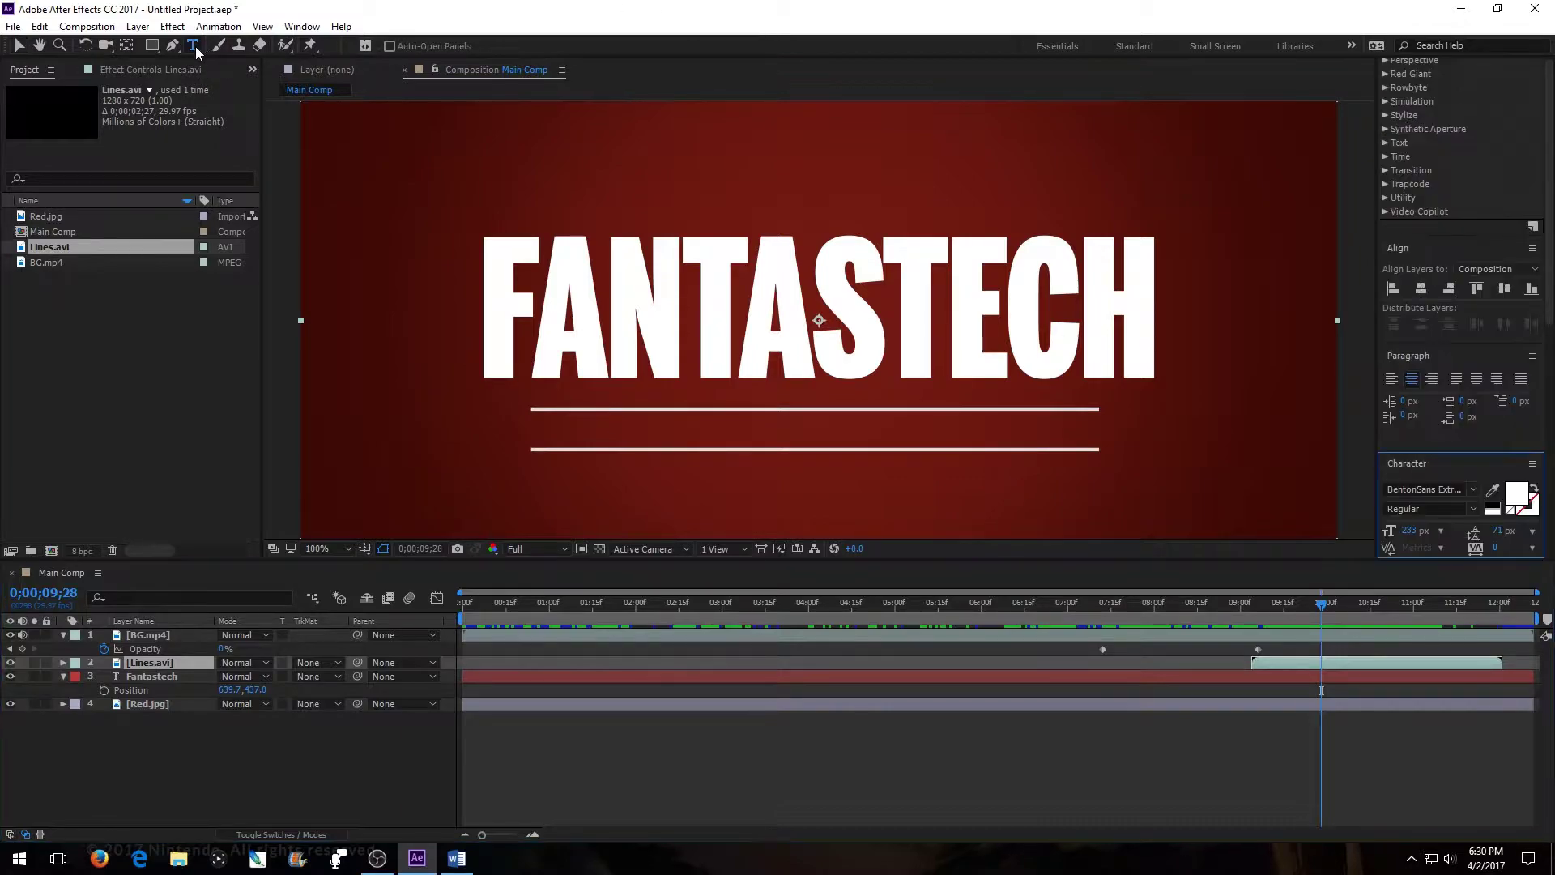
click(813, 421)
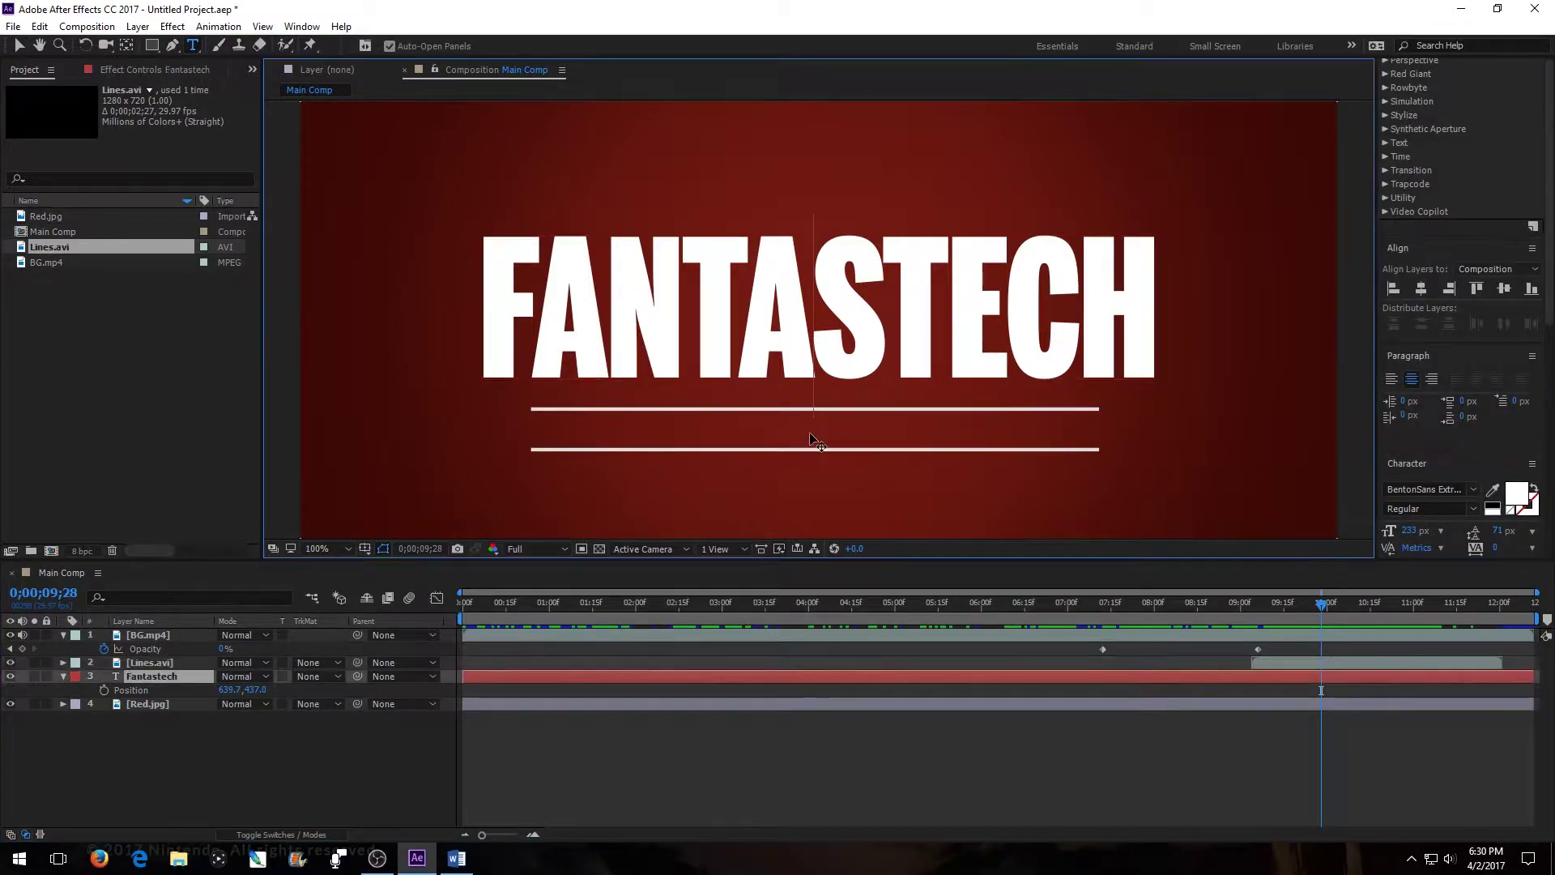
click(167, 760)
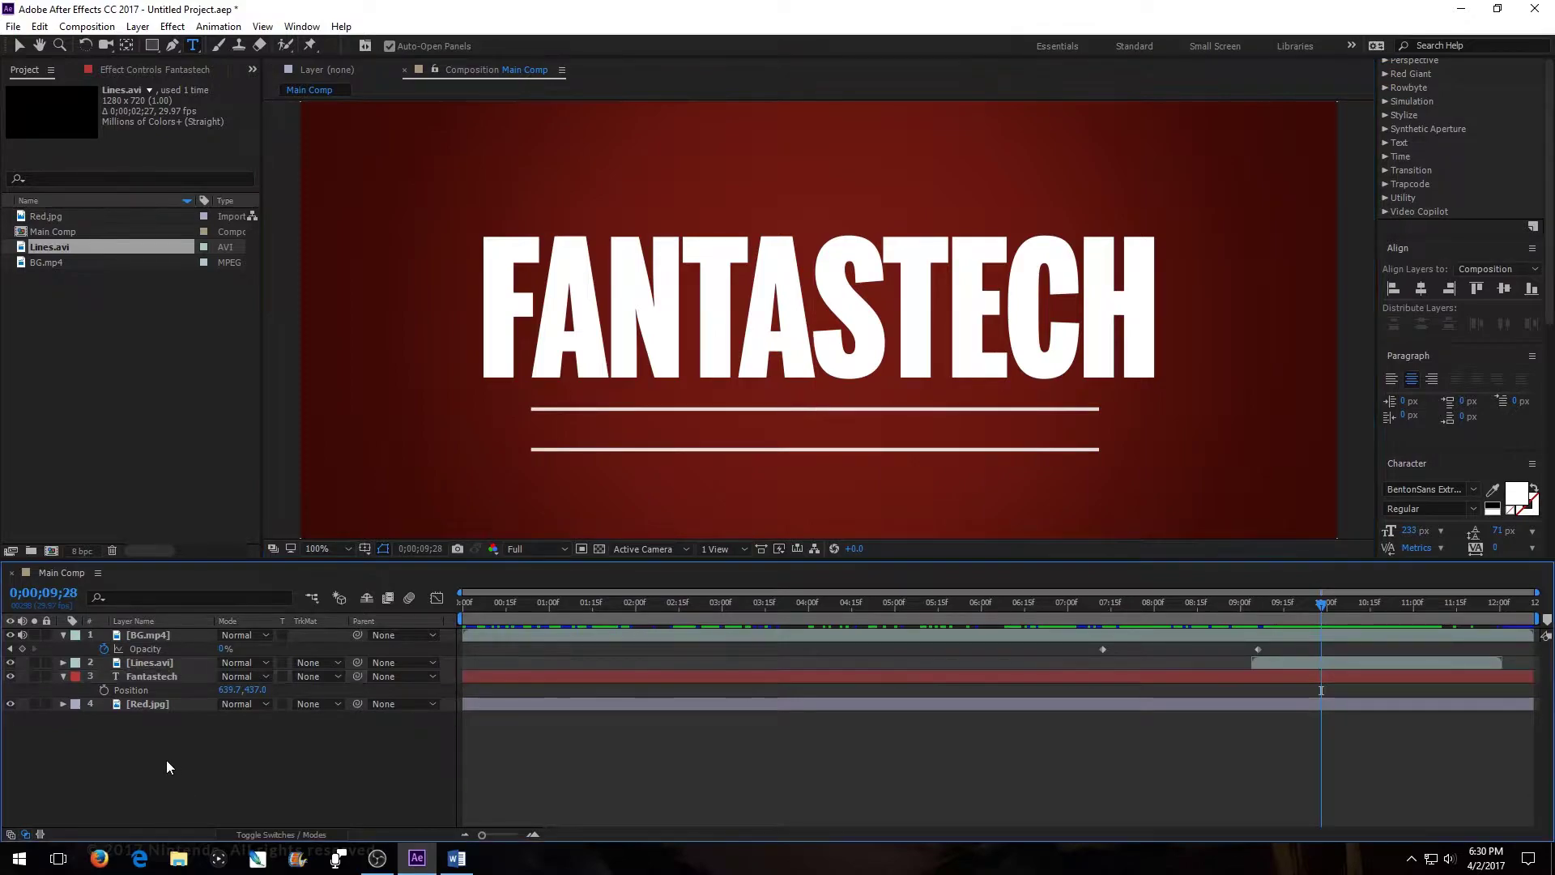
click(826, 481)
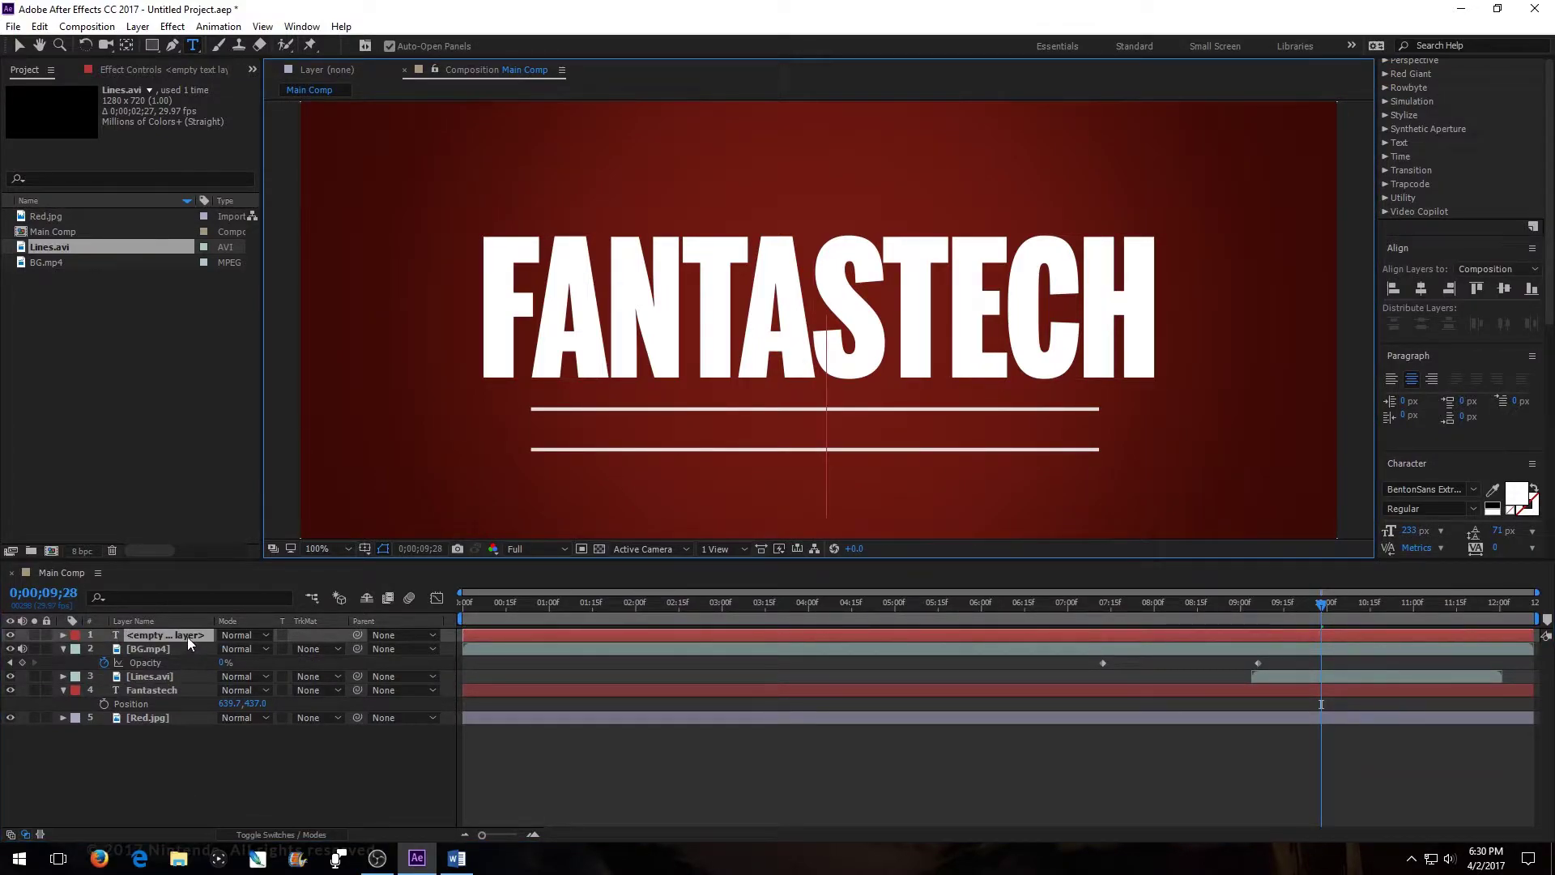
drag(1415, 538, 1310, 566)
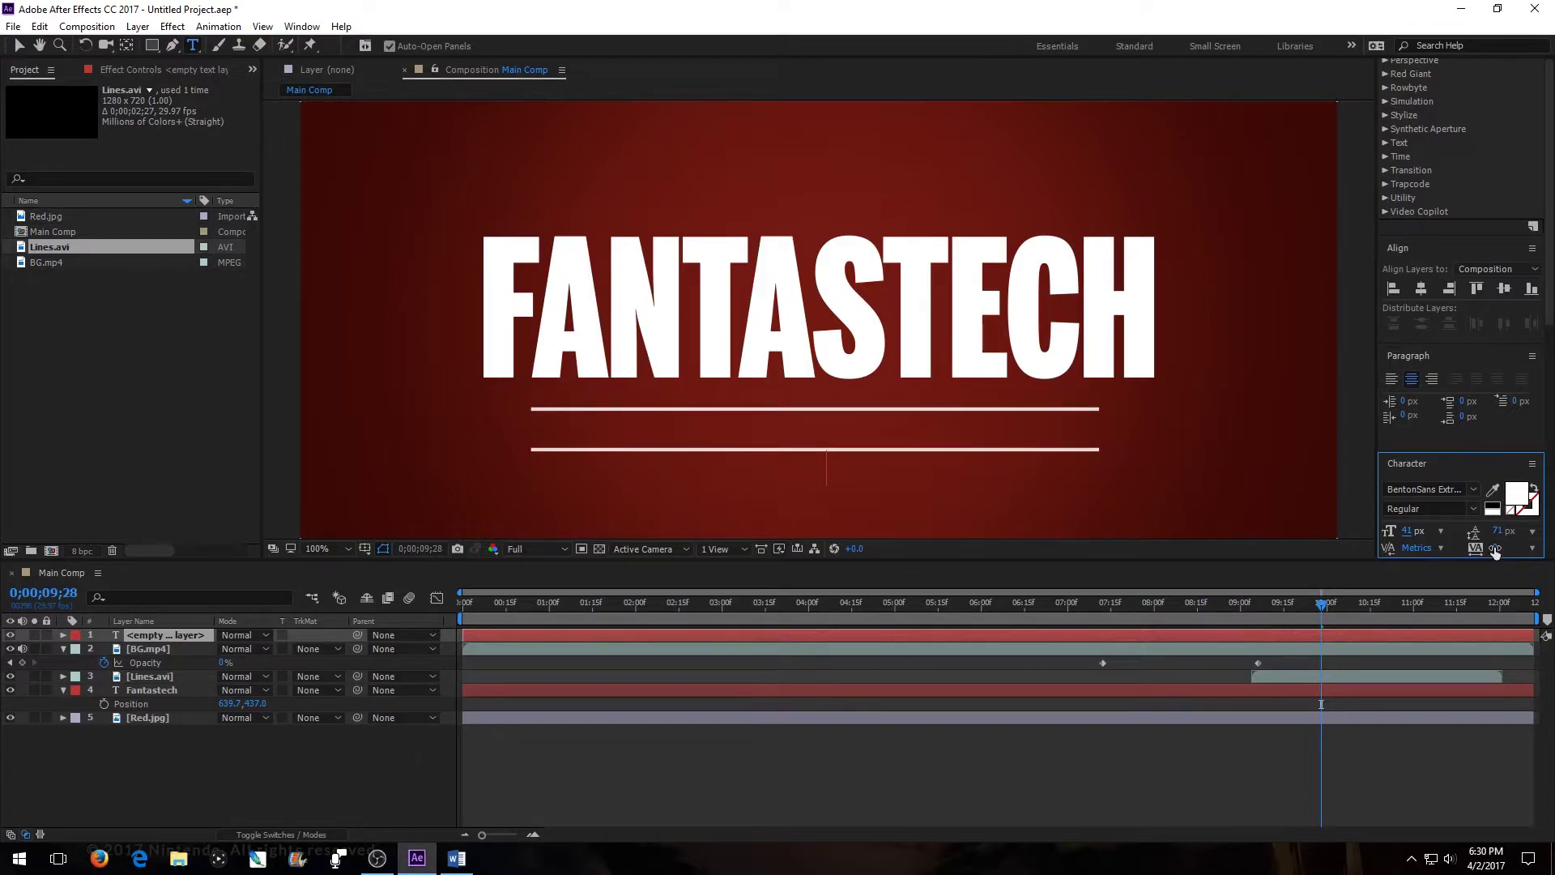
text(films)
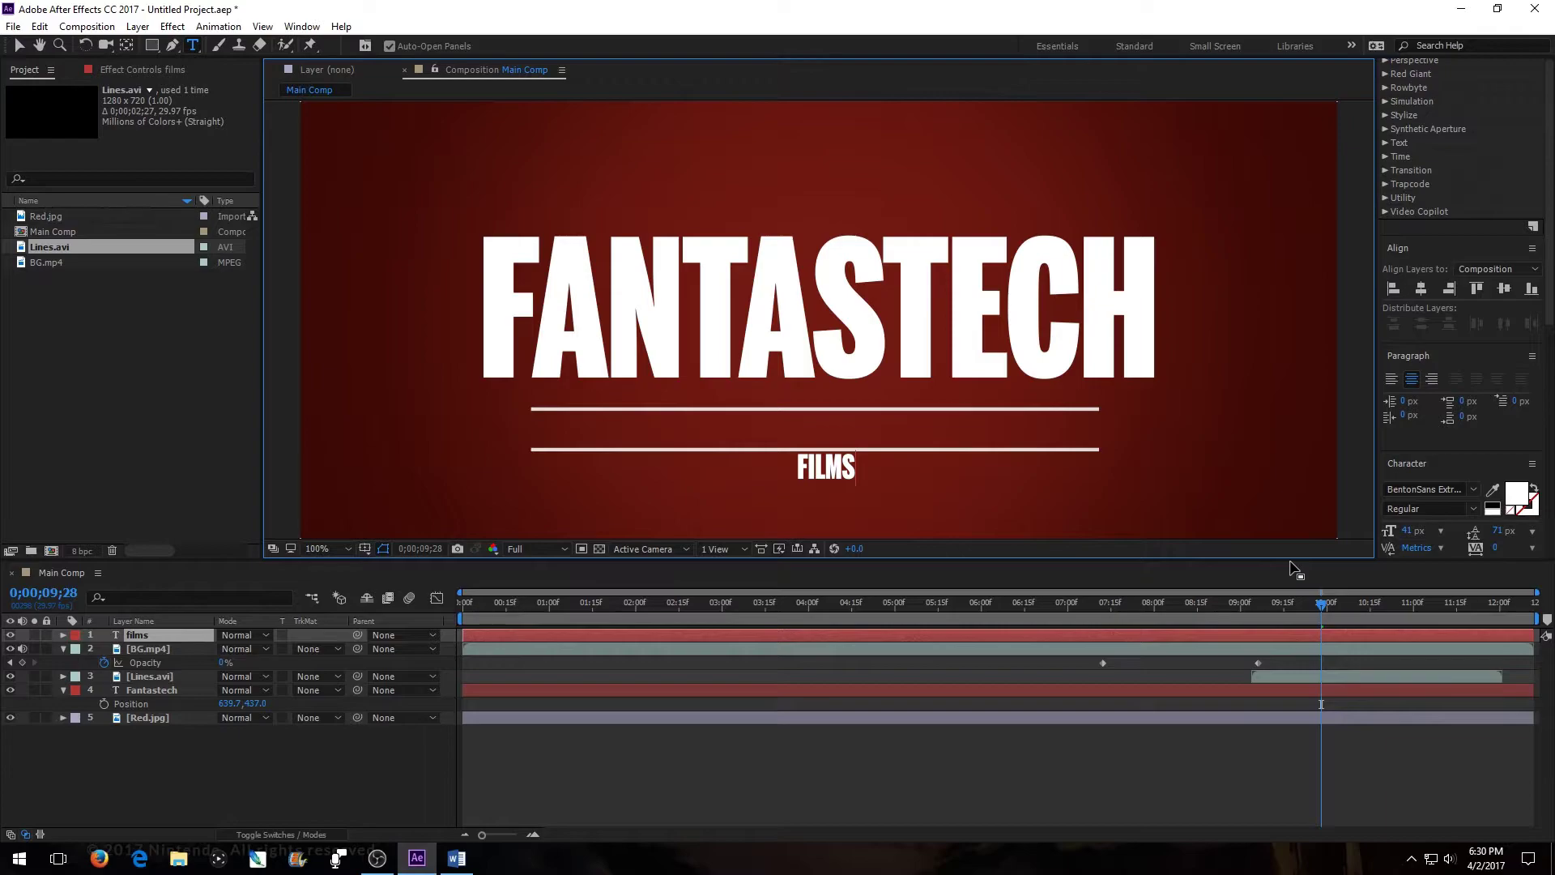
key(BackSpace)
key(BackSpace)
key(BackSpace)
key(BackSpace)
key(BackSpace)
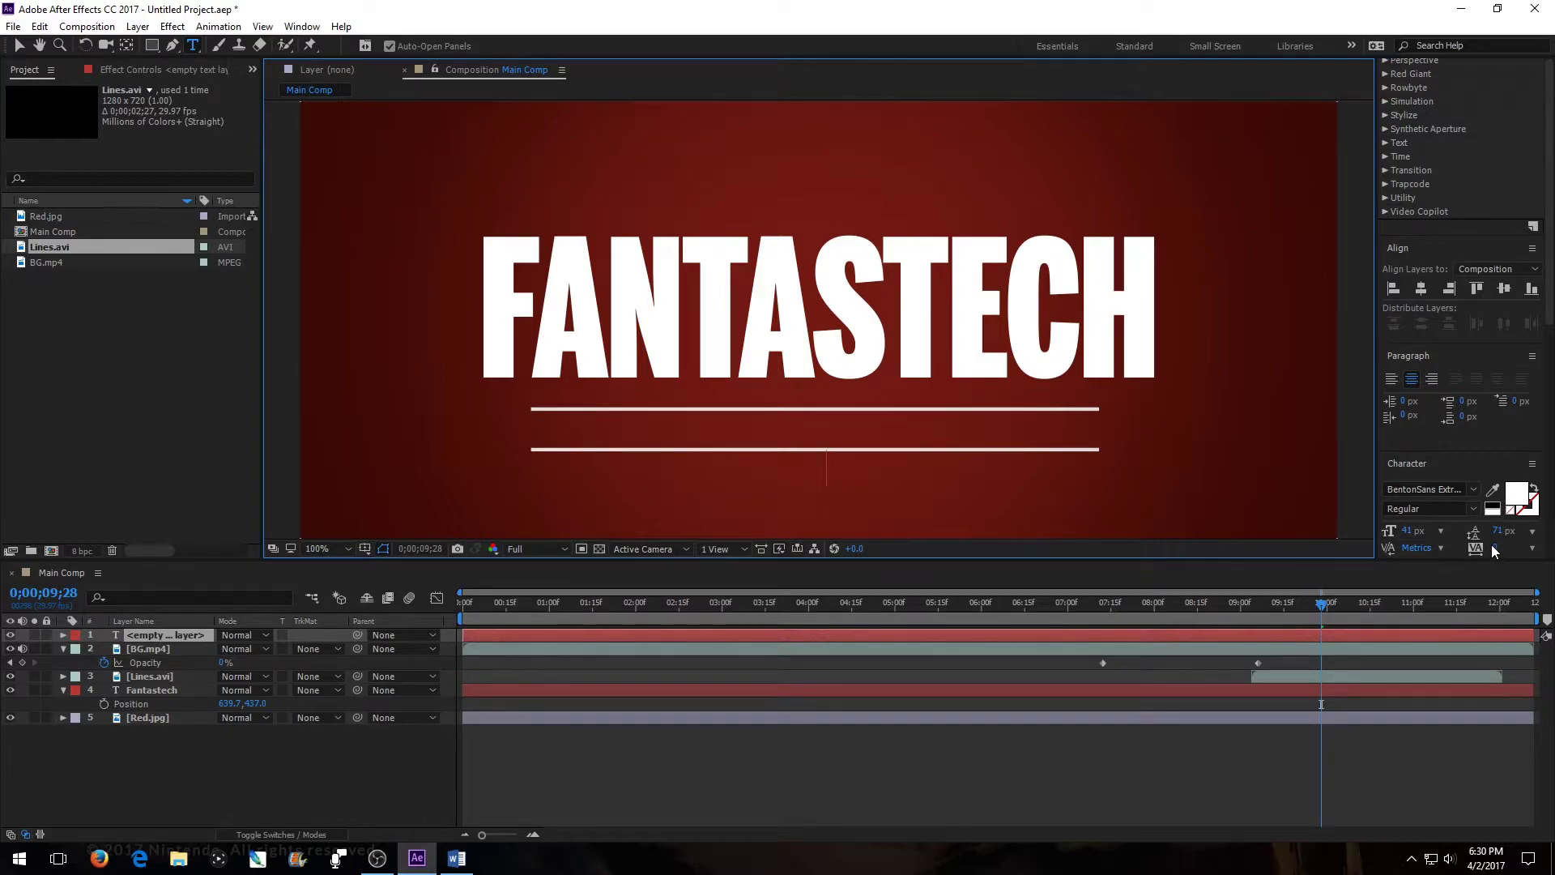
- Set the tracking of the new text to 380
click(1496, 550)
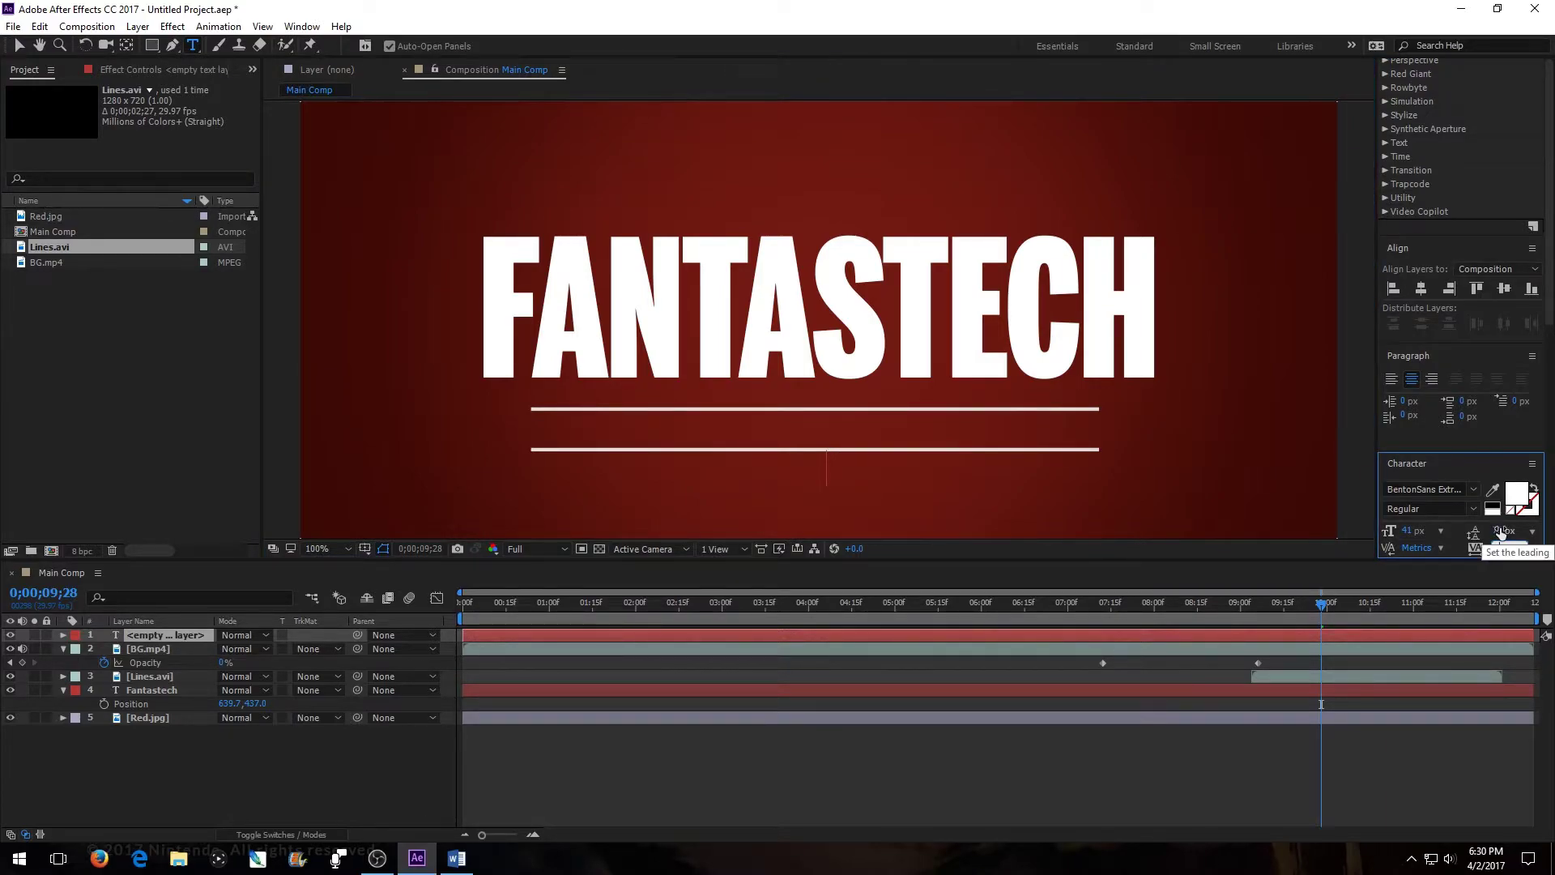
text(380)
key(Return)
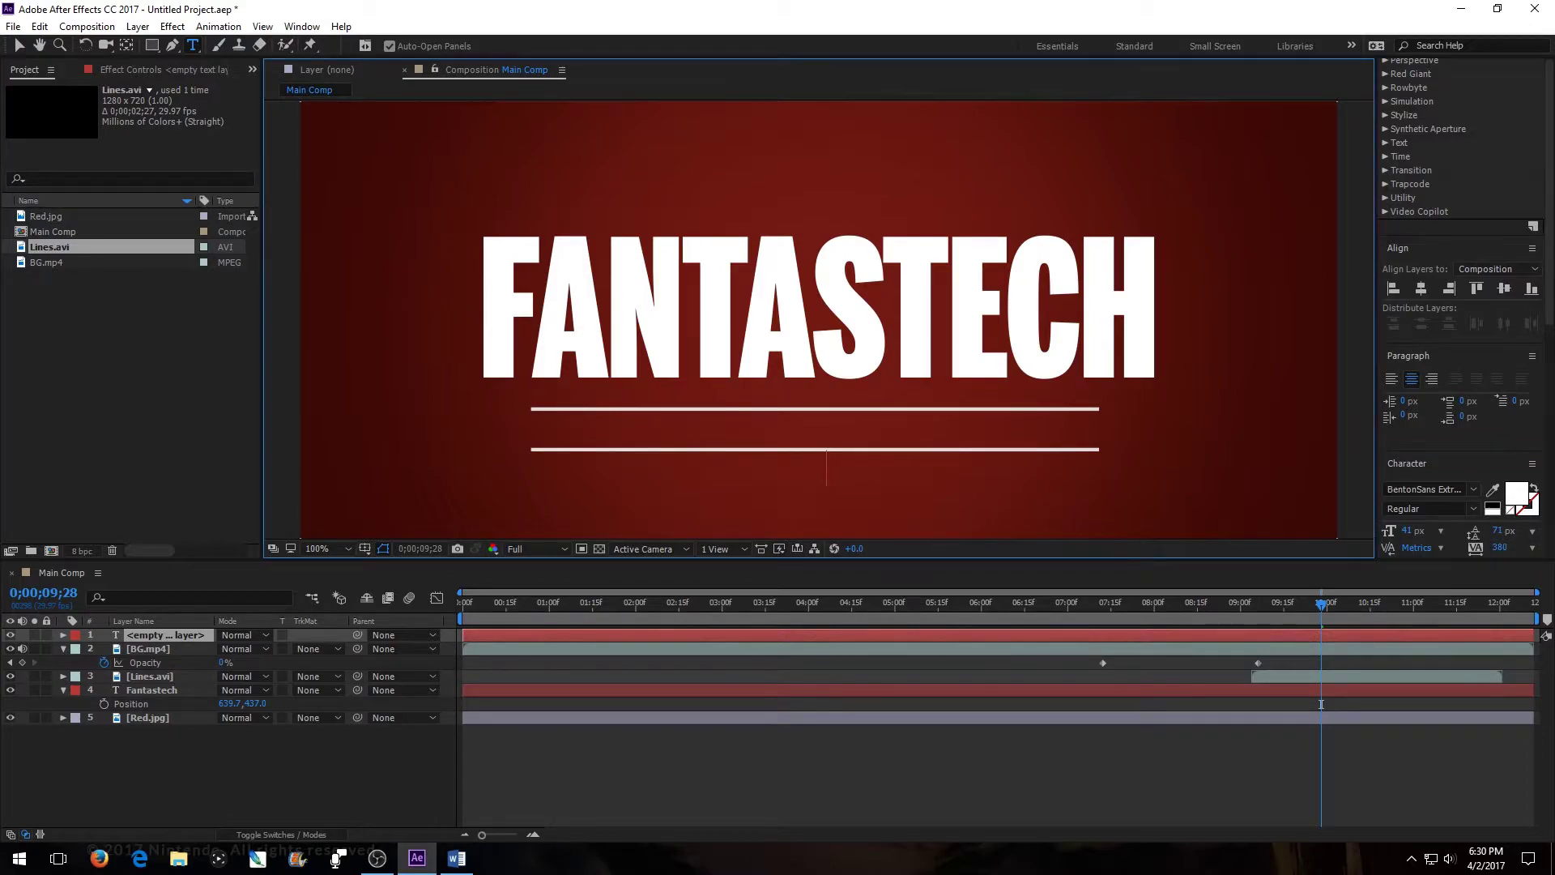
text(fa)
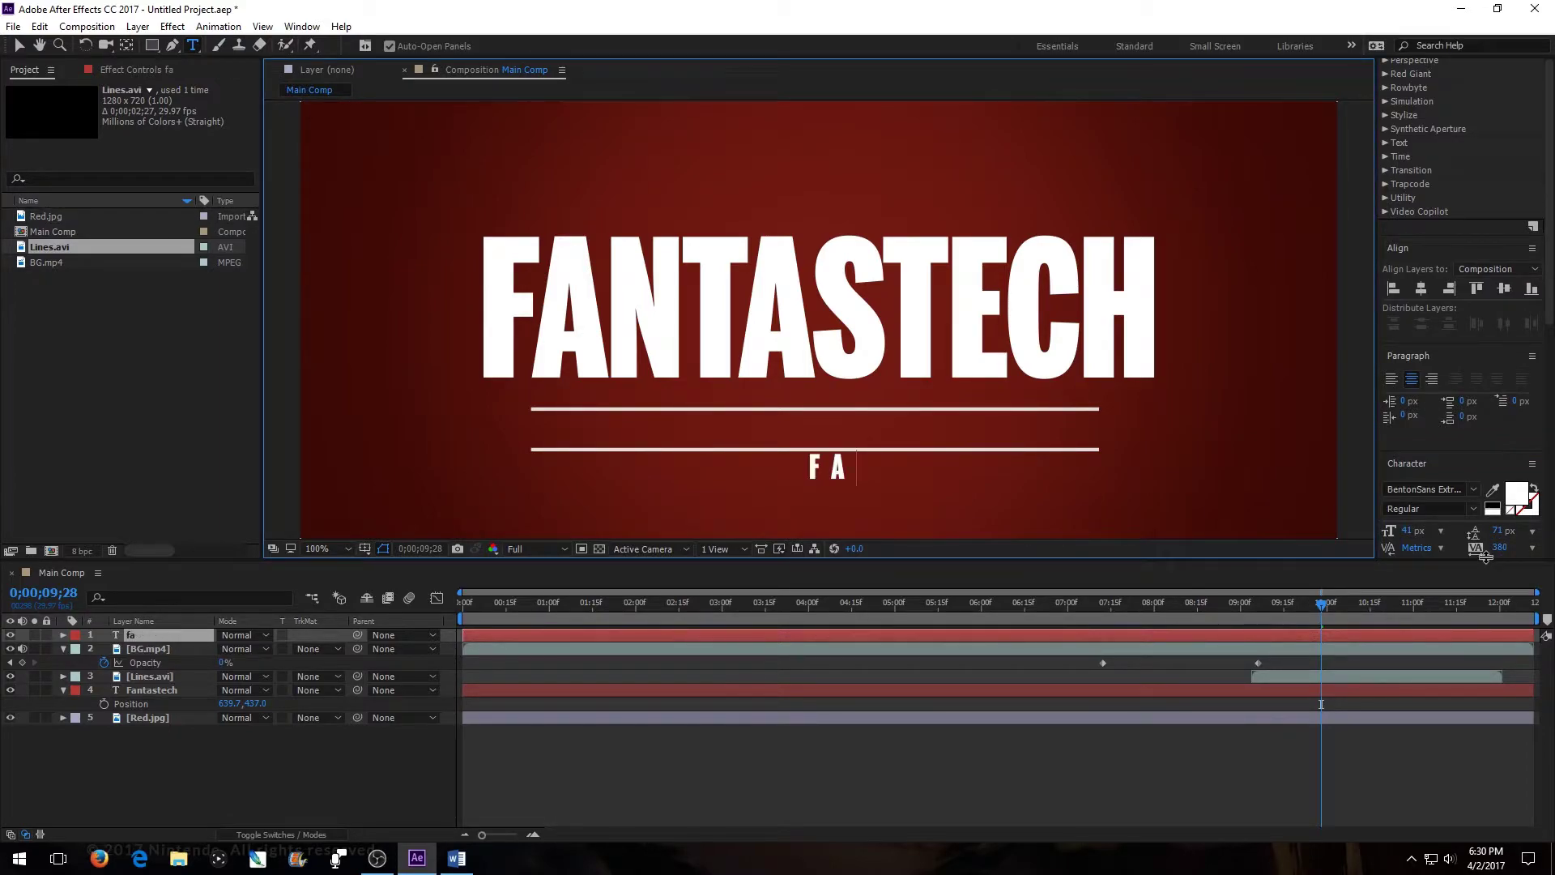
key(BackSpace)
key(BackSpace)
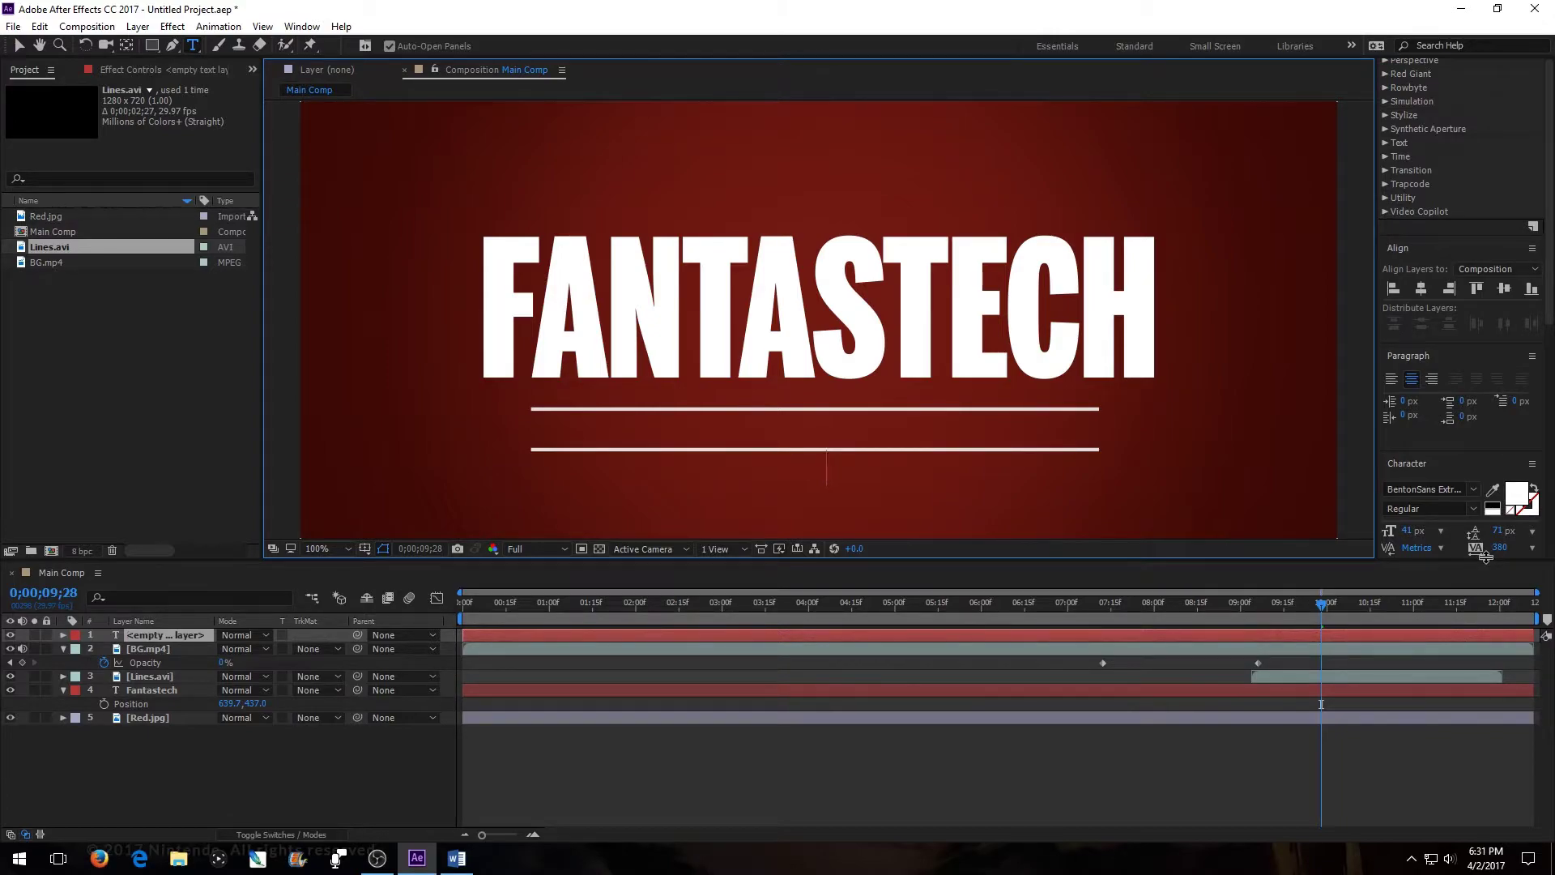
- Enter films as the text and place it between the two lines, centred horizontally in the composition
text(fil)
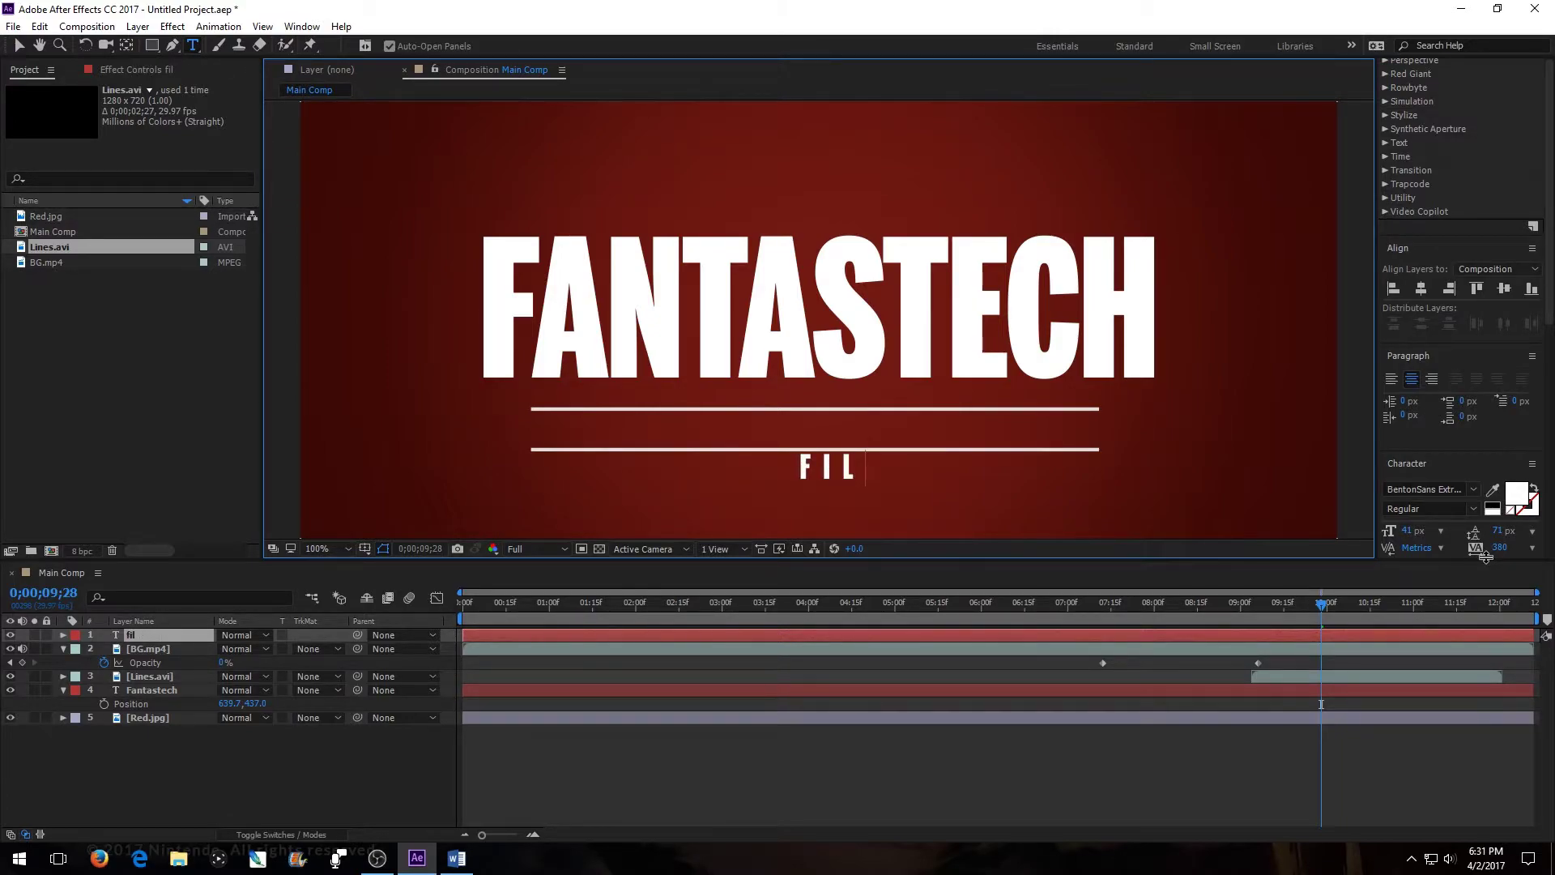
text(ms)
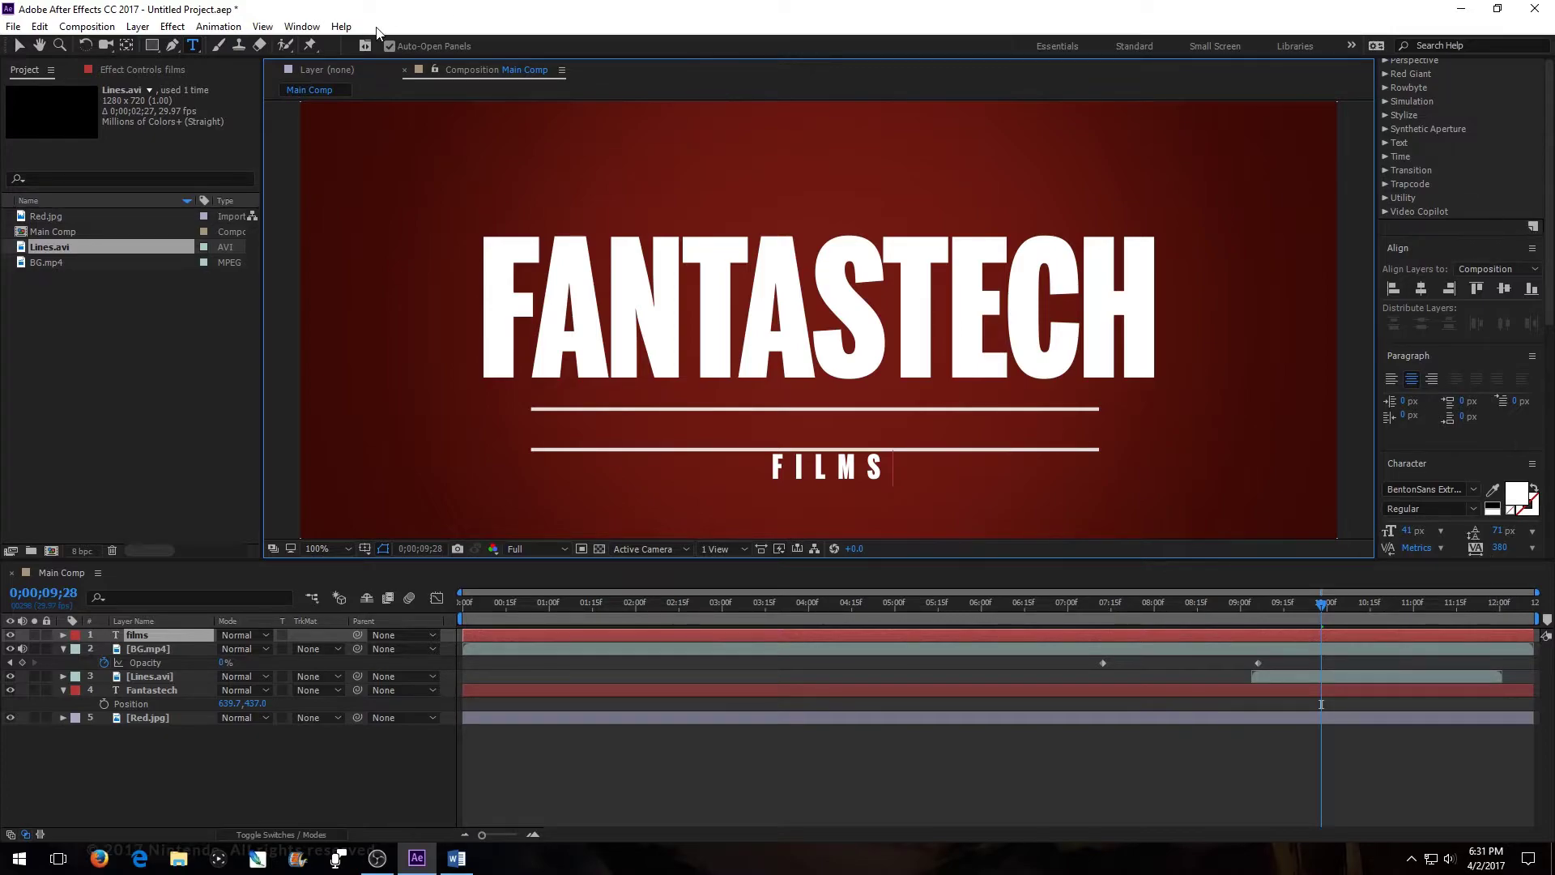
click(19, 46)
drag(852, 475, 852, 437)
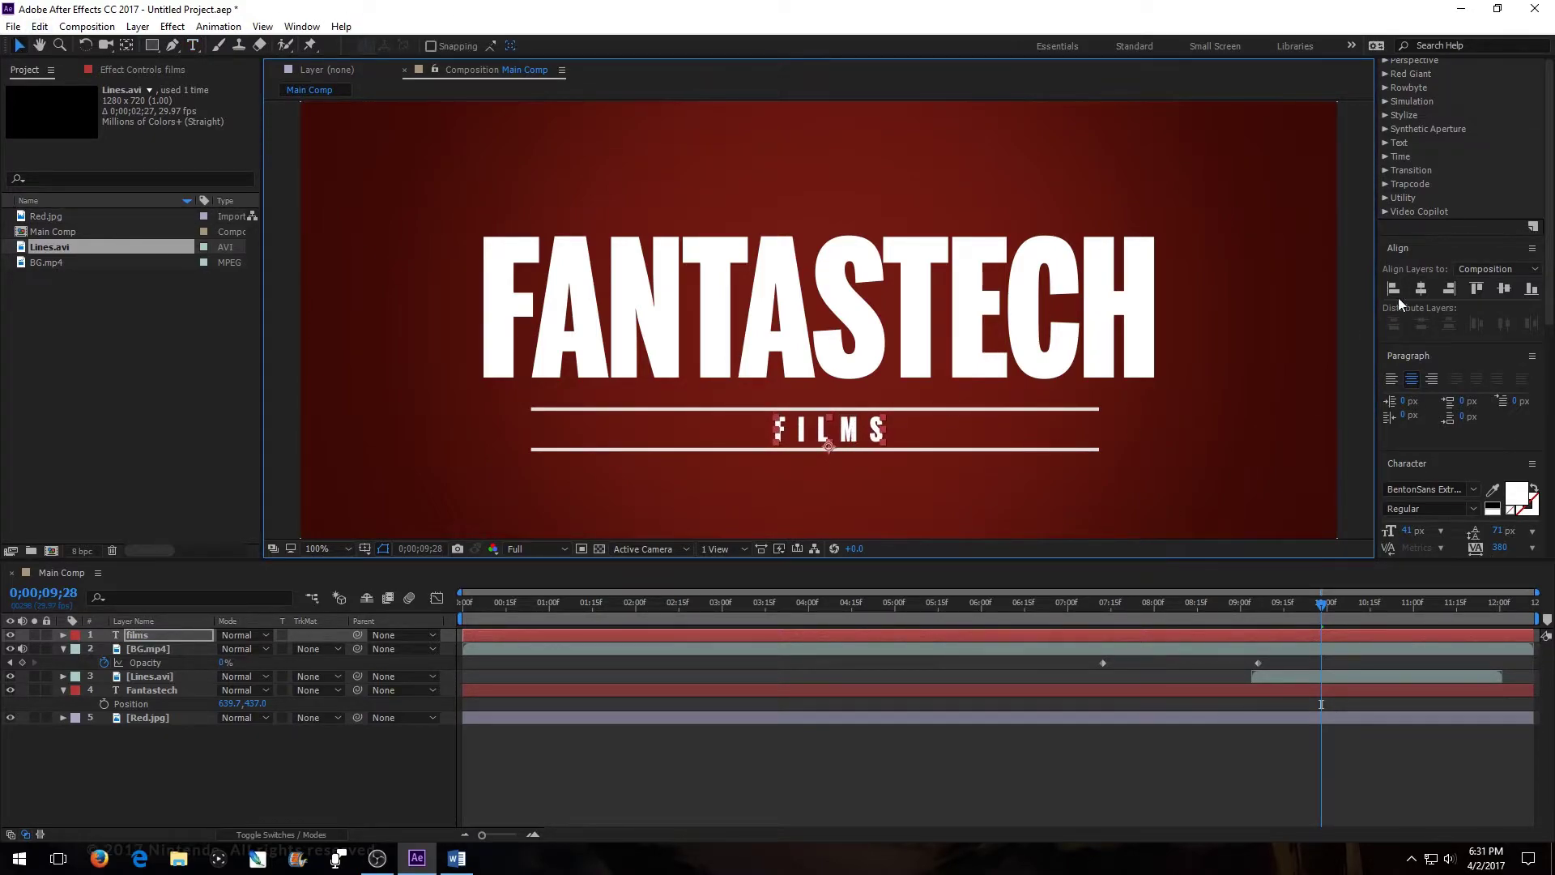
click(1425, 288)
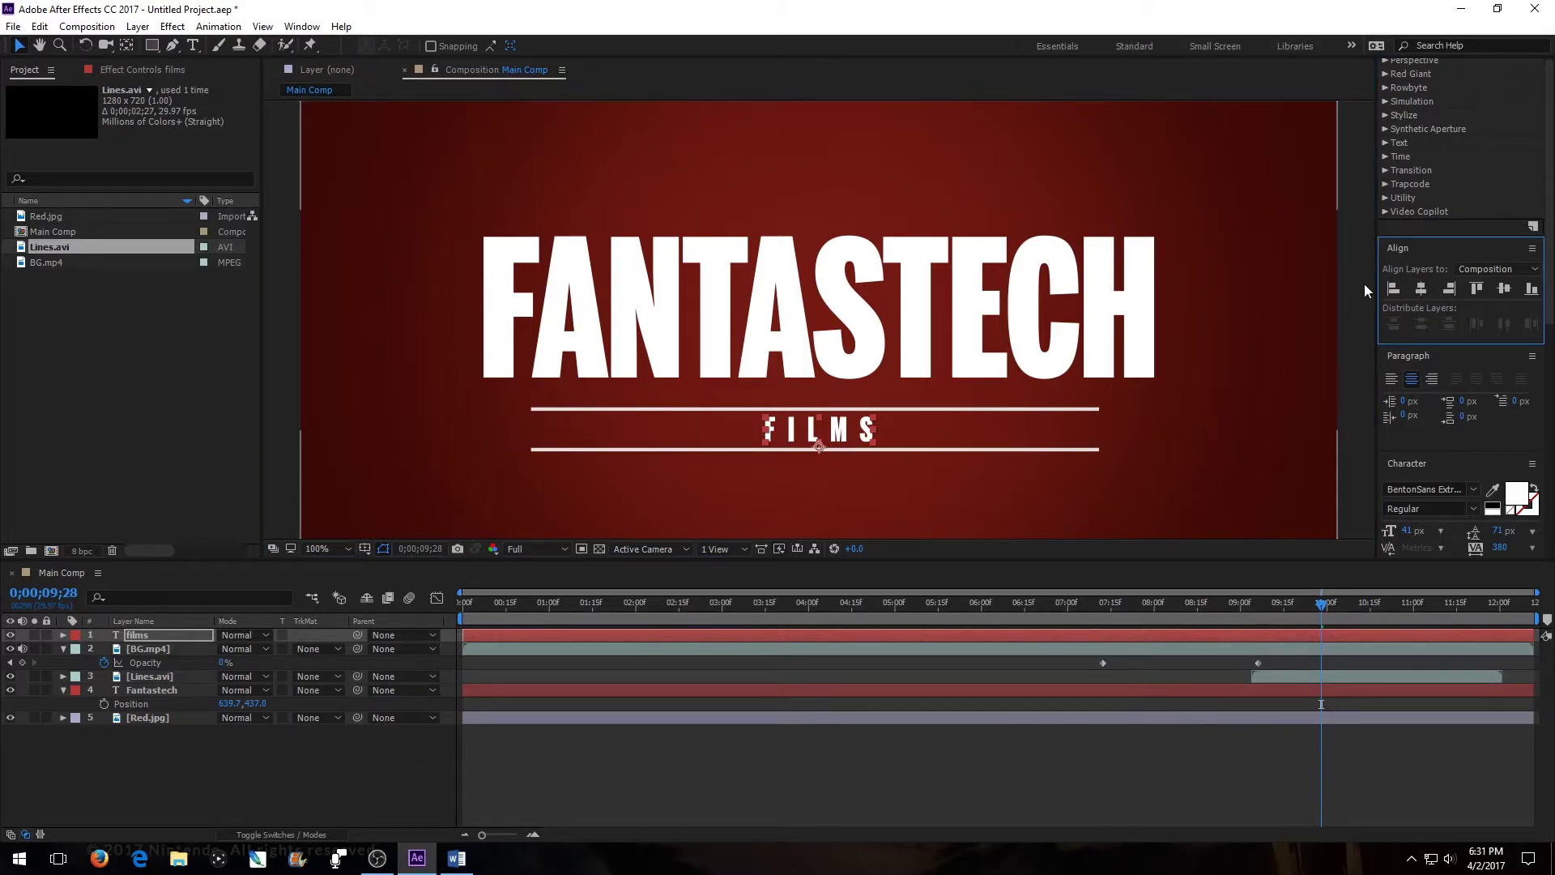
- Set the font size of the whole films text to 46 px
key(ctrl+t)
drag(765, 430, 869, 440)
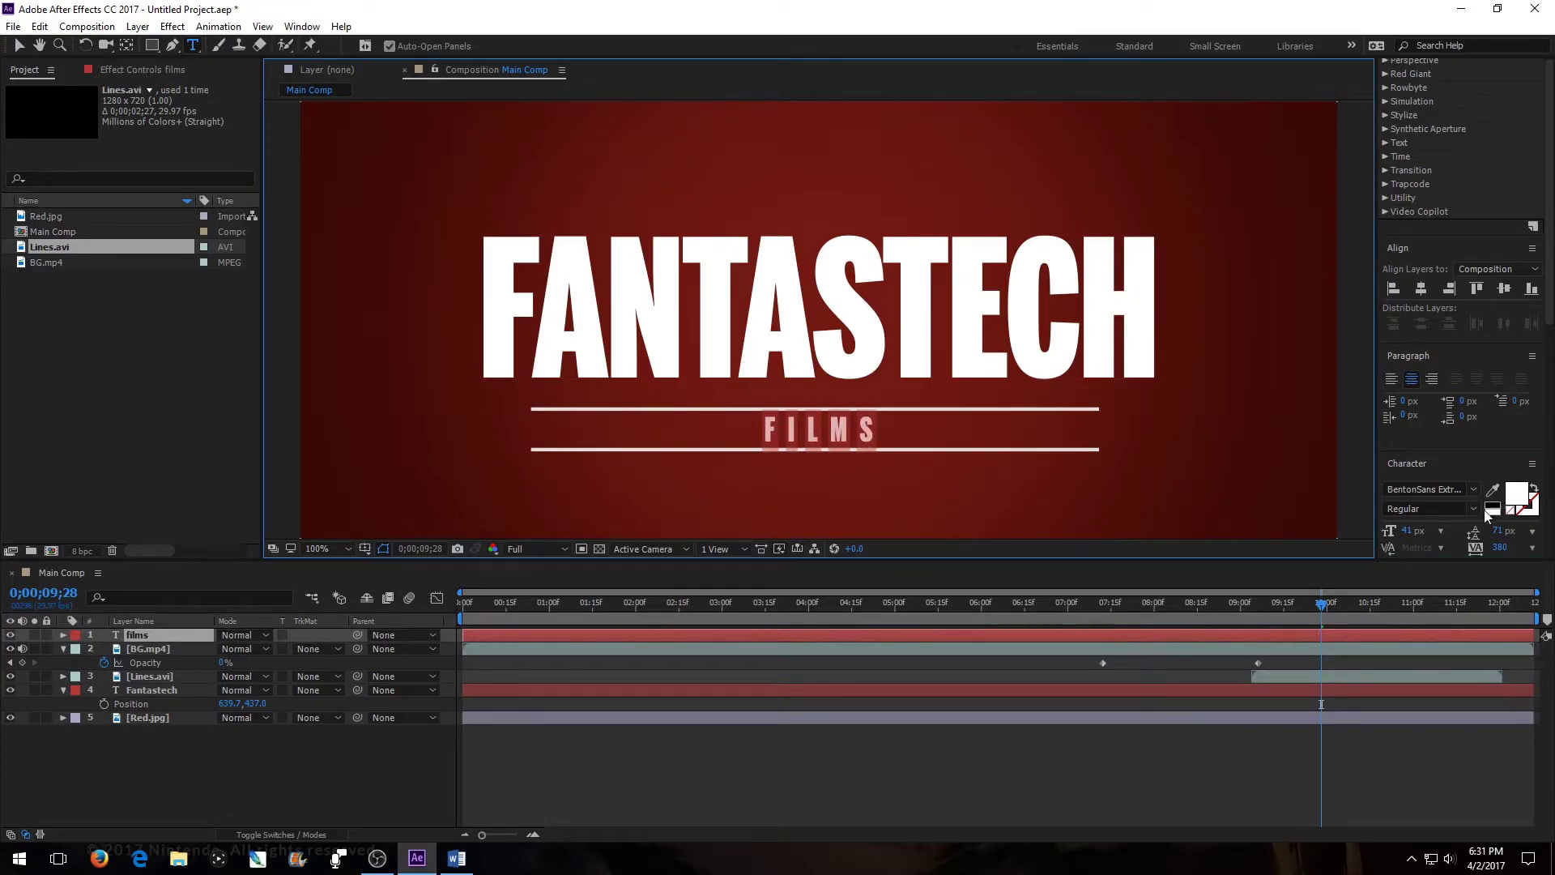
drag(1410, 531, 1416, 529)
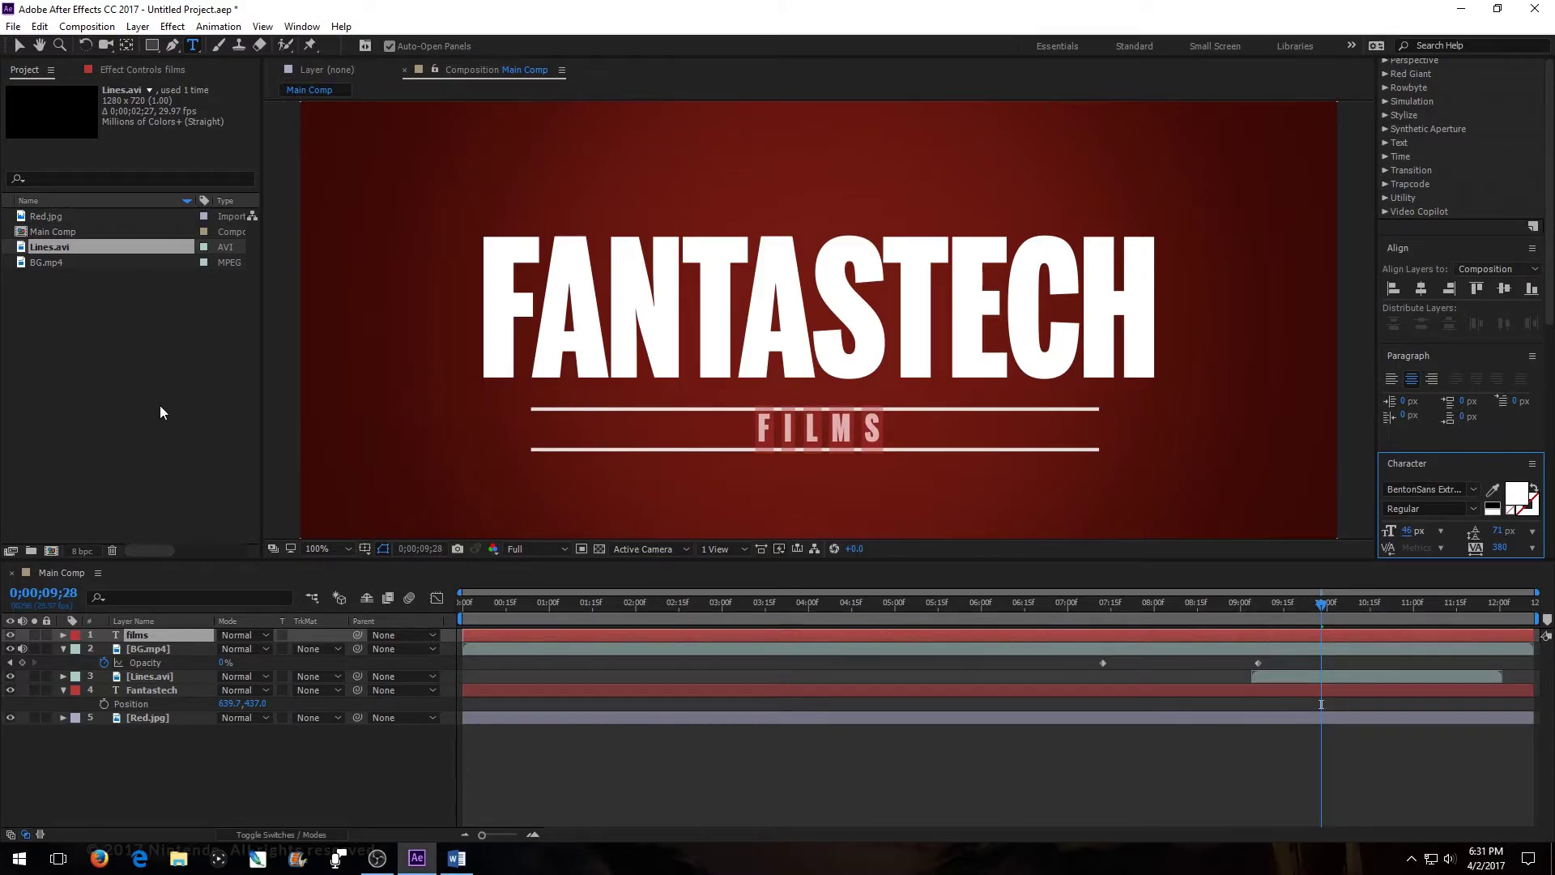
click(185, 388)
click(20, 46)
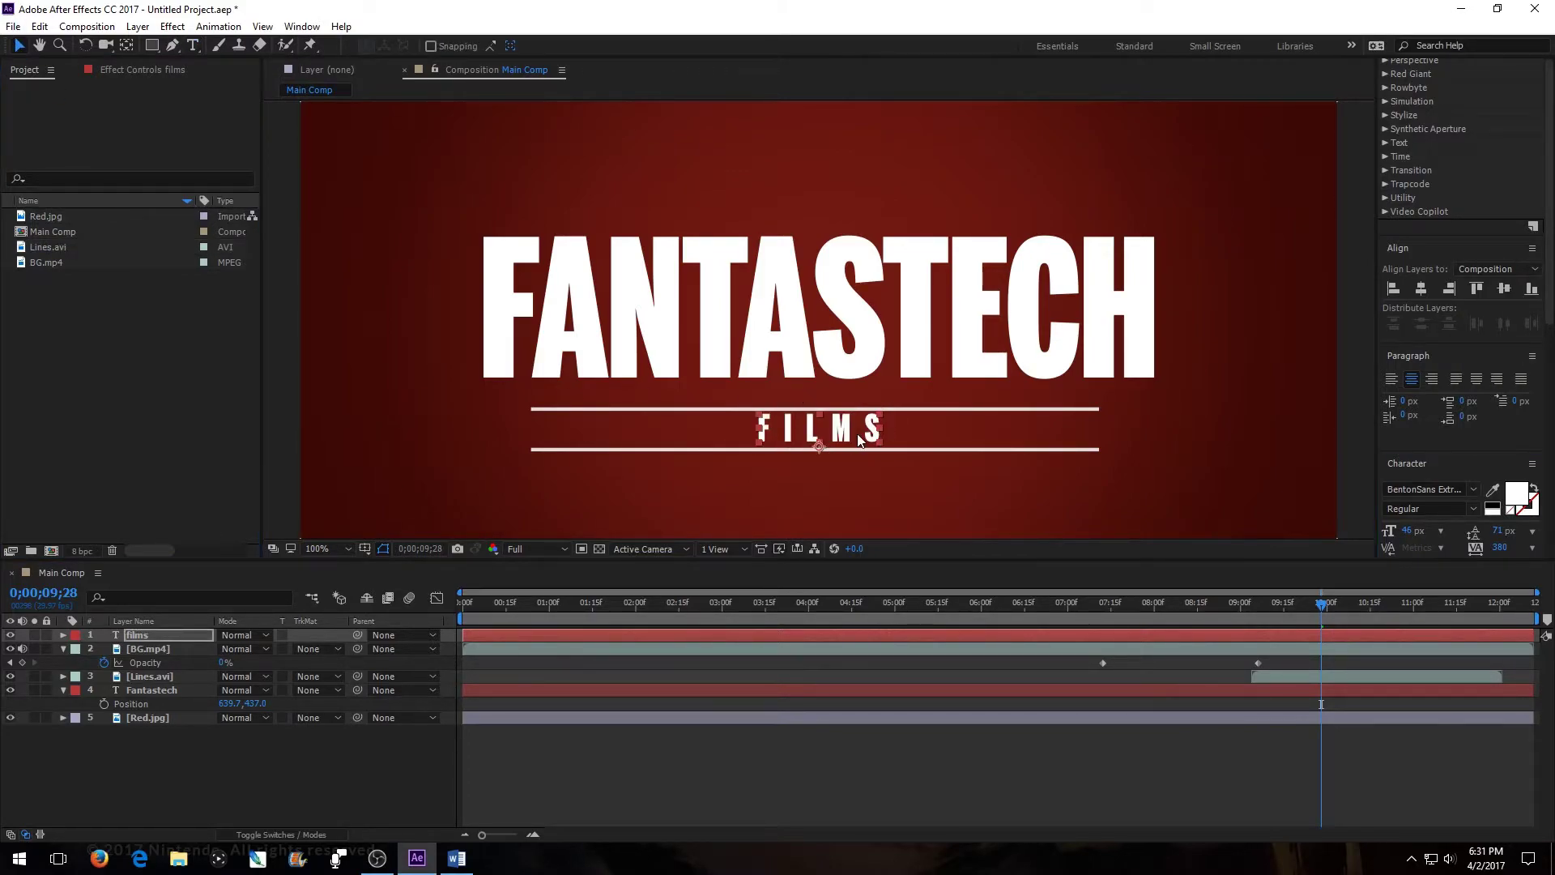
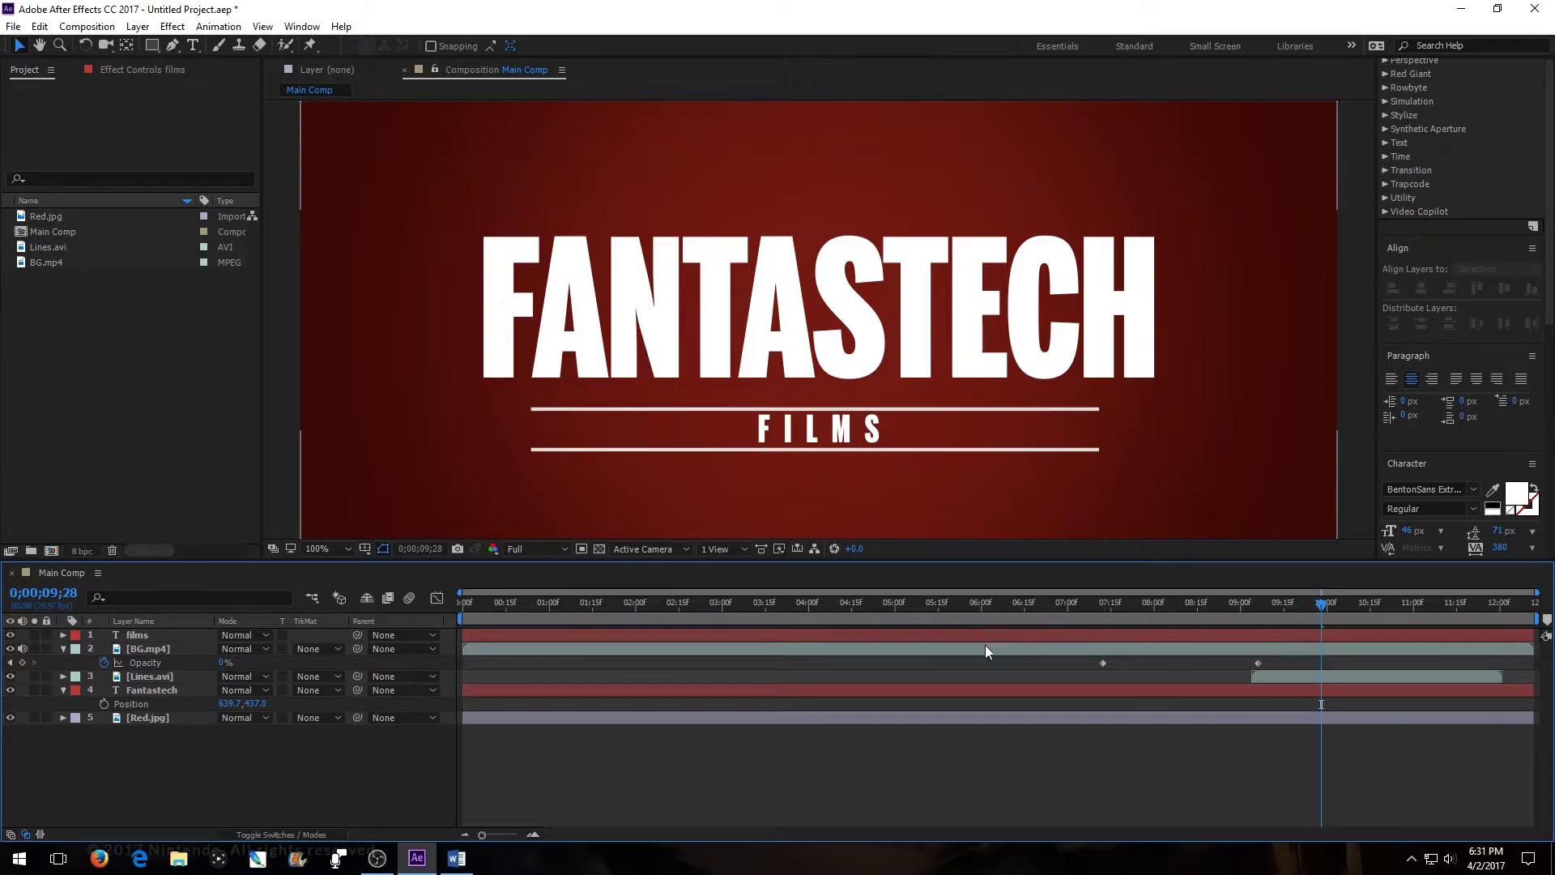
- Move the films layer directly below Lines.avi in the layer order and set the current time to 0;00;09;12
click(173, 677)
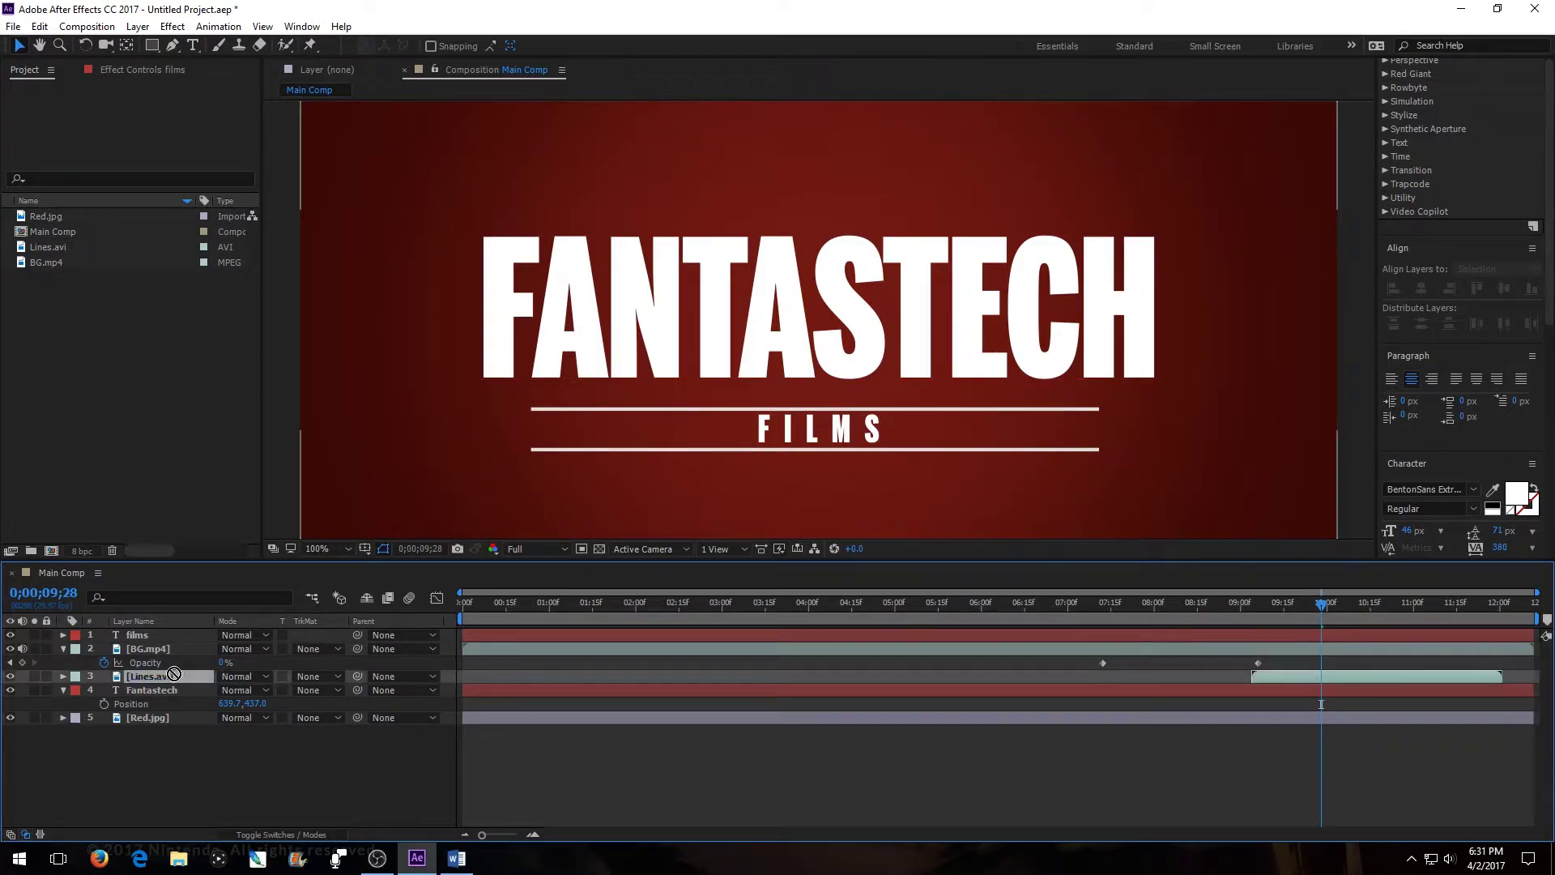
drag(154, 634, 188, 677)
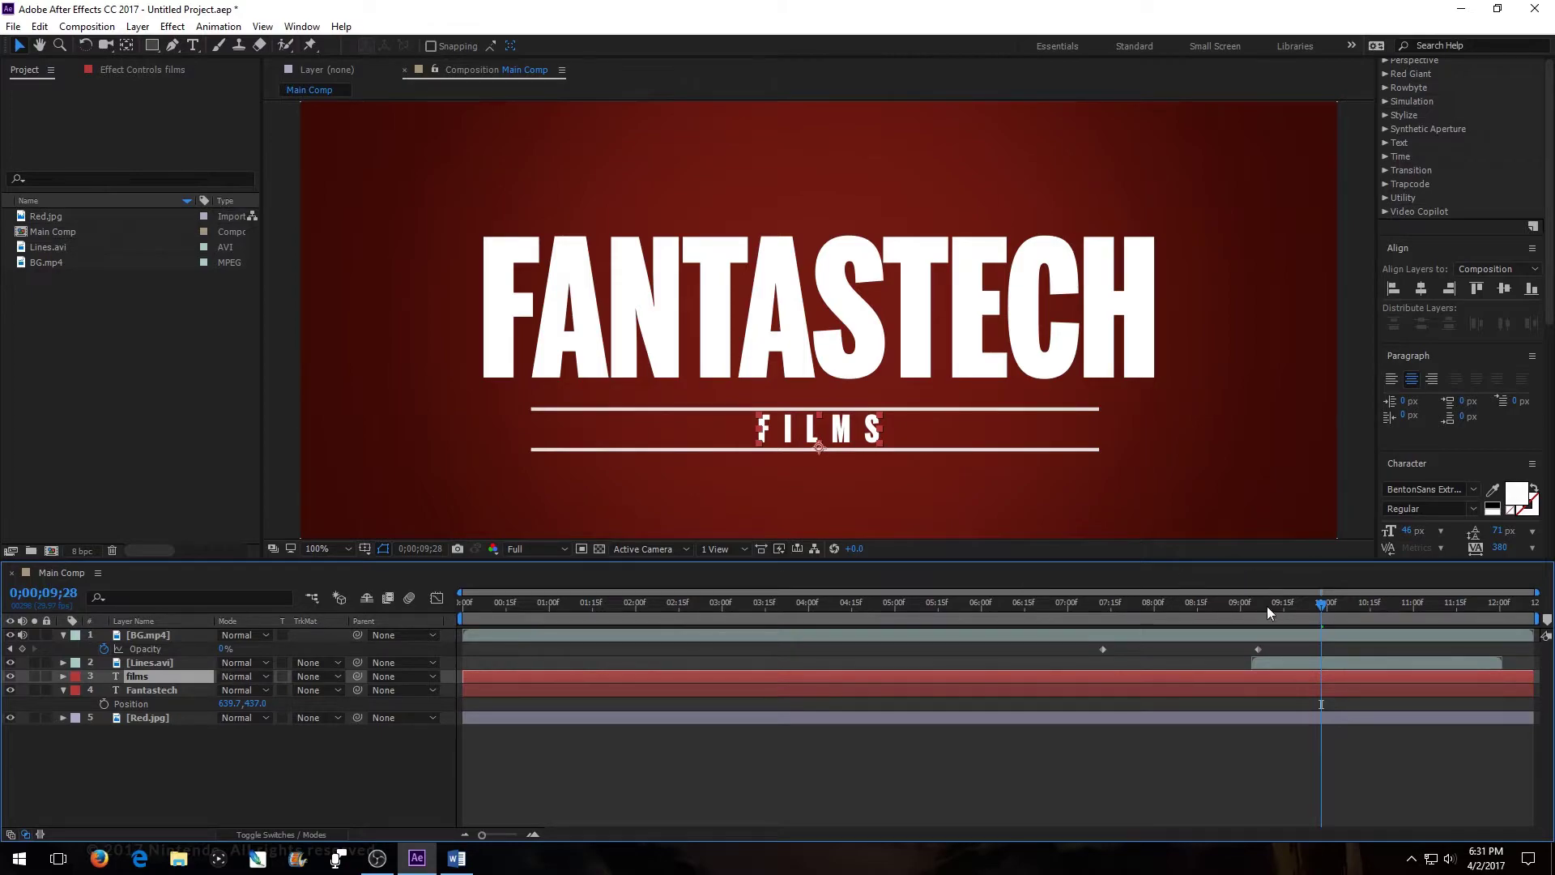
drag(1322, 603, 1274, 643)
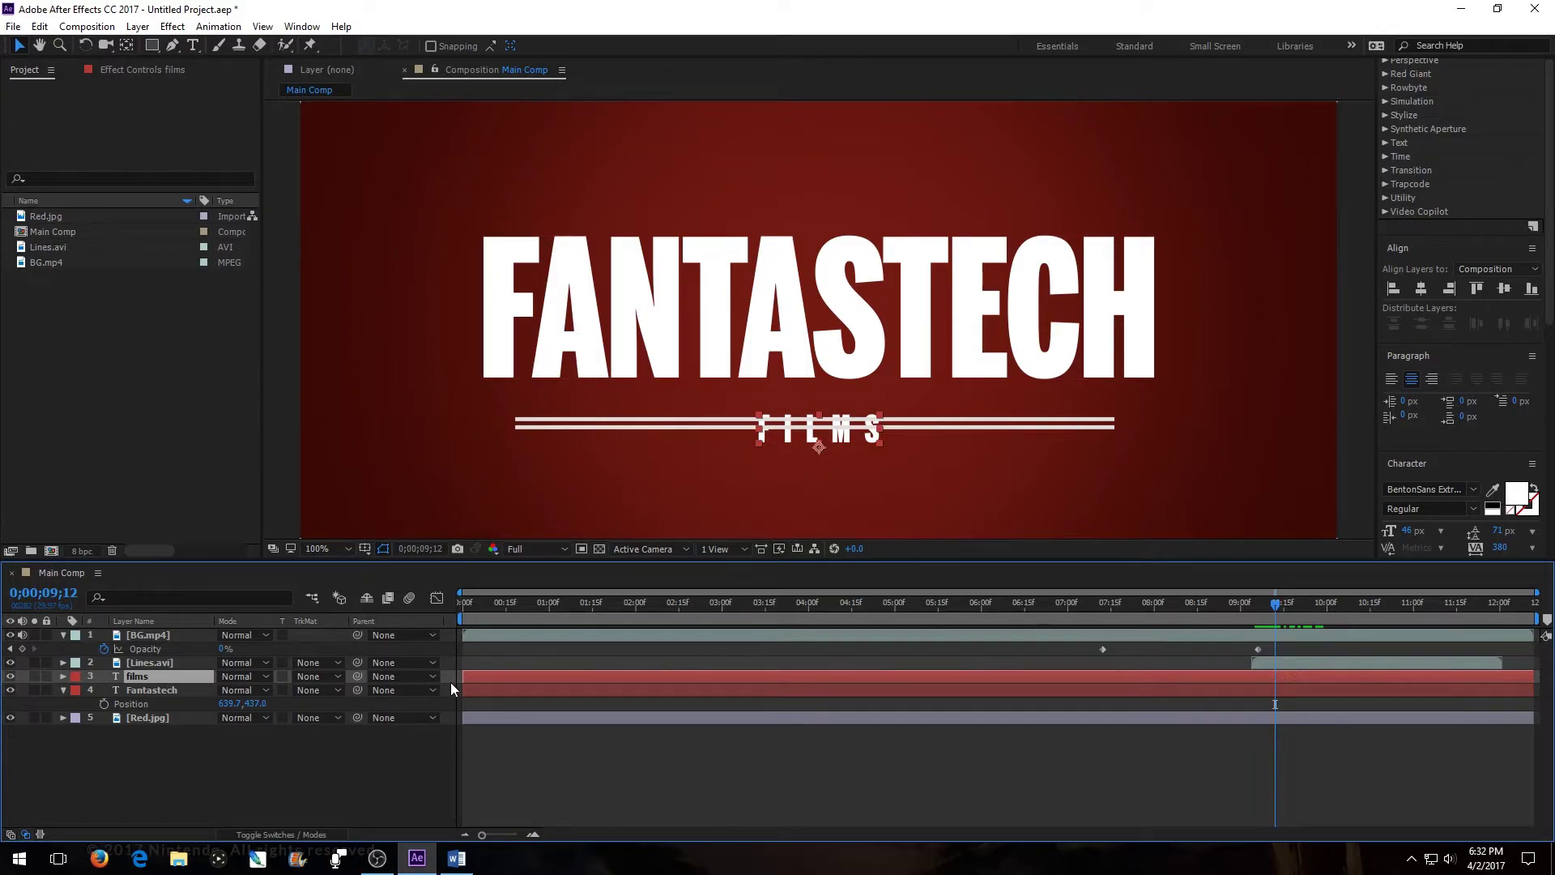
- Trim the start of the films layer to 0;00;09;12 and place a duplicate of Red.jpg directly below Lines.avi in the layer order
drag(462, 676, 1275, 699)
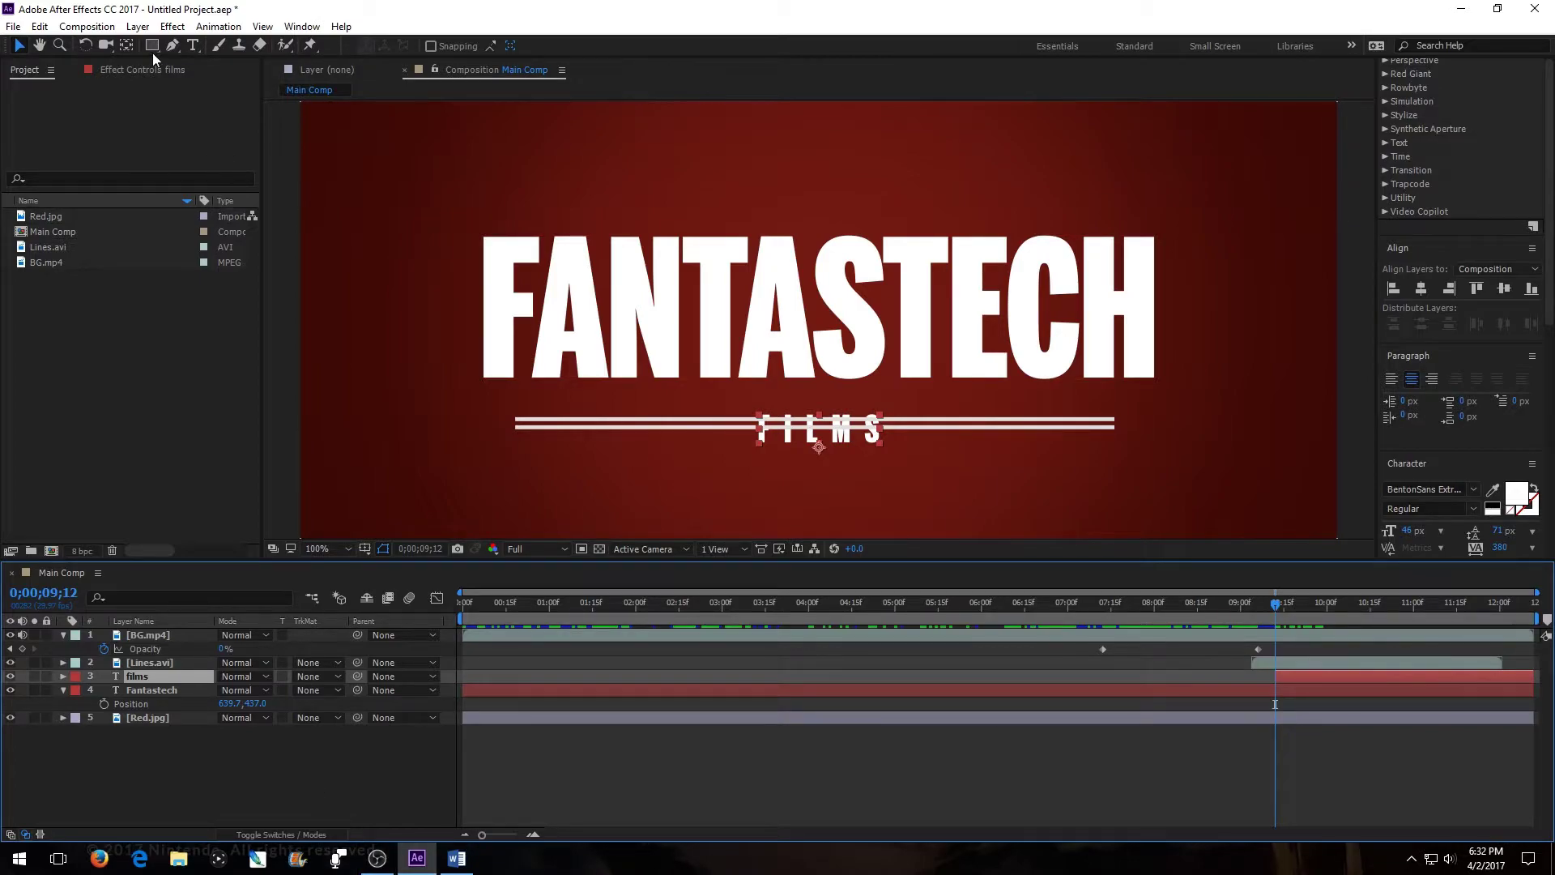
click(177, 716)
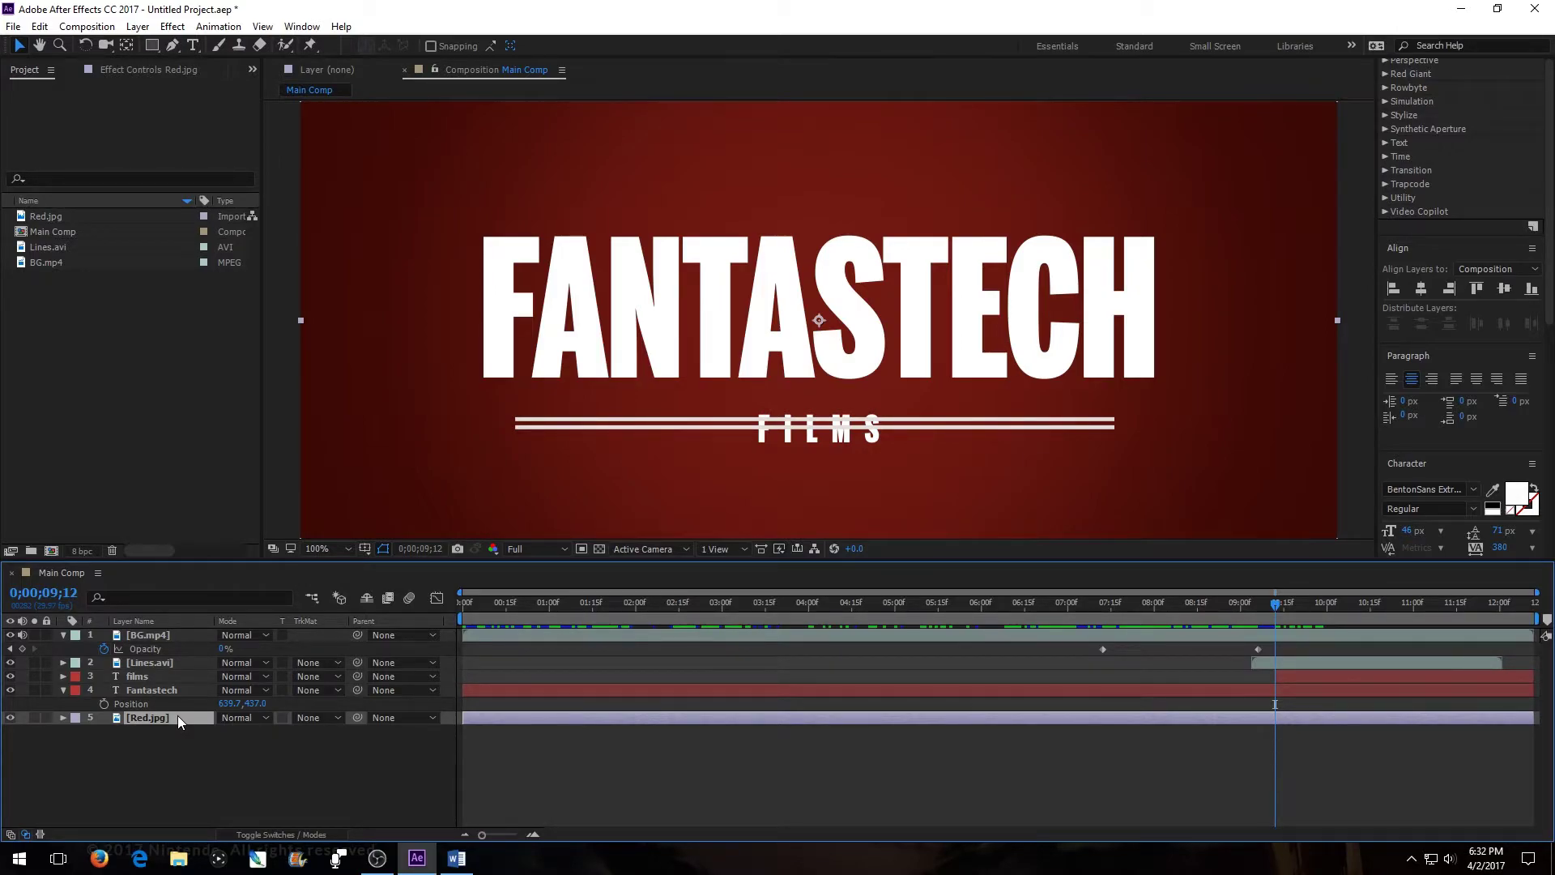
key(ctrl+d)
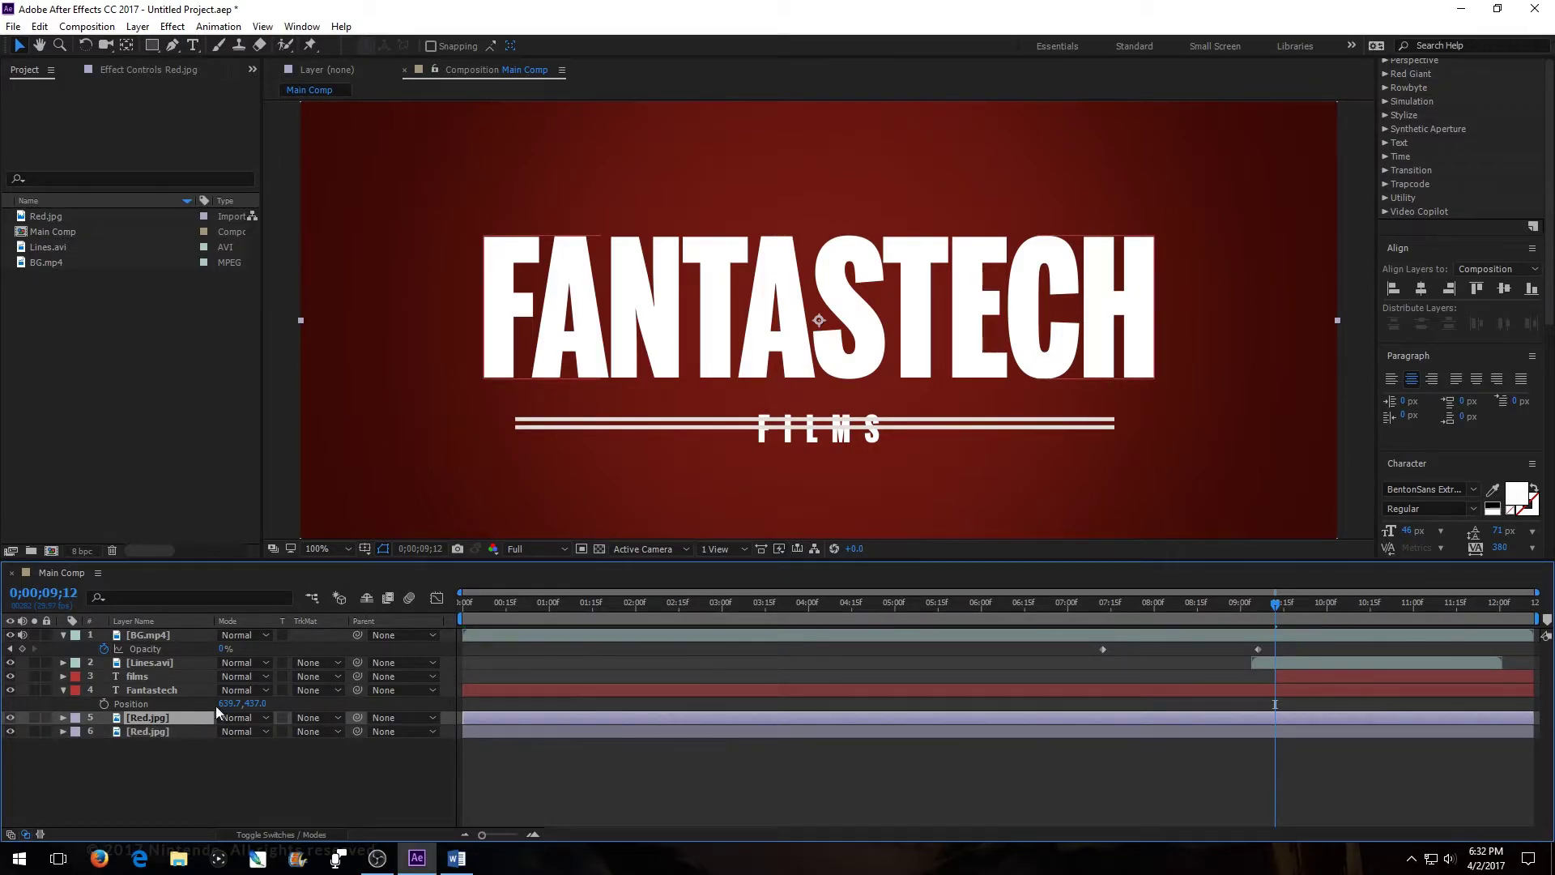
drag(178, 722, 176, 670)
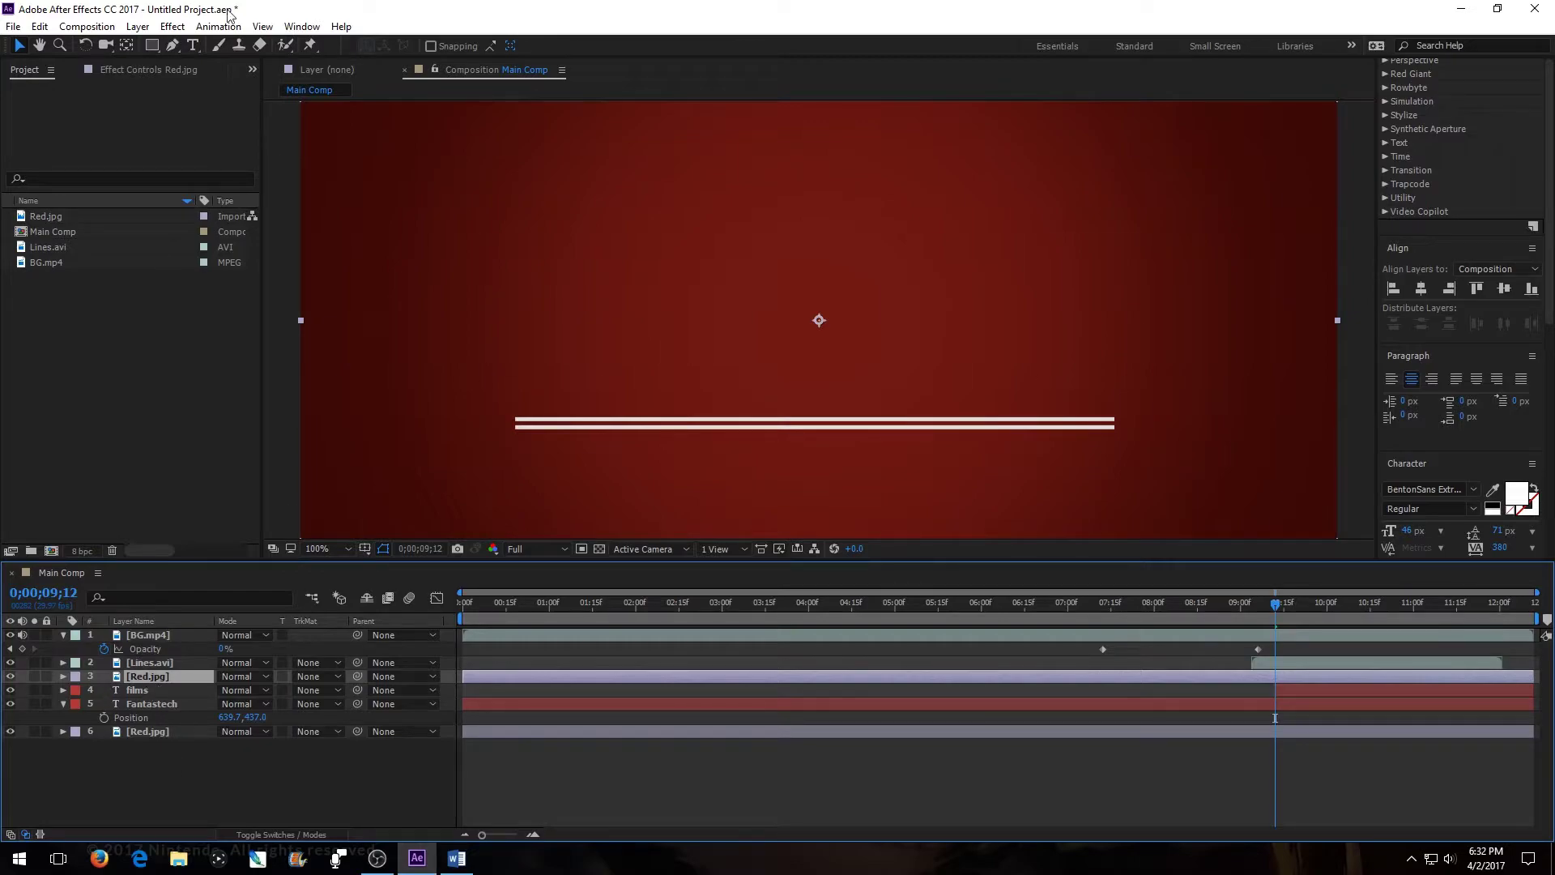
- Draw a wide rectangular mask on the Red.jpg duplicate just below the lines and nudge the layer up to meet the lower line
click(192, 45)
click(152, 46)
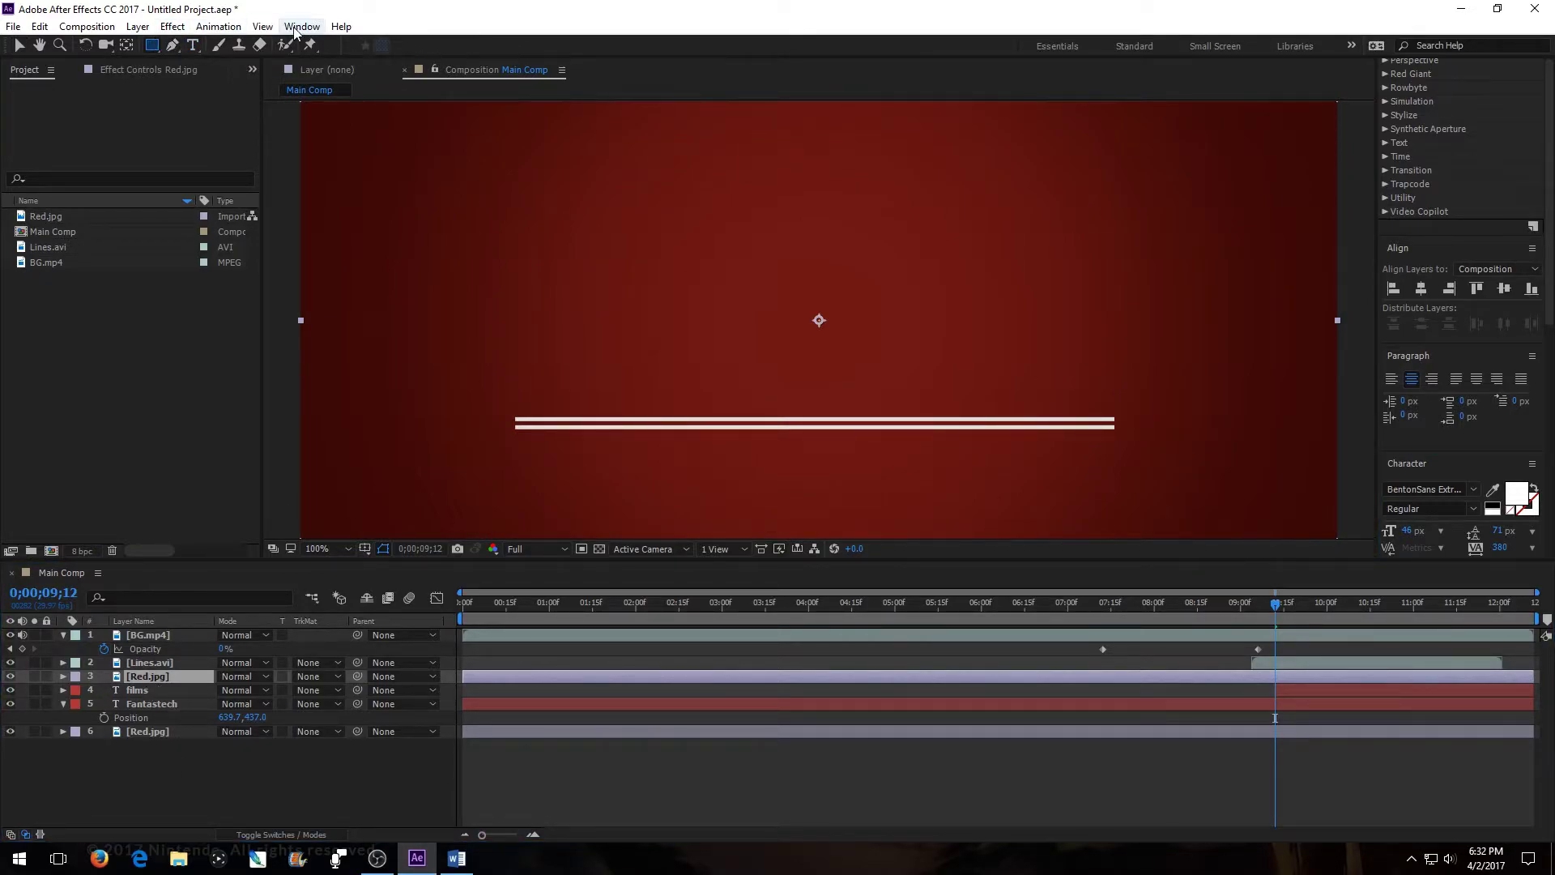
mouse_move(483, 435)
mouse_down()
mouse_move(831, 544)
mouse_move(1139, 531)
mouse_up()
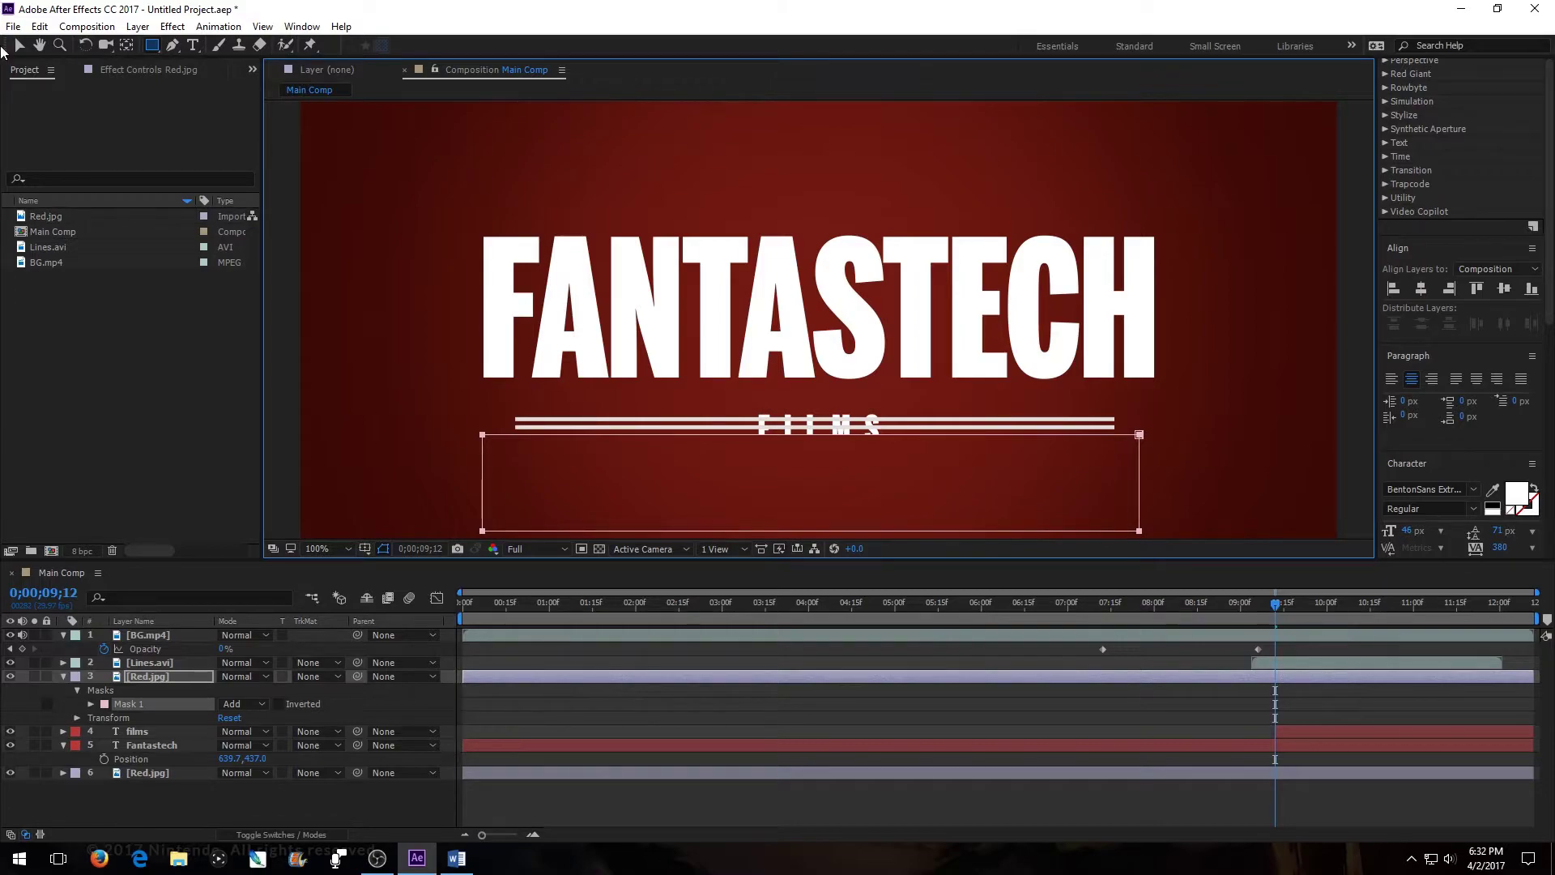
click(20, 46)
click(911, 487)
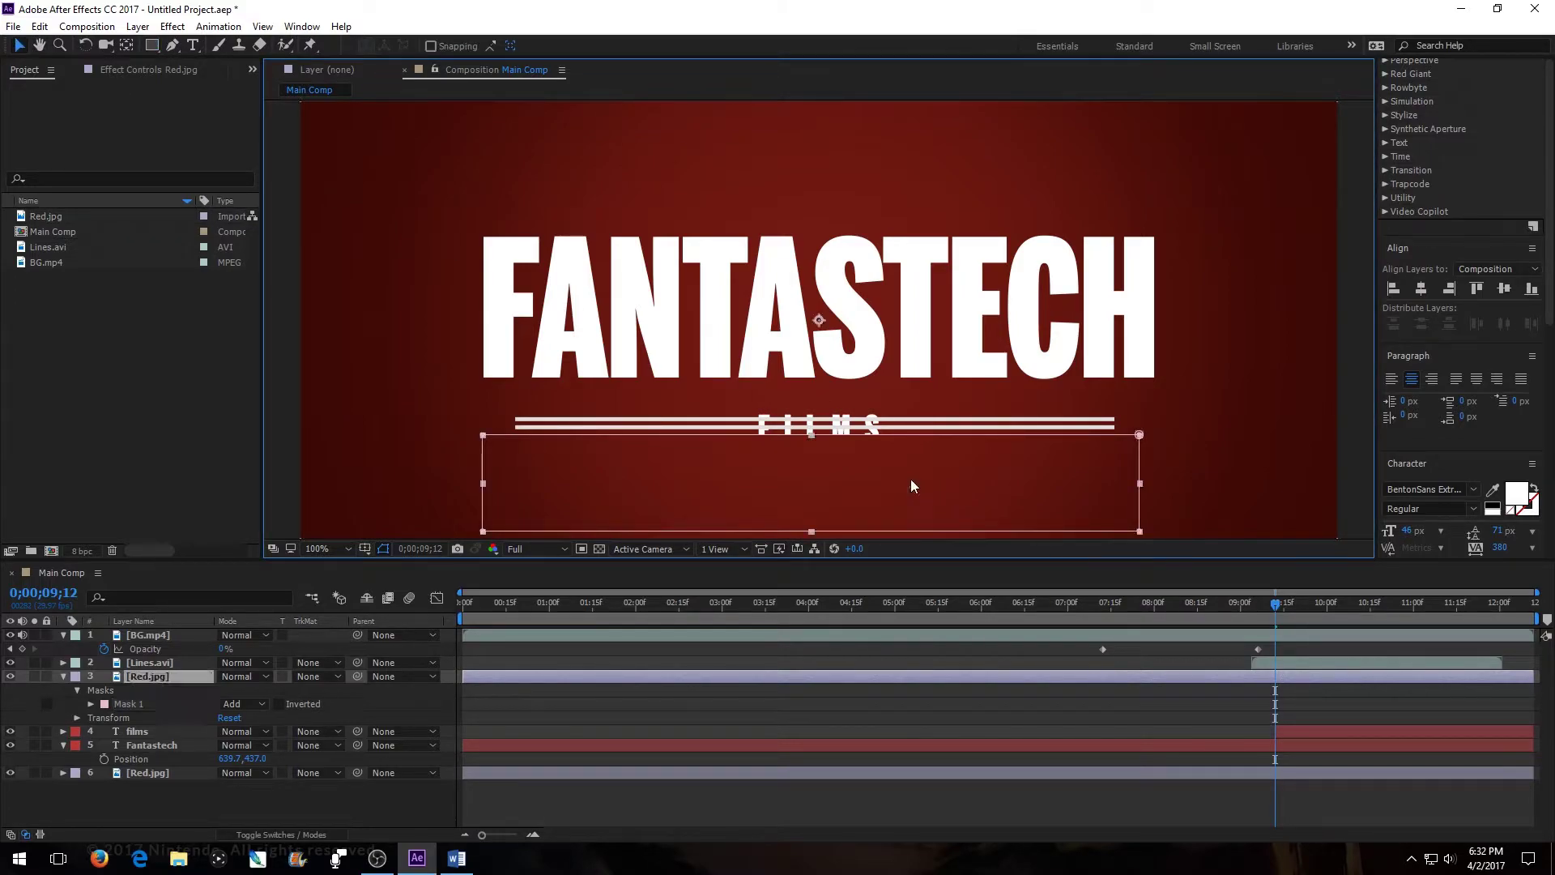
drag(910, 485, 908, 480)
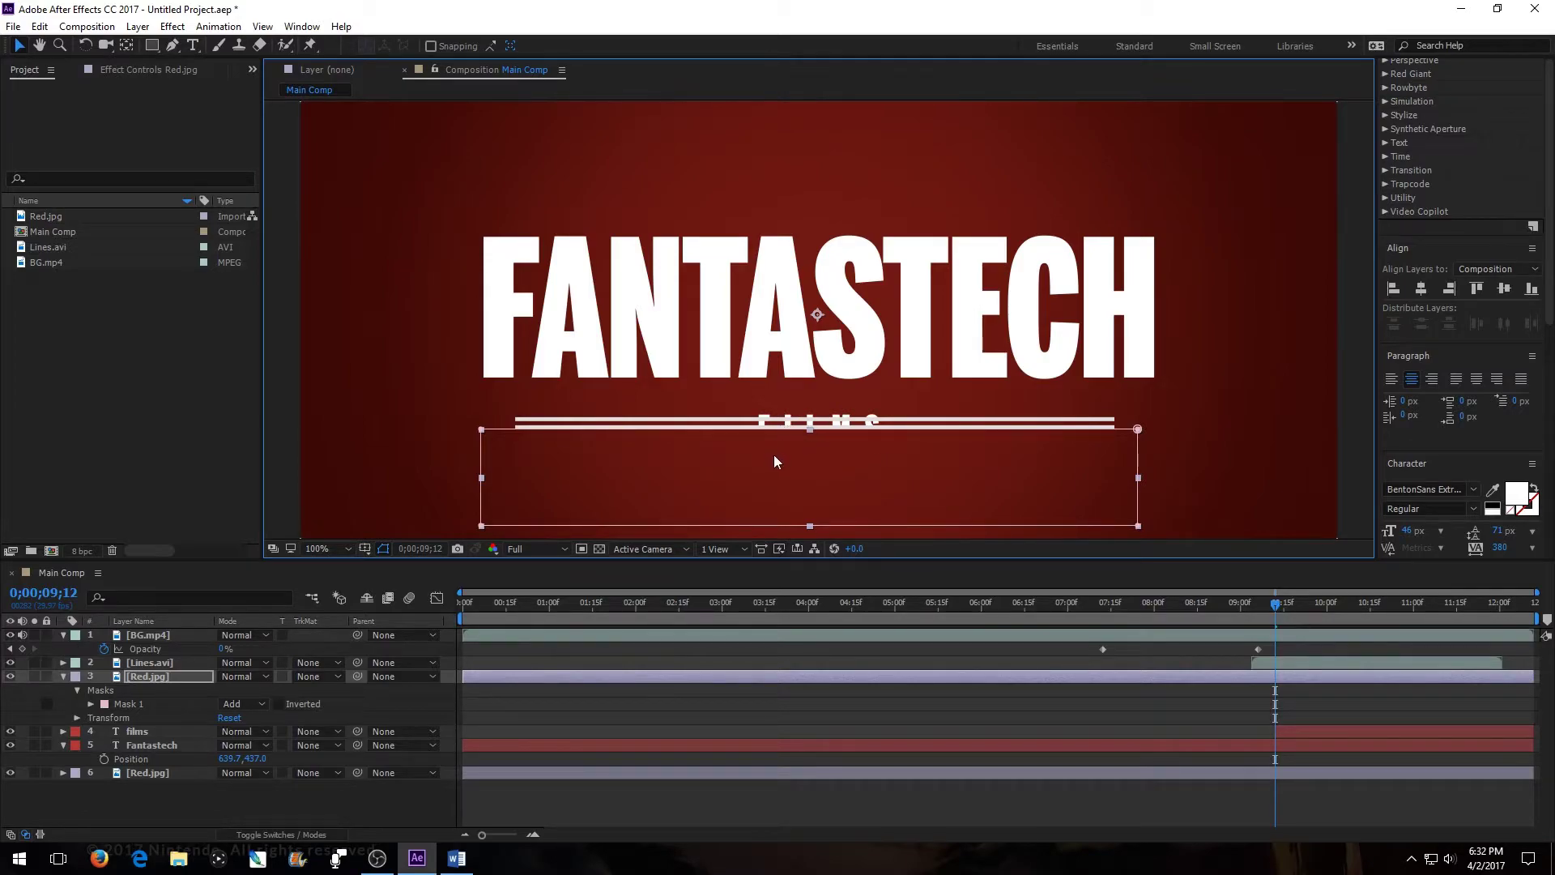
scroll(774, 453, up, 1)
scroll(775, 454, down, 1)
- Add a Position keyframe to the films layer at 0;00;09;12 with the value 639.6, 526.0
click(136, 733)
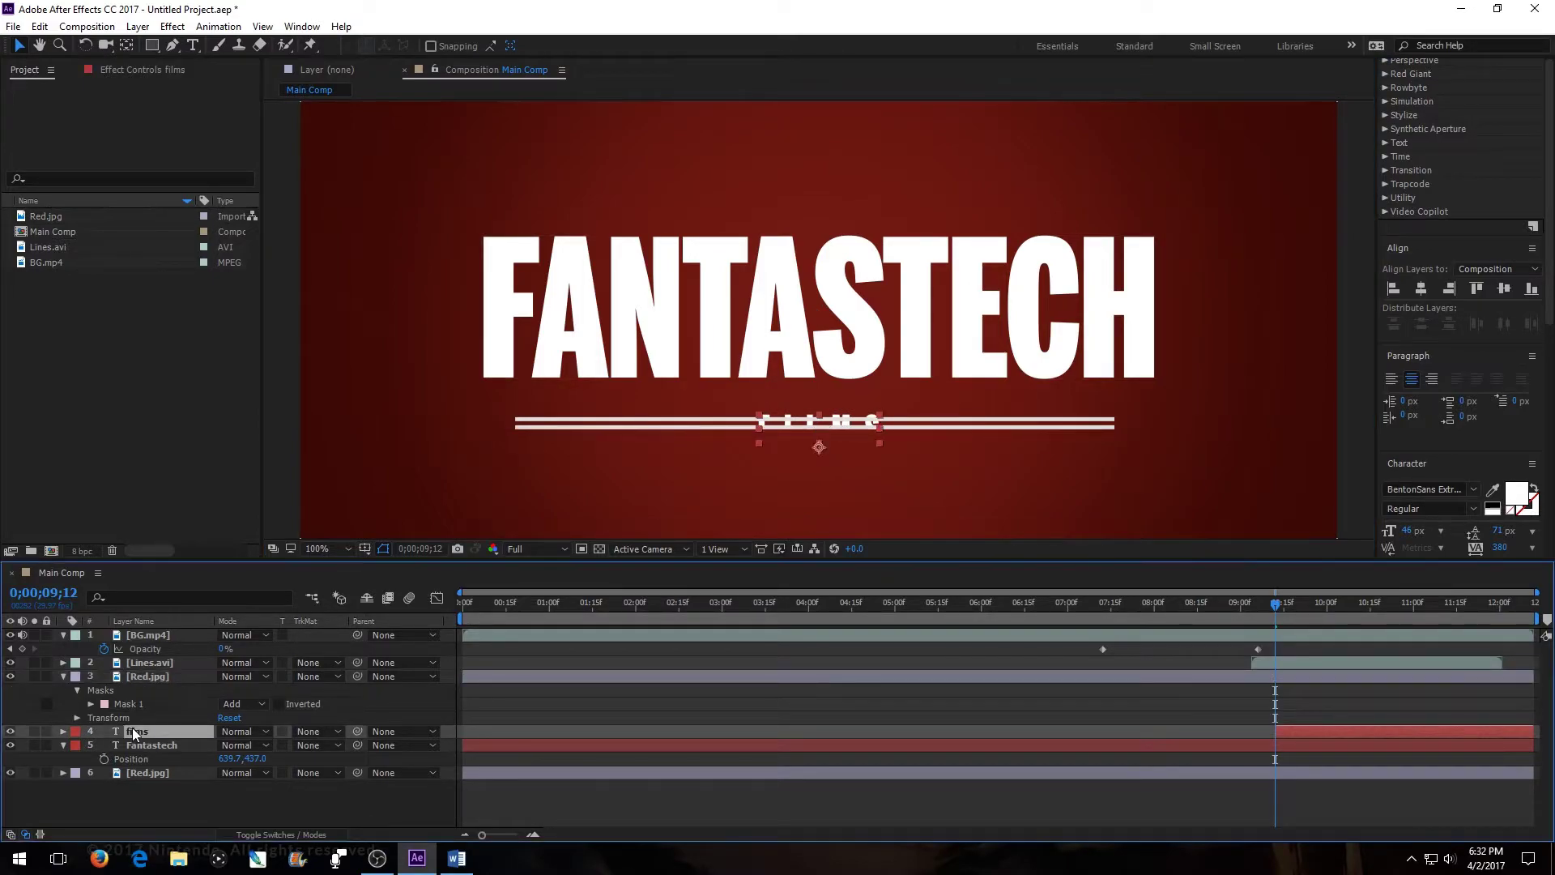
key(p)
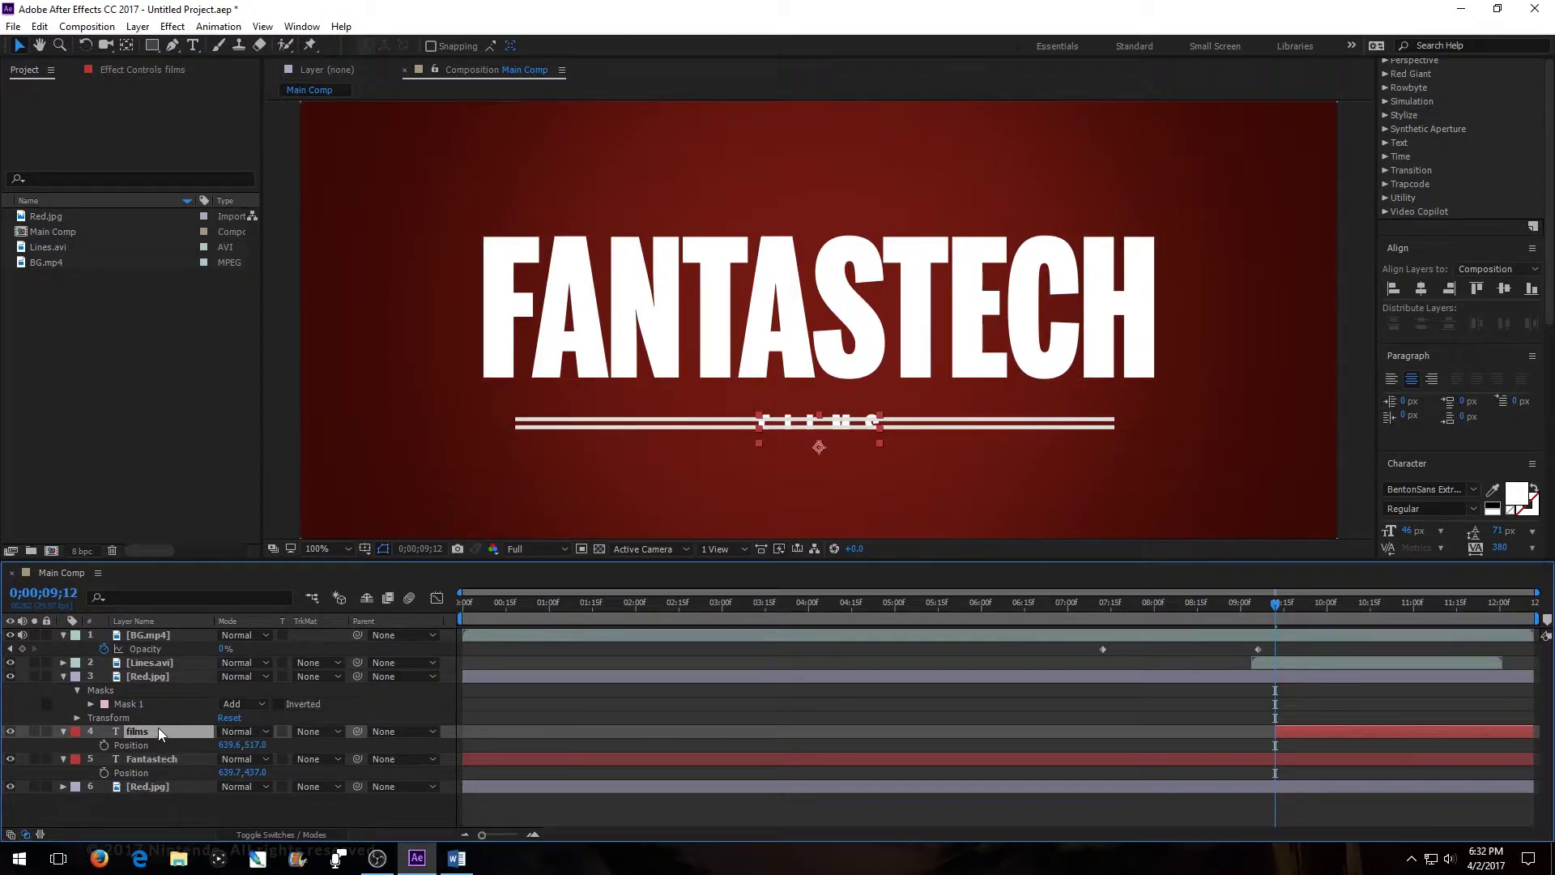
click(104, 745)
drag(256, 744, 260, 745)
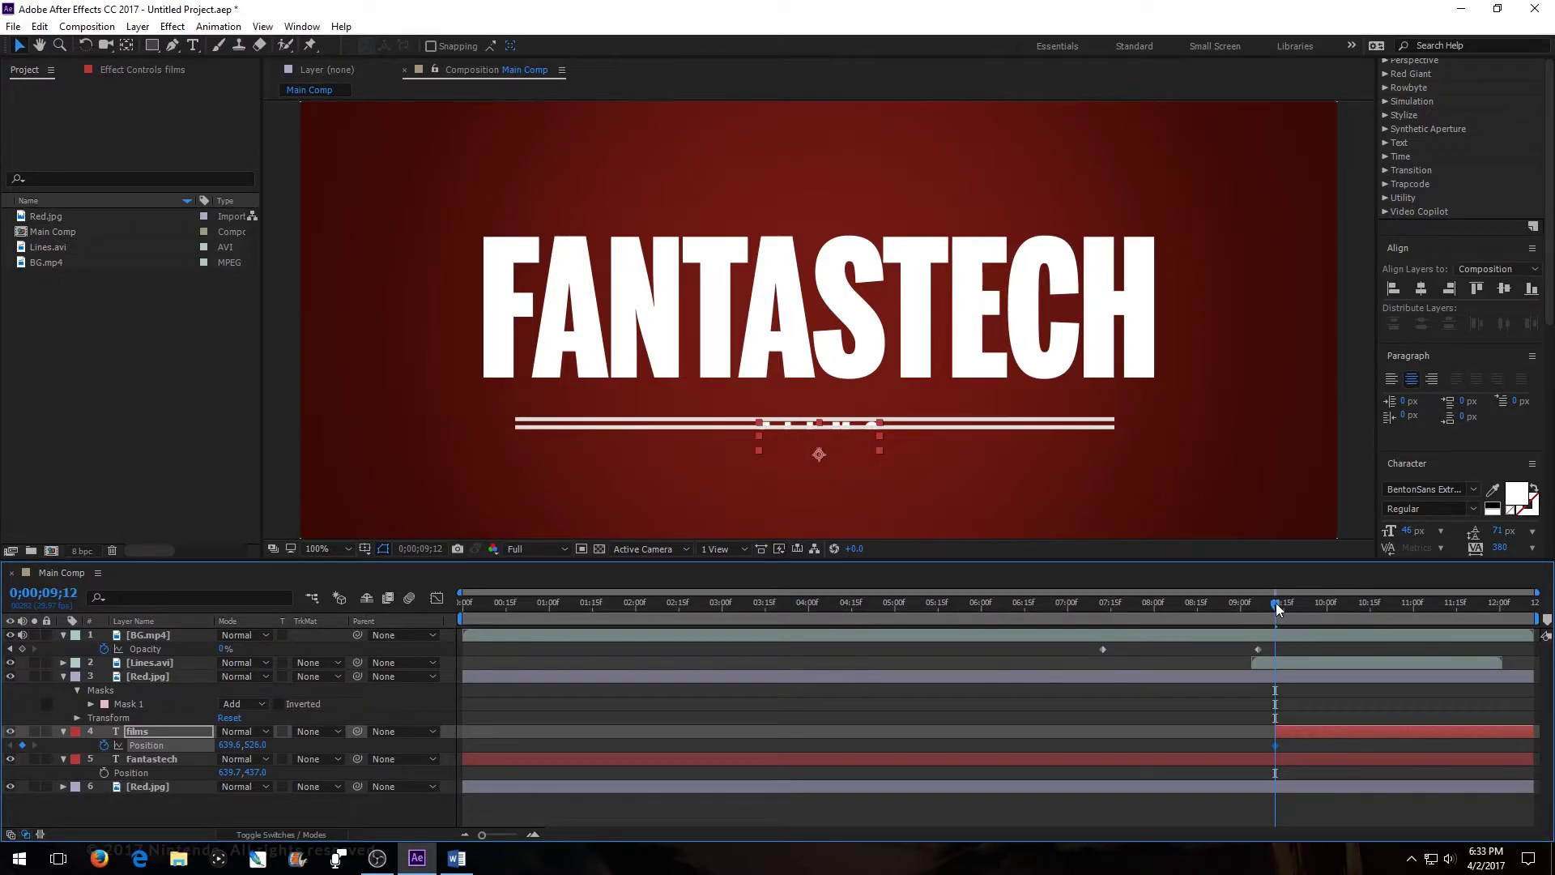
drag(1276, 605, 1278, 659)
- Add a Mask Path keyframe to Mask 1 of the Red.jpg duplicate at 0;00;09;12
click(172, 700)
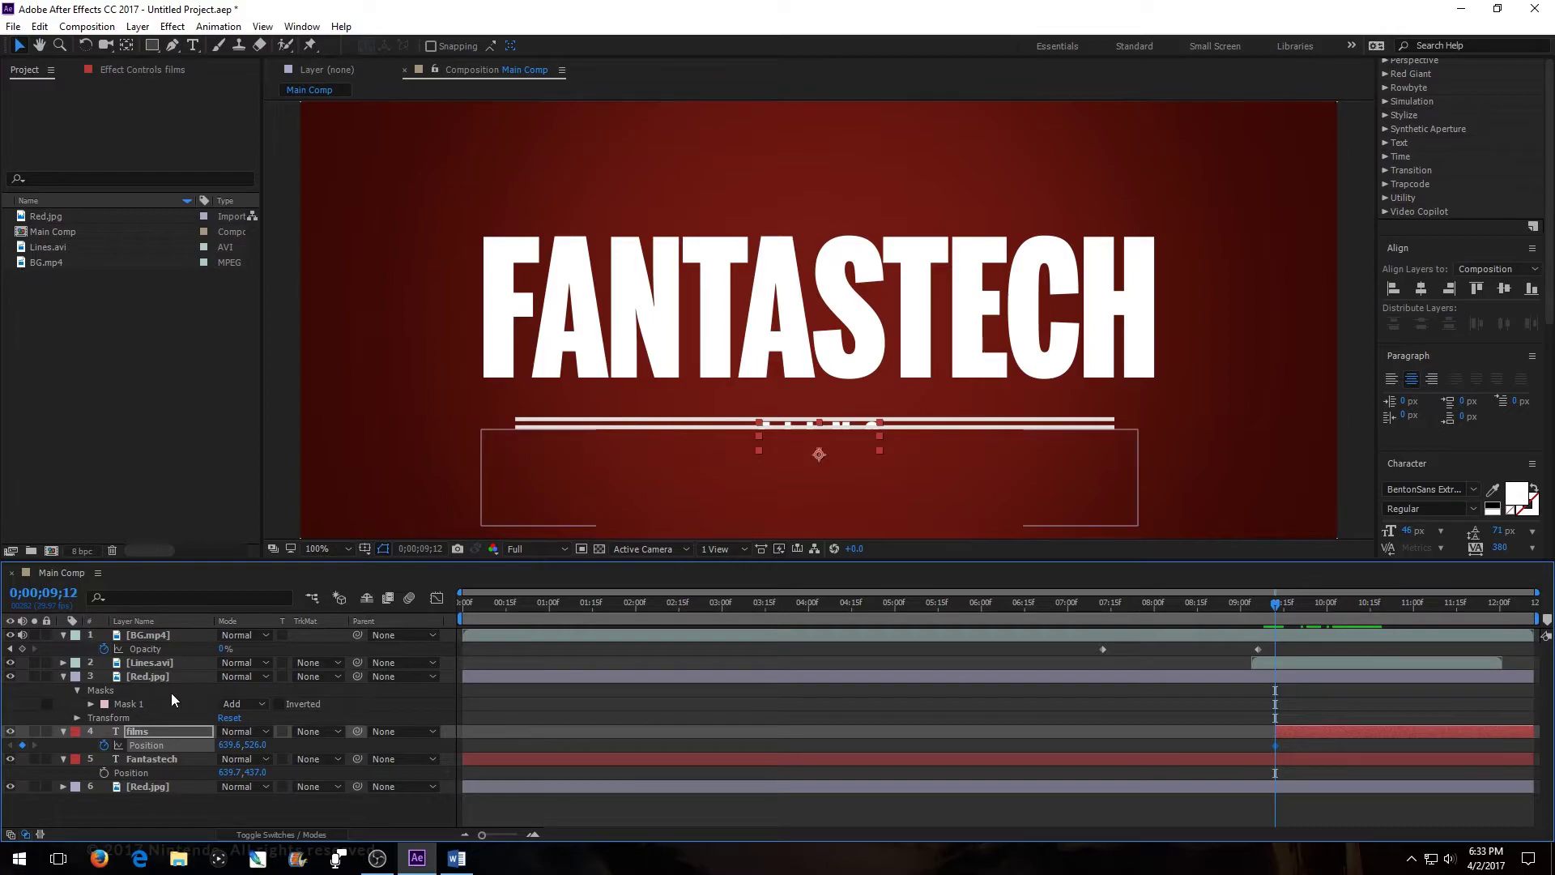
click(91, 704)
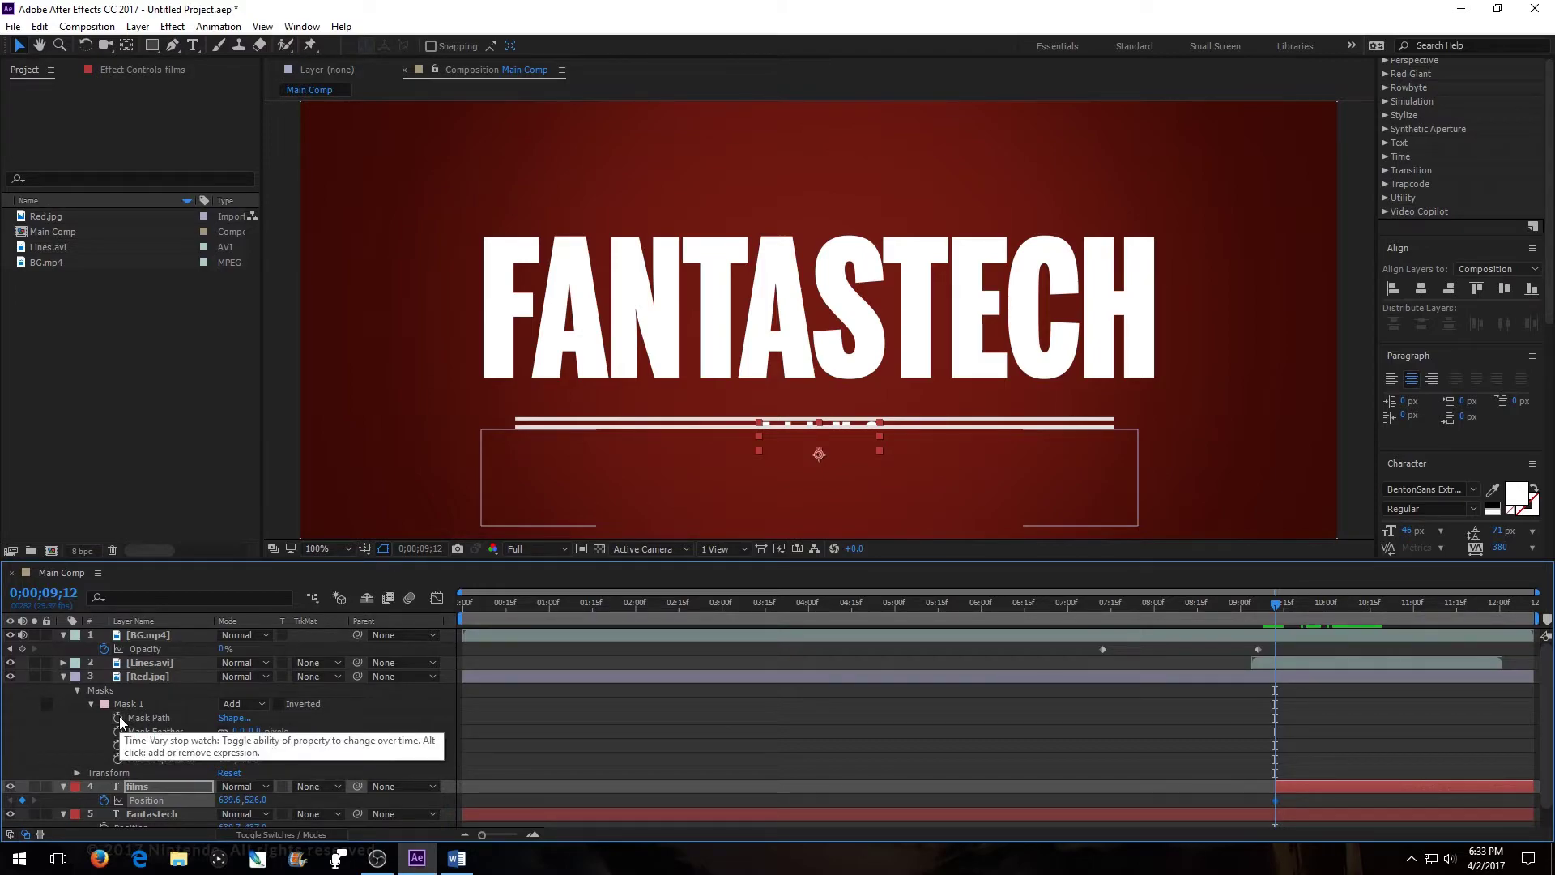
click(118, 717)
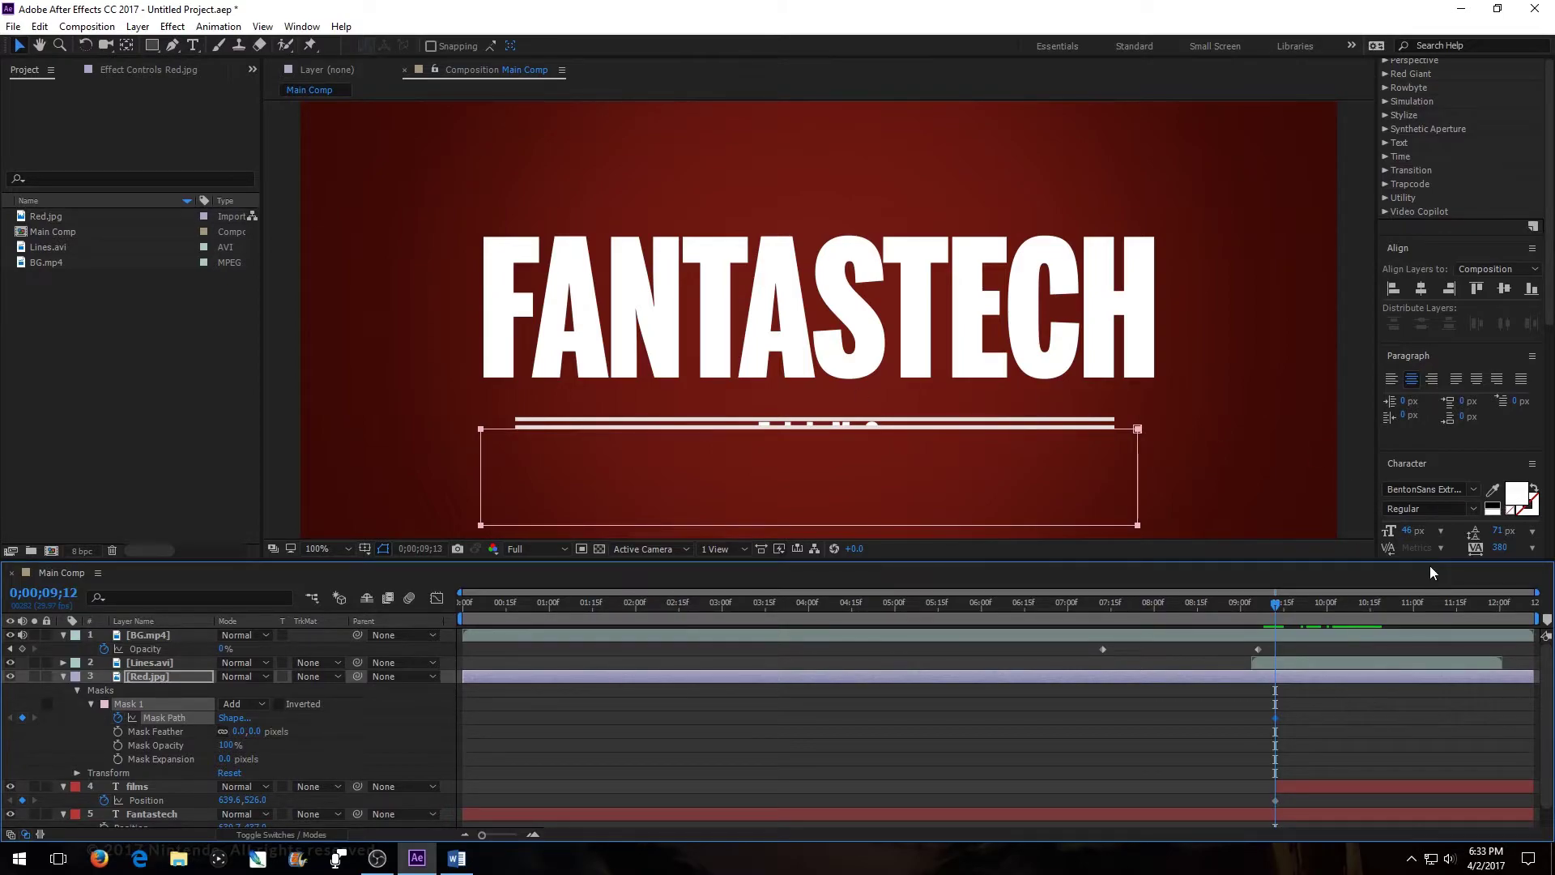
- Advance to 0;00;09;16 and move Mask 1 down slightly so its upper edge follows the lower line
key(Page_Down)
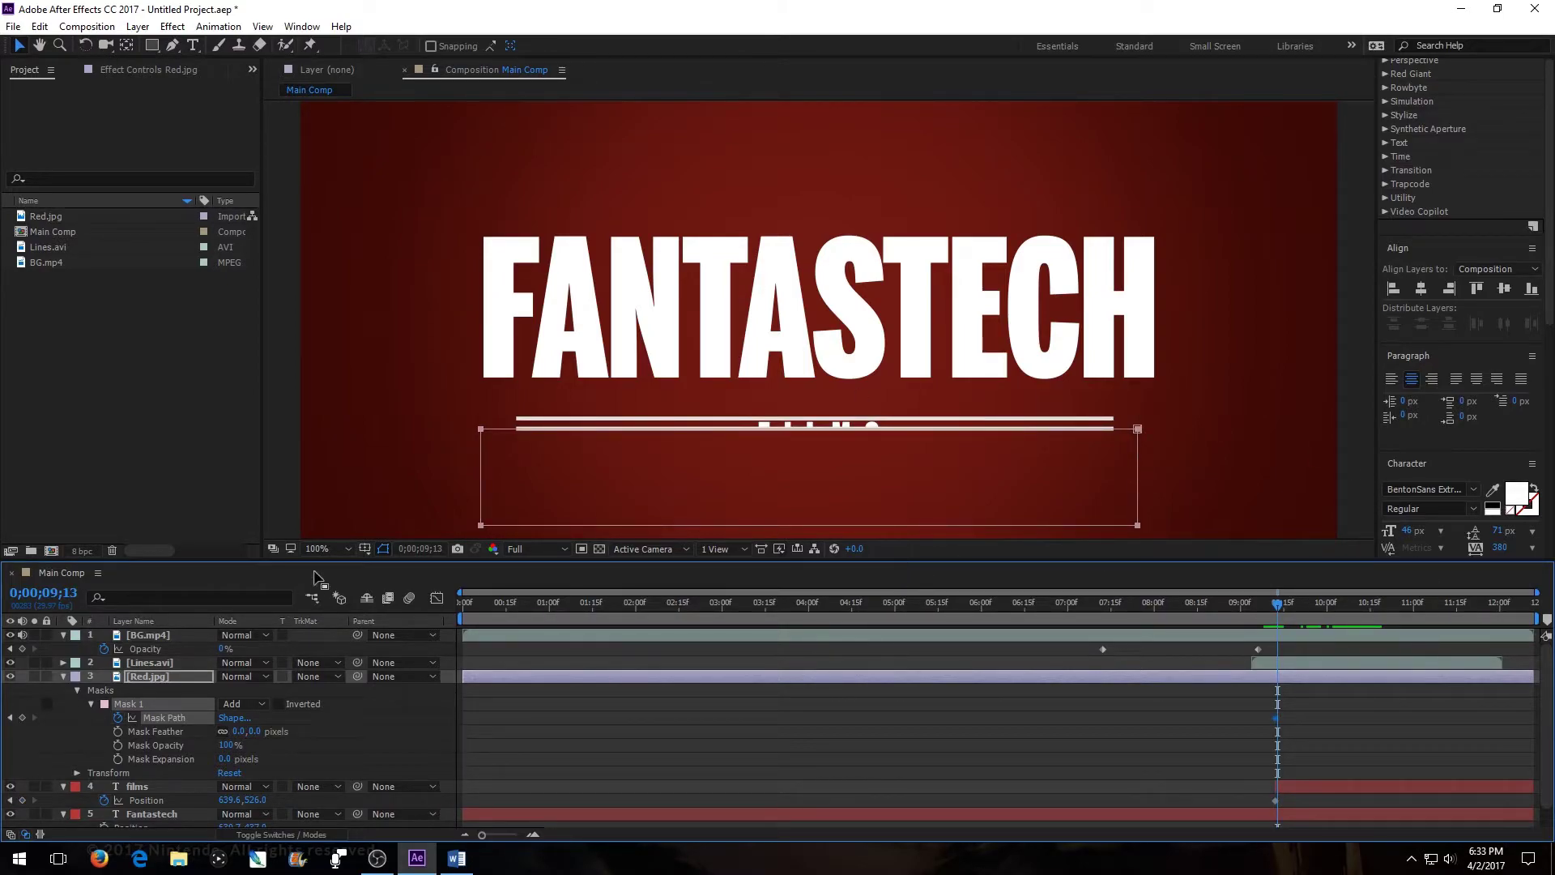
click(384, 548)
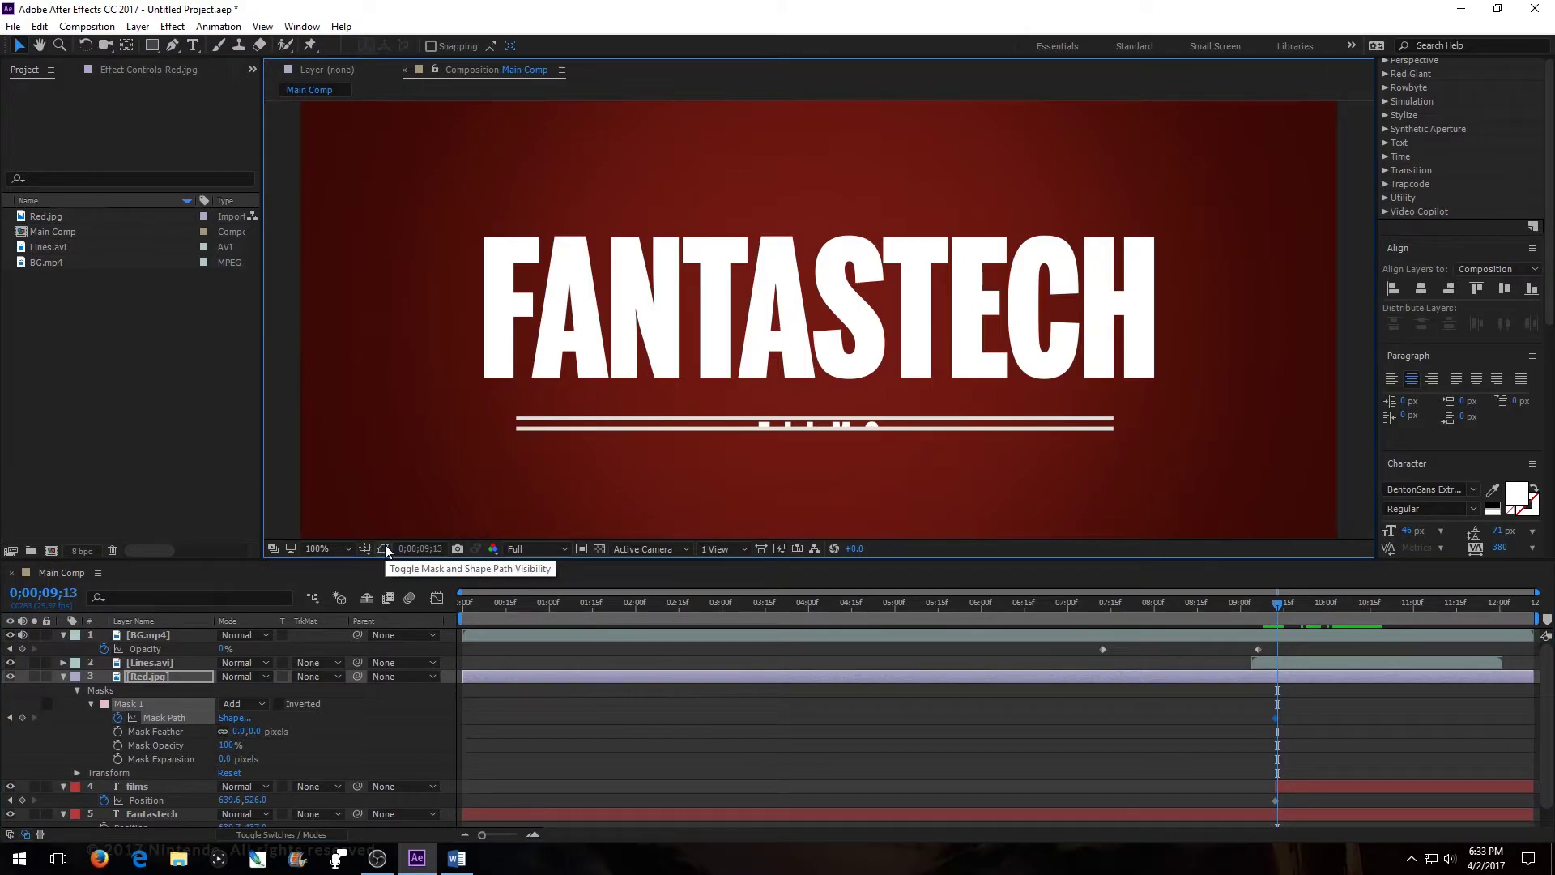
click(385, 548)
key(Page_Down)
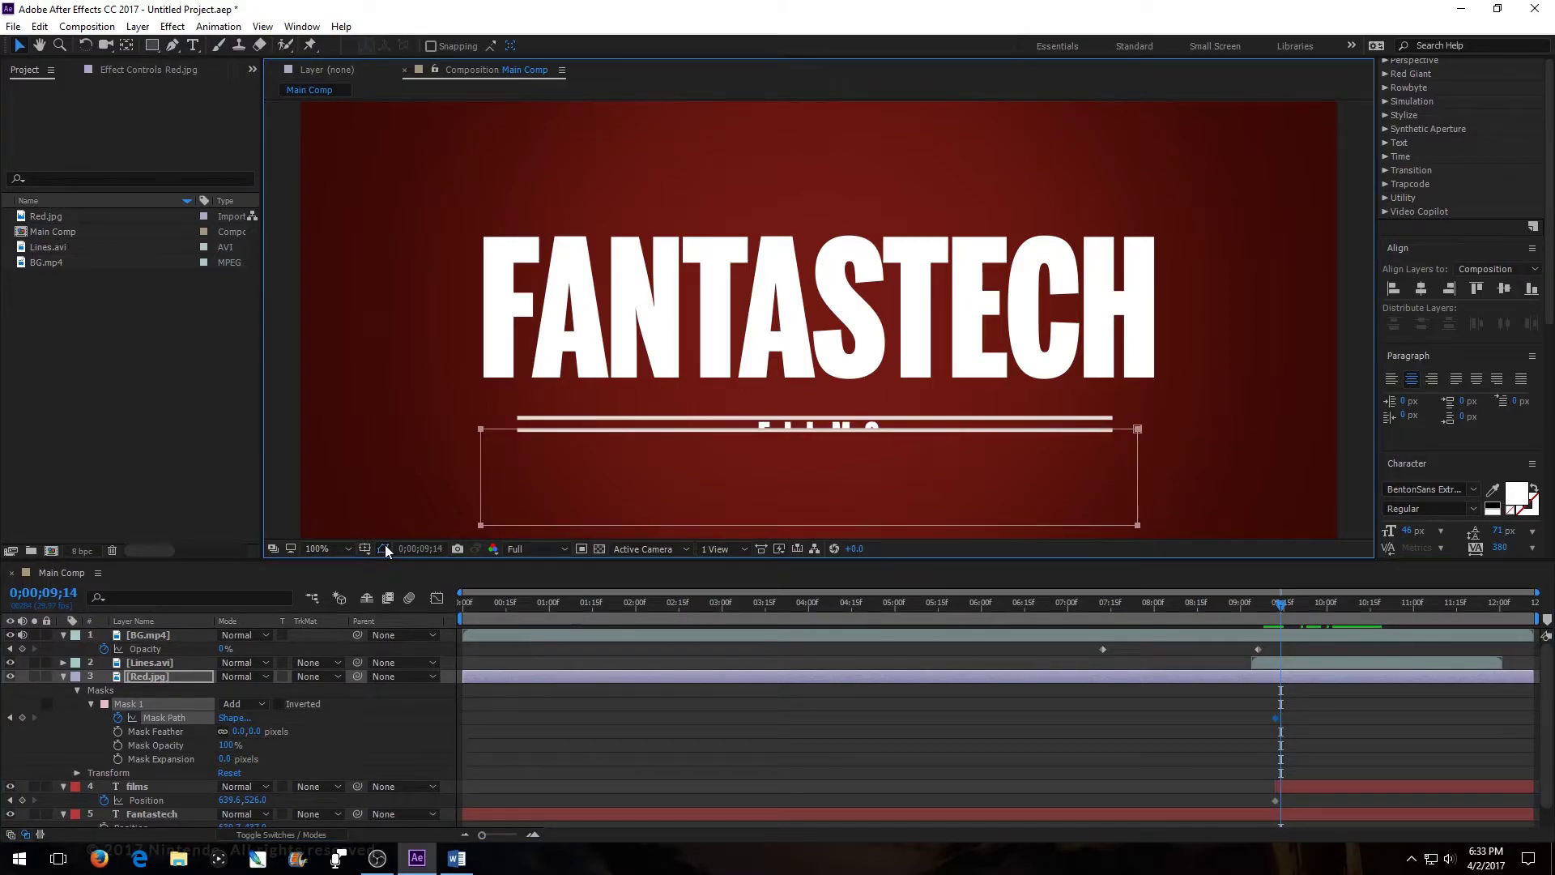
key(Page_Down)
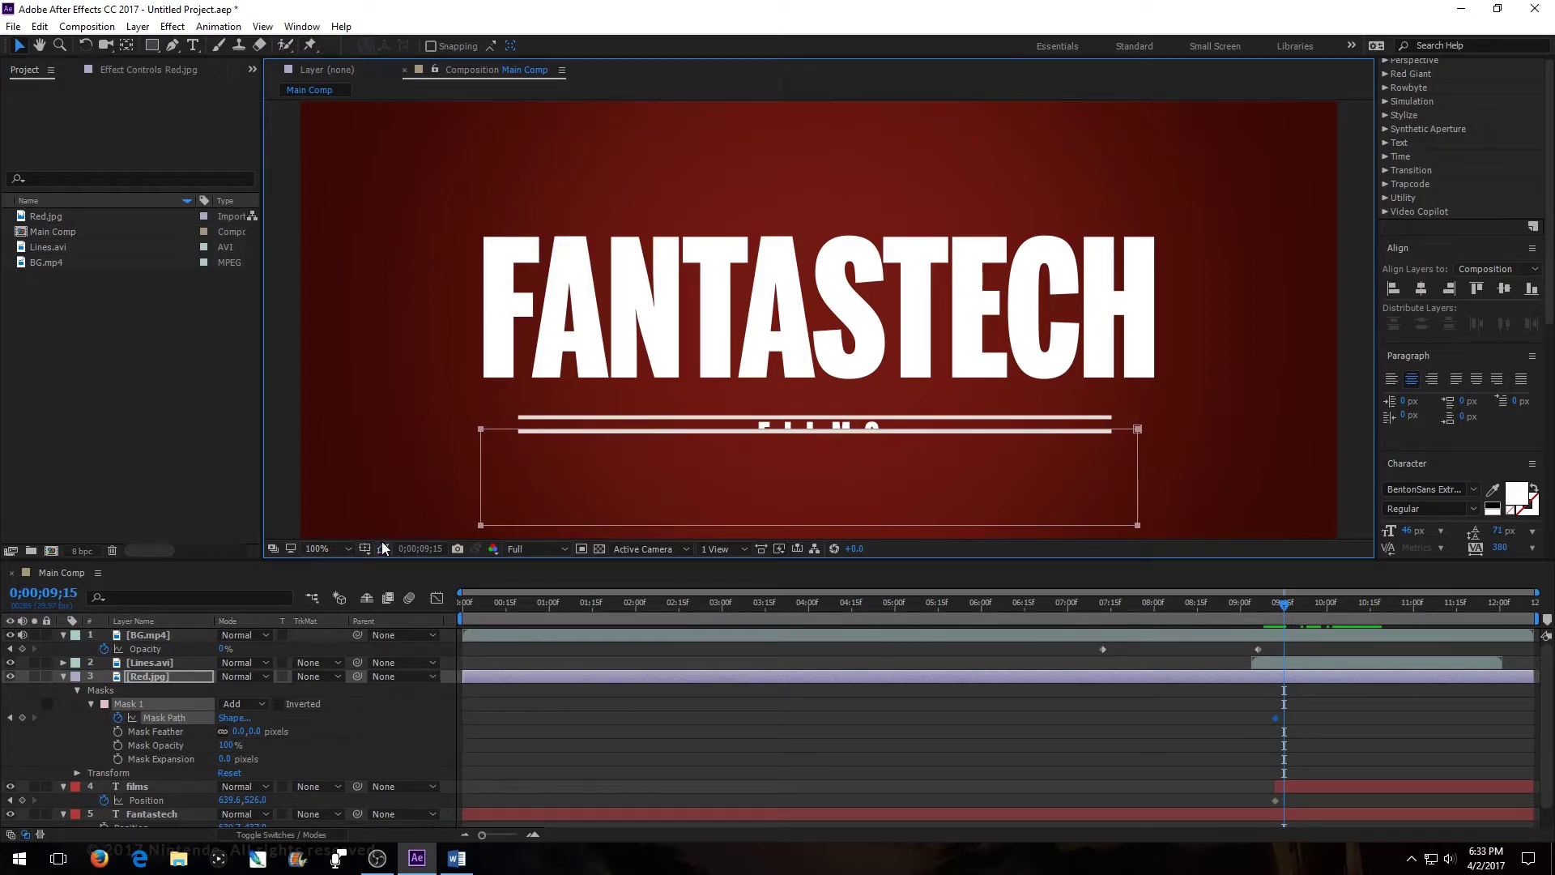
click(385, 549)
key(Page_Down)
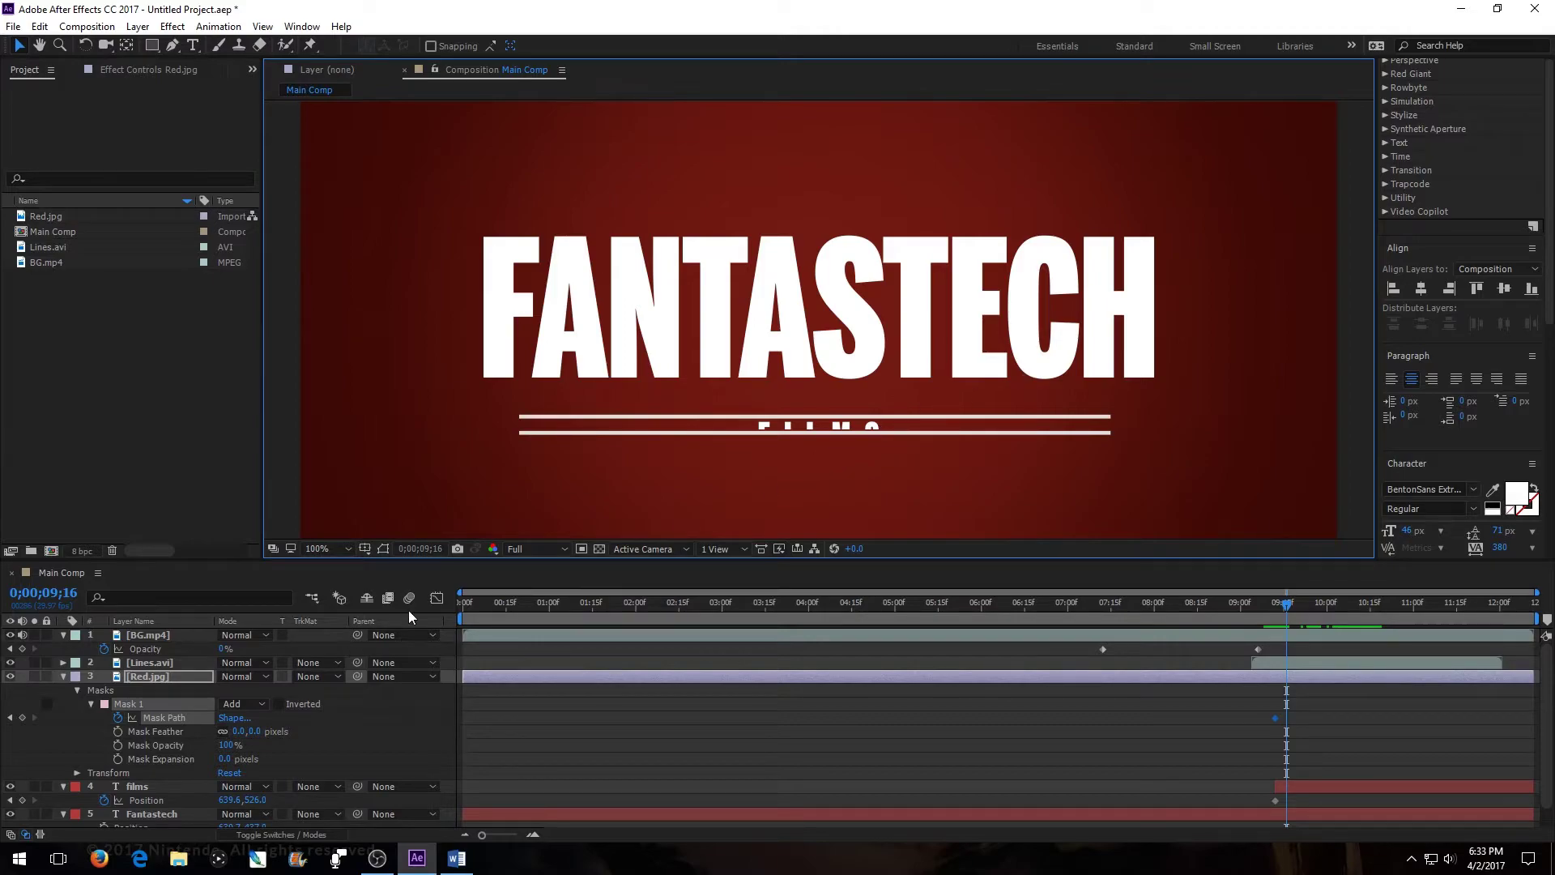
click(386, 548)
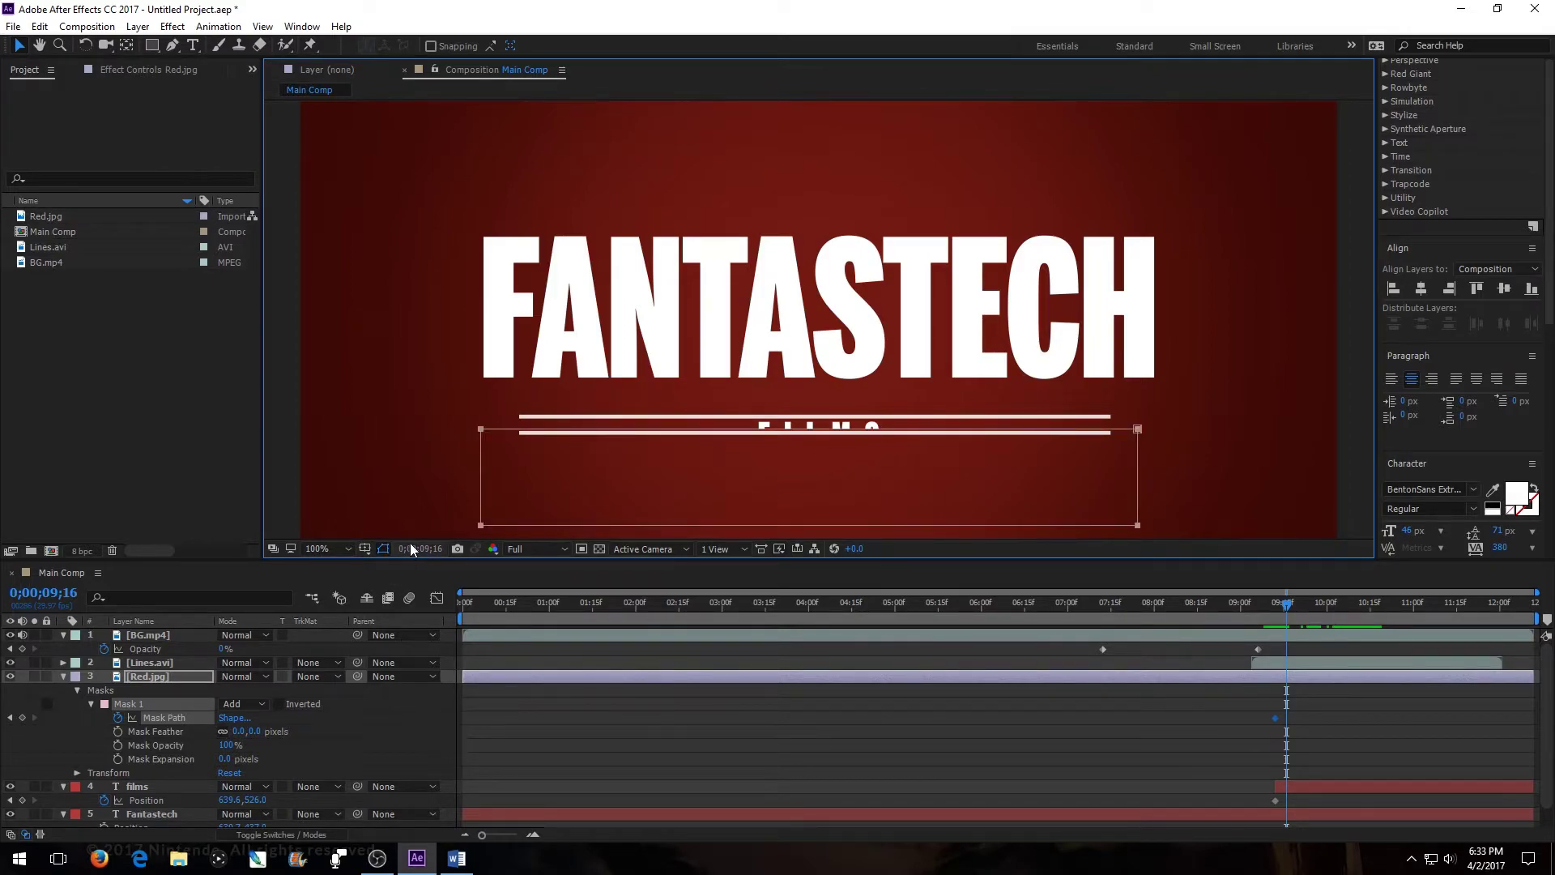
drag(481, 429, 482, 433)
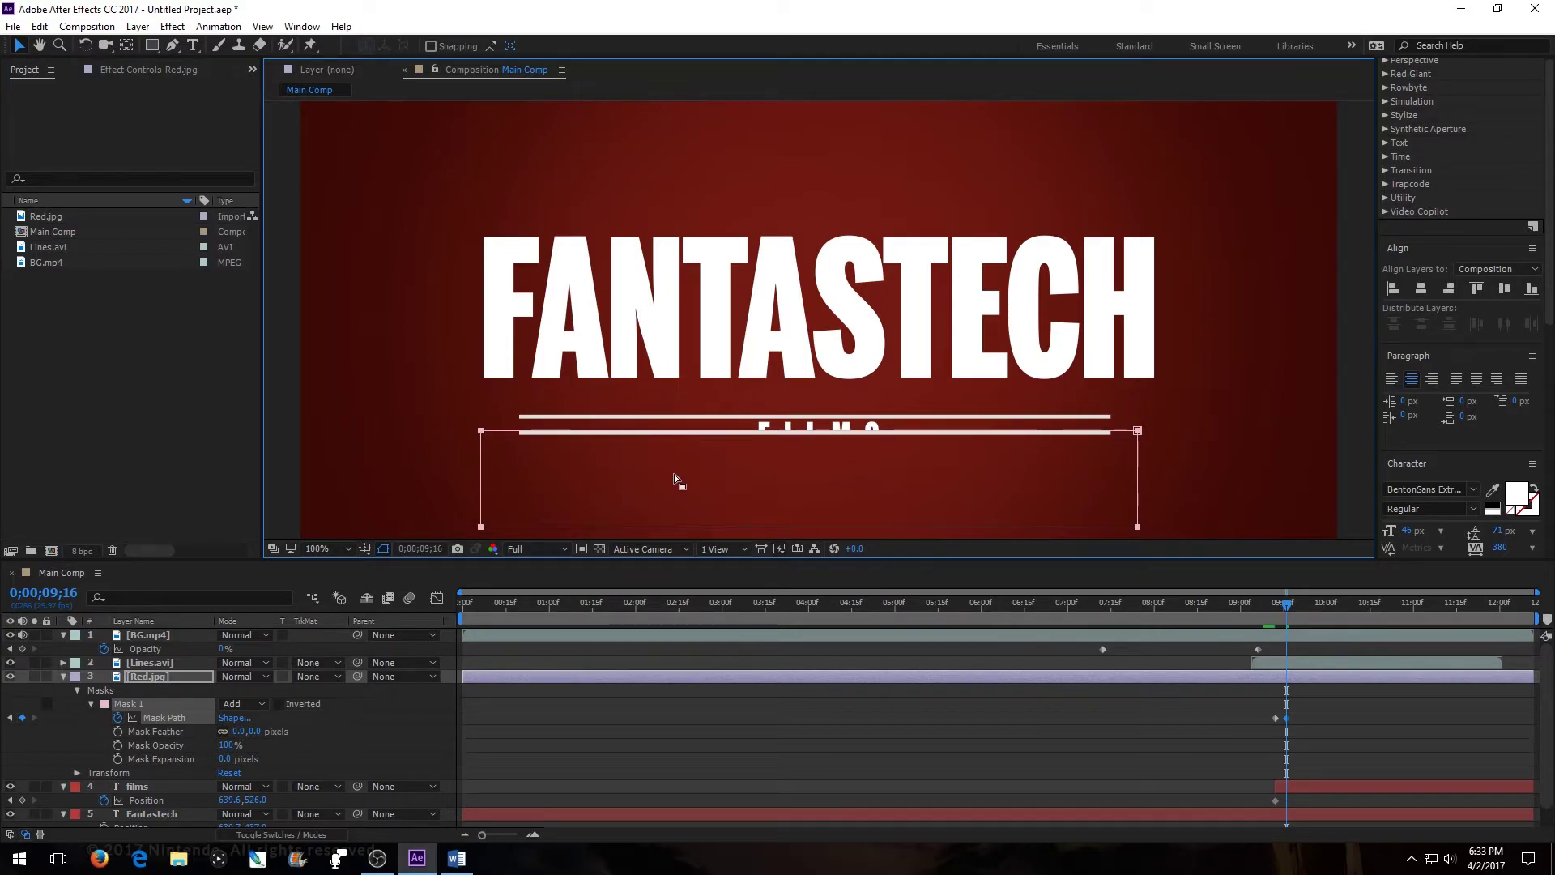
- Keyframe the mask path at 0;00;09;17 and 0;00;09;18, lowering the mask with the lower line on each frame
click(384, 548)
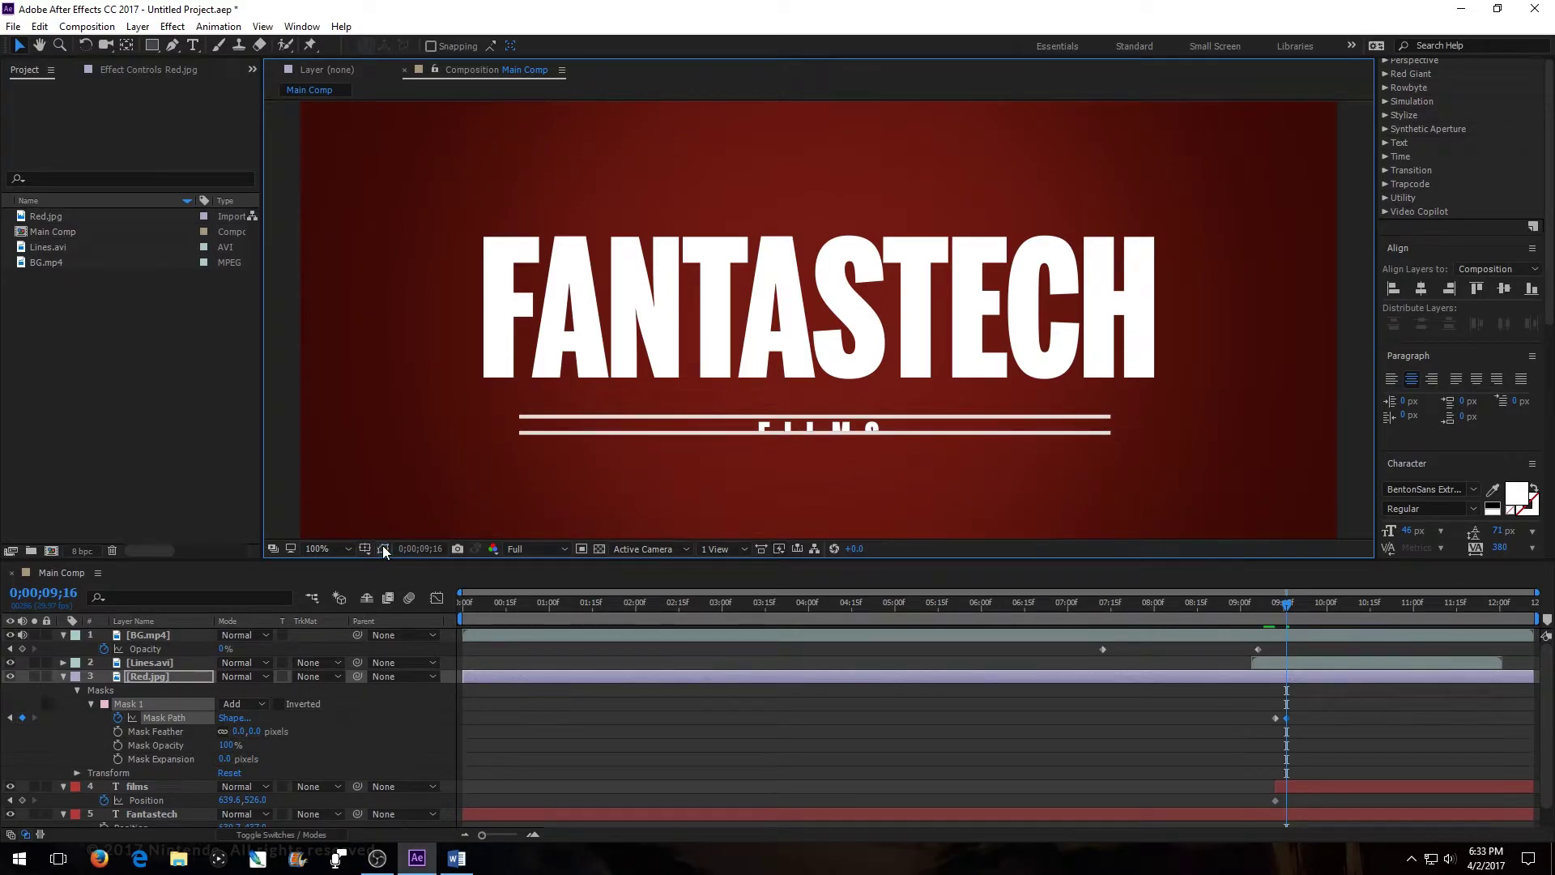
key(Page_Down)
click(383, 549)
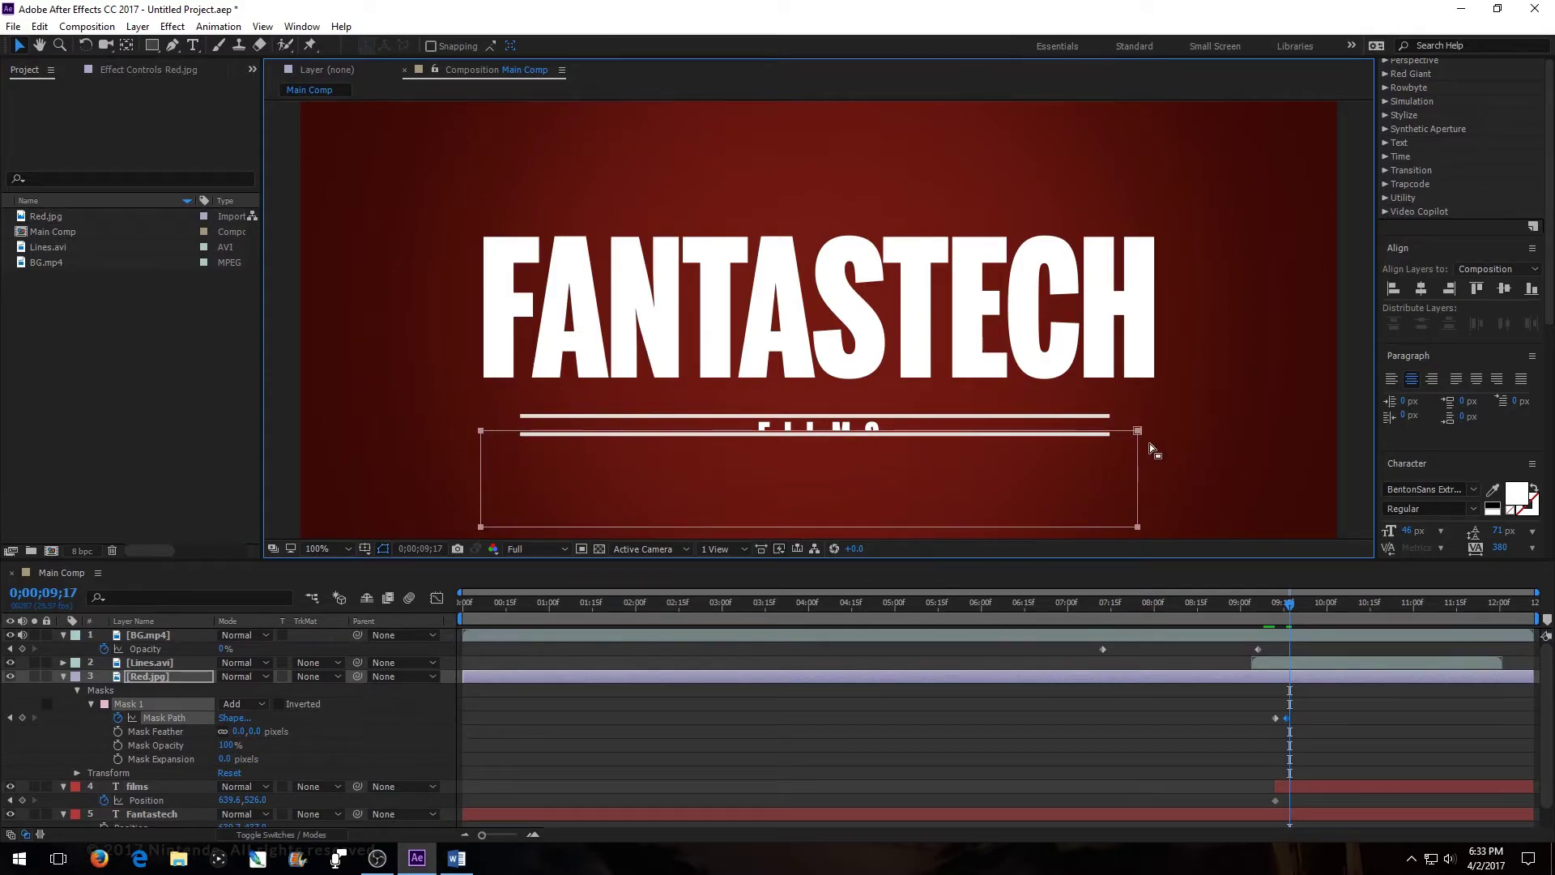
drag(481, 431, 481, 434)
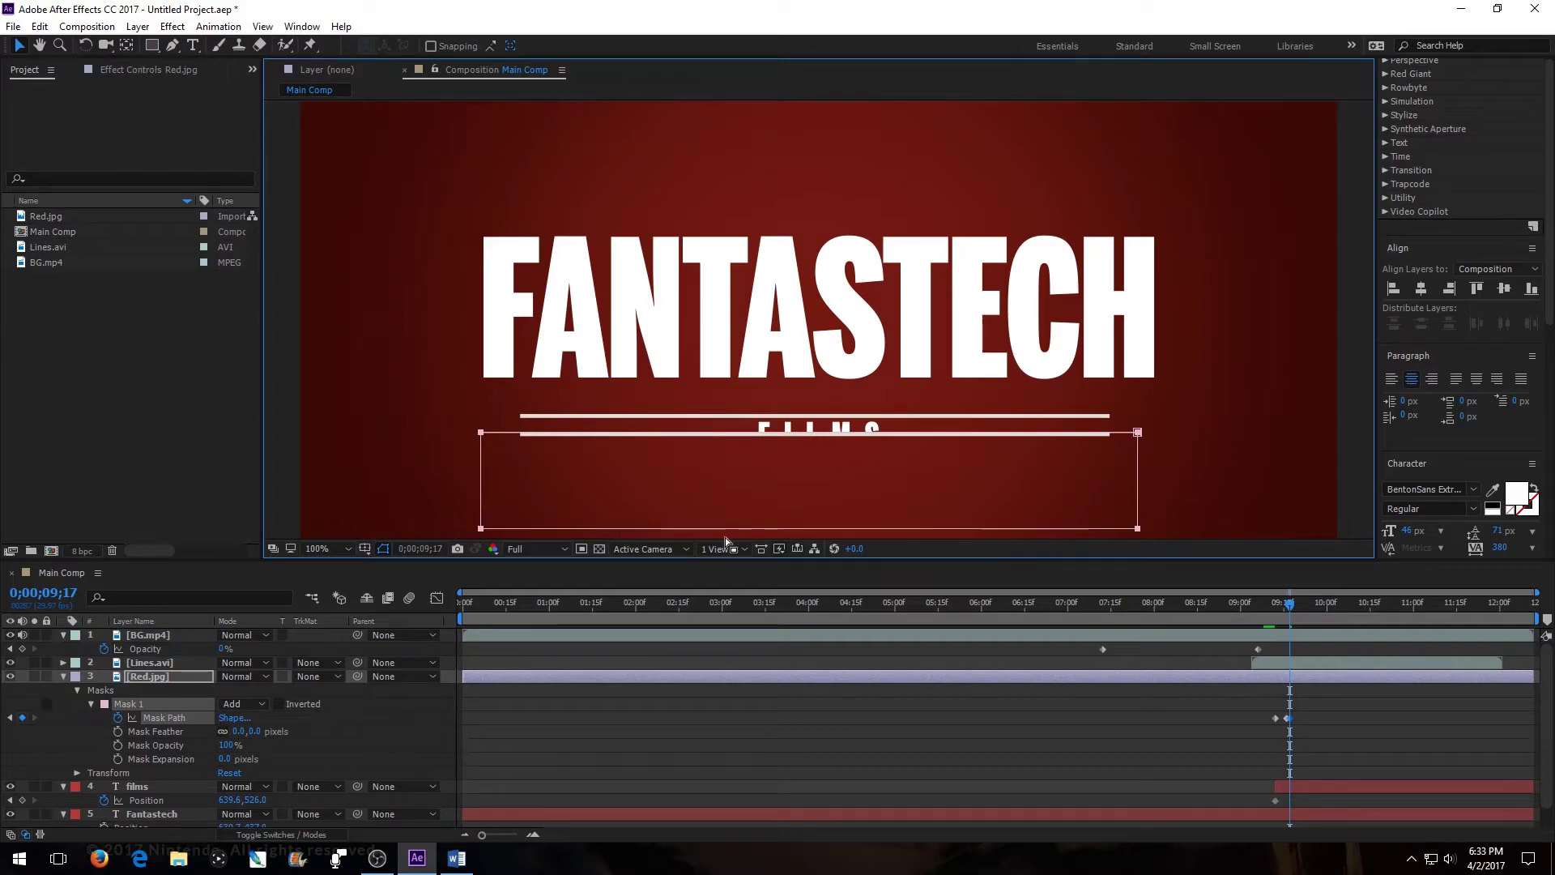
click(382, 551)
key(Page_Down)
click(383, 551)
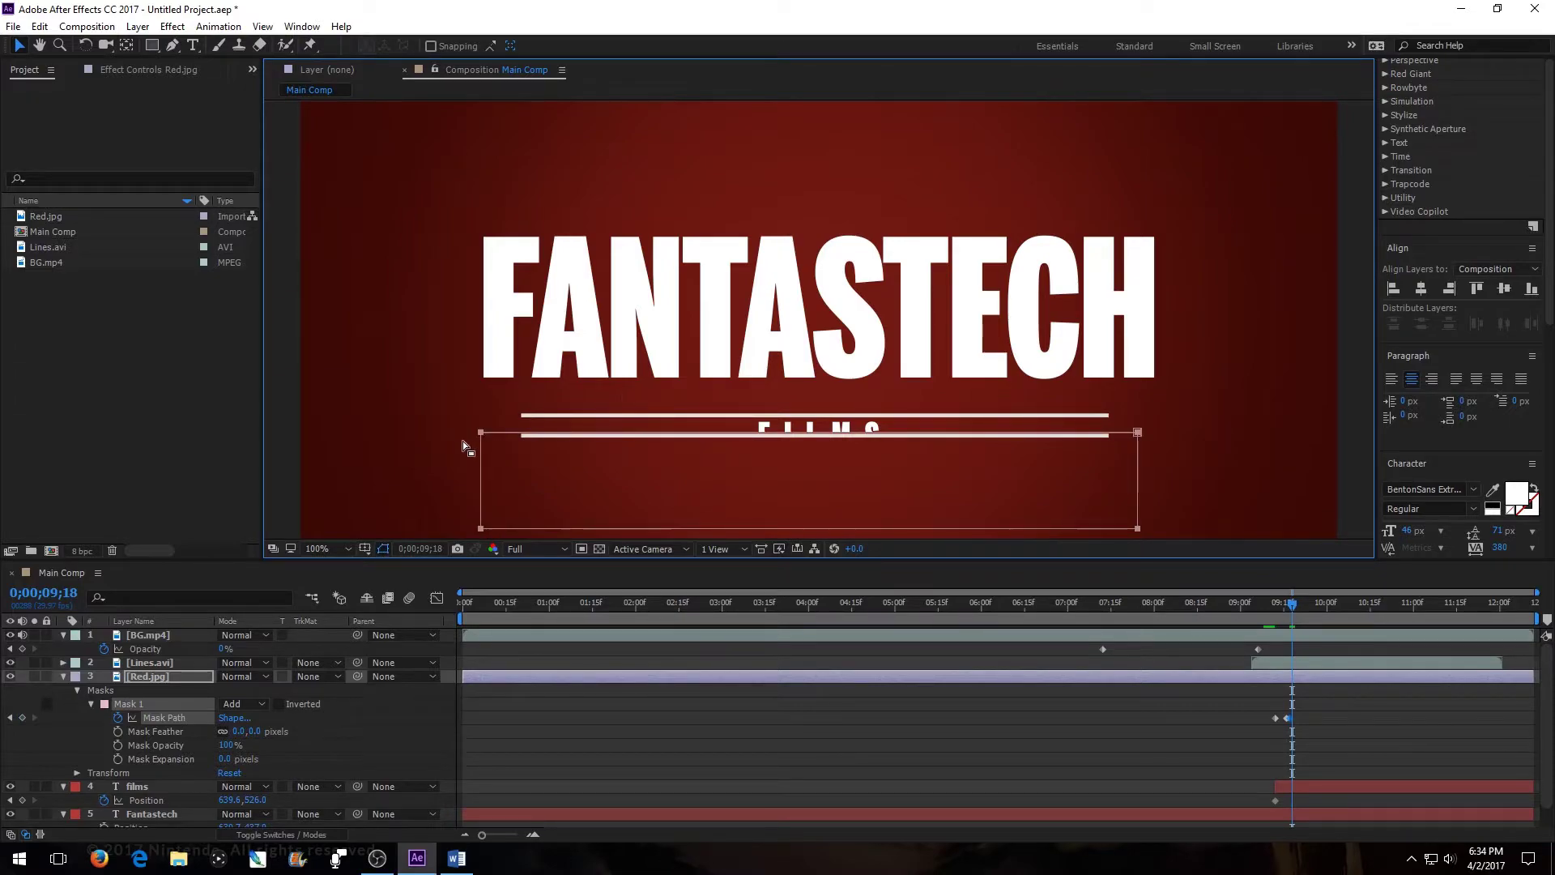
drag(482, 436, 484, 437)
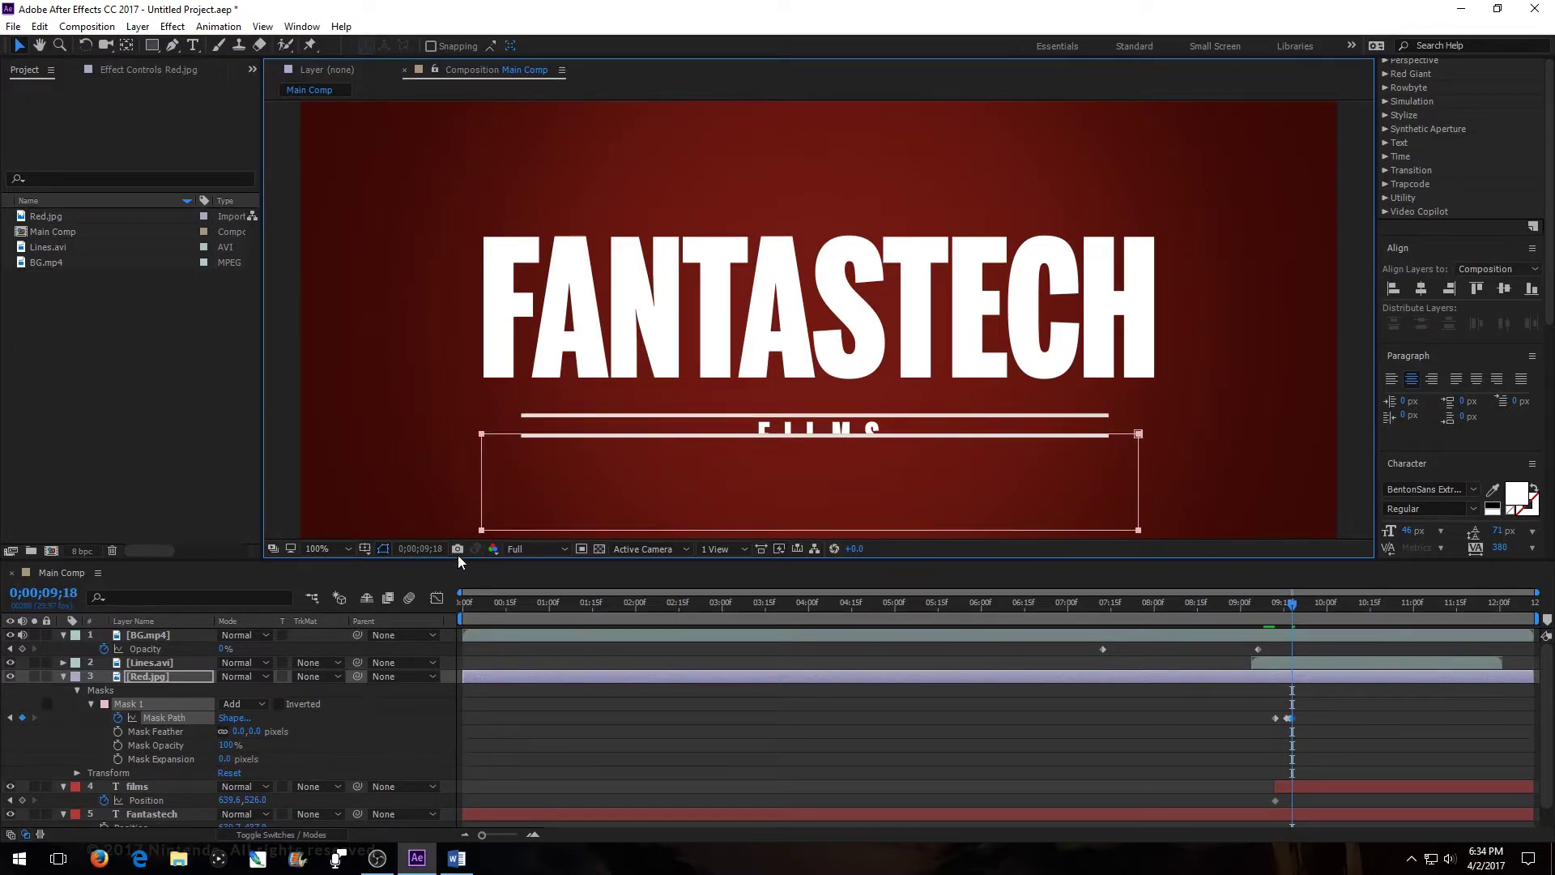
- Shift the mask down to match the lower line at frames 0;00;09;19 and 0;00;09;20
click(386, 546)
key(Page_Down)
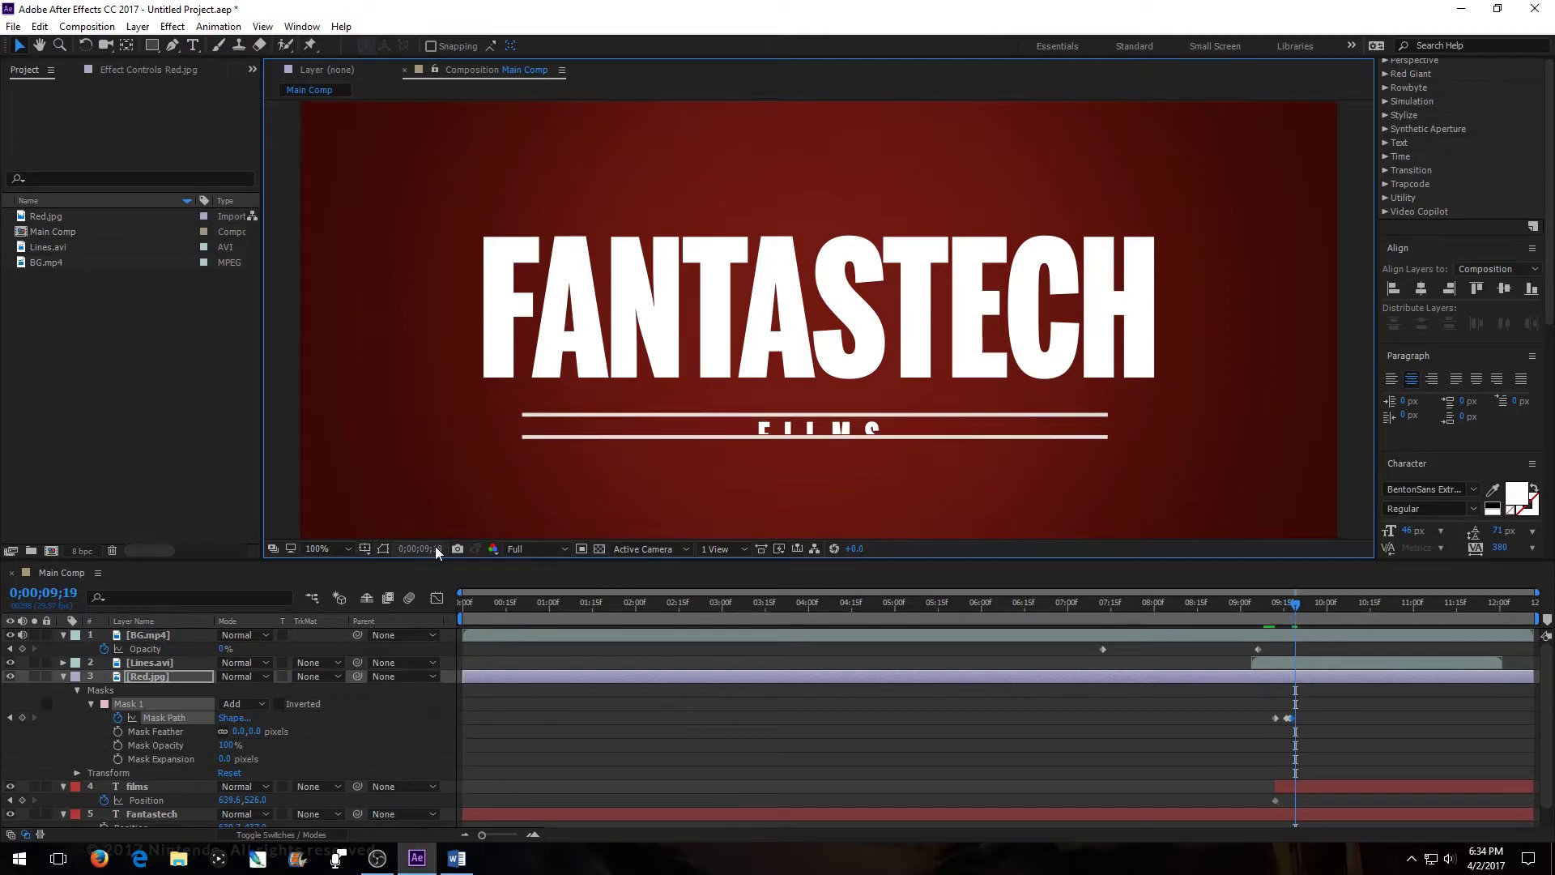
click(382, 548)
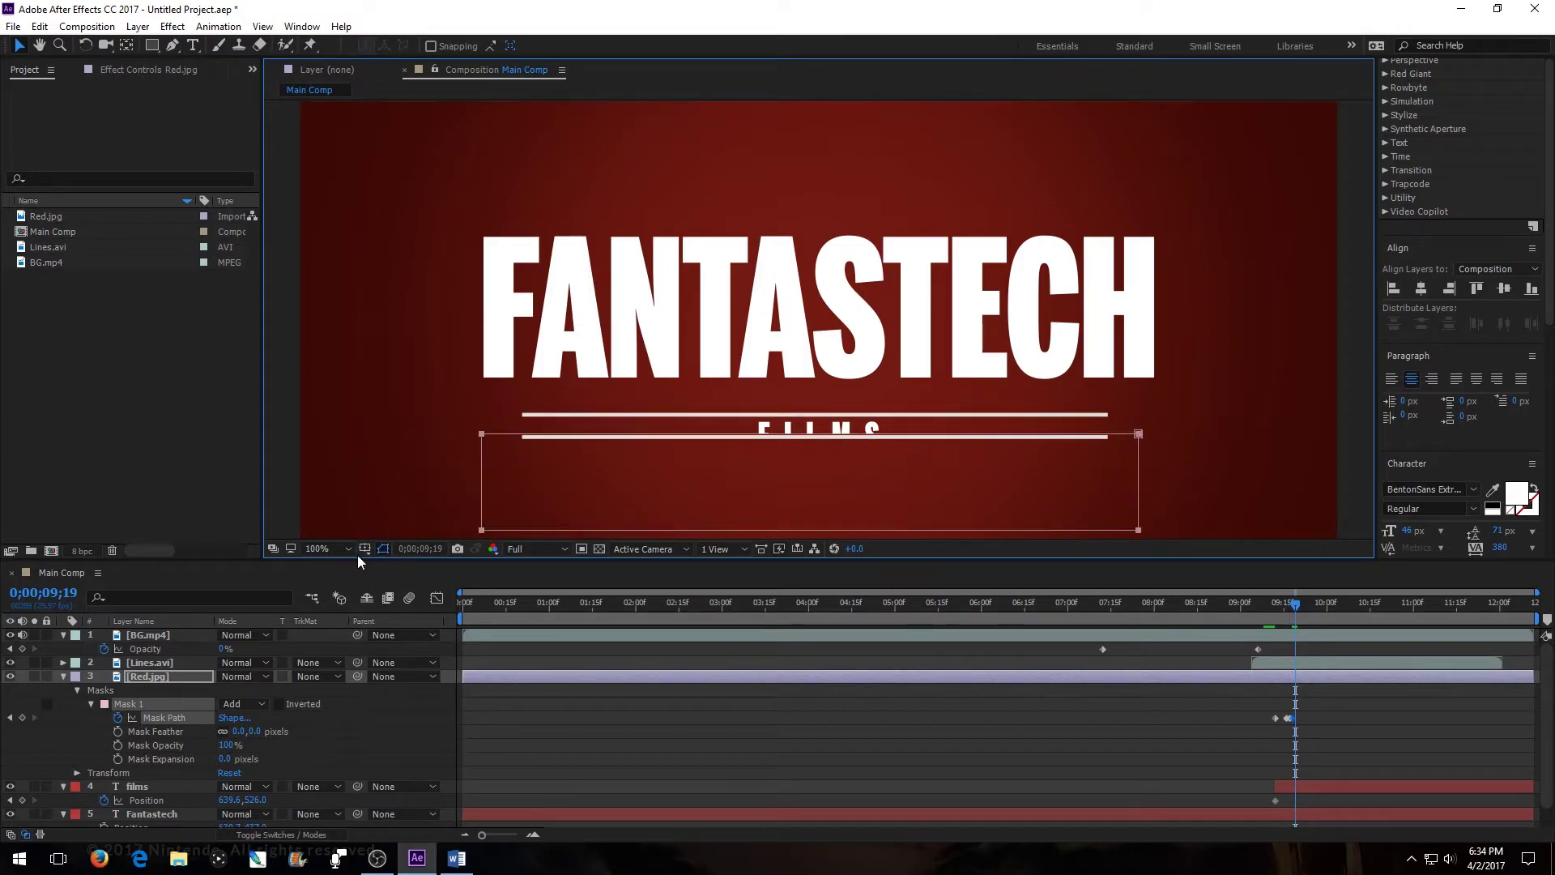
drag(482, 435, 484, 438)
click(382, 548)
key(Page_Down)
click(384, 545)
drag(483, 438, 483, 438)
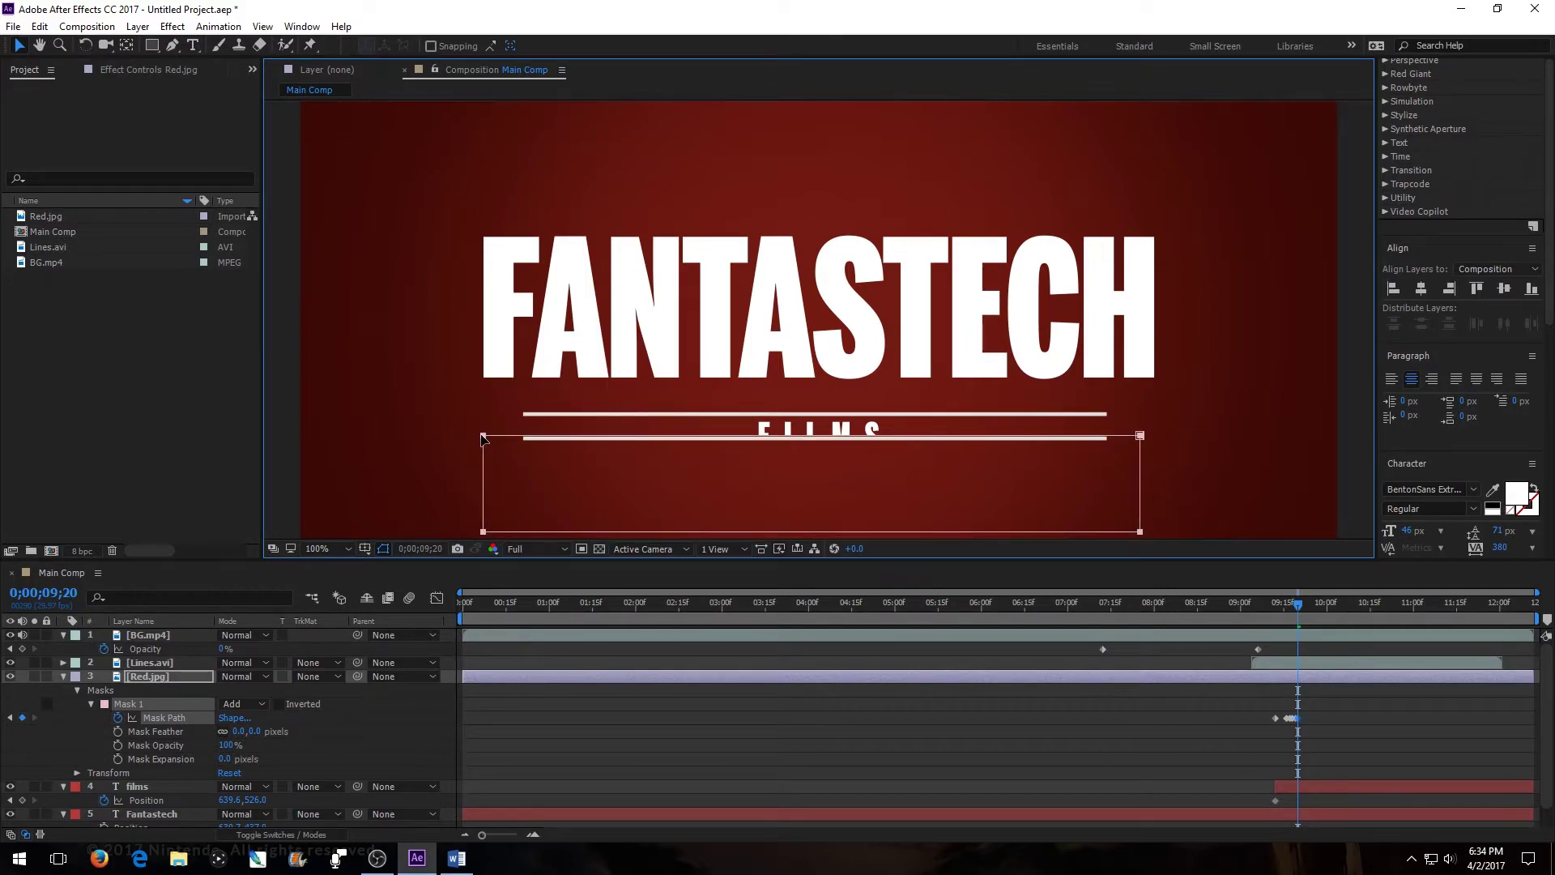
- Lower the mask to track the lower line at 0;00;09;21 and 0;00;09;22
click(386, 549)
key(Page_Down)
click(385, 549)
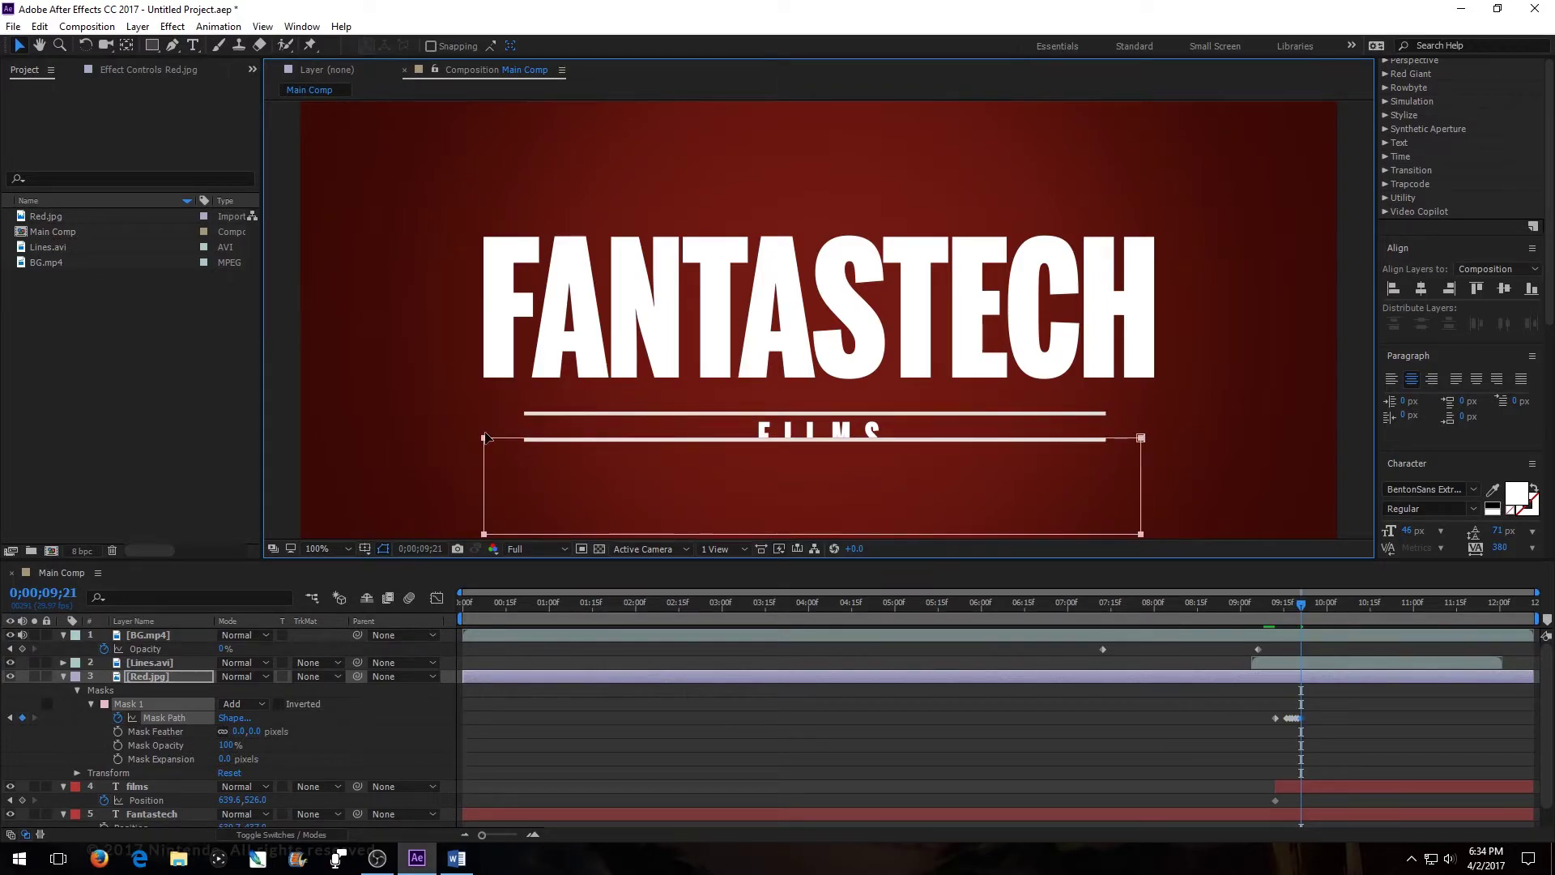
key(Page_Down)
drag(485, 438, 485, 441)
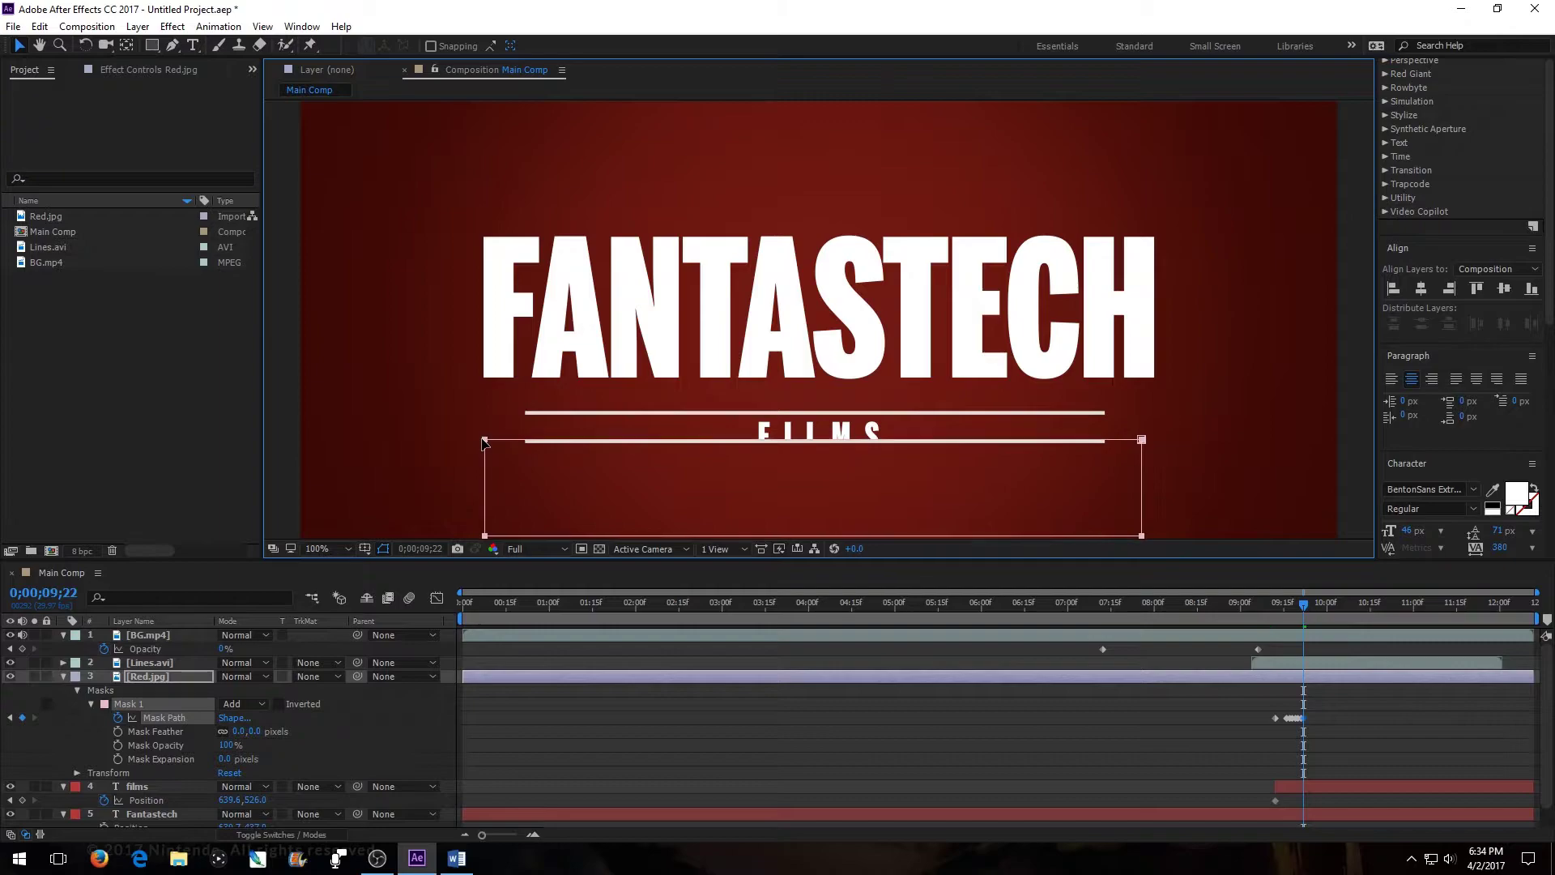
- Continue the frame-by-frame mask path animation at 0;00;09;23 and 0;00;09;24, moving the mask down along the lower line
click(385, 549)
key(Page_Down)
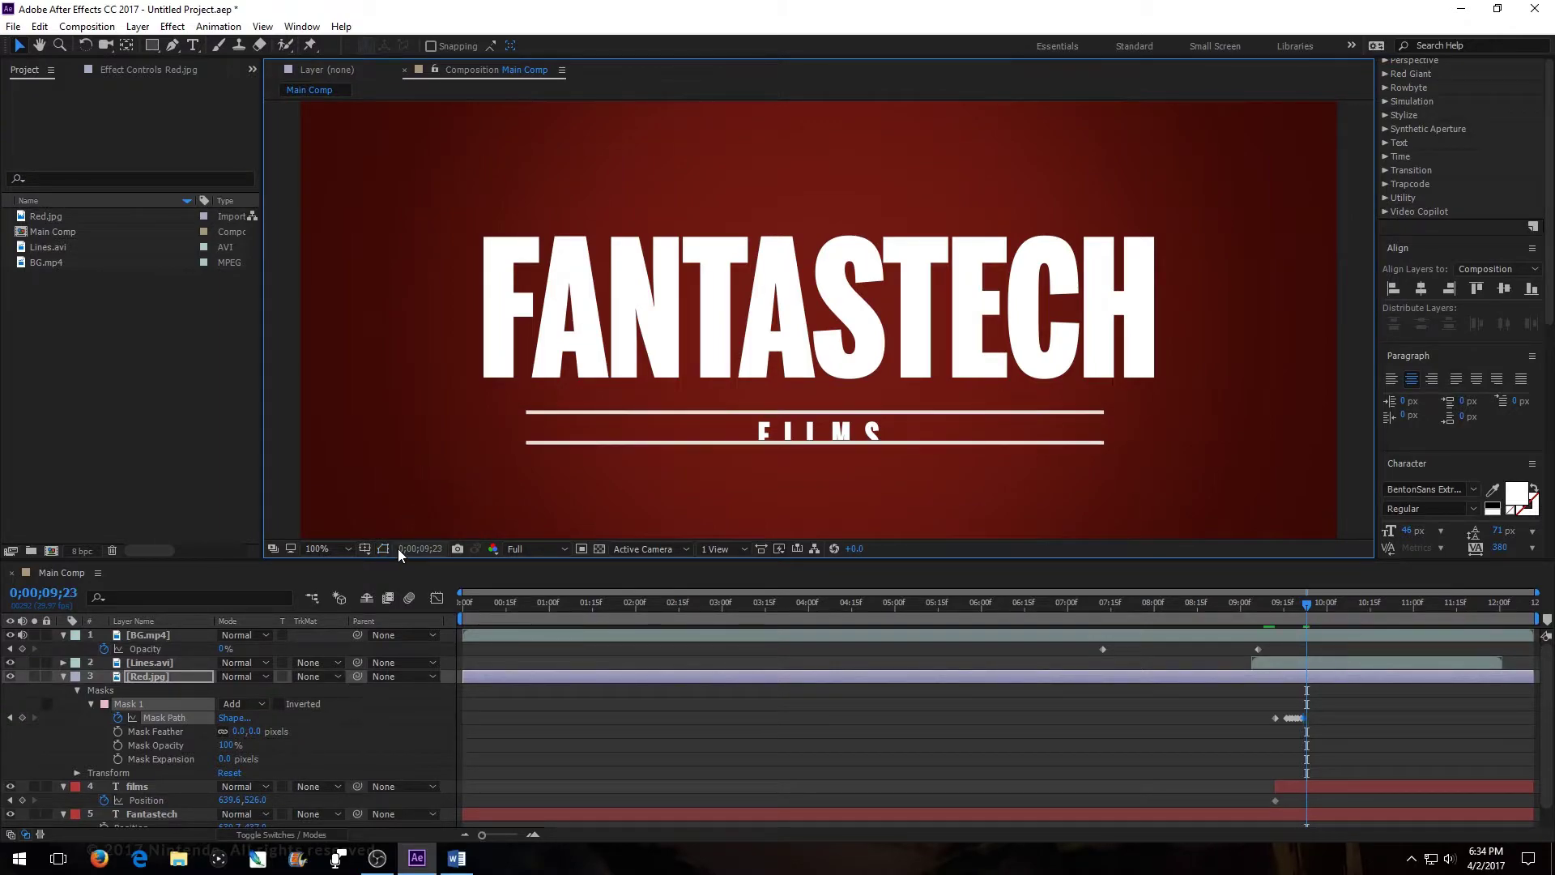
click(385, 550)
drag(485, 439, 486, 443)
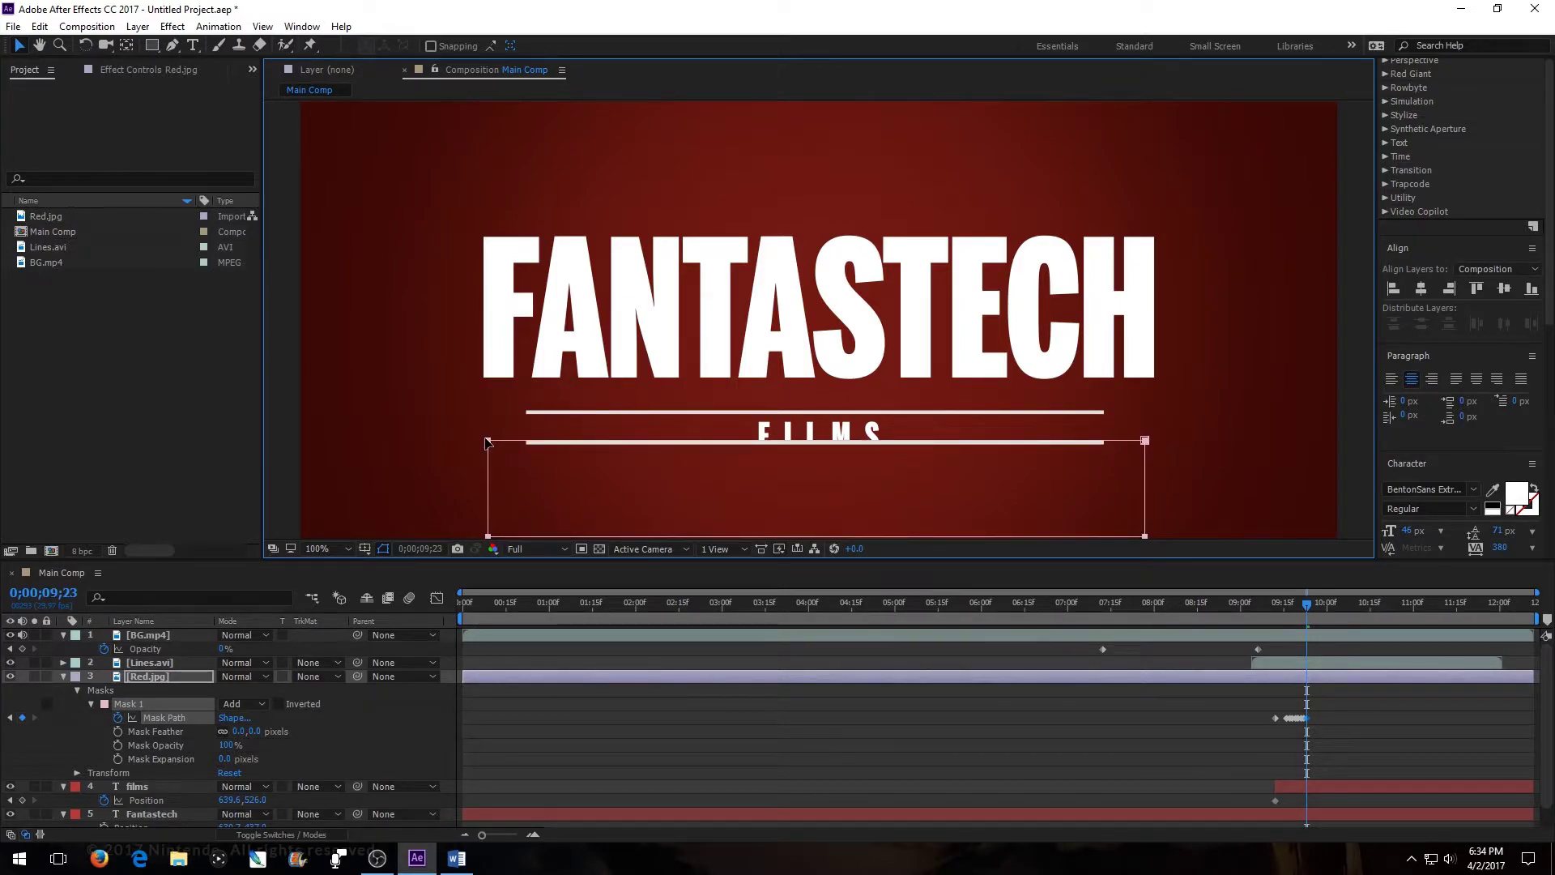
key(Page_Down)
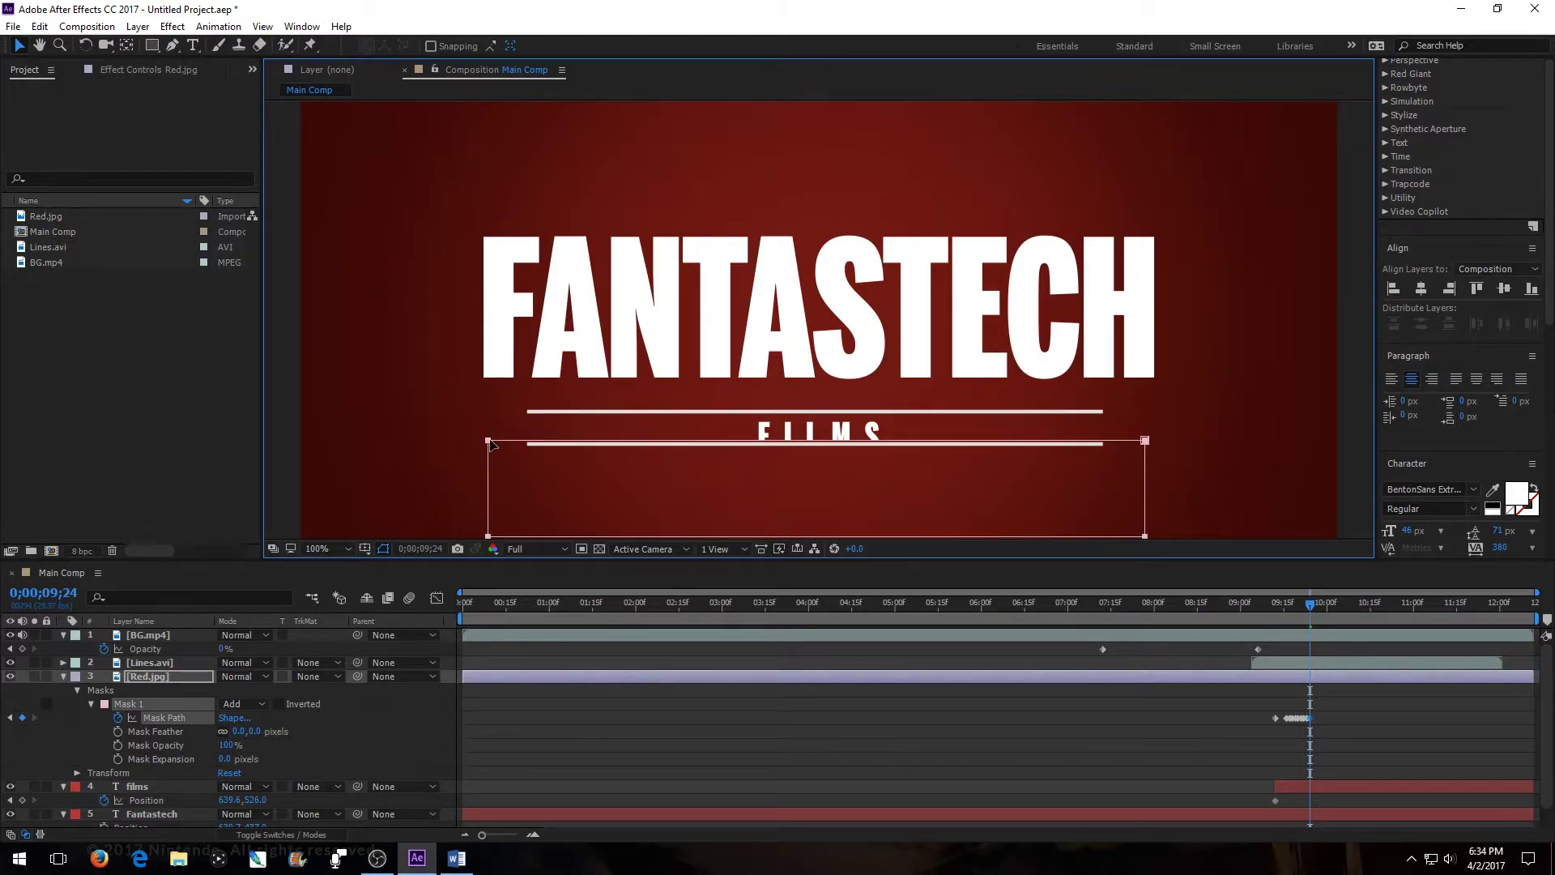
drag(491, 444, 491, 445)
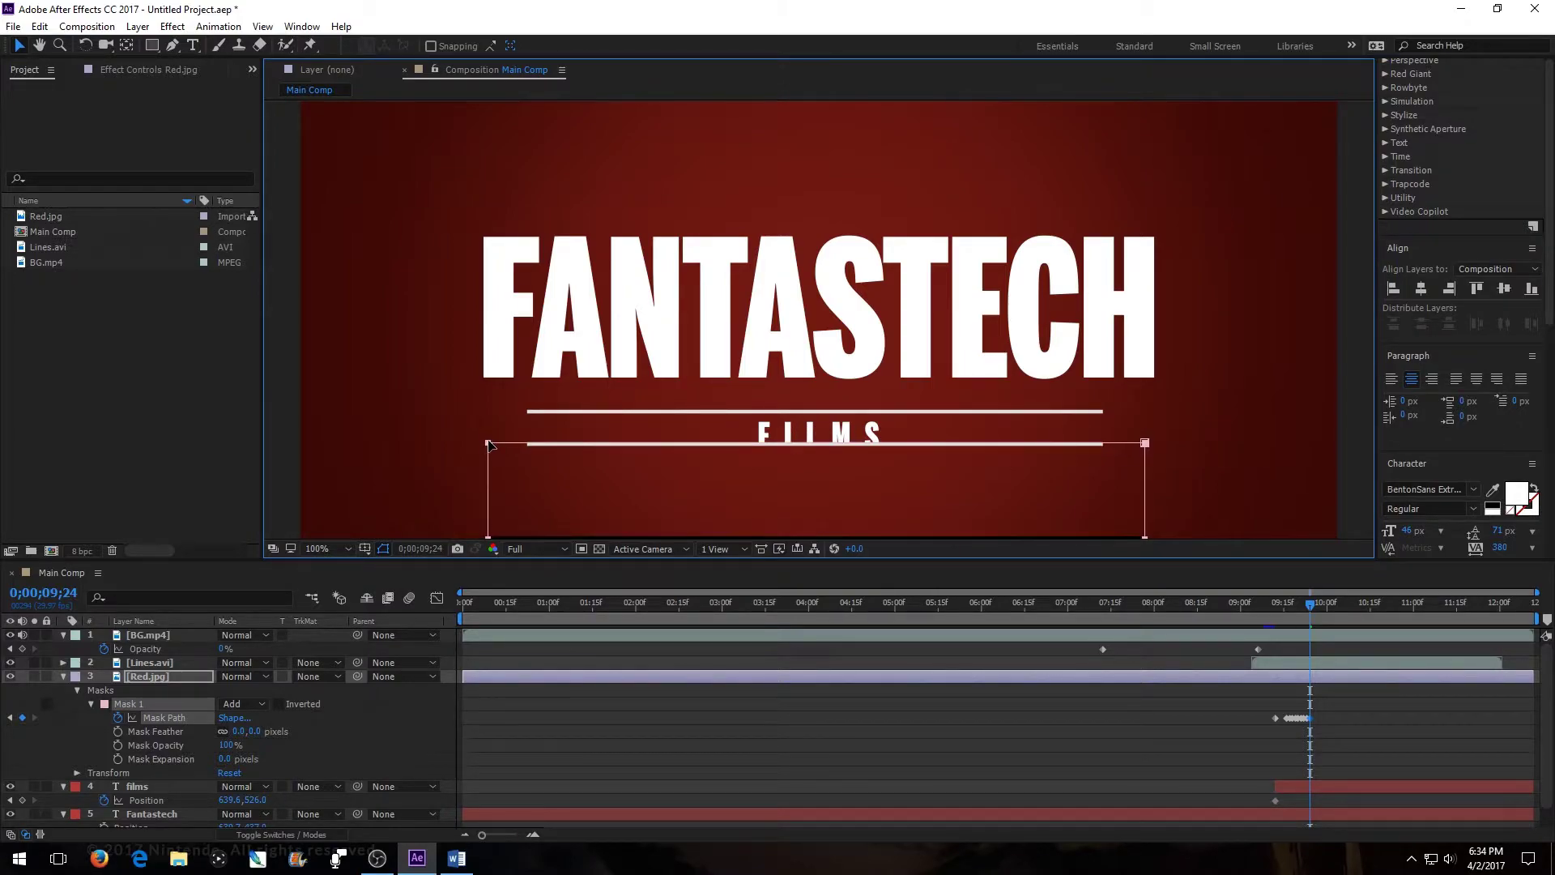
- Keyframe the Mask 1 path at 0;00;09;26, lowering the mask to follow the lower line
key(Page_Down)
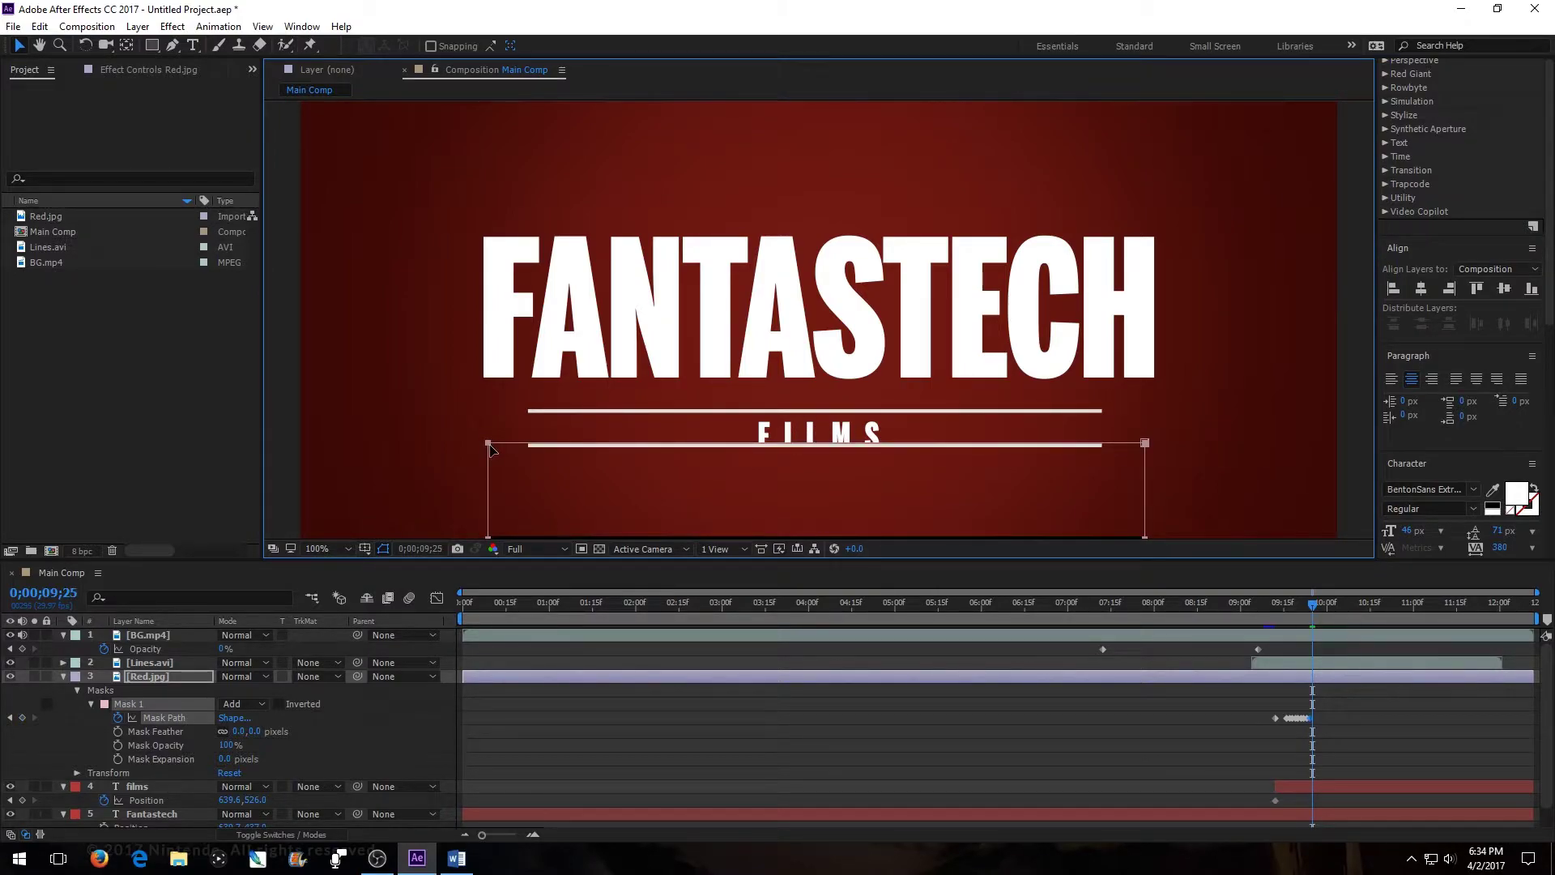
click(385, 549)
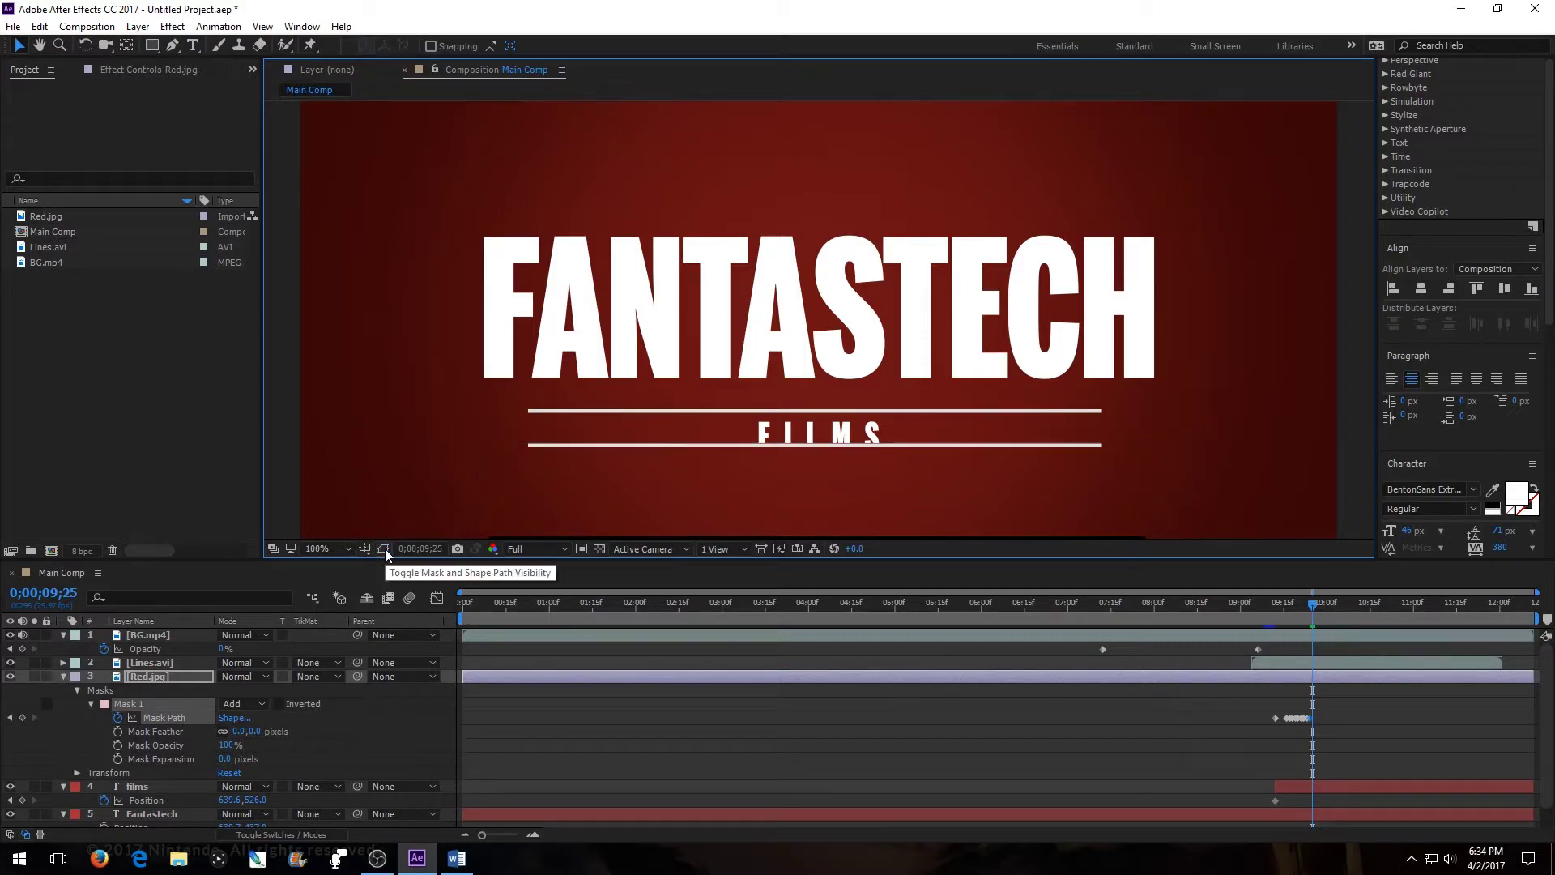
key(Page_Down)
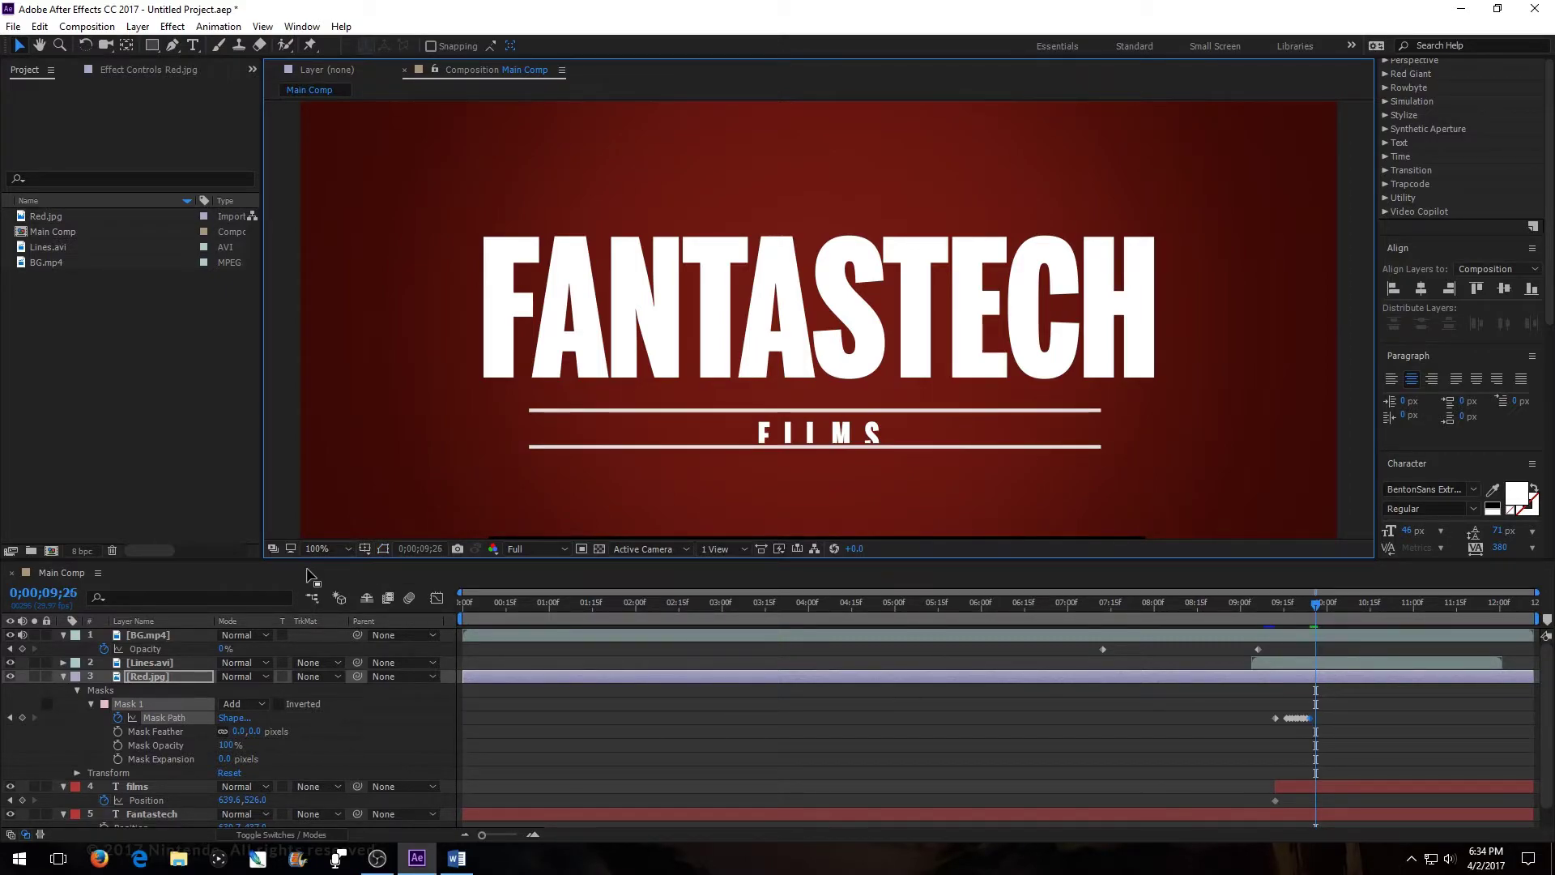
click(384, 550)
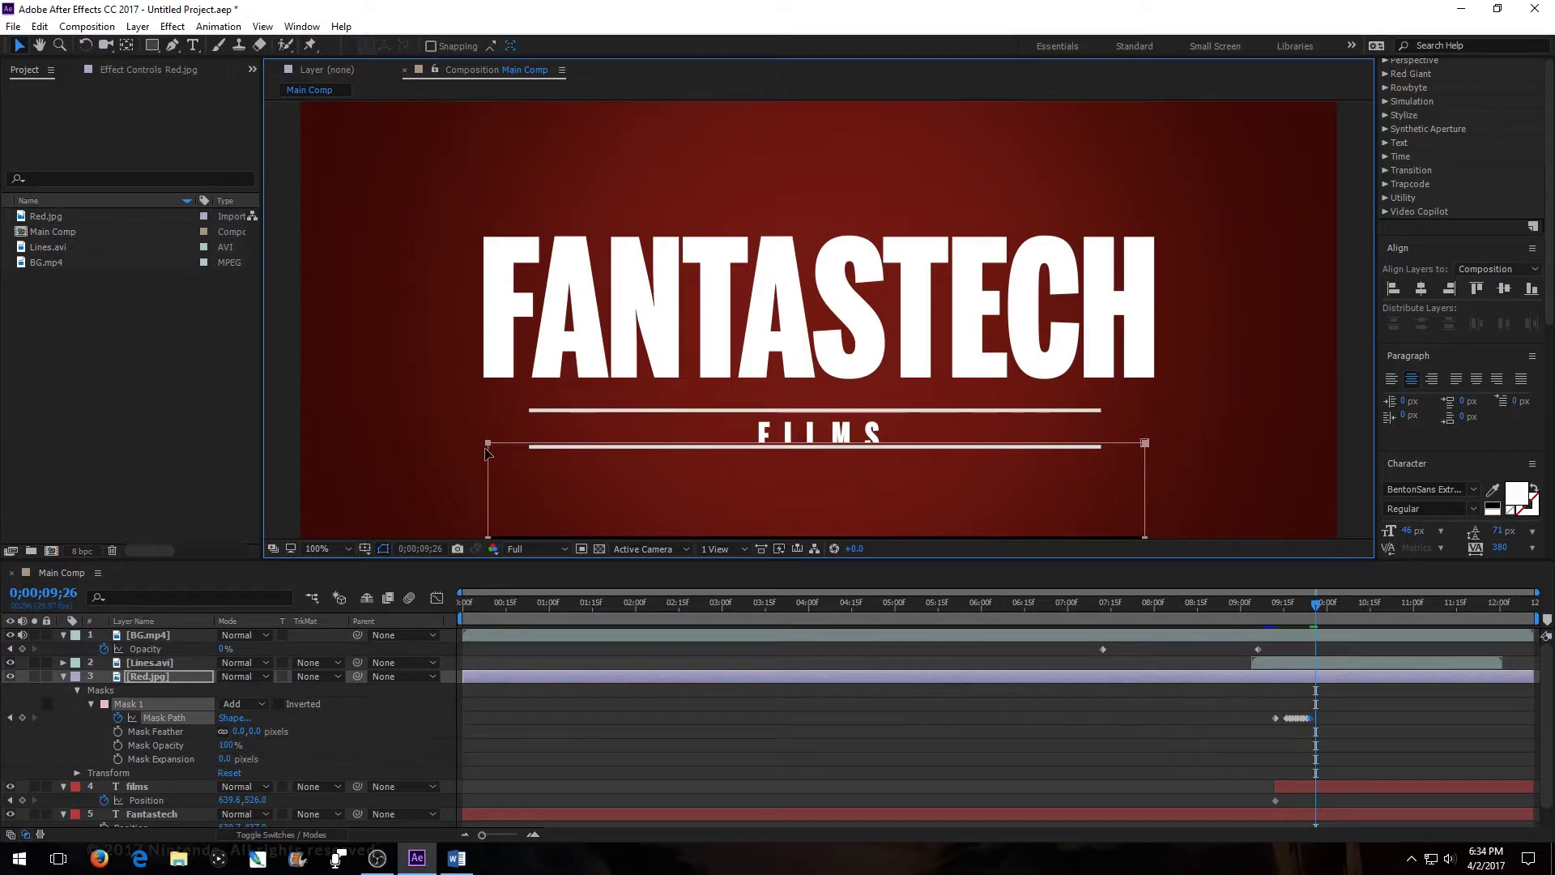
drag(487, 446, 488, 447)
drag(488, 447, 489, 448)
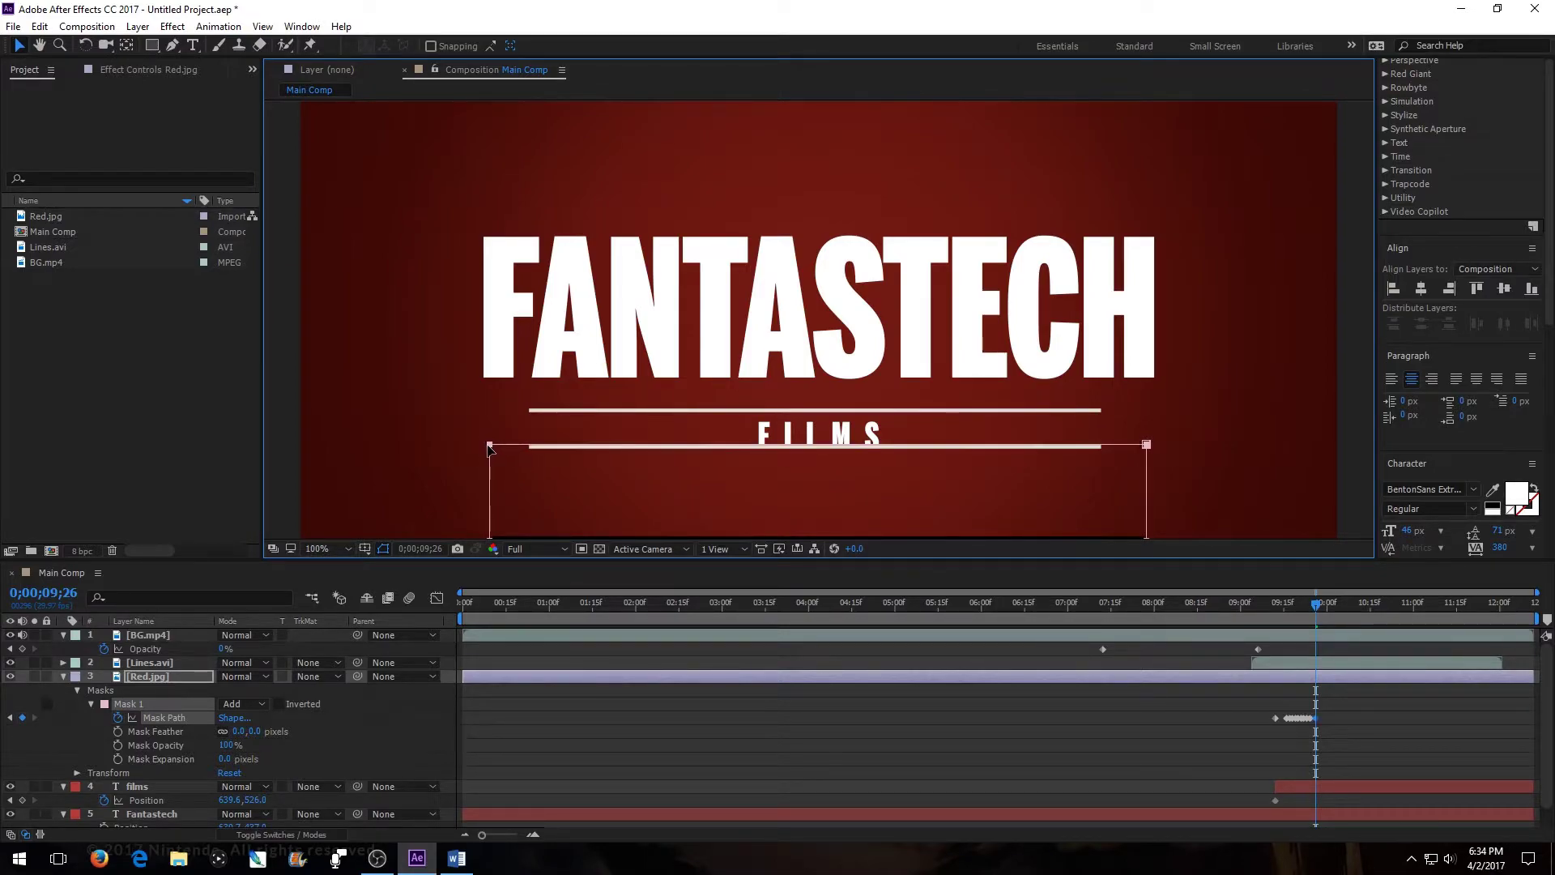
click(385, 548)
- Shift the mask down to meet the lower line at 0;00;09;27
key(Page_Down)
key(Page_Down)
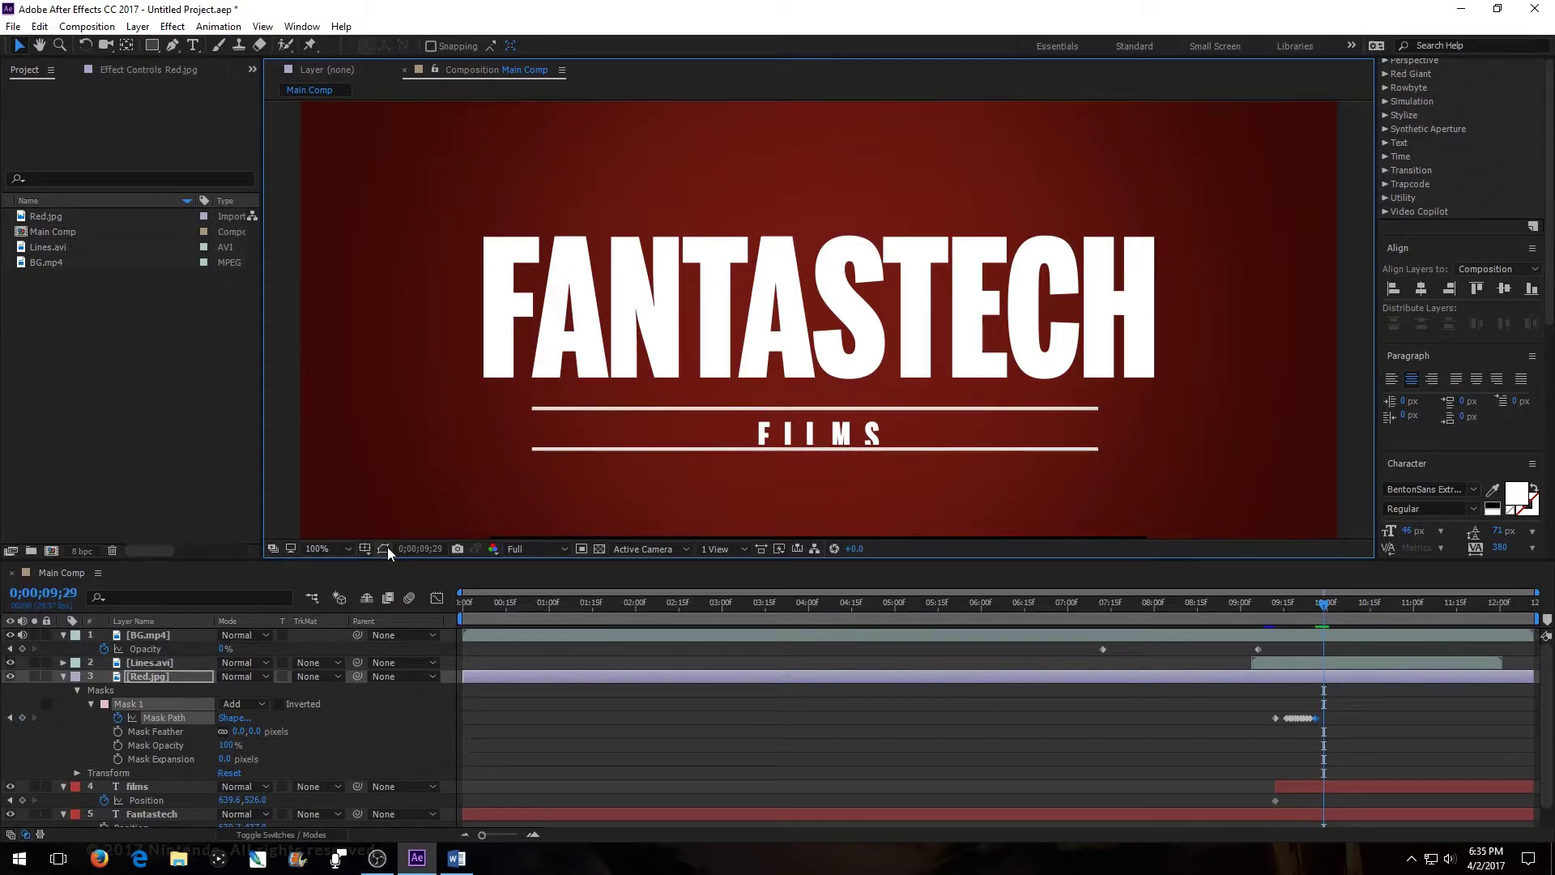
key(Page_Up)
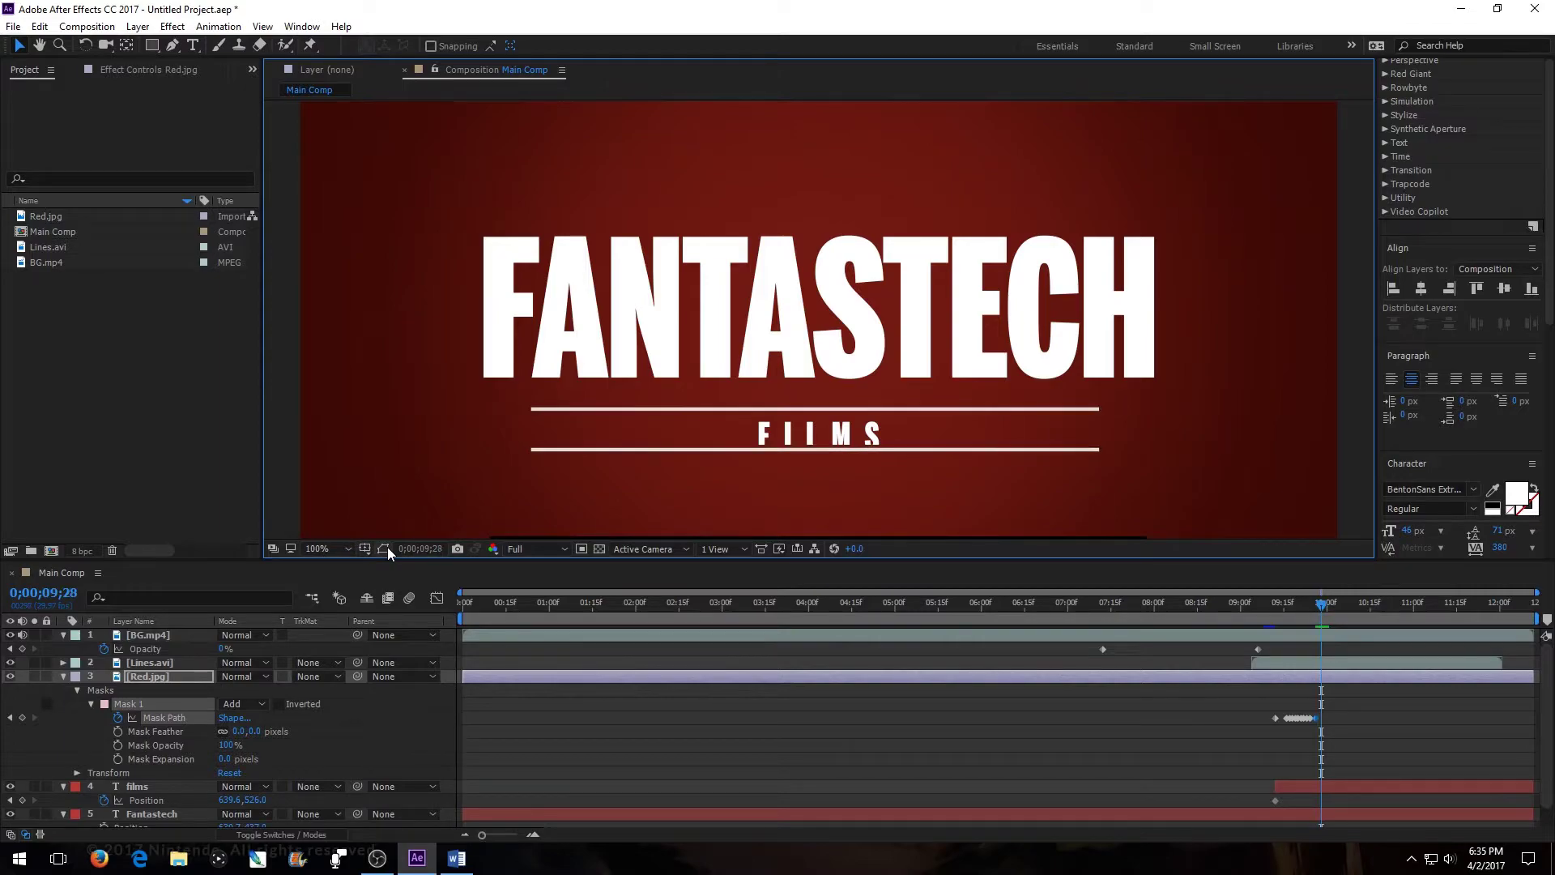
key(Page_Up)
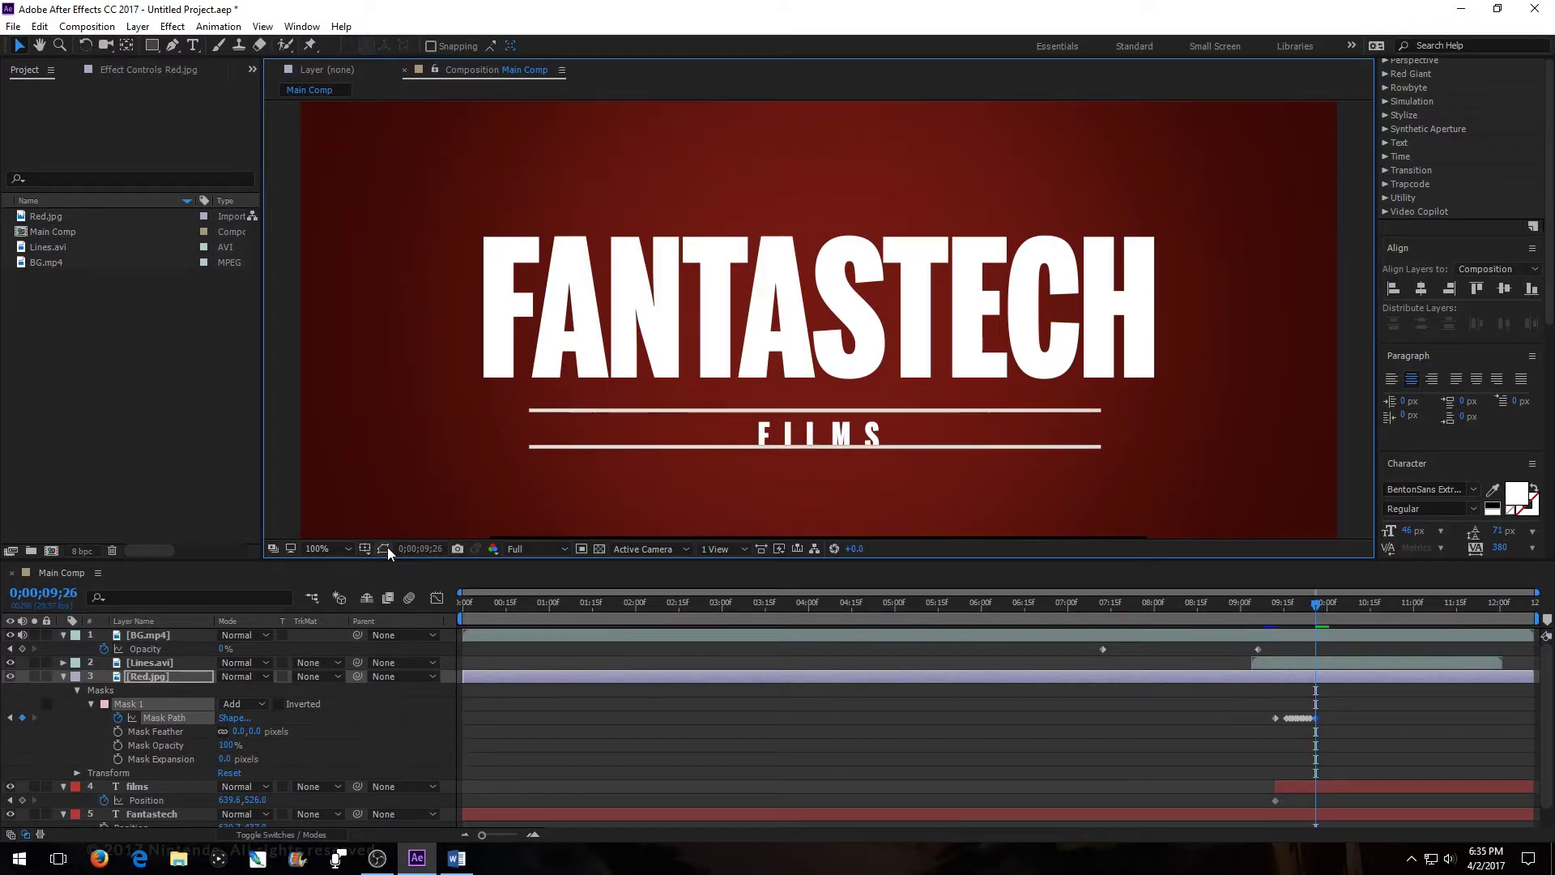
key(Page_Down)
click(386, 548)
drag(489, 448, 494, 450)
click(386, 549)
- Lower the mask to the lower line at 0;00;09;28, keyframing its path on that frame
key(Page_Down)
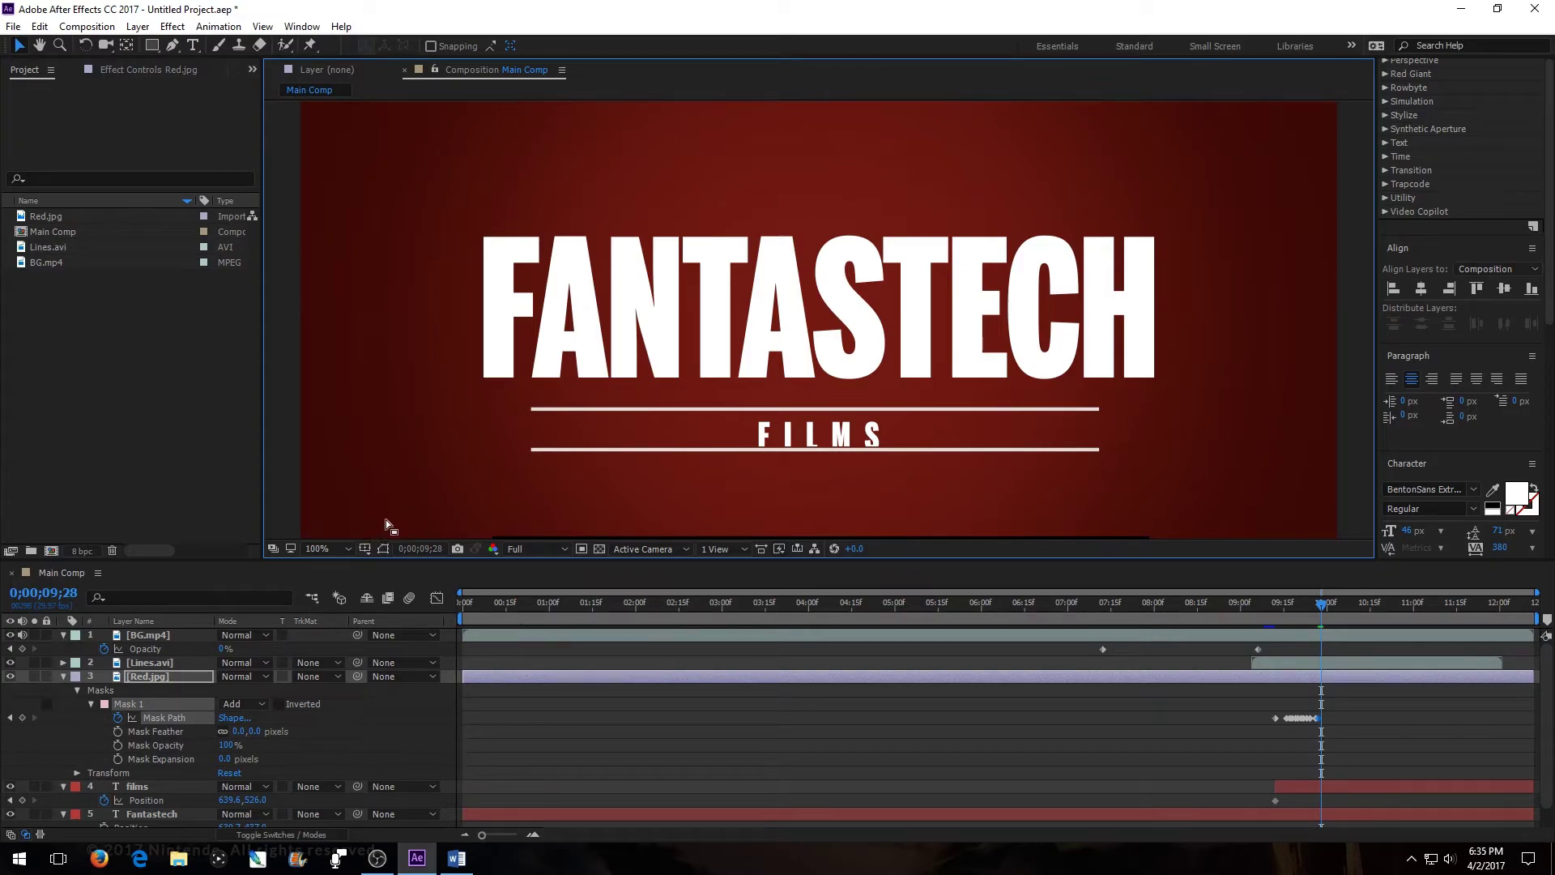
click(383, 549)
drag(492, 446, 495, 448)
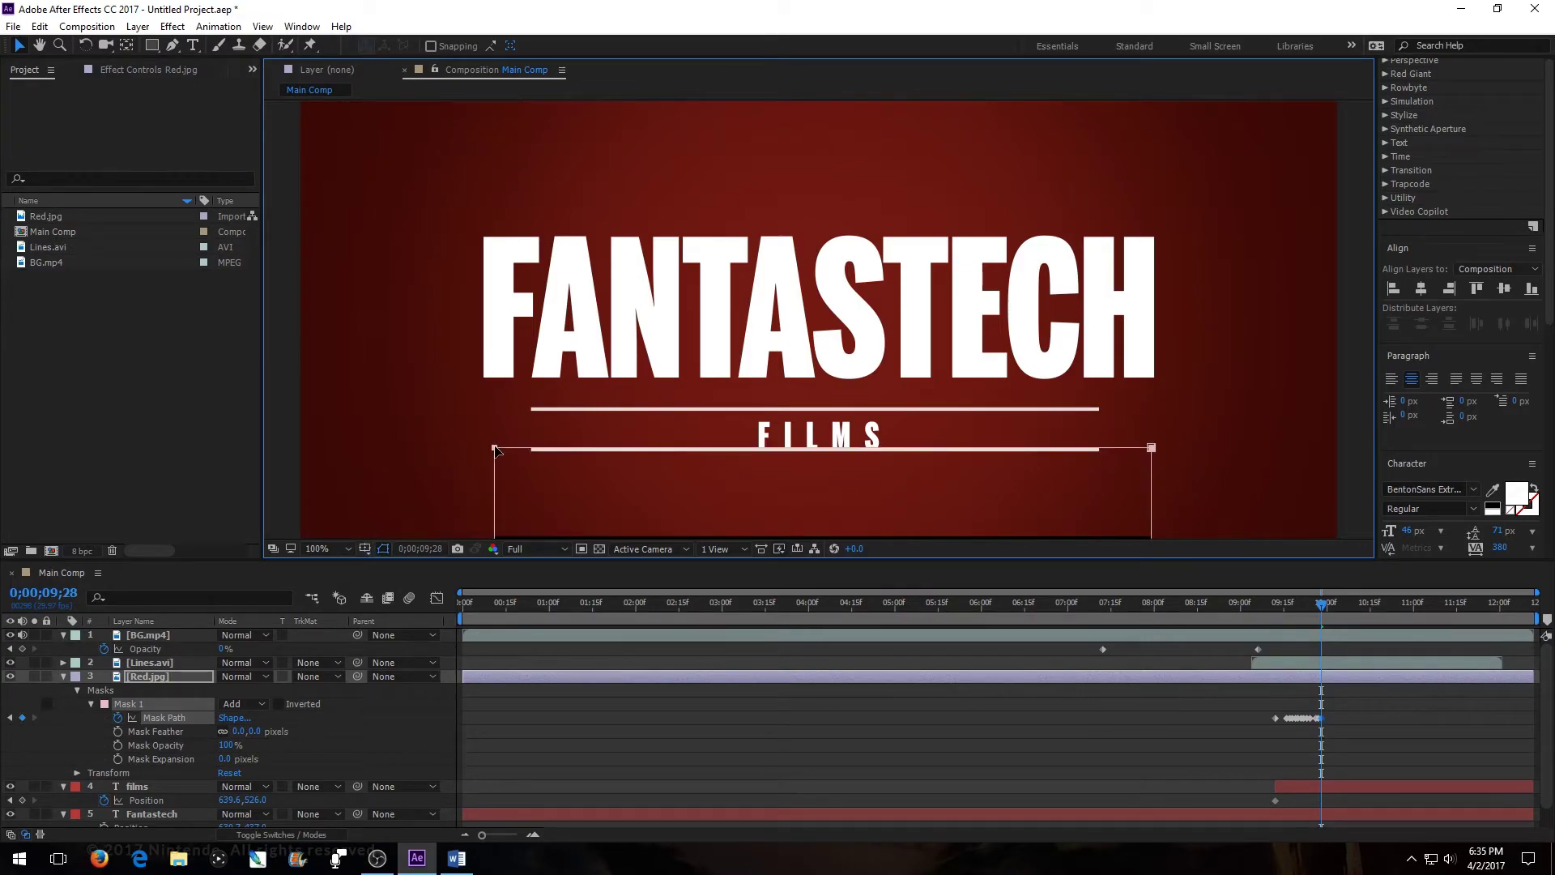
click(382, 544)
- At 0;00;09;28, set the films layer's Position to 639.6, 518.0
key(Page_Down)
key(Page_Up)
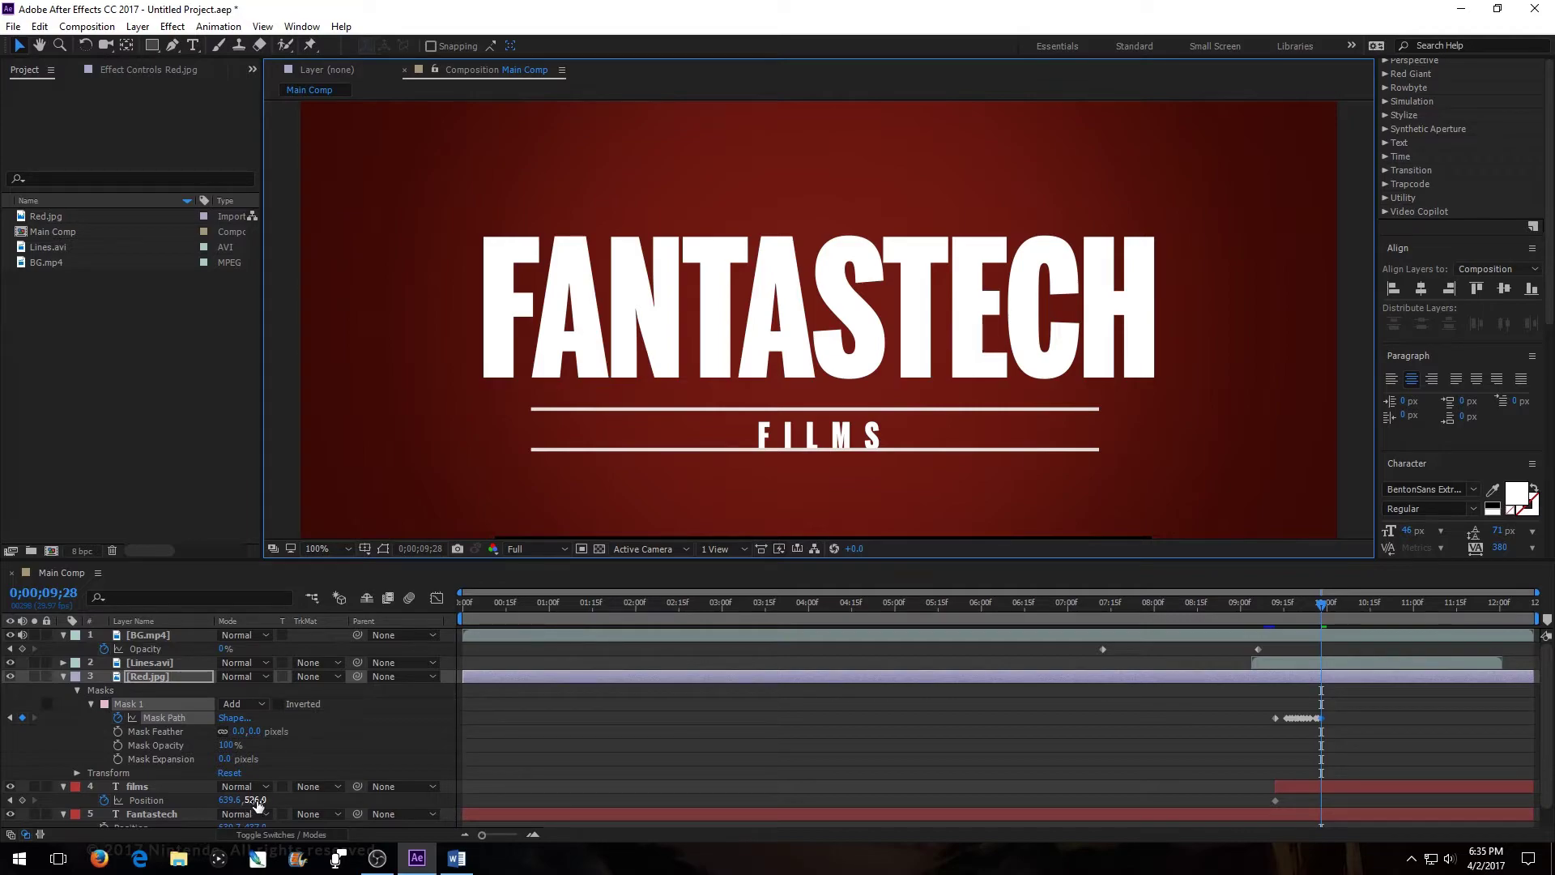
drag(256, 800, 246, 803)
click(217, 478)
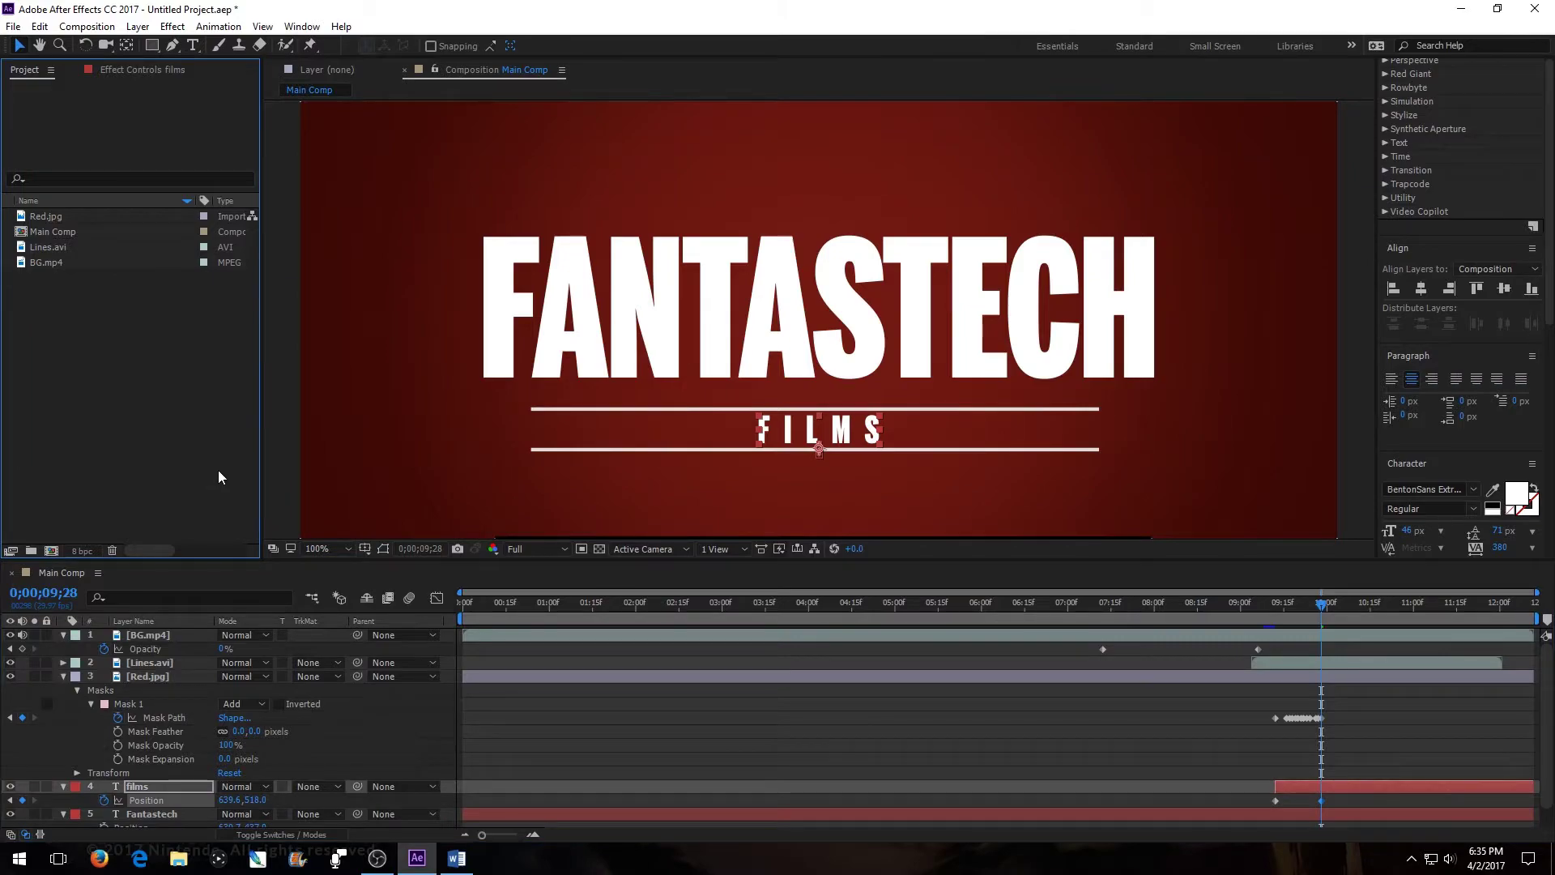
click(273, 473)
- Preview the films reveal between the lines from 0;00;09;01, and again from 0;00;08;17
drag(1320, 608, 1242, 639)
scroll(1472, 174, up, 5)
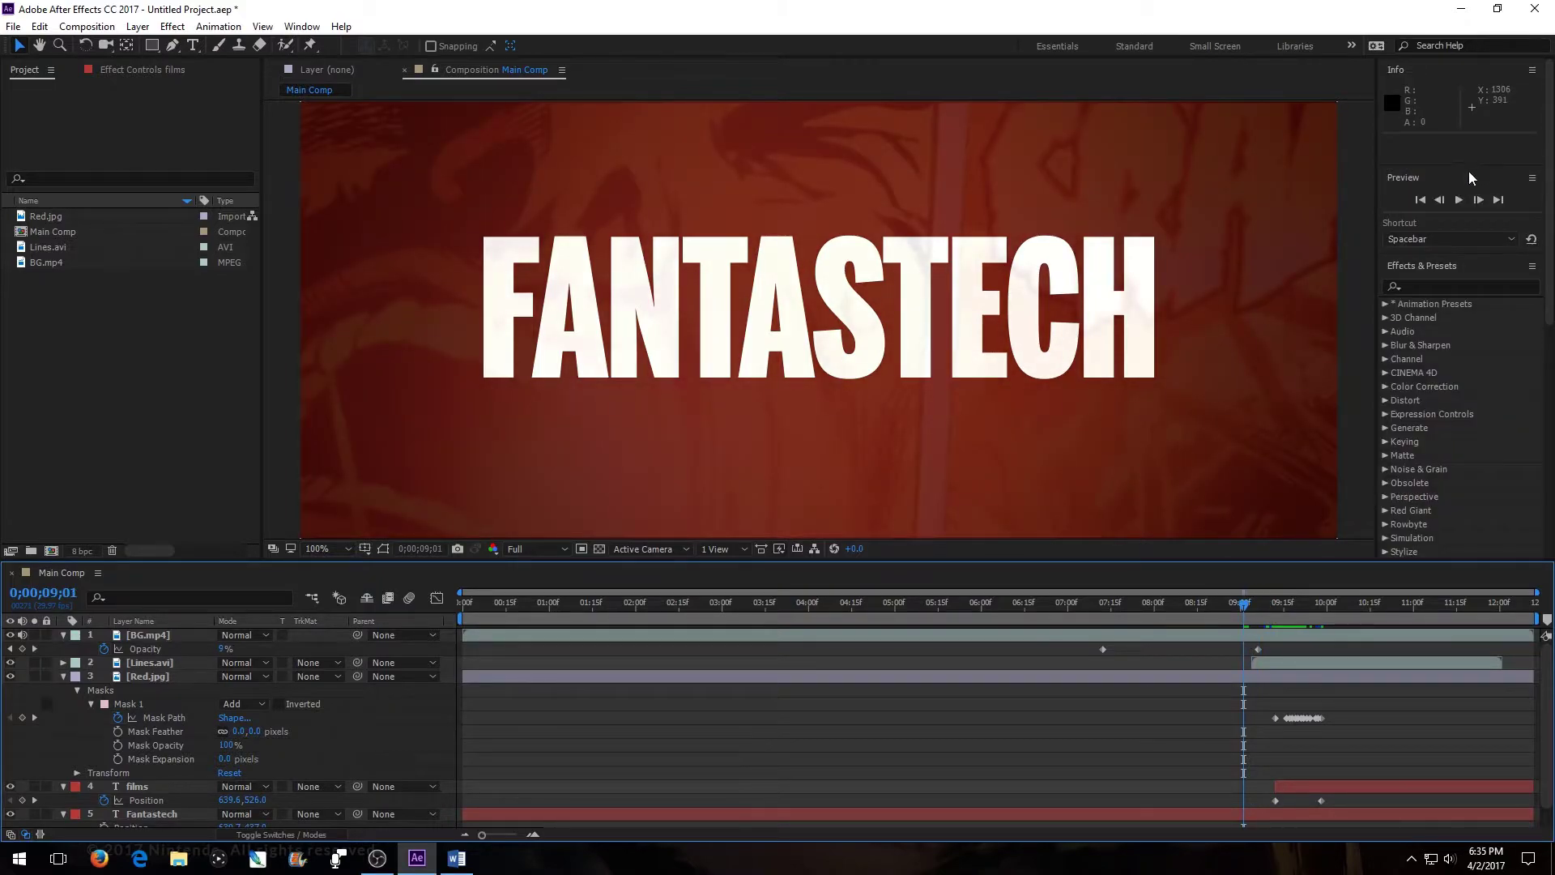
click(1459, 200)
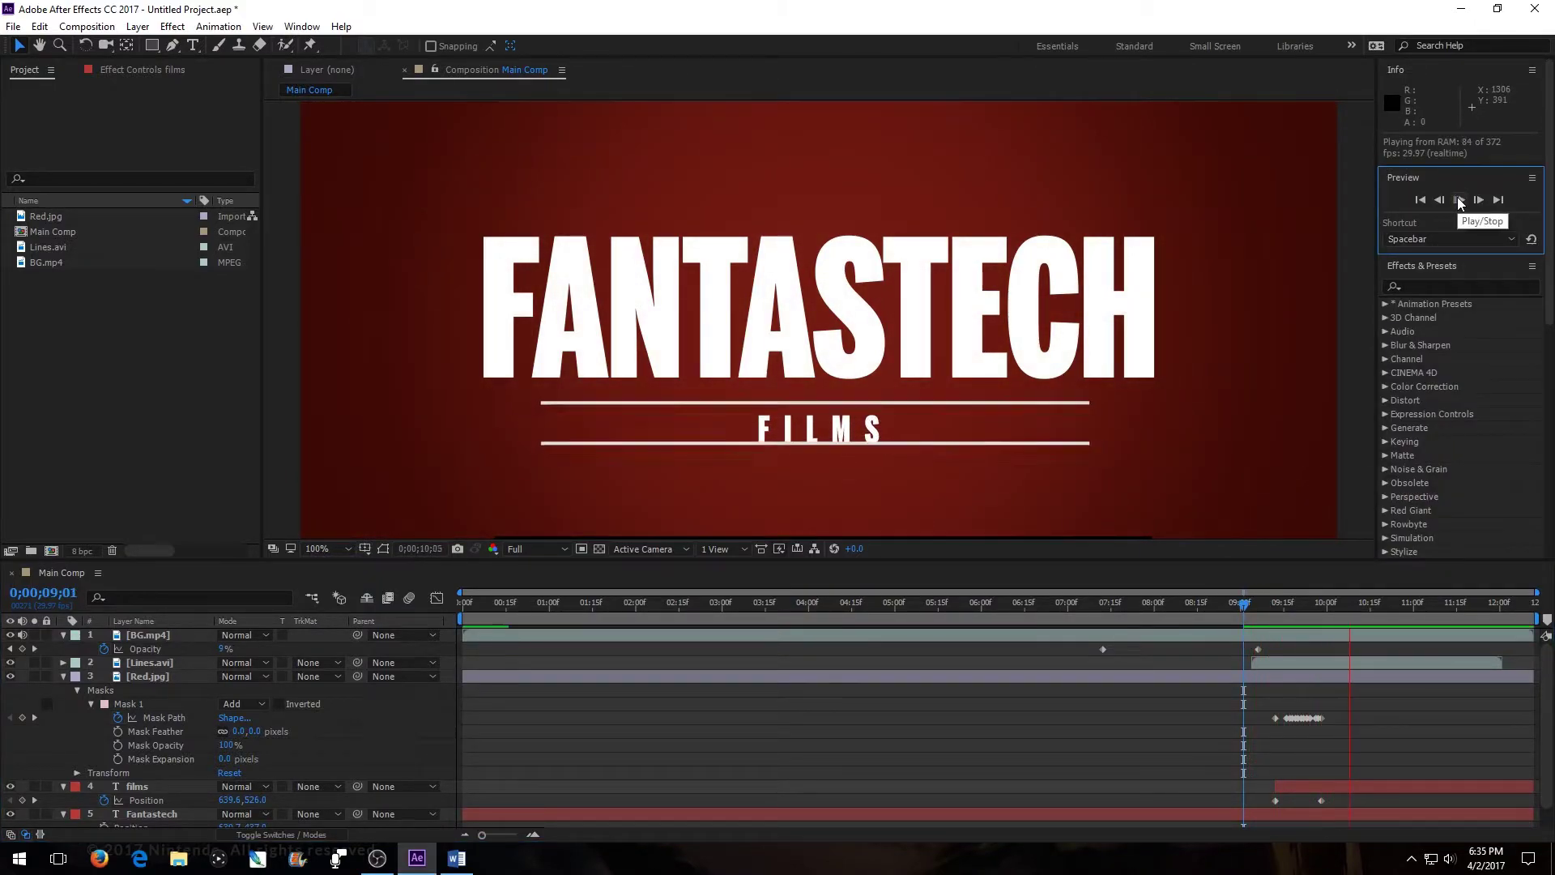
click(1460, 200)
drag(1534, 606, 1204, 763)
click(1460, 200)
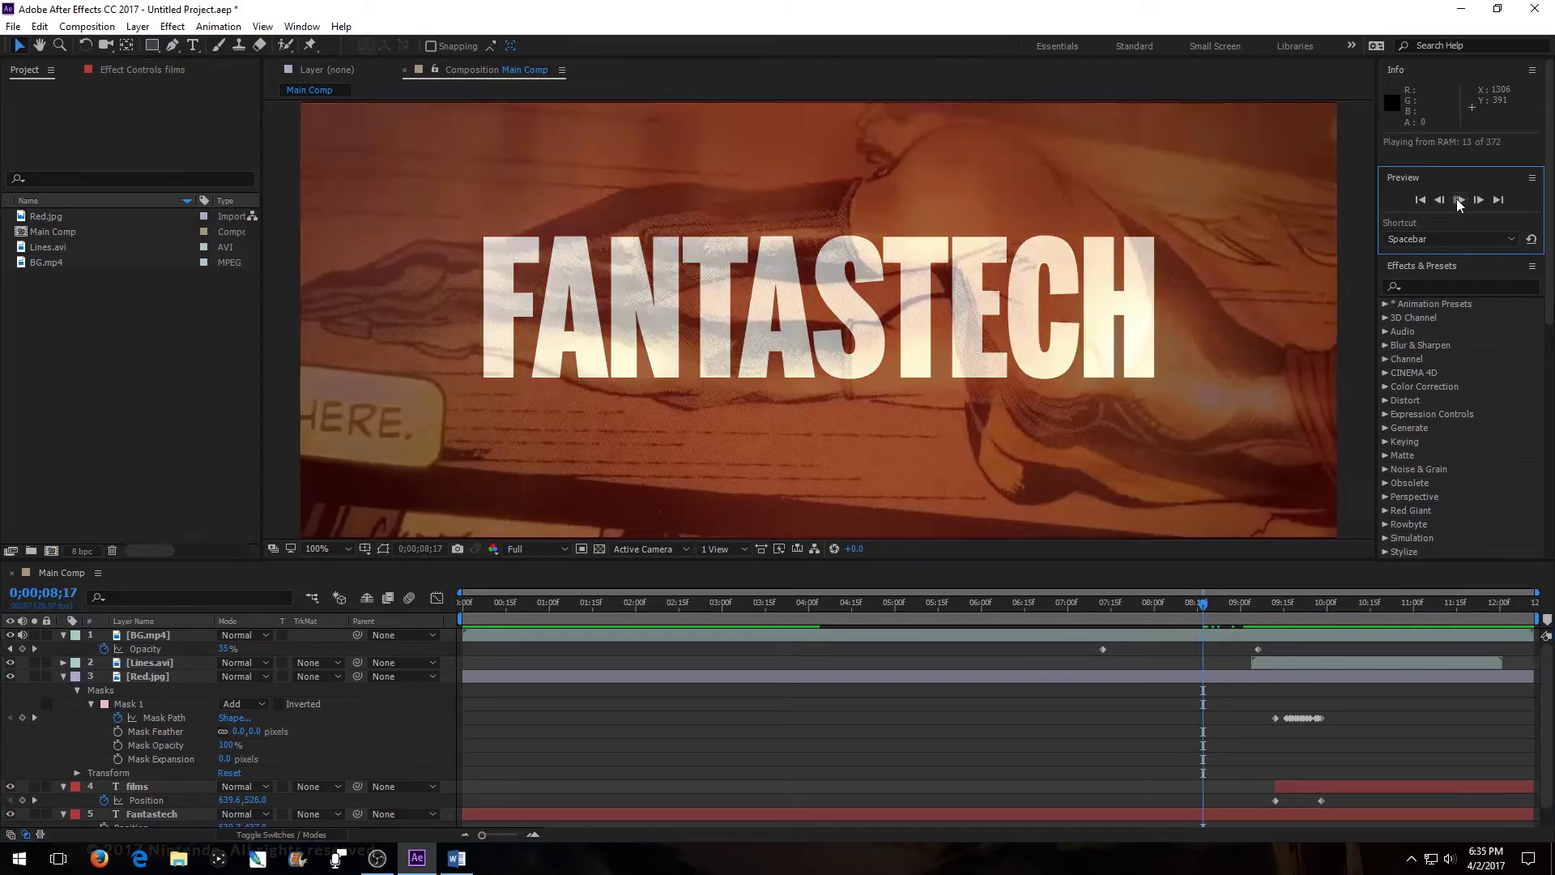
click(1459, 200)
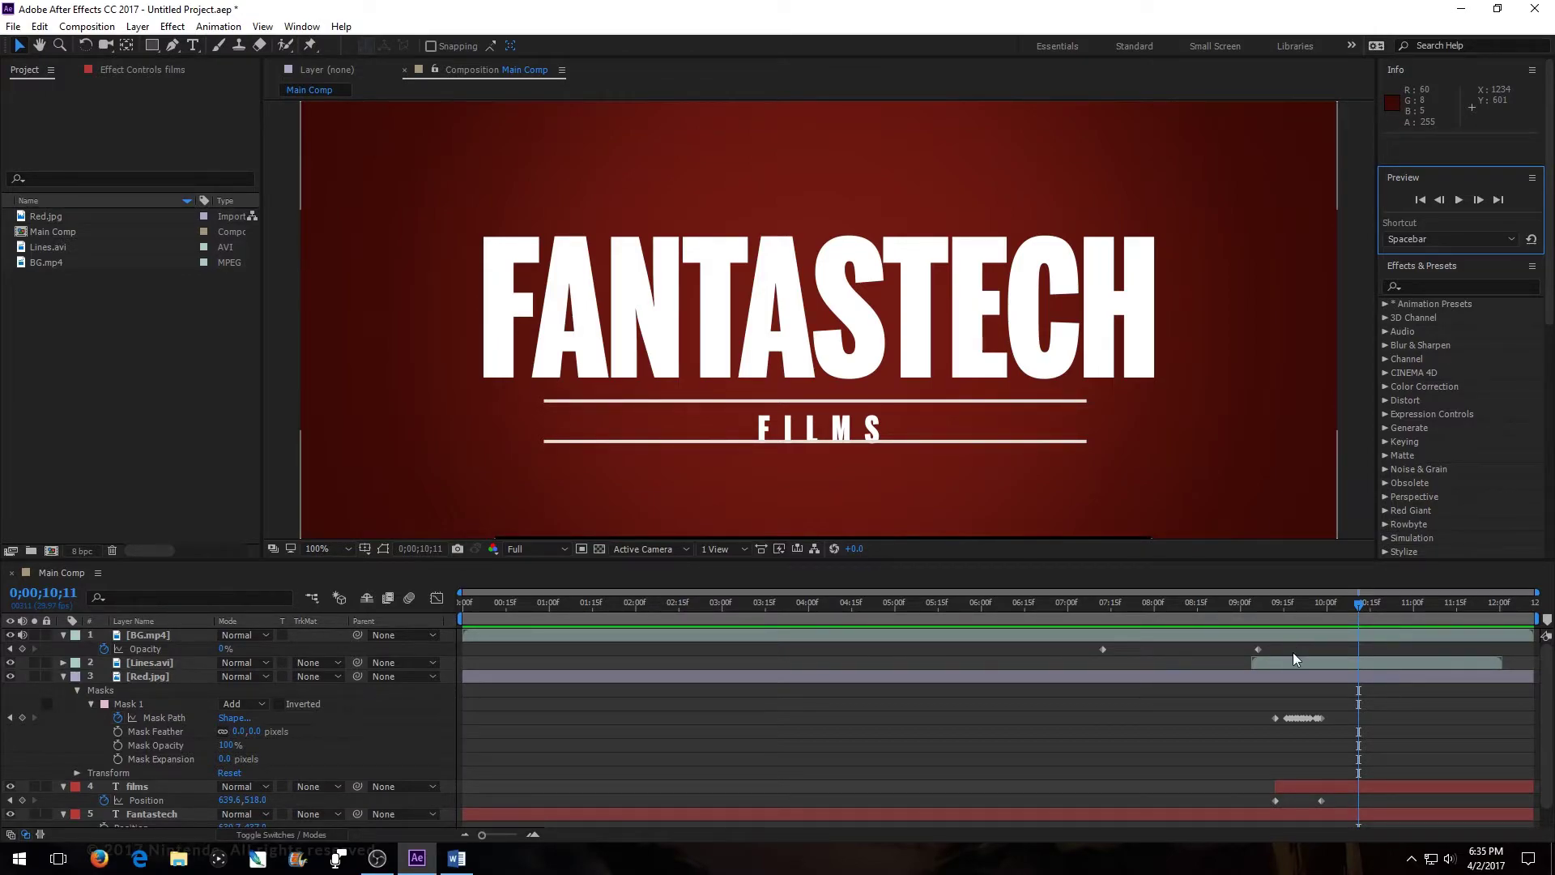
- At 0;00;11;22, keyframe the films layer's Position at 639.6, 475.0 to keep the text between the rising lines
drag(1359, 601, 1323, 618)
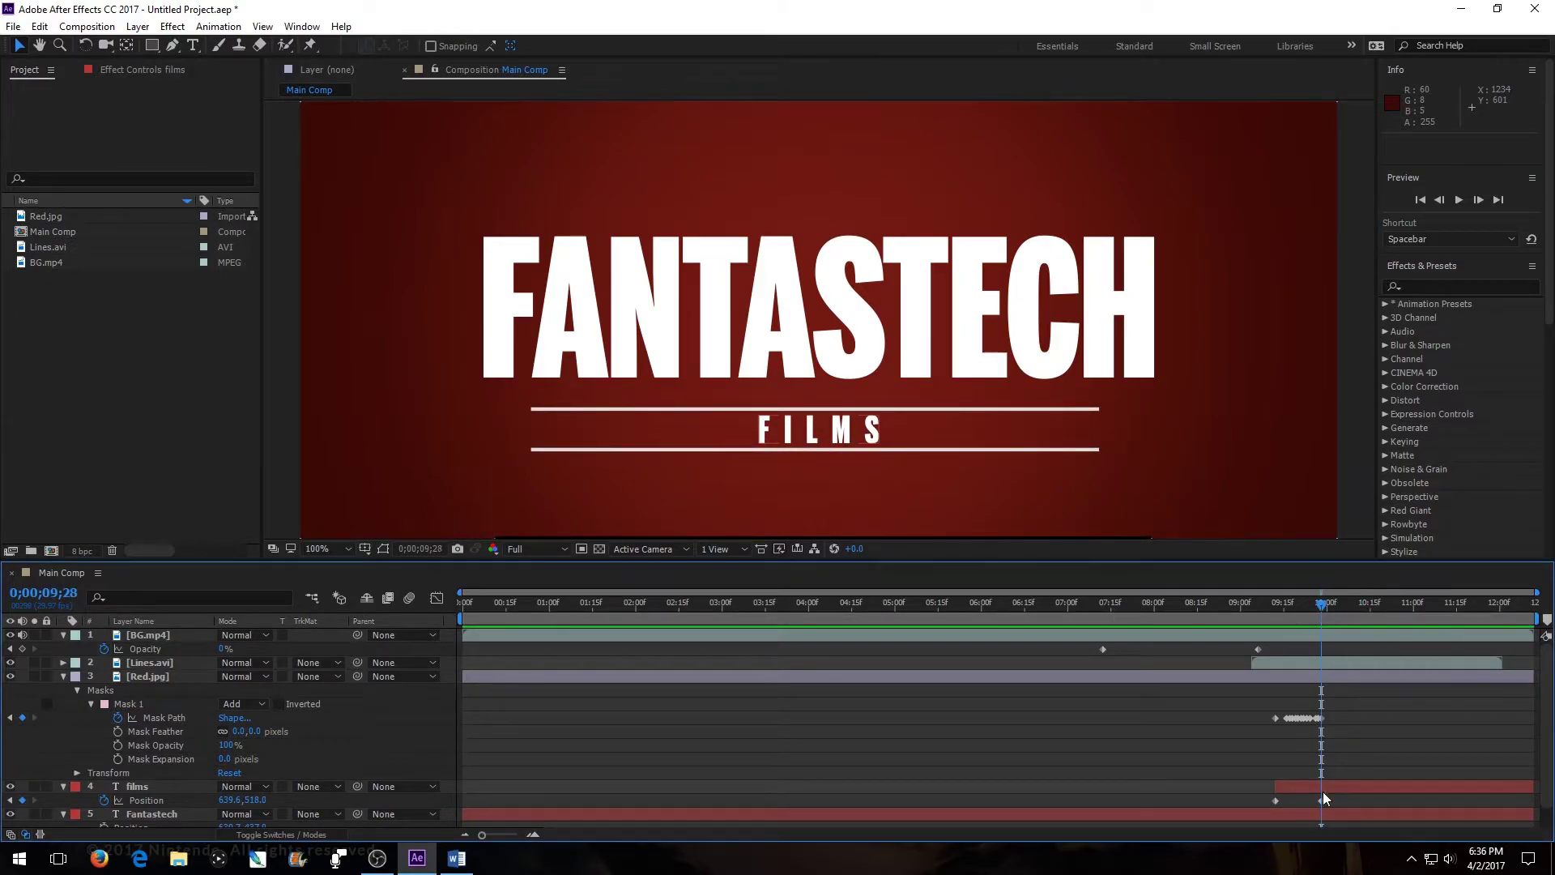
drag(1326, 621, 1417, 646)
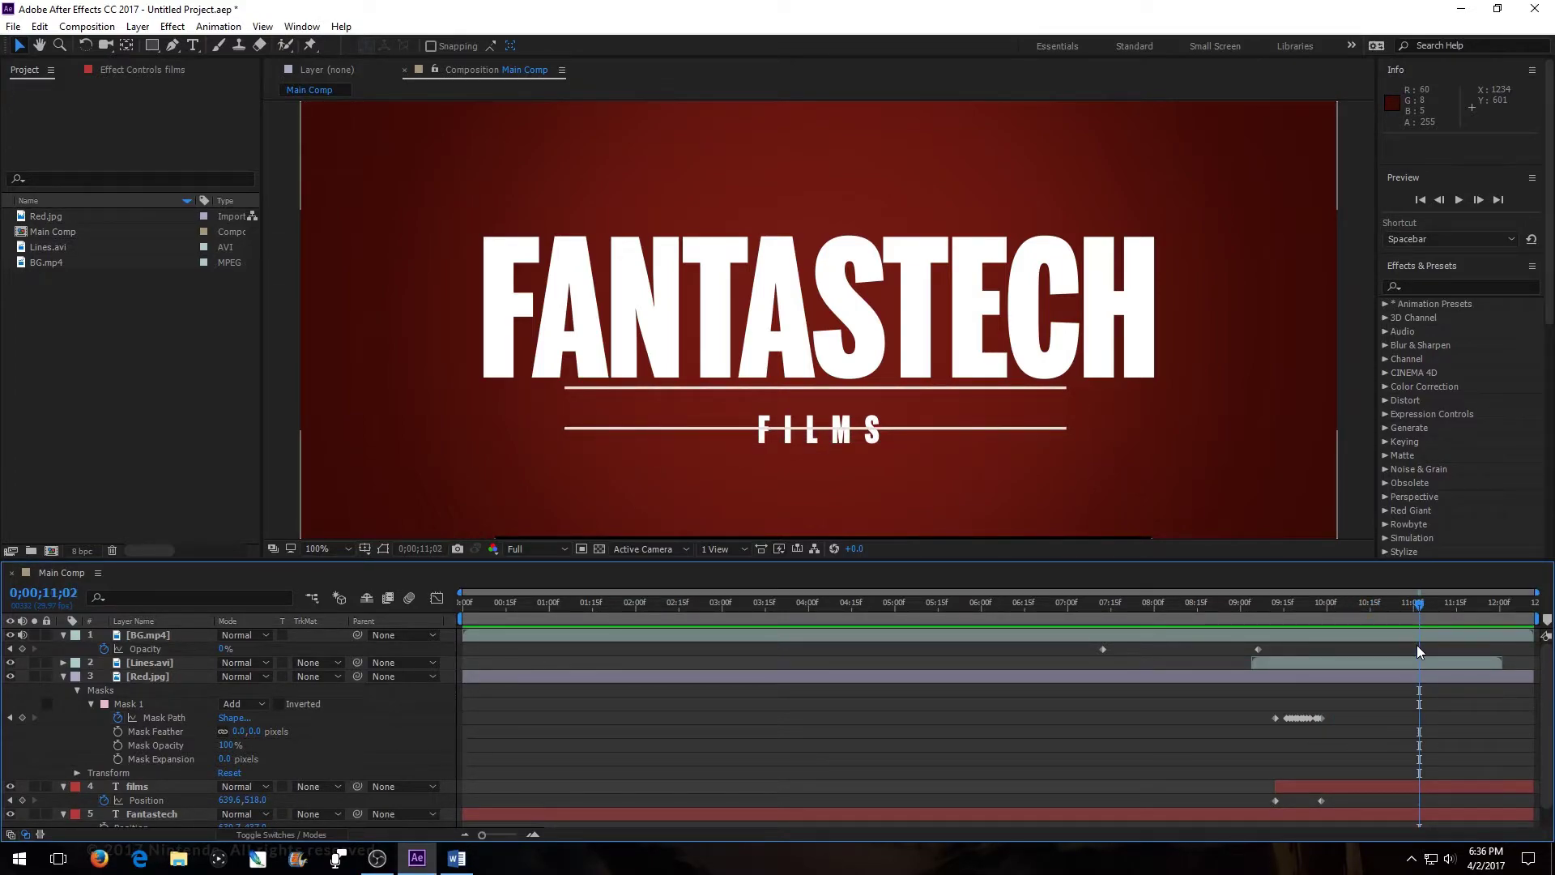
key(space)
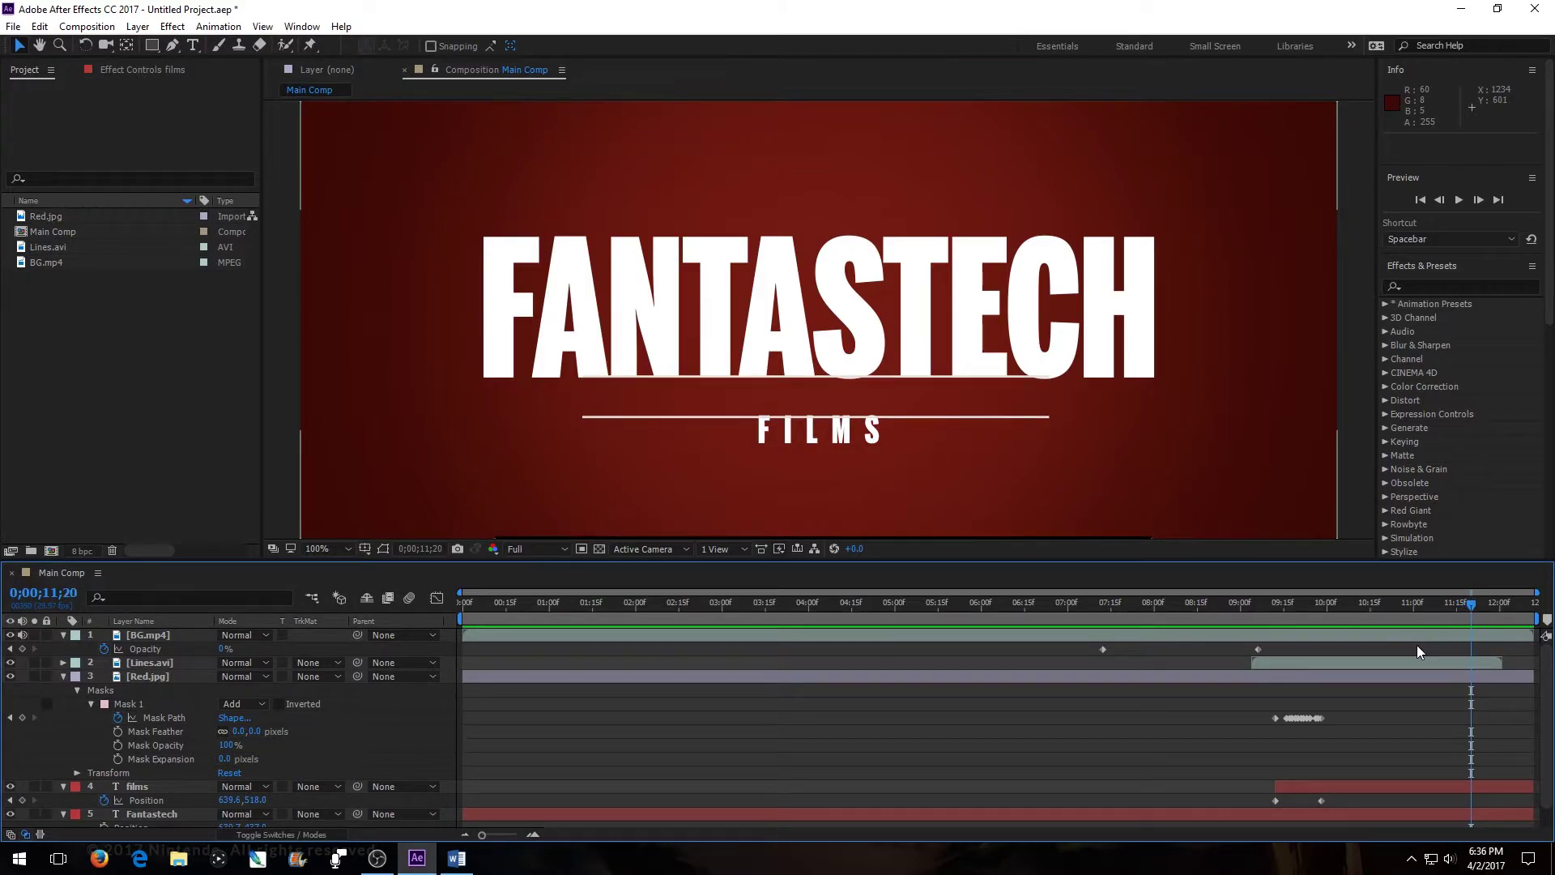
key(Page_Up)
key(Page_Up)
key(Page_Up)
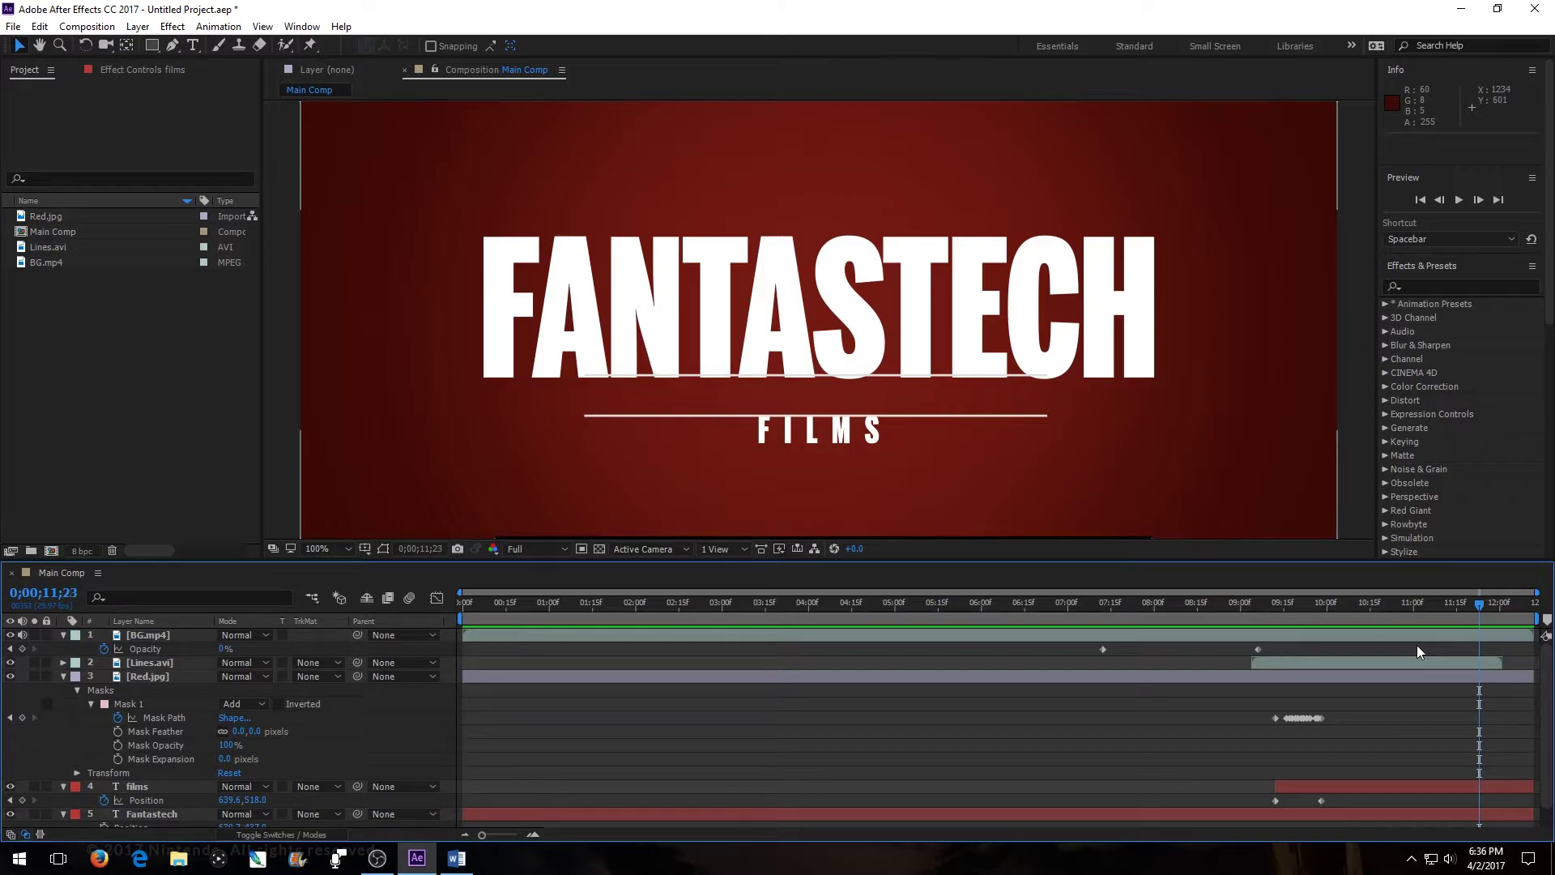
key(Page_Down)
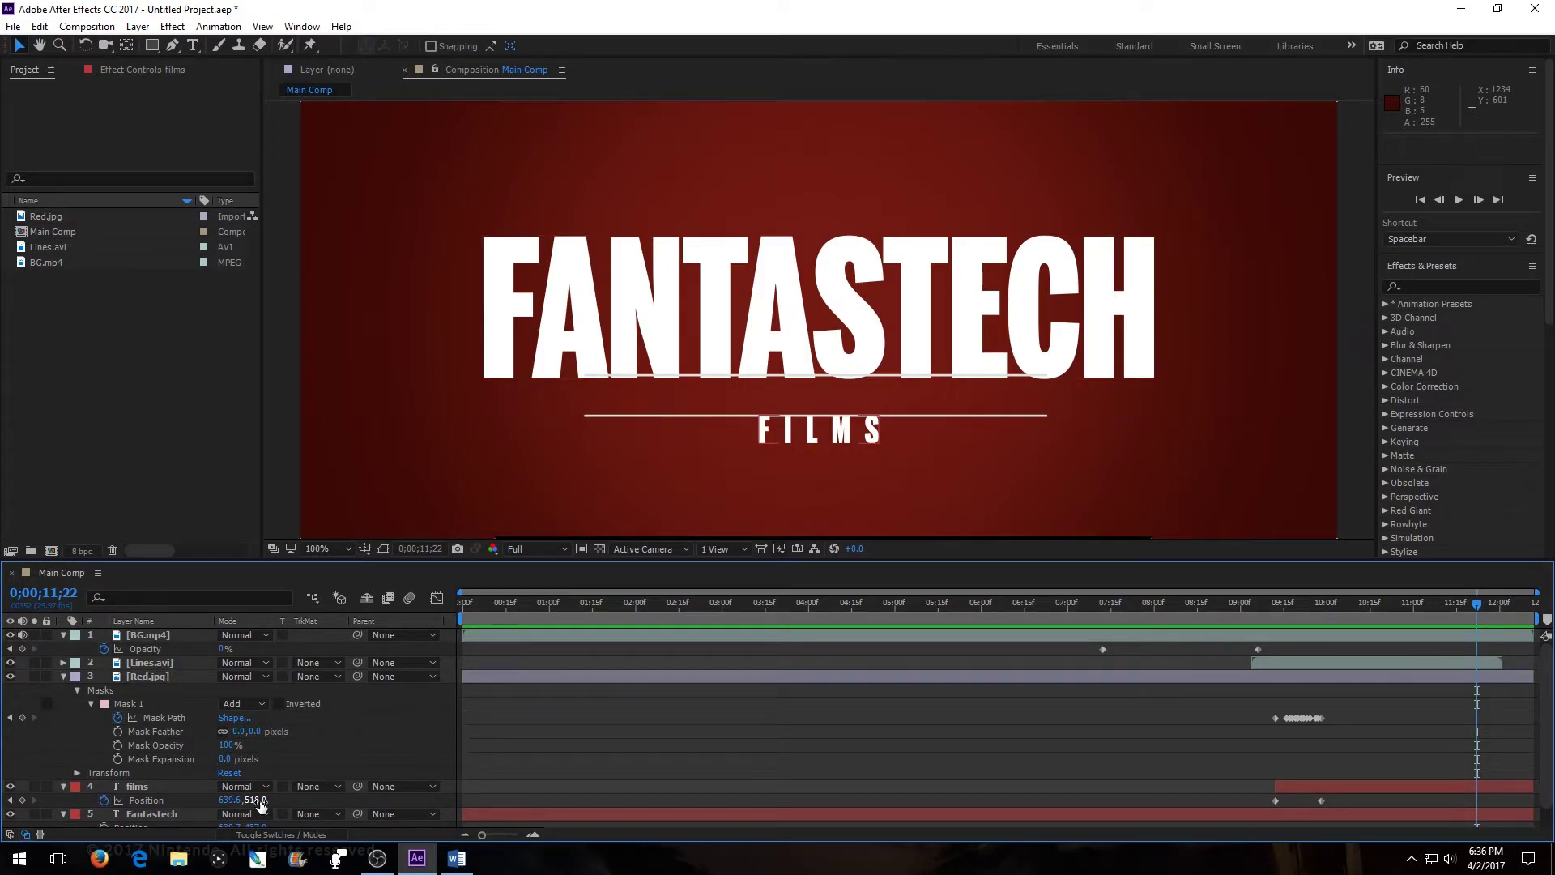
drag(259, 804, 198, 828)
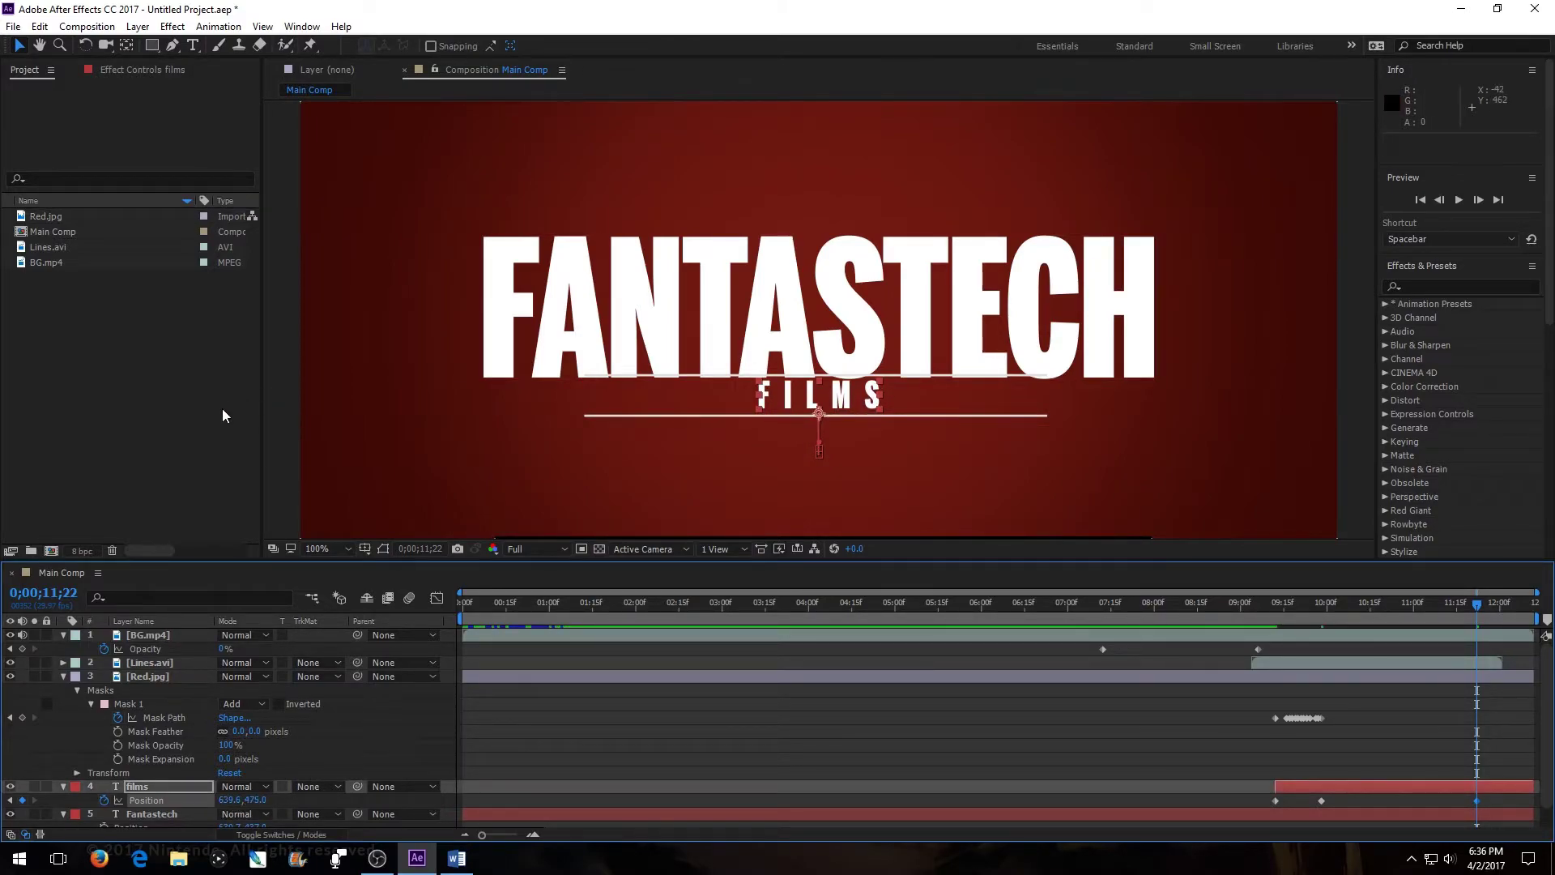
- Play back the animation from 0;00;08;28 to check that films moves up with the lines
drag(1477, 603, 1236, 701)
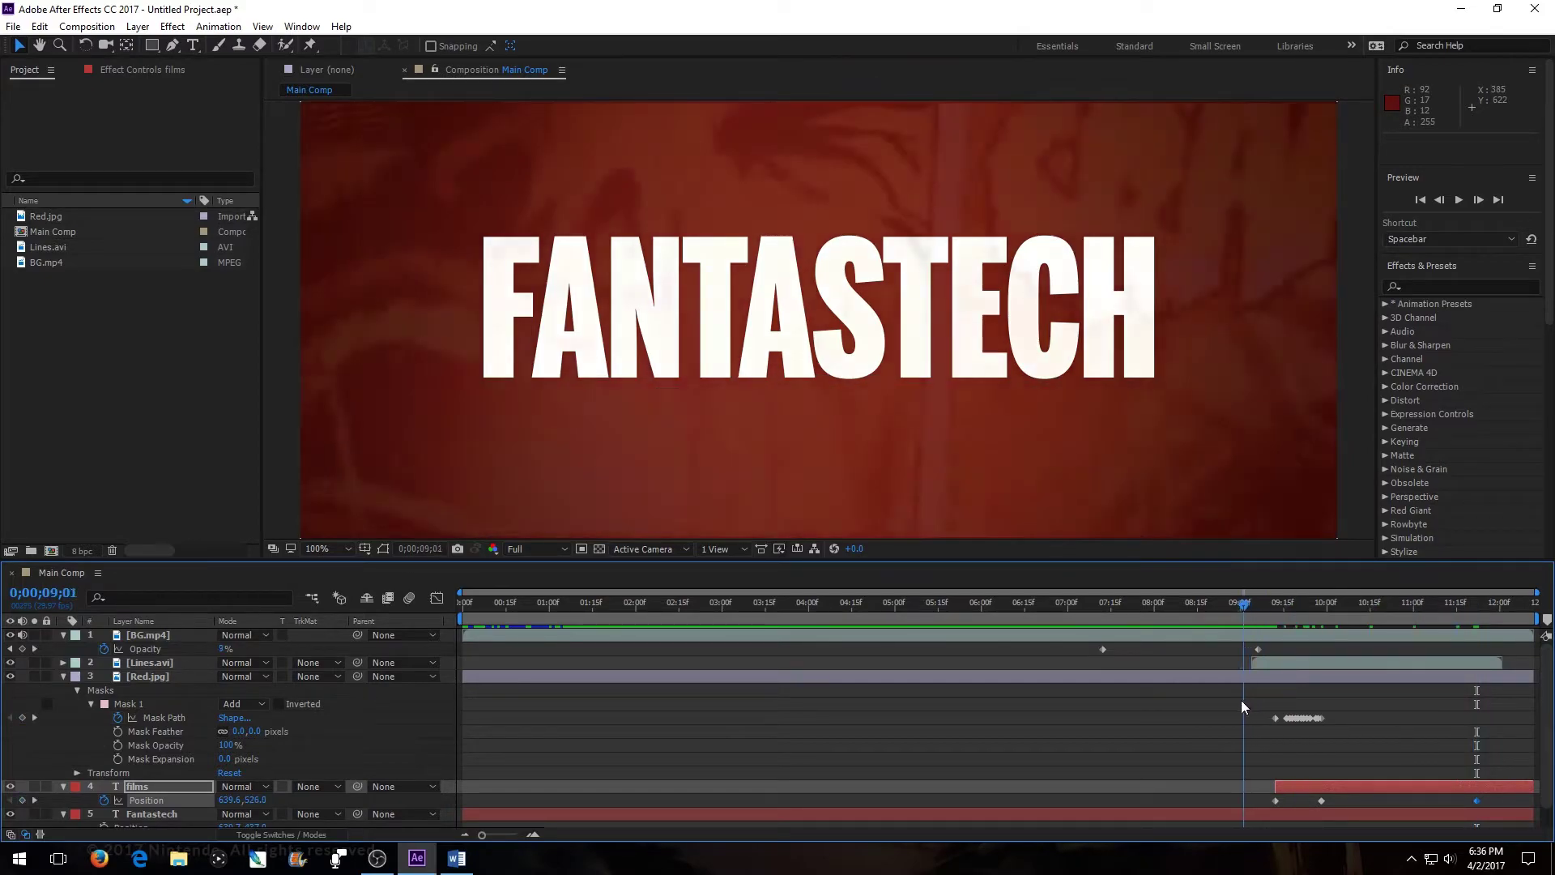
click(1459, 201)
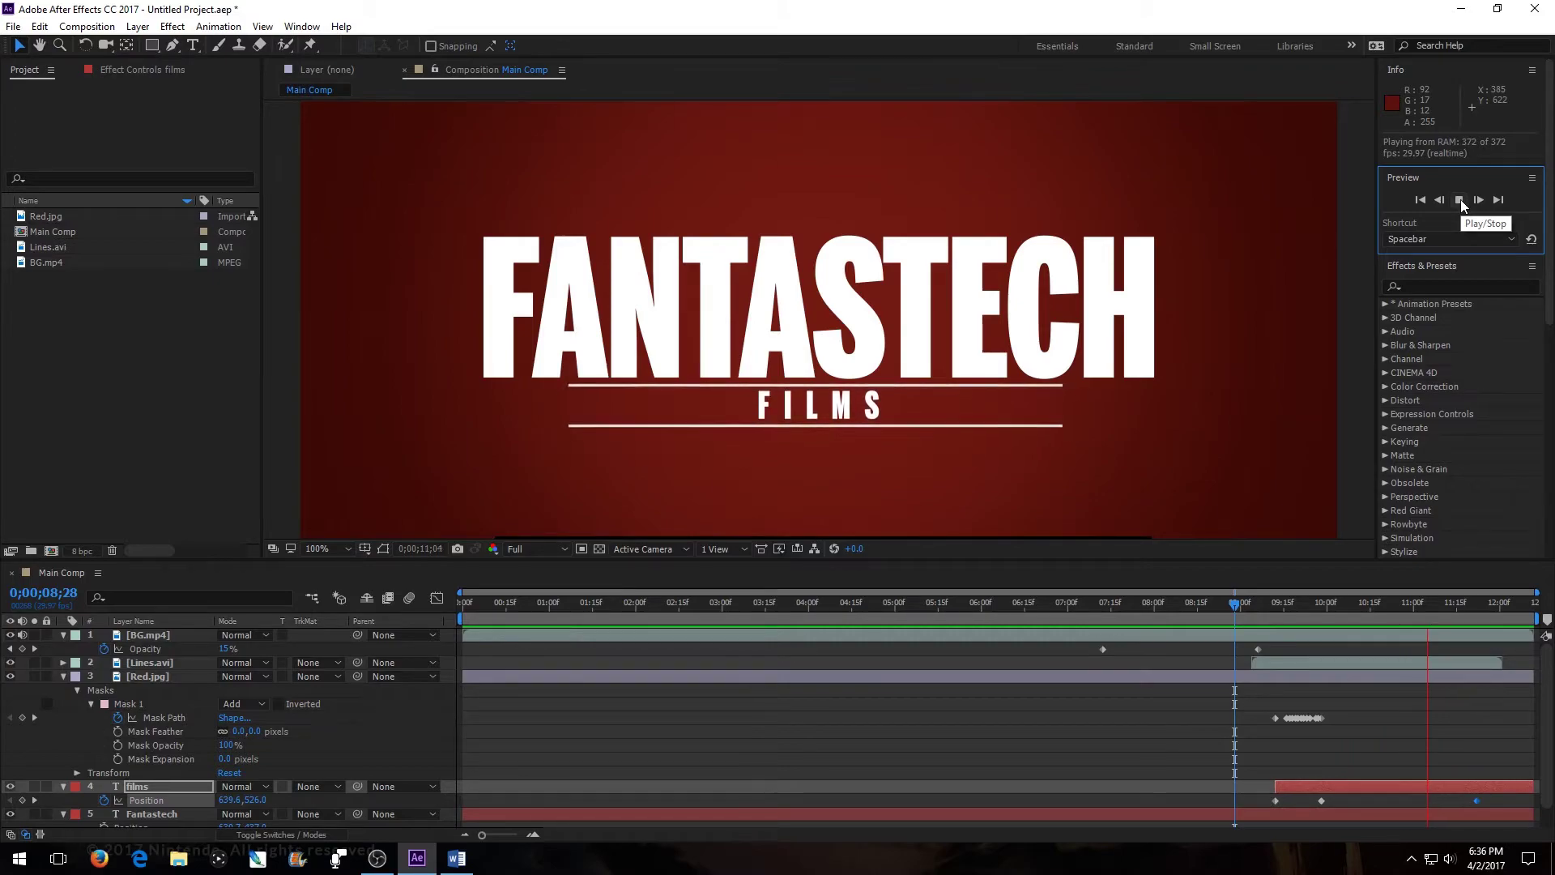
key(space)
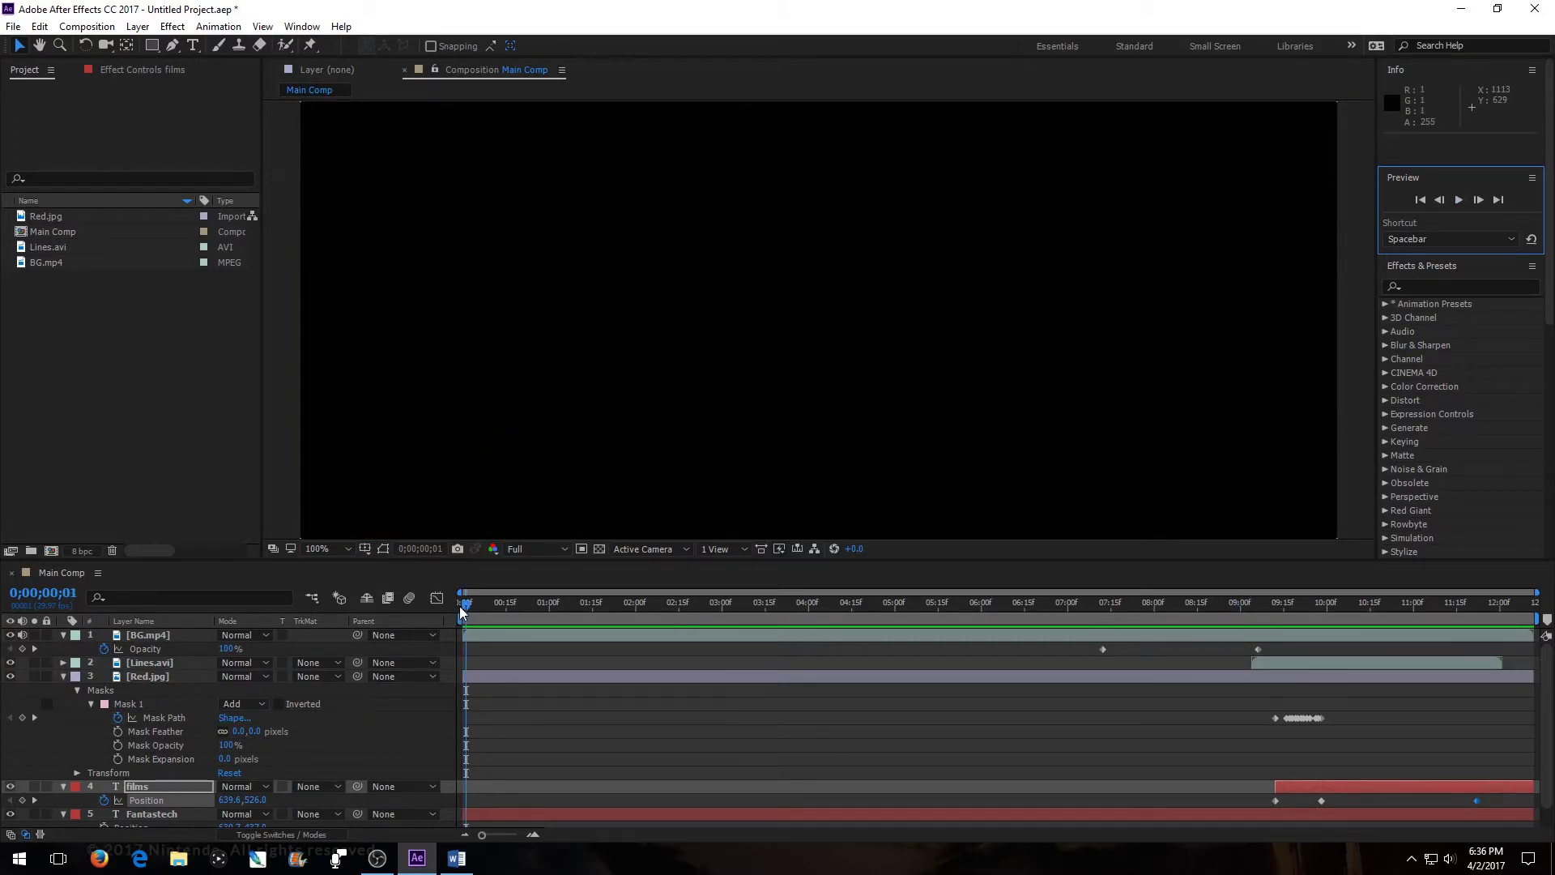
- Set the current time to the films position keyframe at 0;00;09;28 and locate the Fantastech layer's Position property
drag(467, 607, 1275, 711)
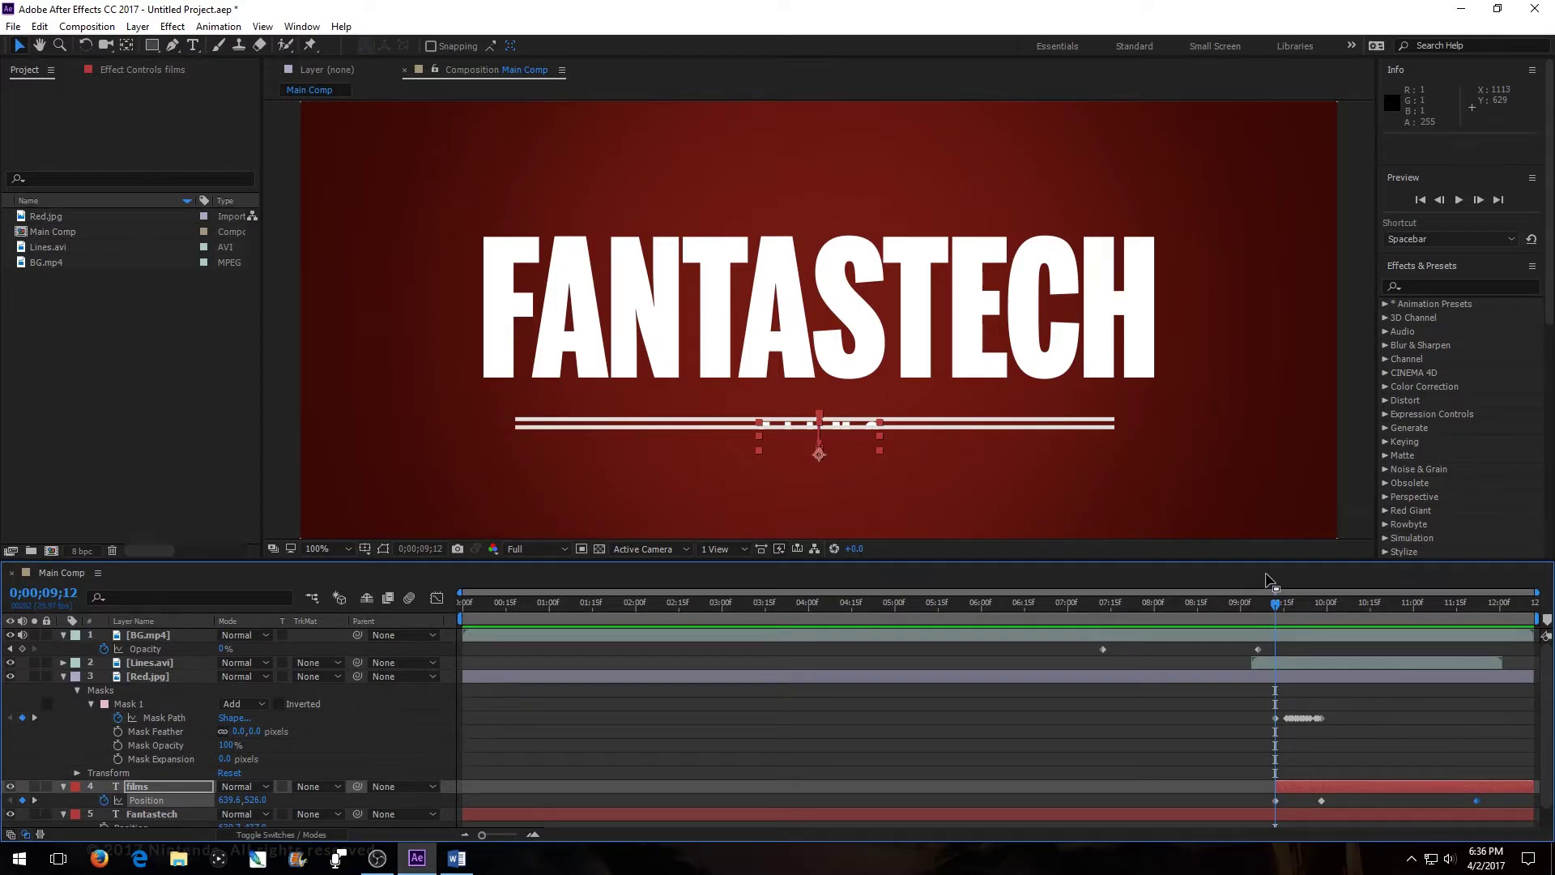
drag(1278, 608, 1327, 630)
key(Page_Up)
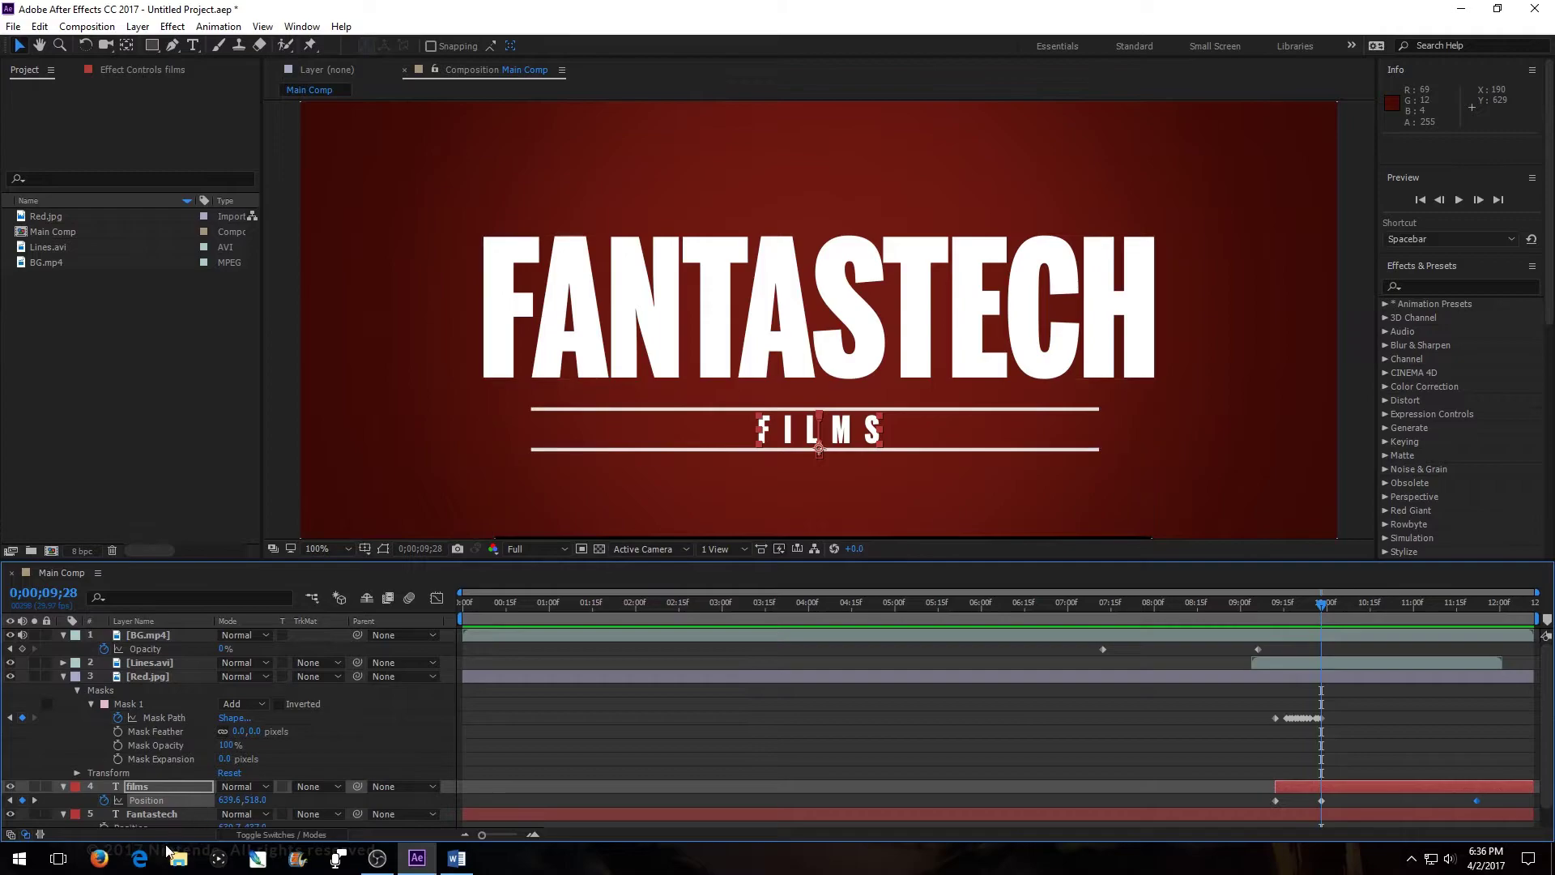
scroll(248, 684, down, 1)
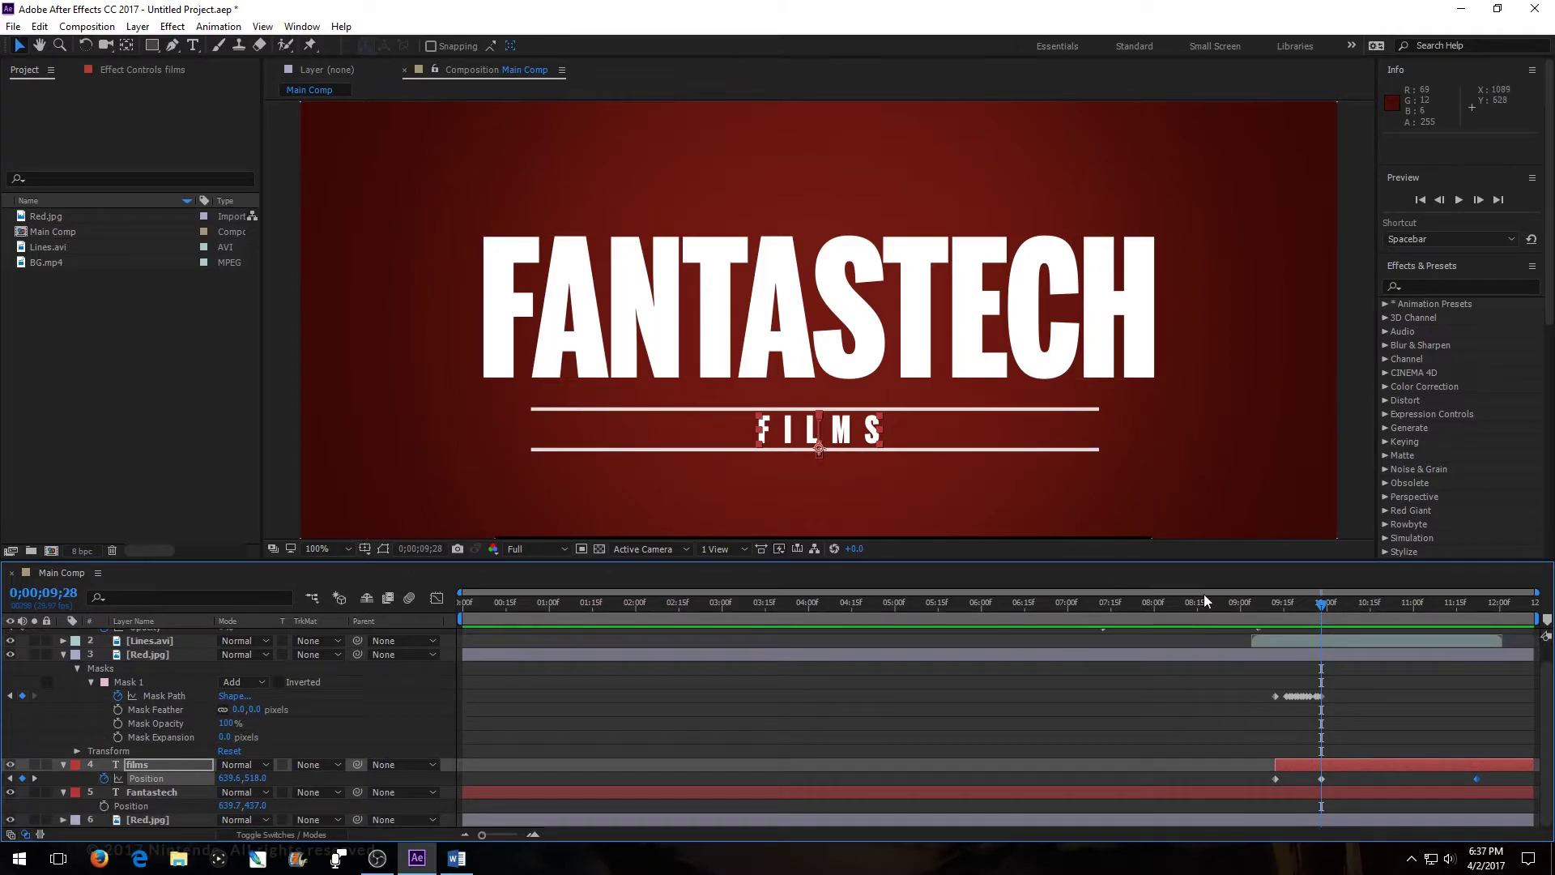
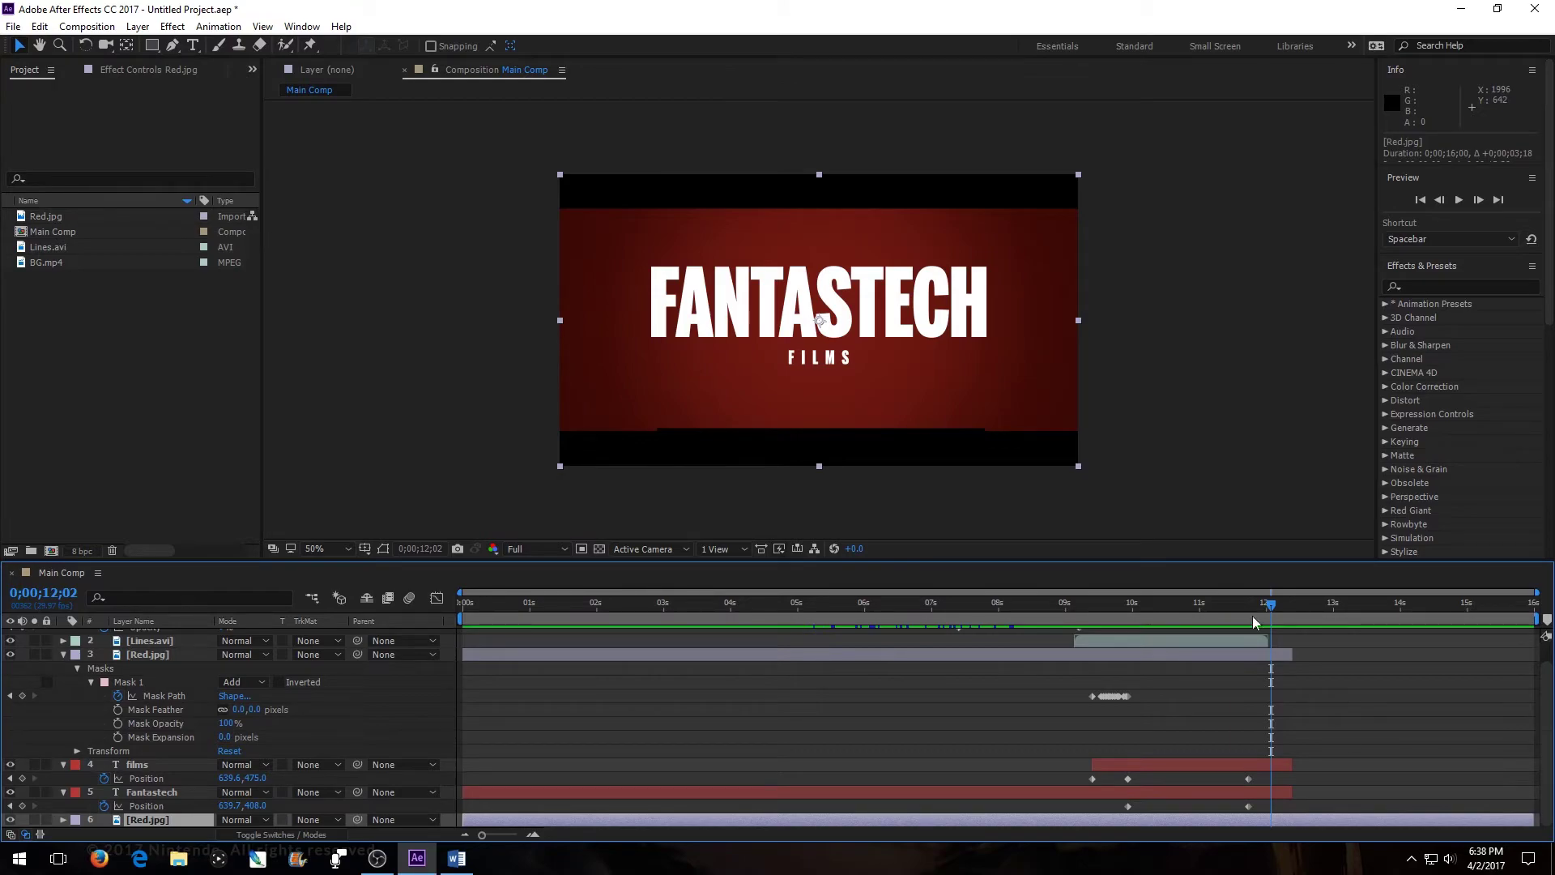
- Extend the films and Fantastech text layers to the end of the composition
drag(1274, 611, 1231, 717)
drag(1292, 765, 1538, 771)
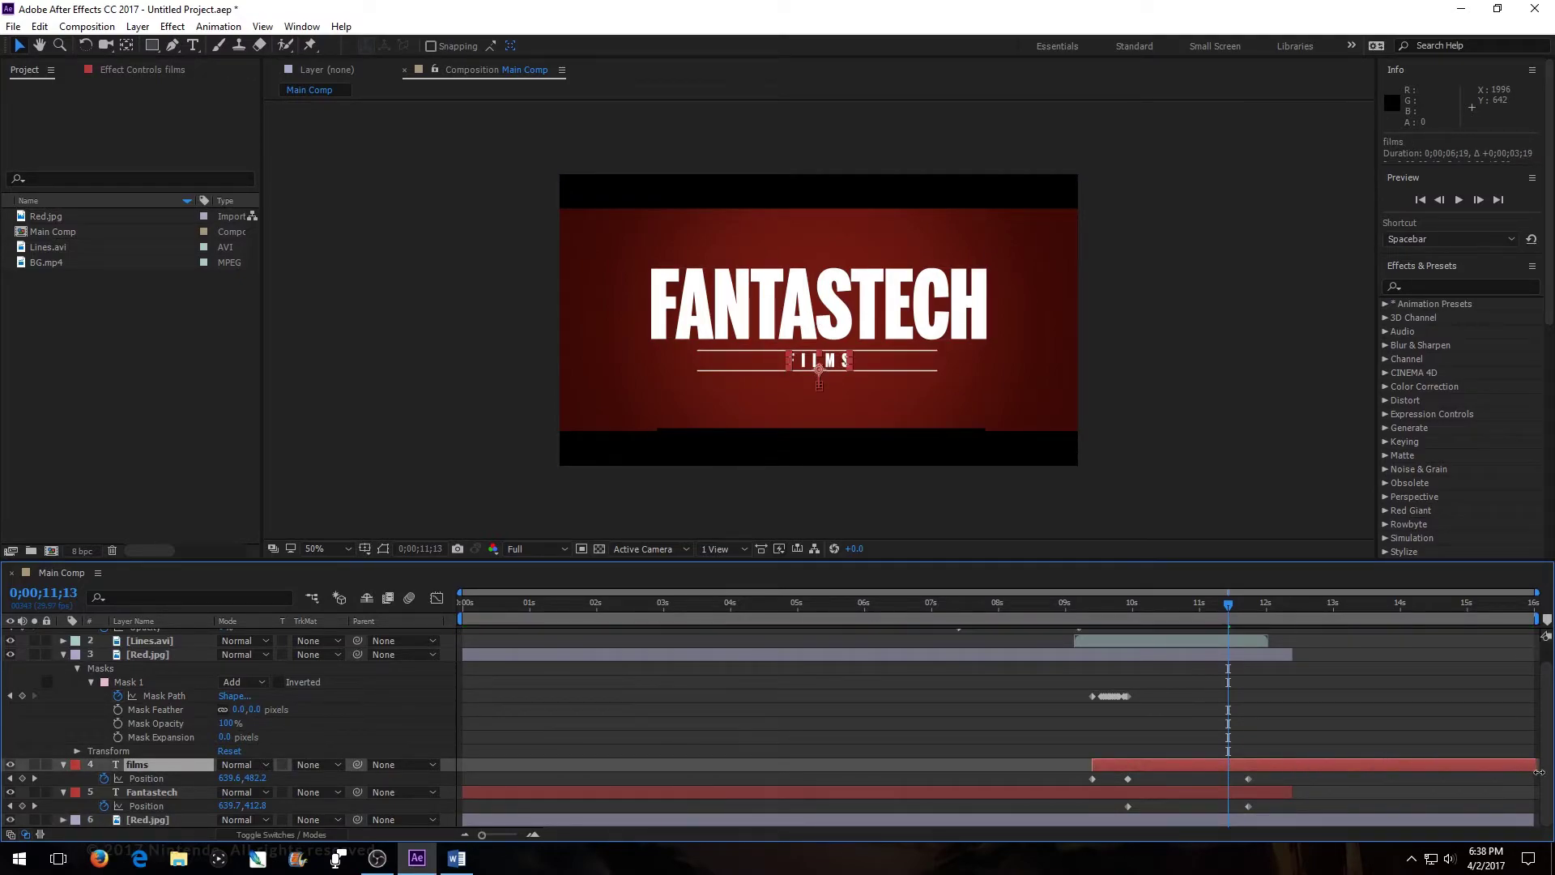
drag(1291, 792, 1537, 794)
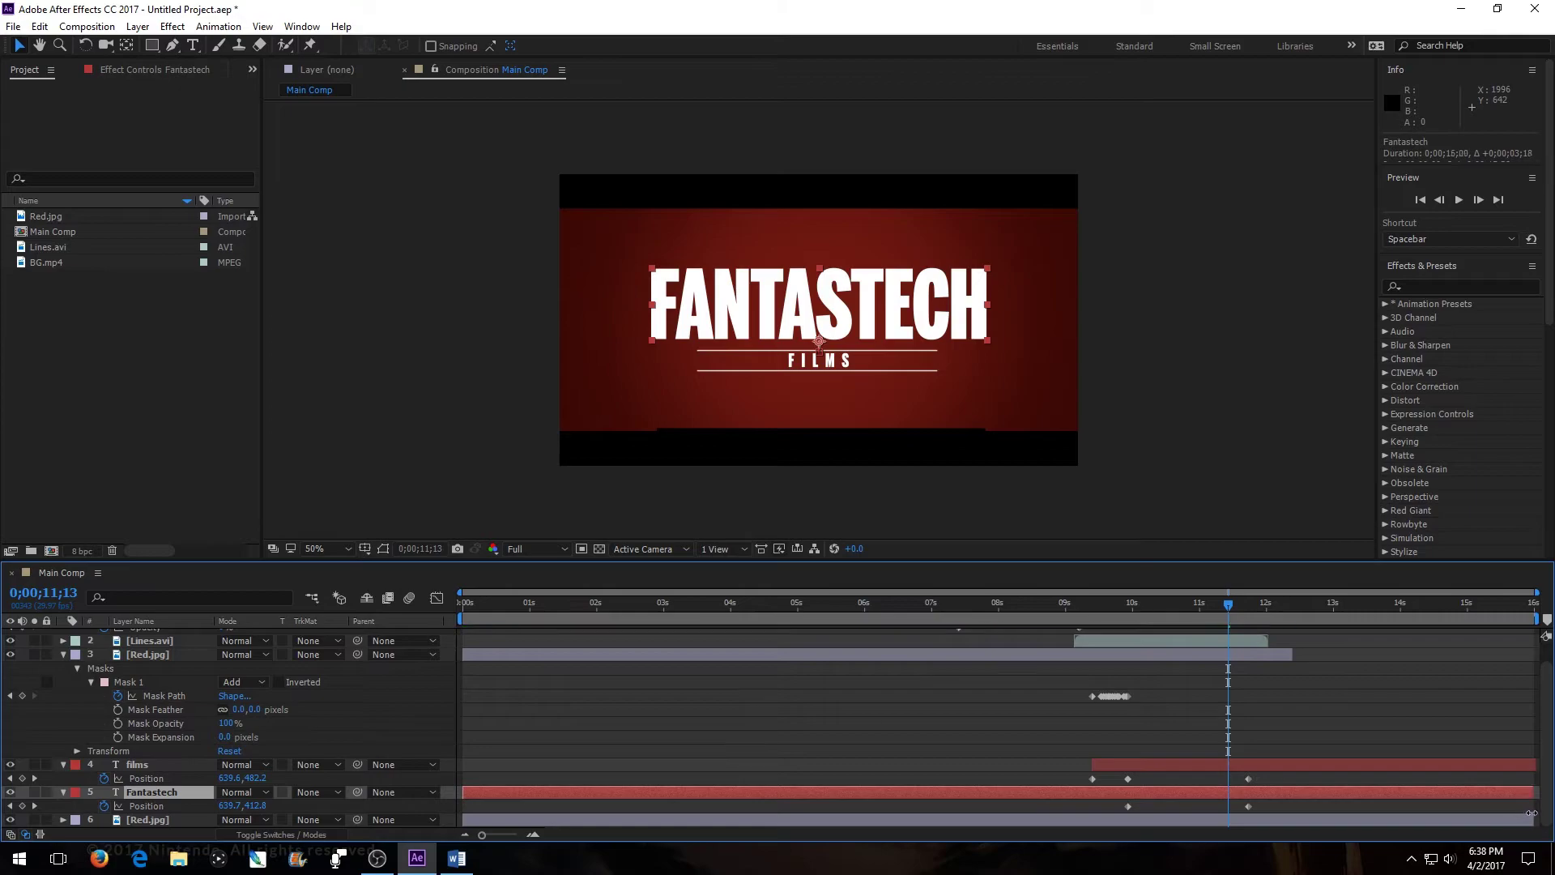
- Duplicate the Lines.avi layer, place the copy directly after the original, and set the current time to 0;00;14;27
scroll(1401, 752, up, 1)
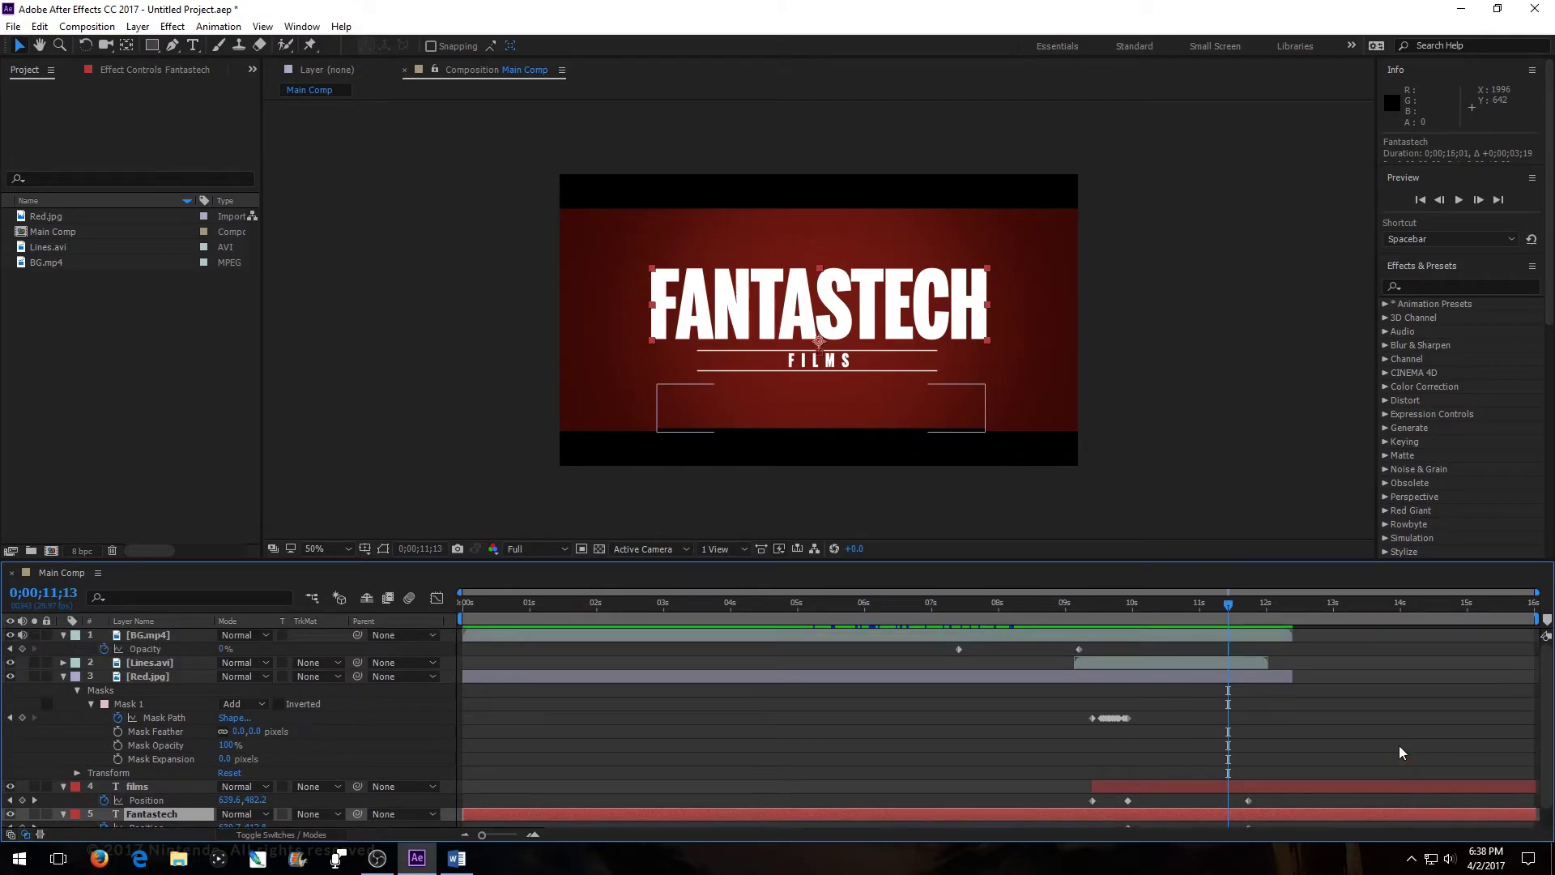
click(1237, 664)
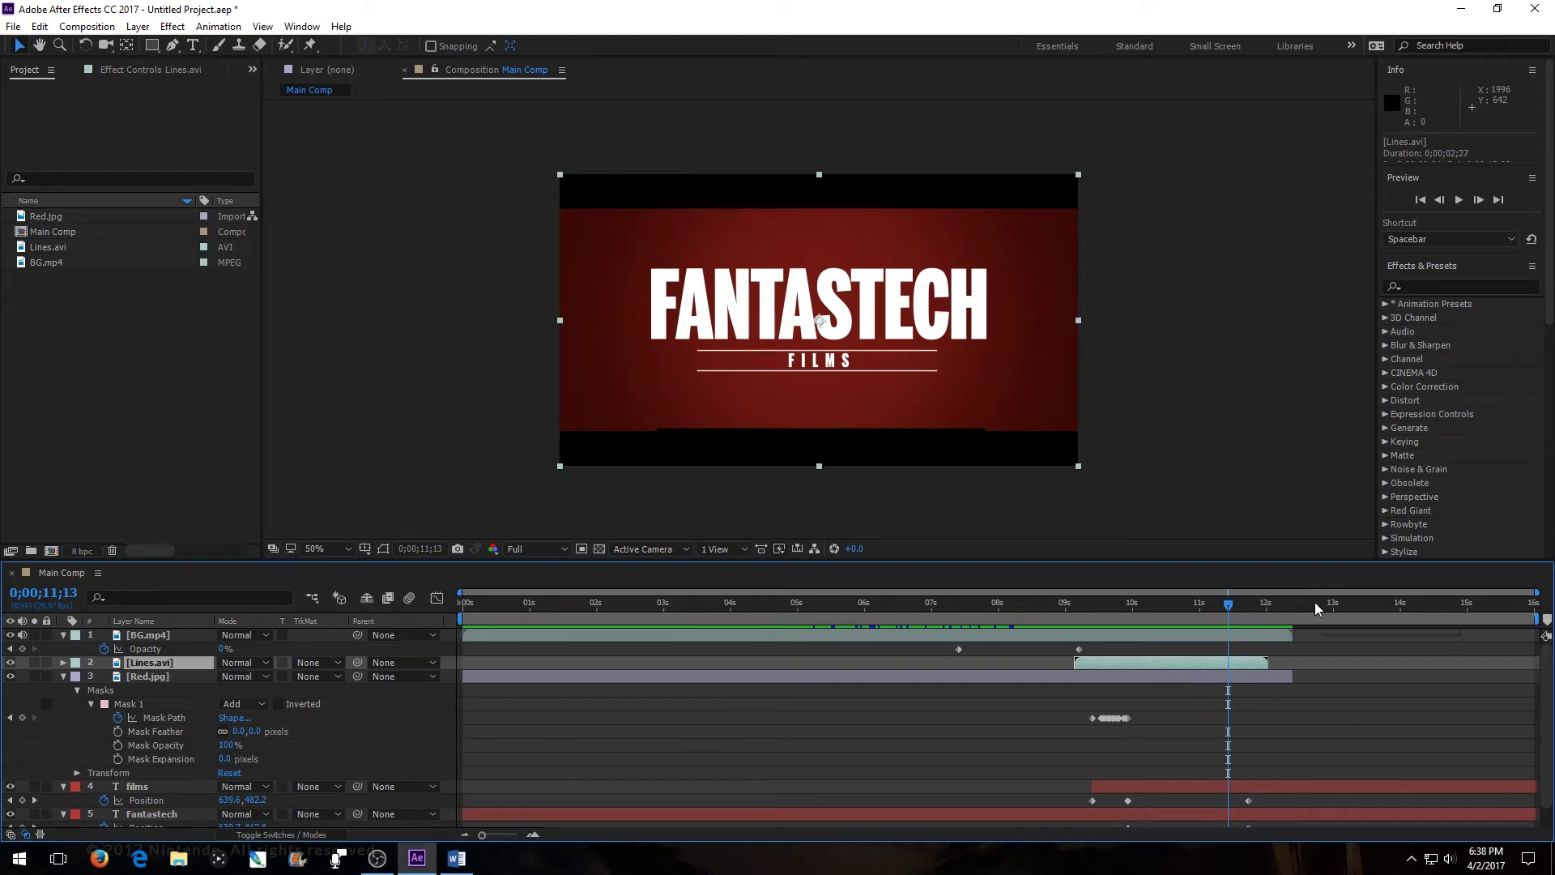
key(ctrl+d)
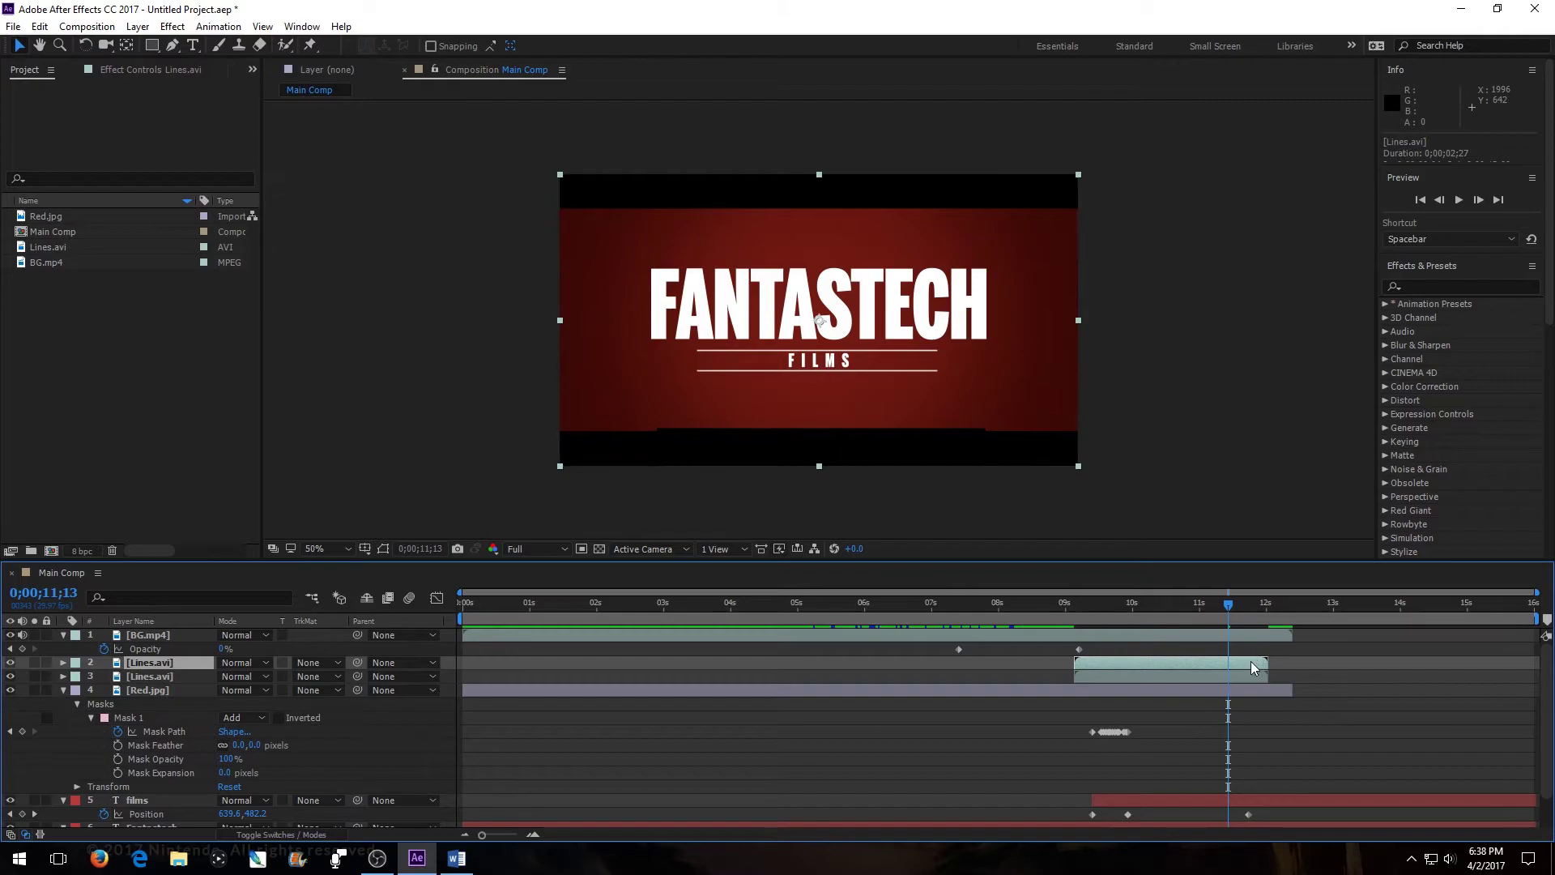
drag(1251, 661, 1443, 658)
drag(1229, 604, 1460, 645)
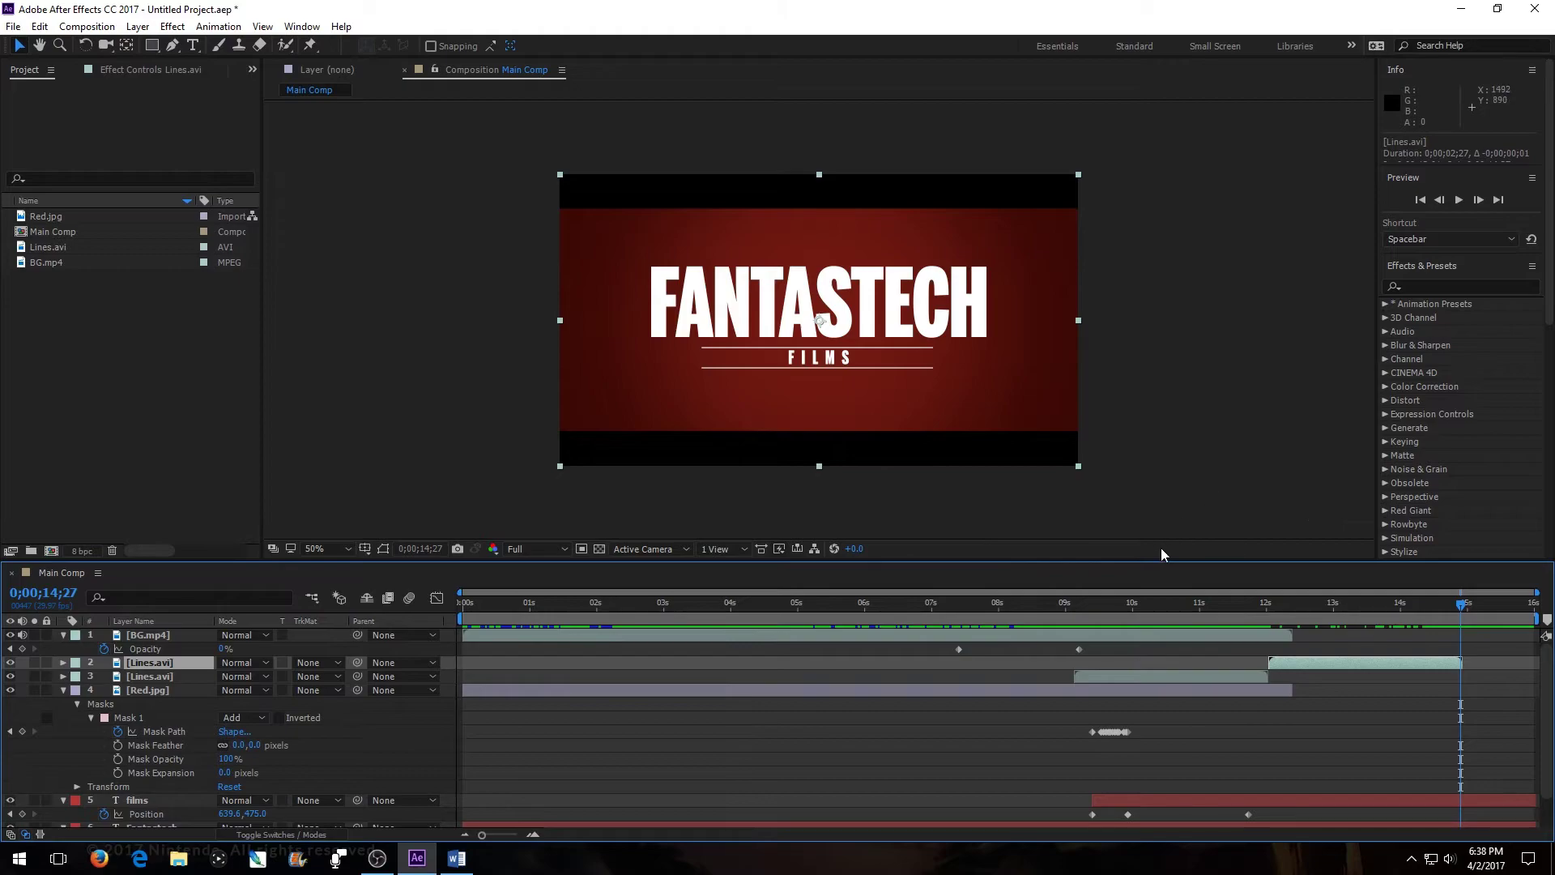
- Freeze the second Lines.avi layer at its frame at 0;00;14;27 and extend the layer to the end of the composition
right_click(1457, 662)
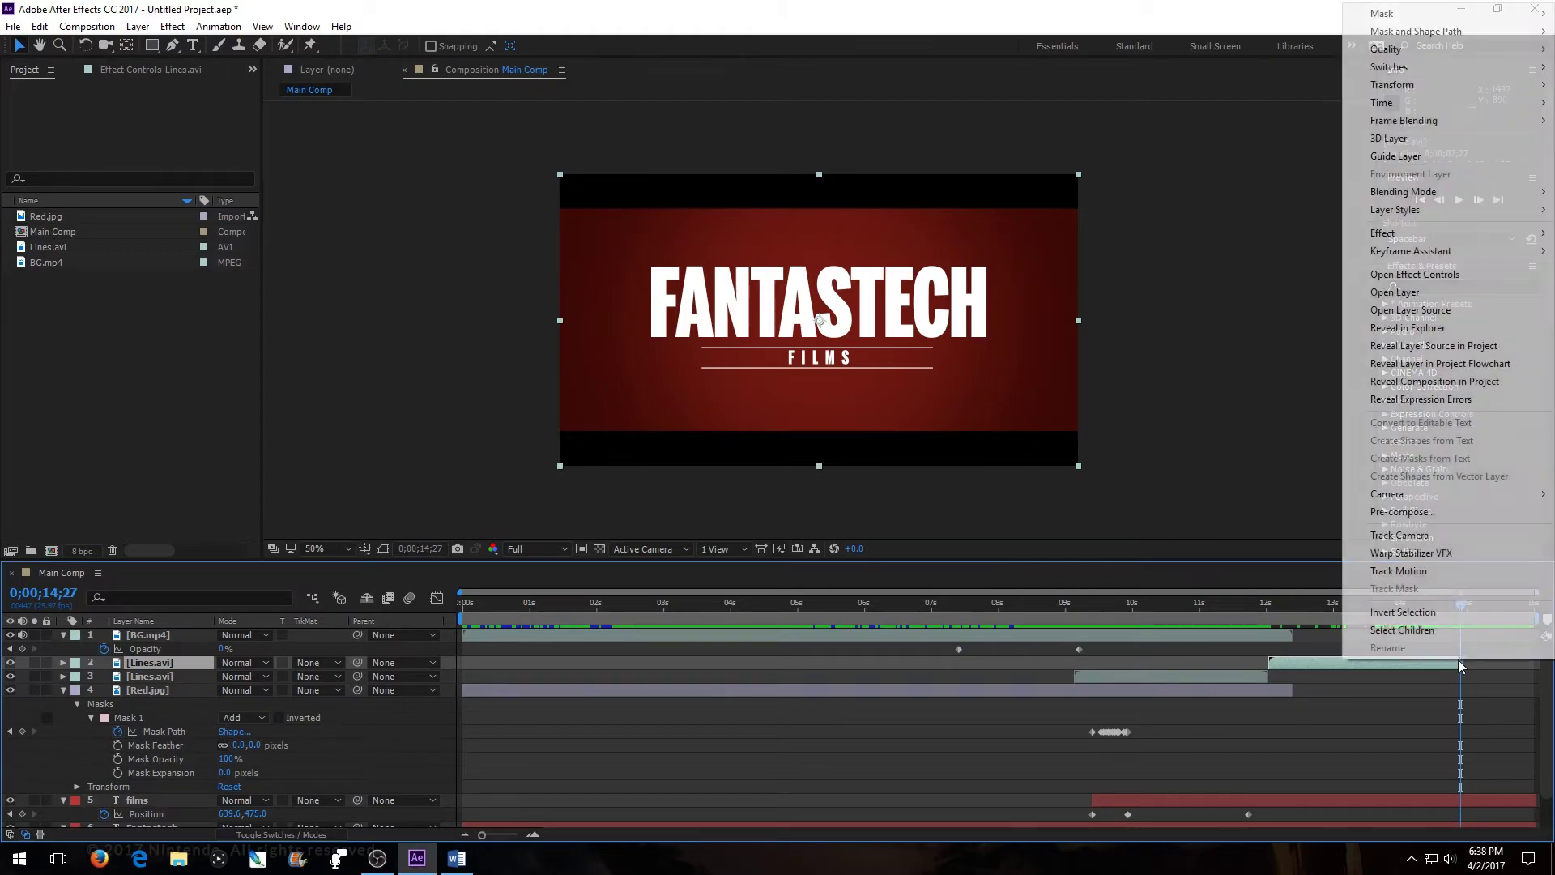
mouse_move(1412, 102)
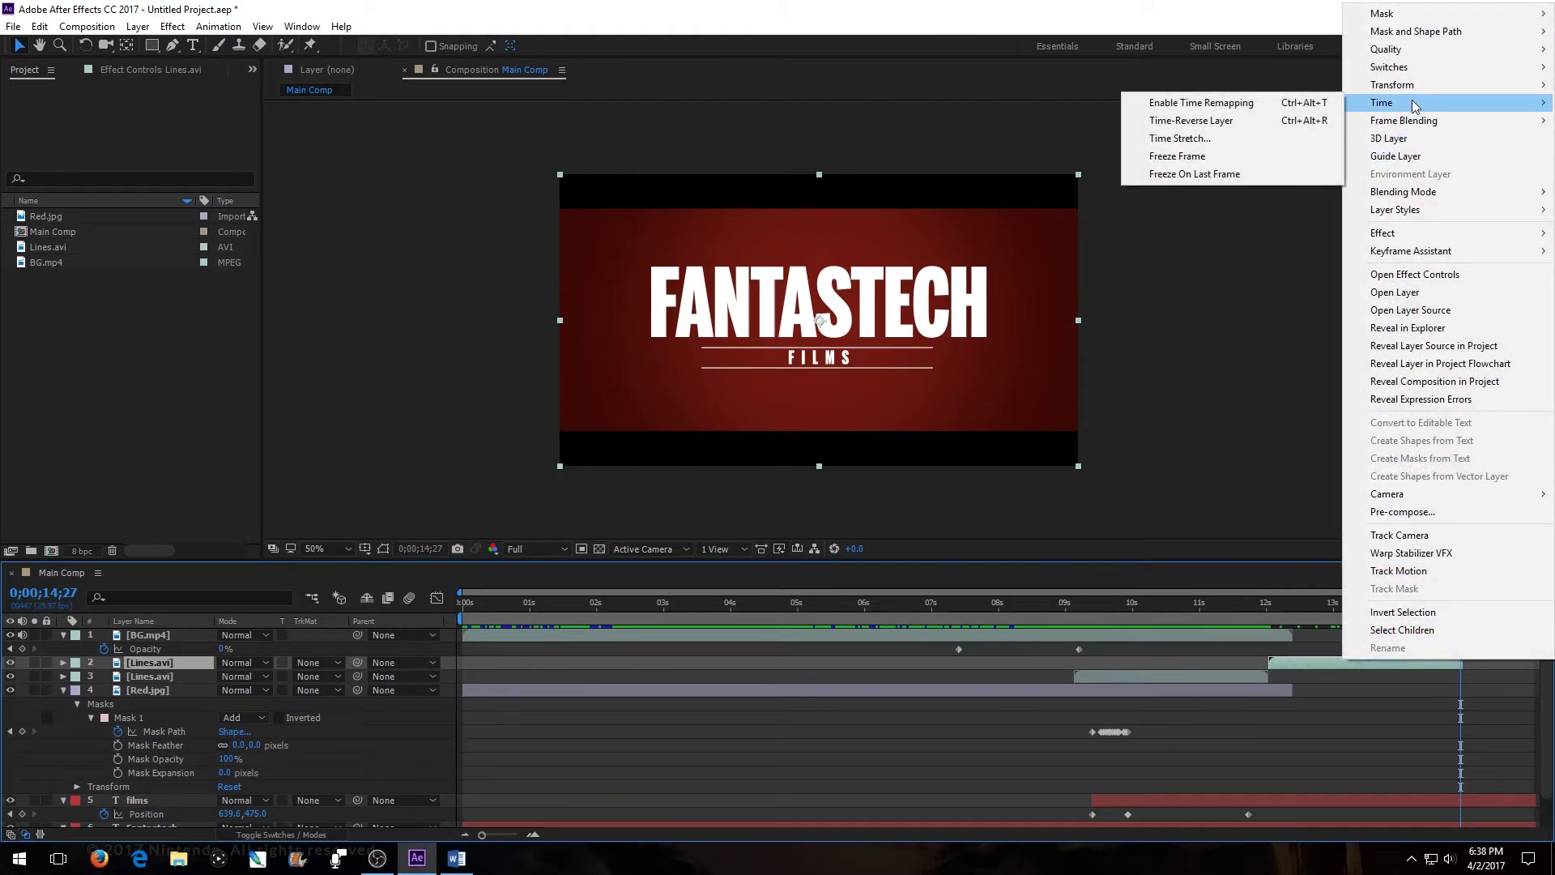
click(1270, 153)
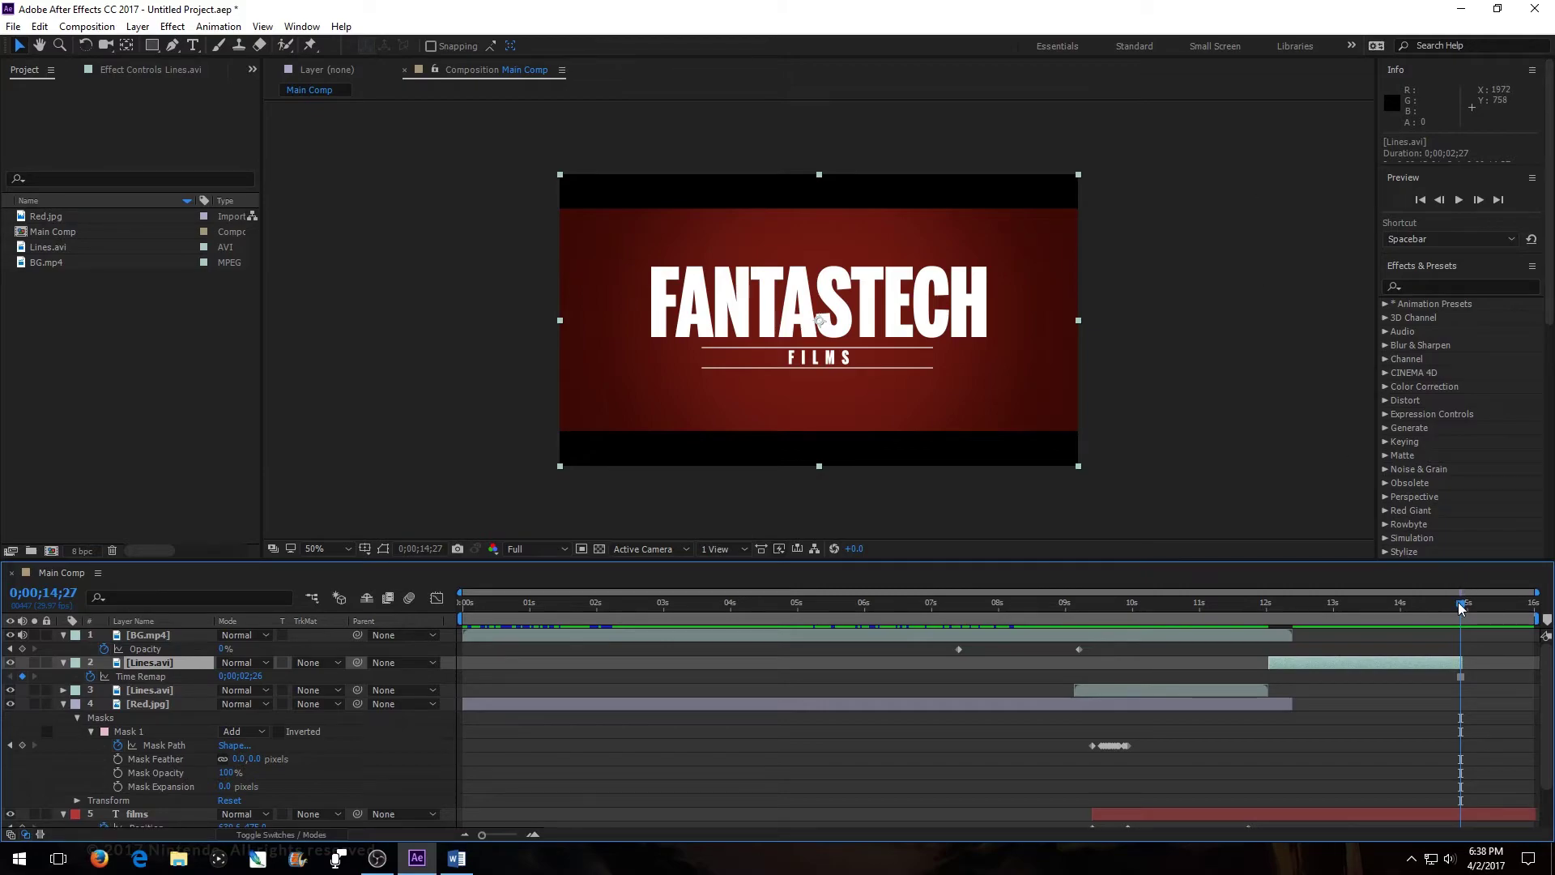
drag(1458, 602, 1265, 659)
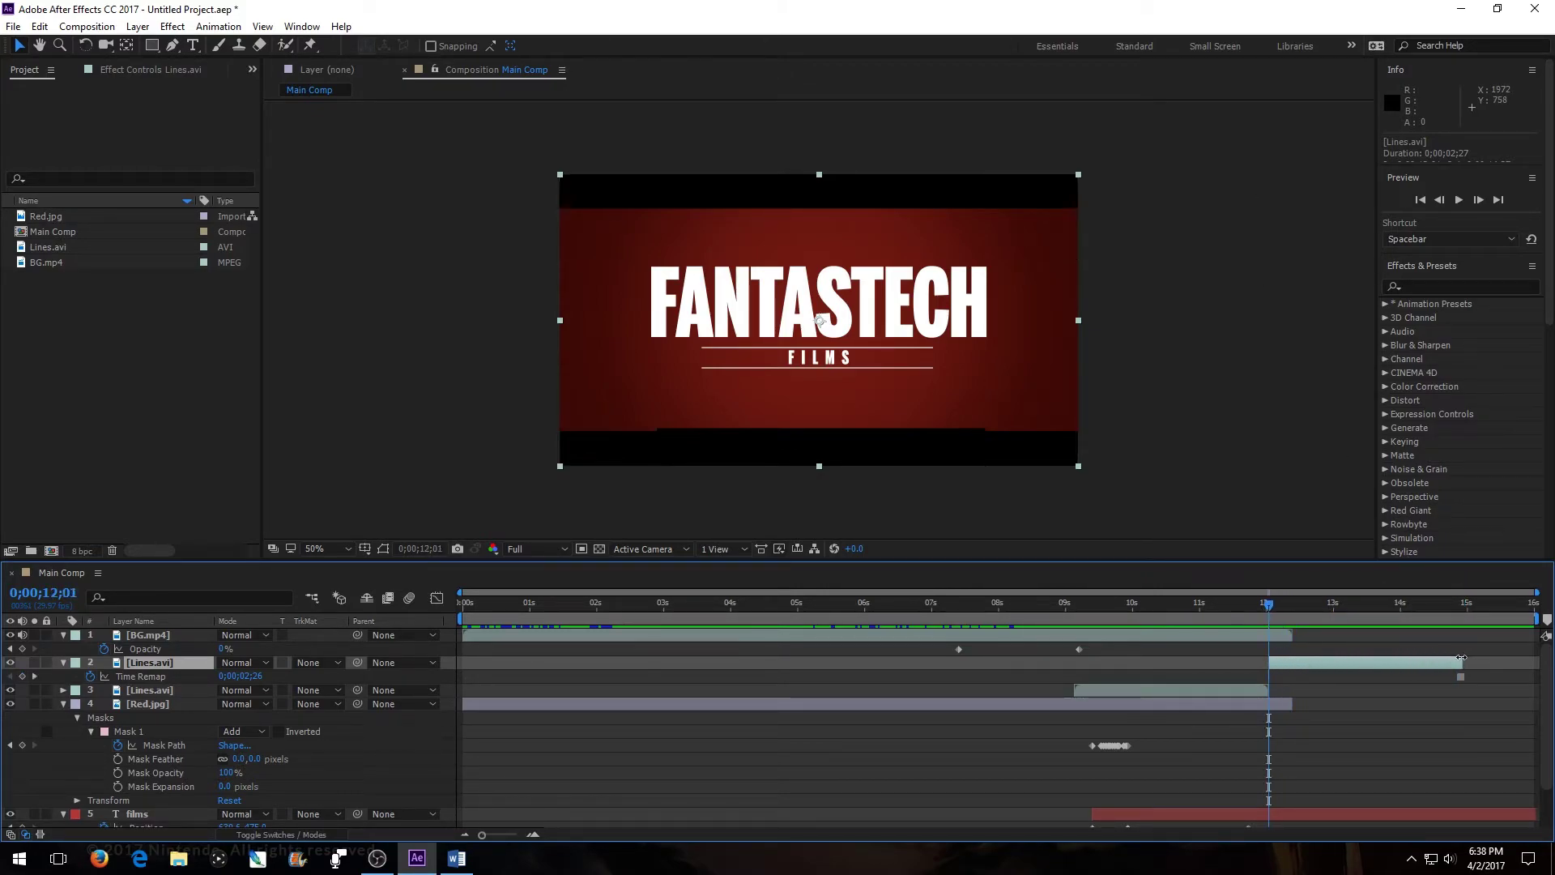
drag(1461, 657, 1532, 682)
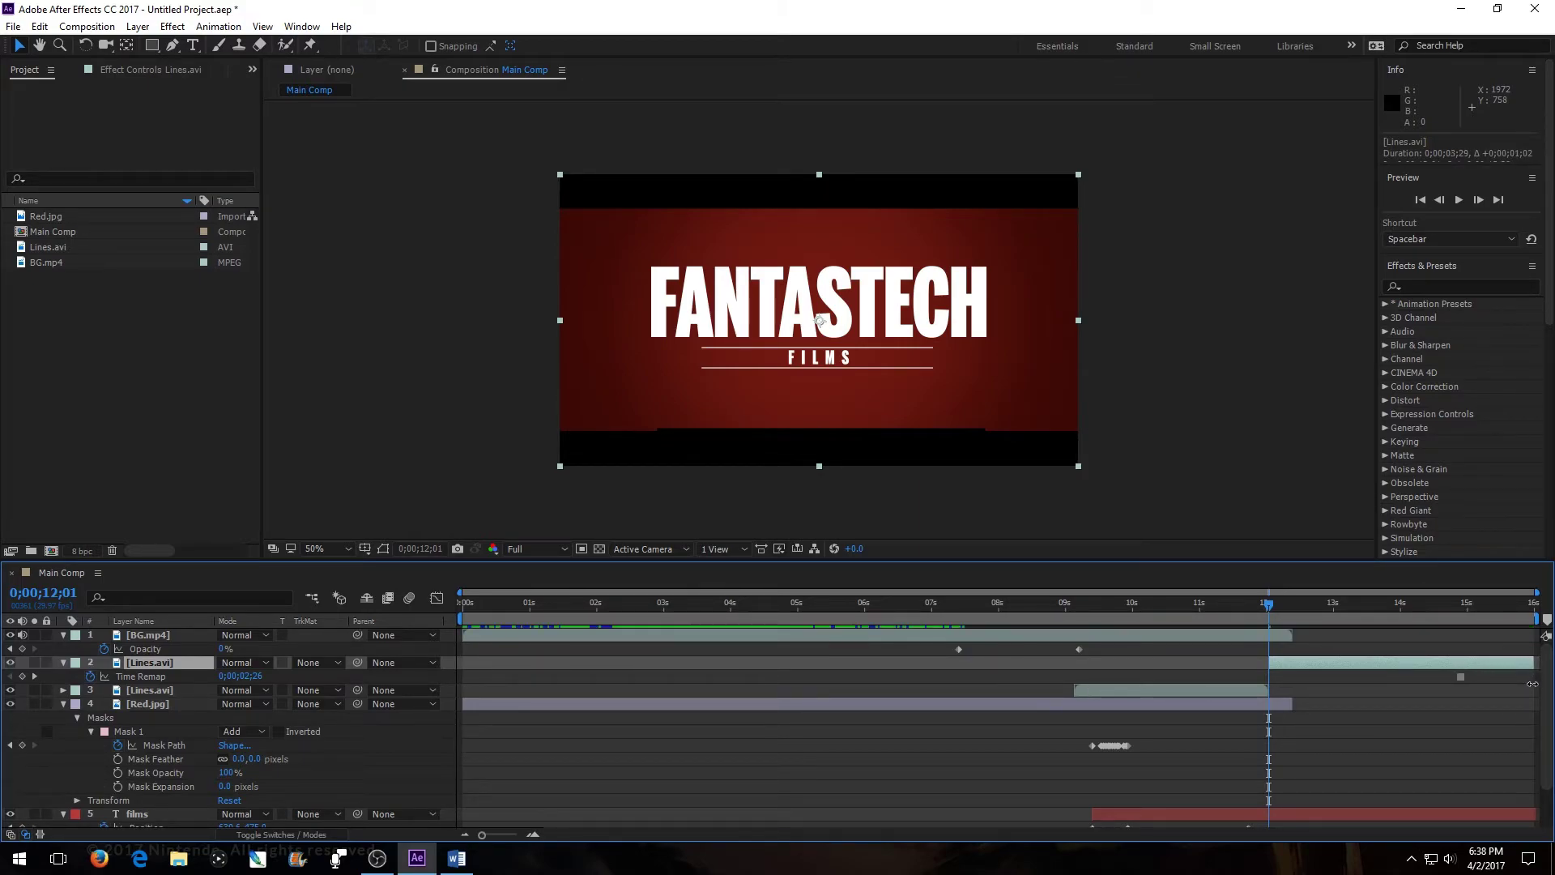
- Scrub the timeline to the last films position keyframe at 0;00;11;22 to review the title movement
drag(1266, 601, 1200, 688)
scroll(802, 803, down, 3)
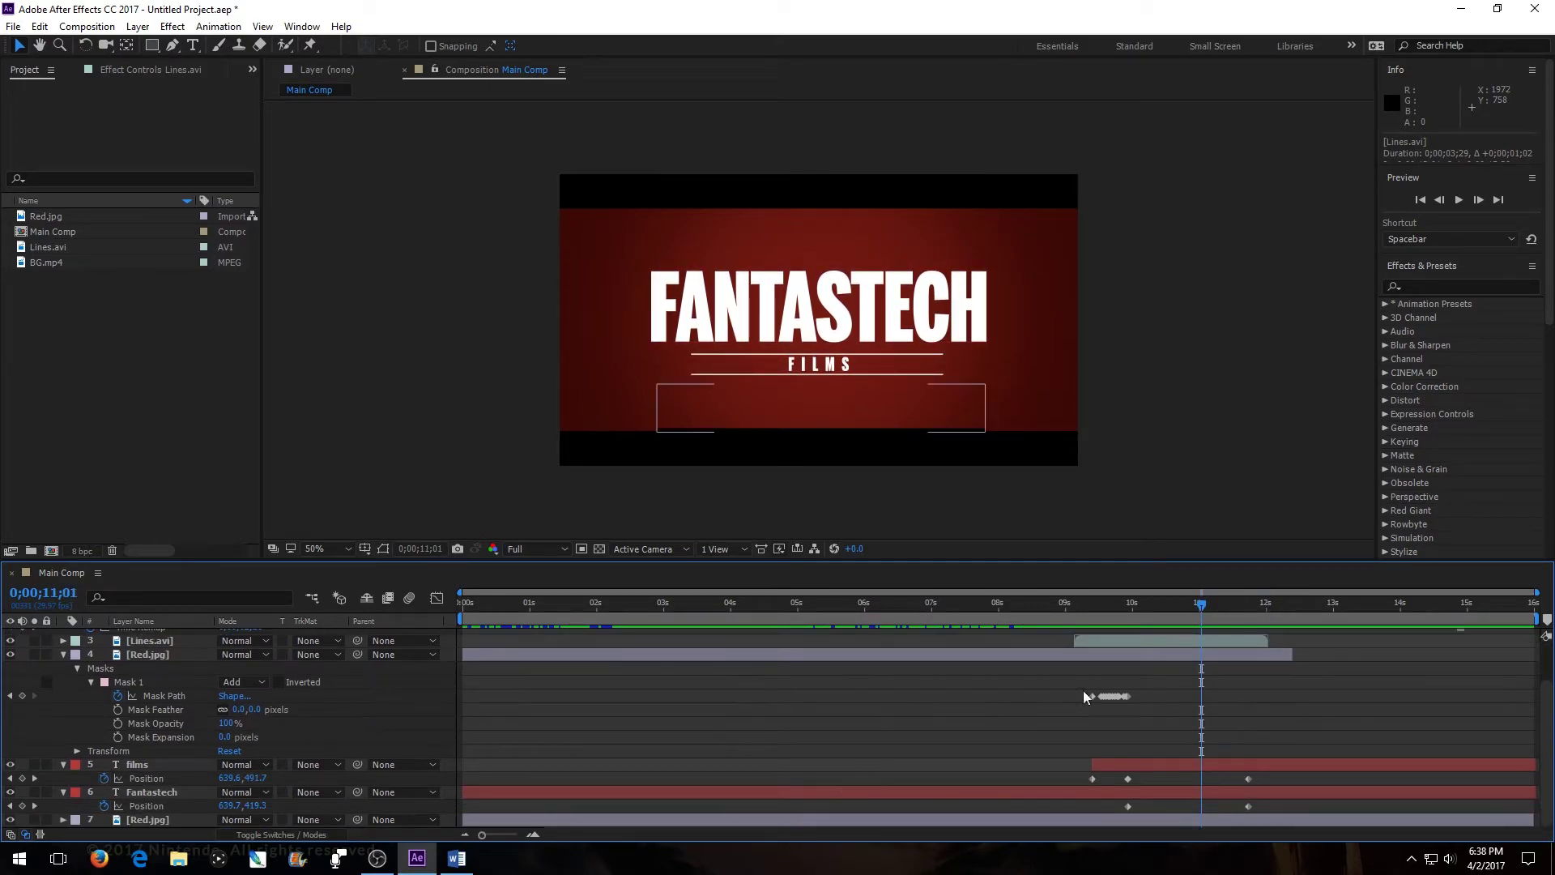
scroll(1082, 690, up, 2)
drag(1194, 606, 1249, 722)
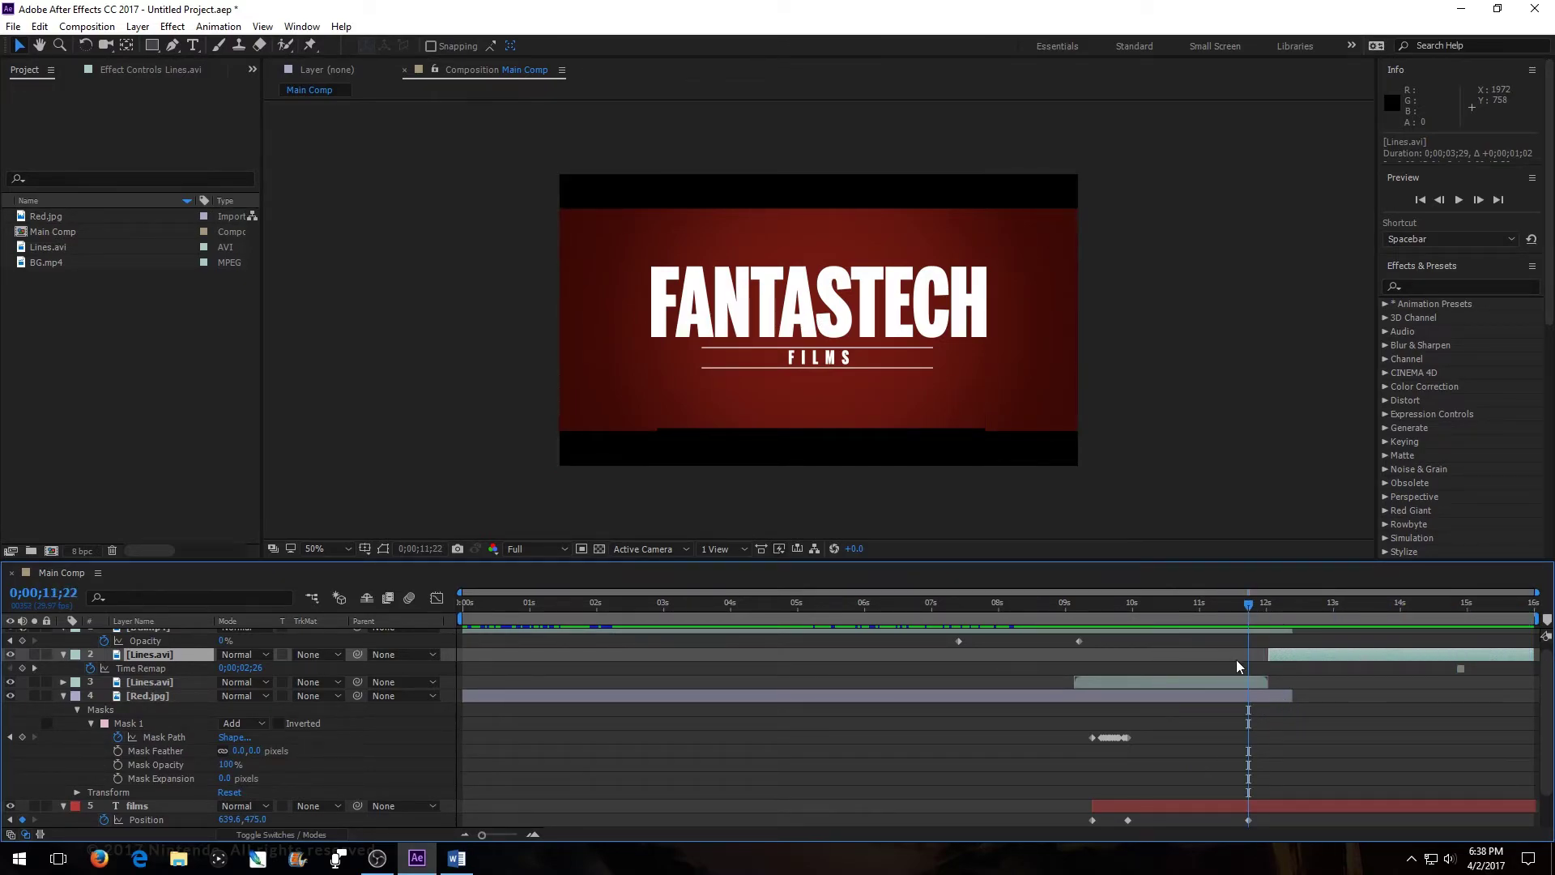
scroll(810, 730, up, 1)
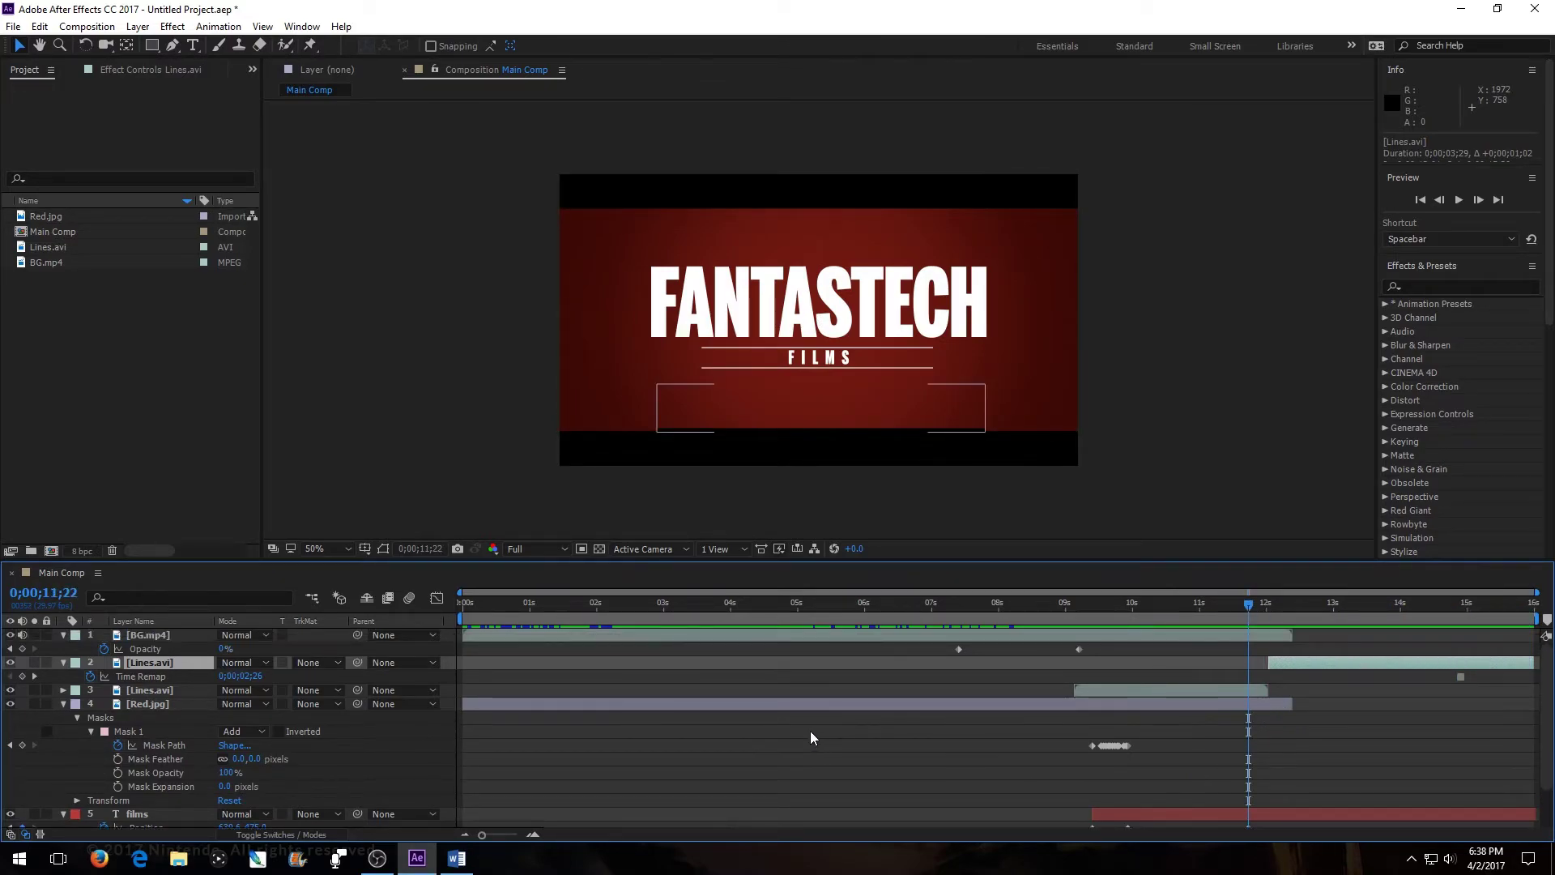
- Add an adjustment layer at the top of the layer stack and trim its start to 0;00;12;01
right_click(280, 648)
mouse_move(406, 658)
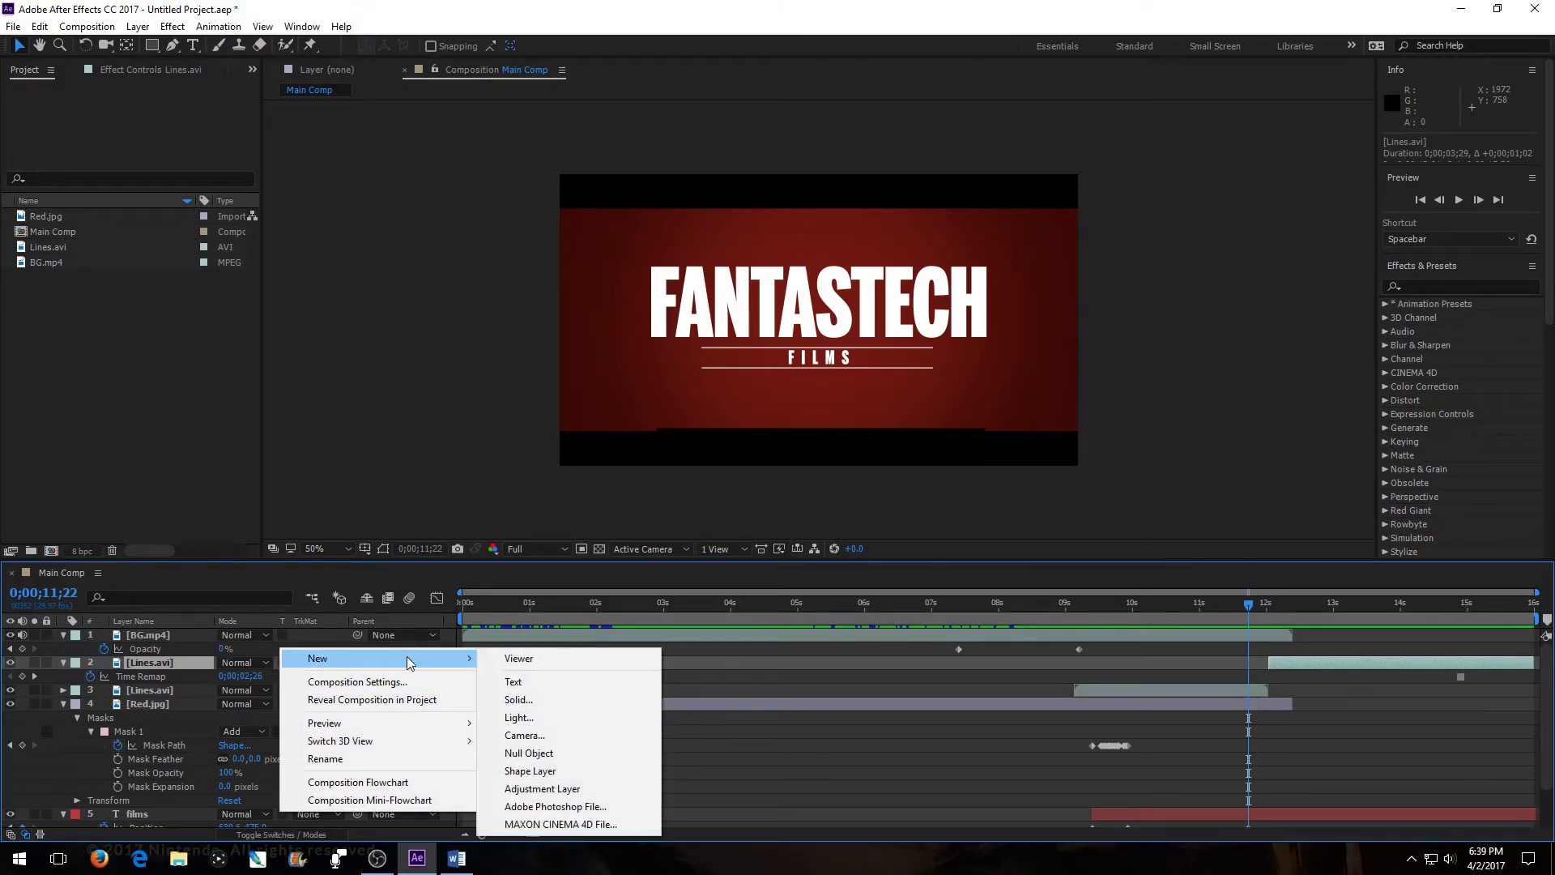
click(591, 781)
drag(192, 664, 175, 634)
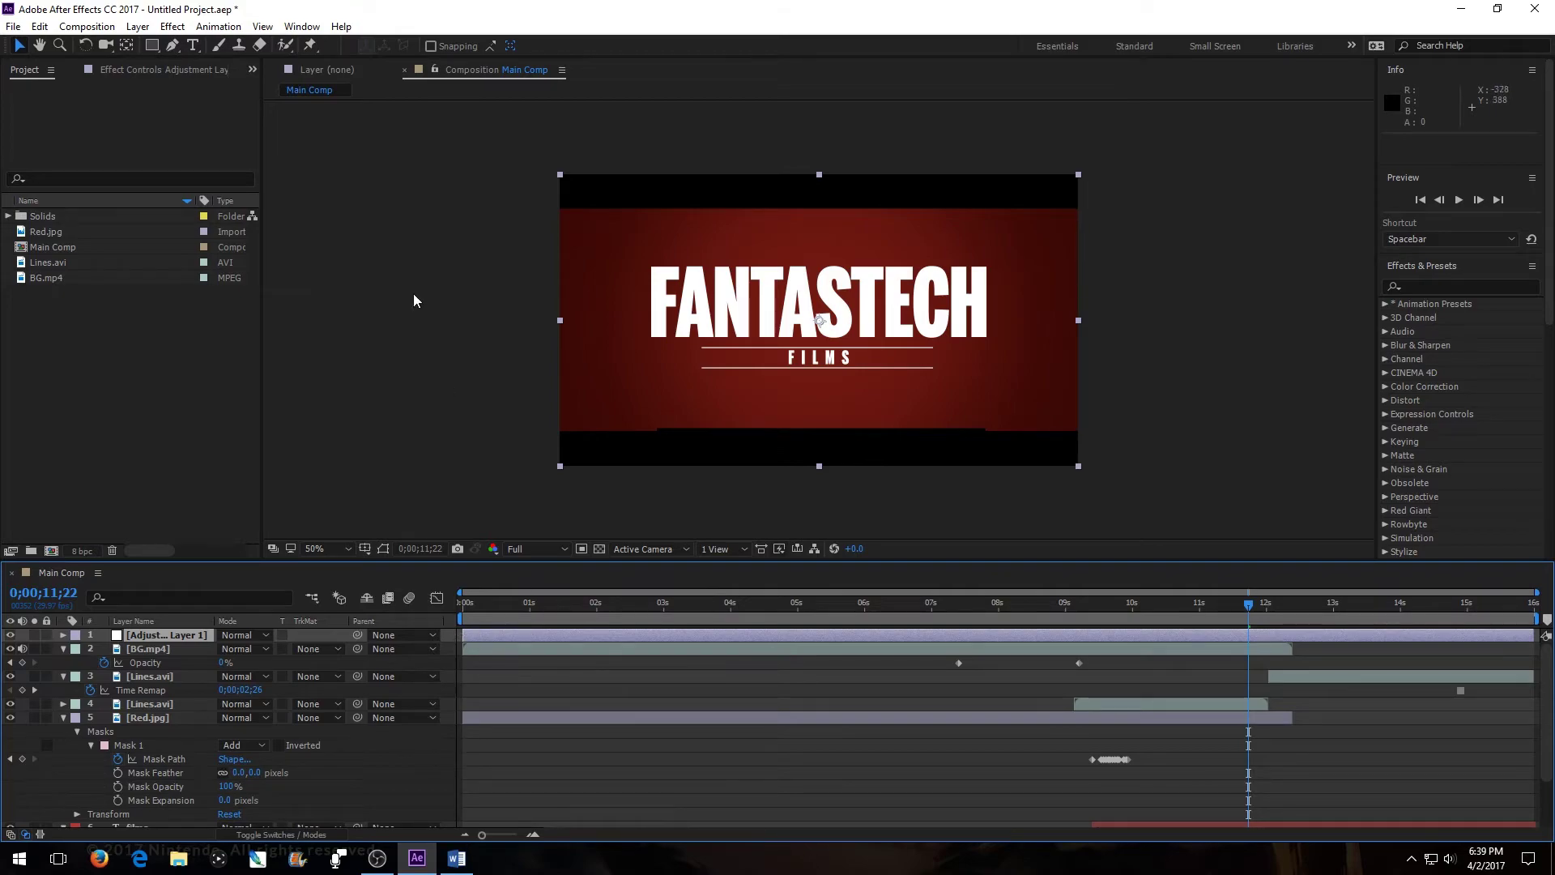
drag(1250, 607, 1273, 666)
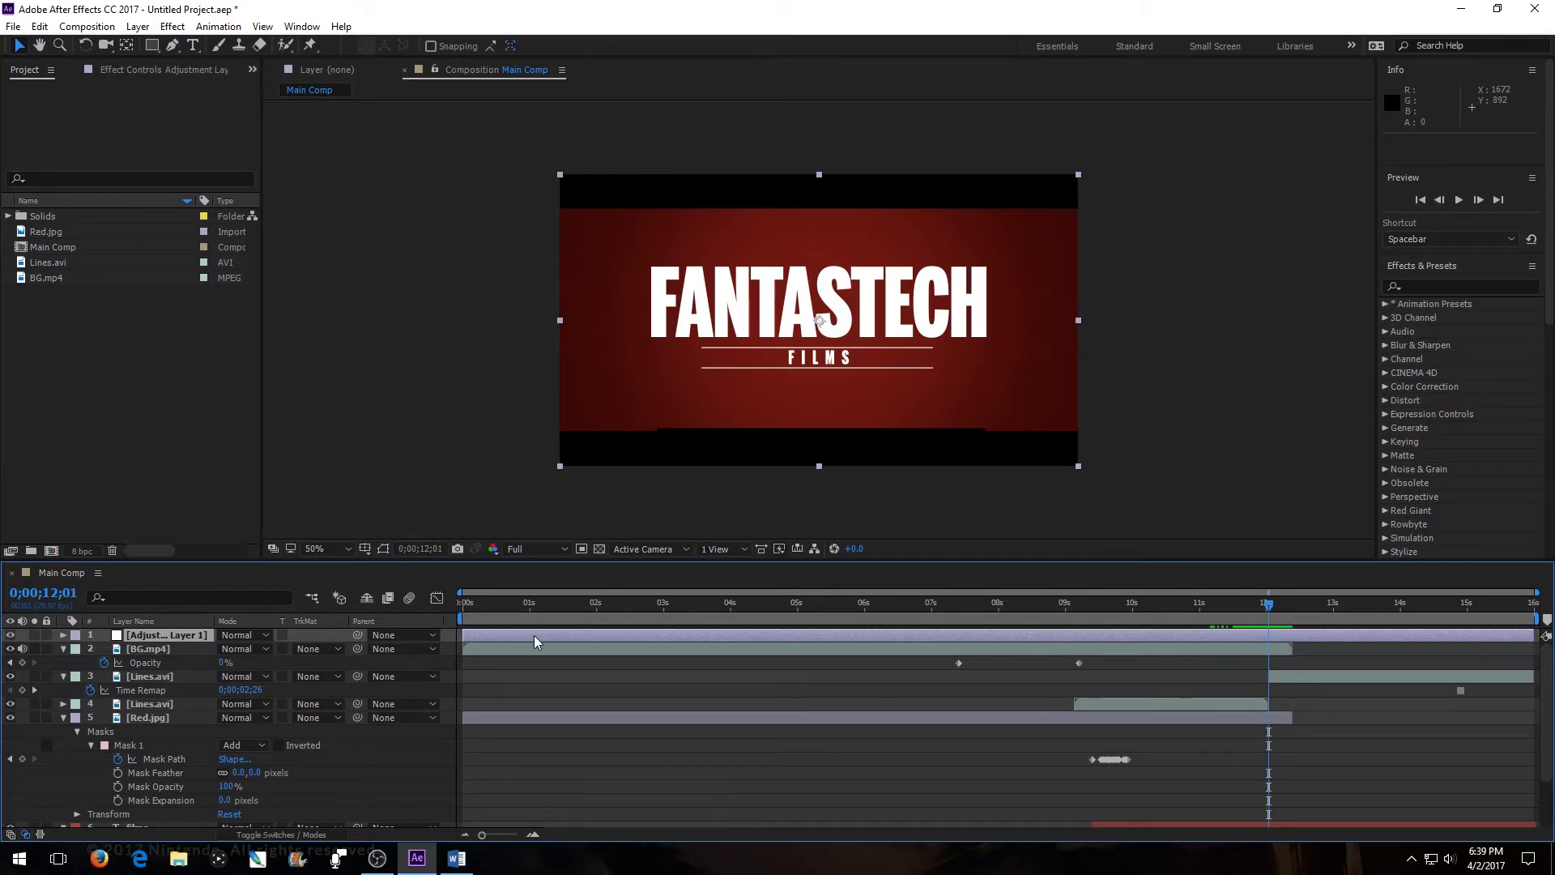
drag(465, 636, 1269, 657)
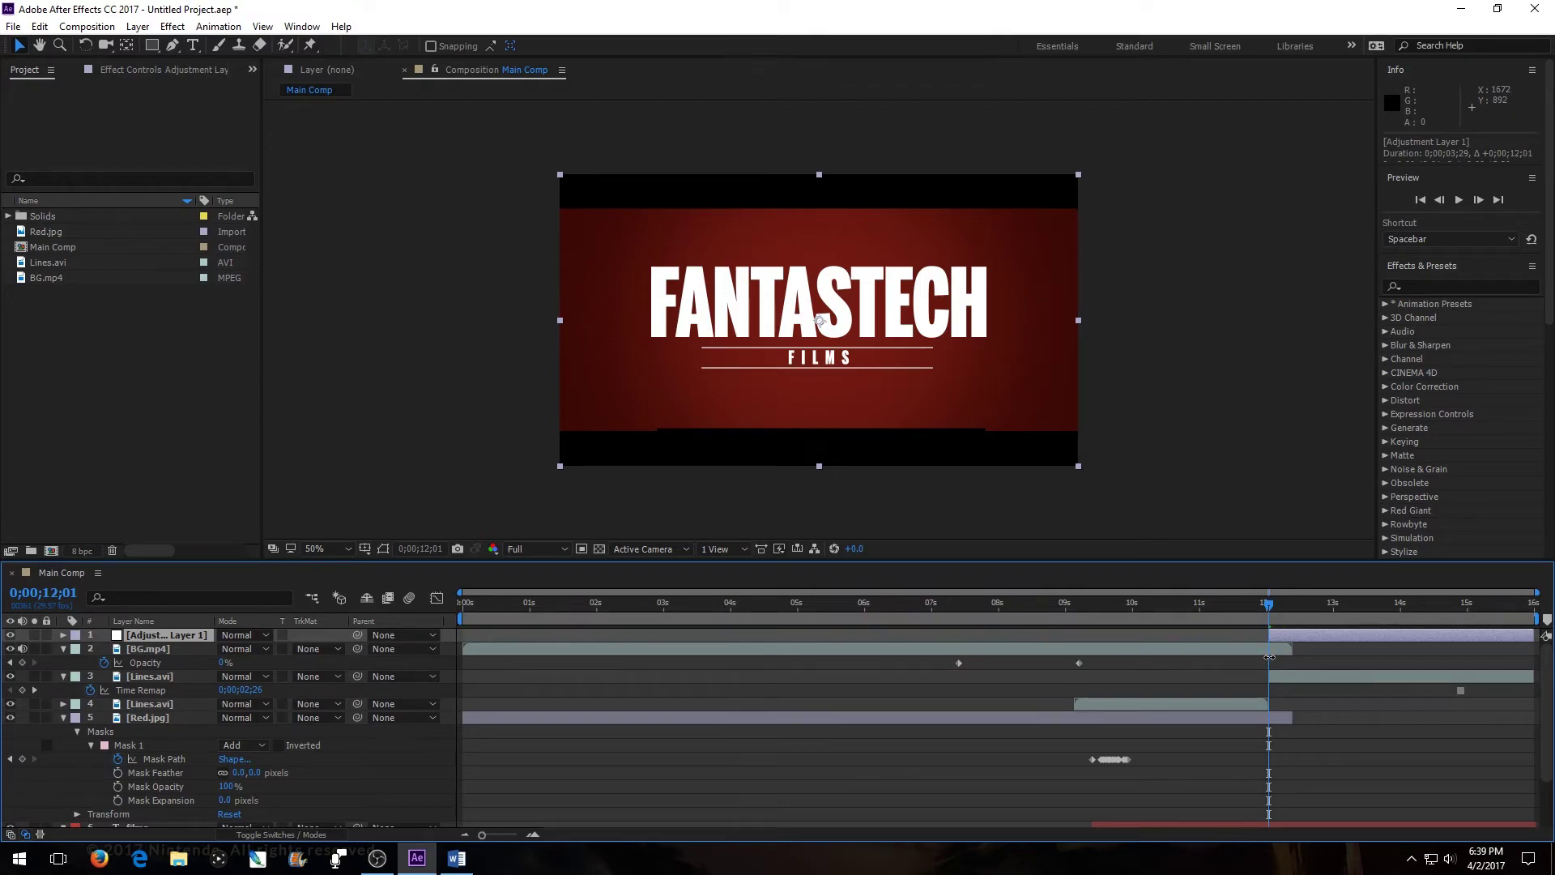
- Apply a Lens Flare to the adjustment layer and place its Flare Center at 336.0, 453.0, beside the start of the lines
click(171, 27)
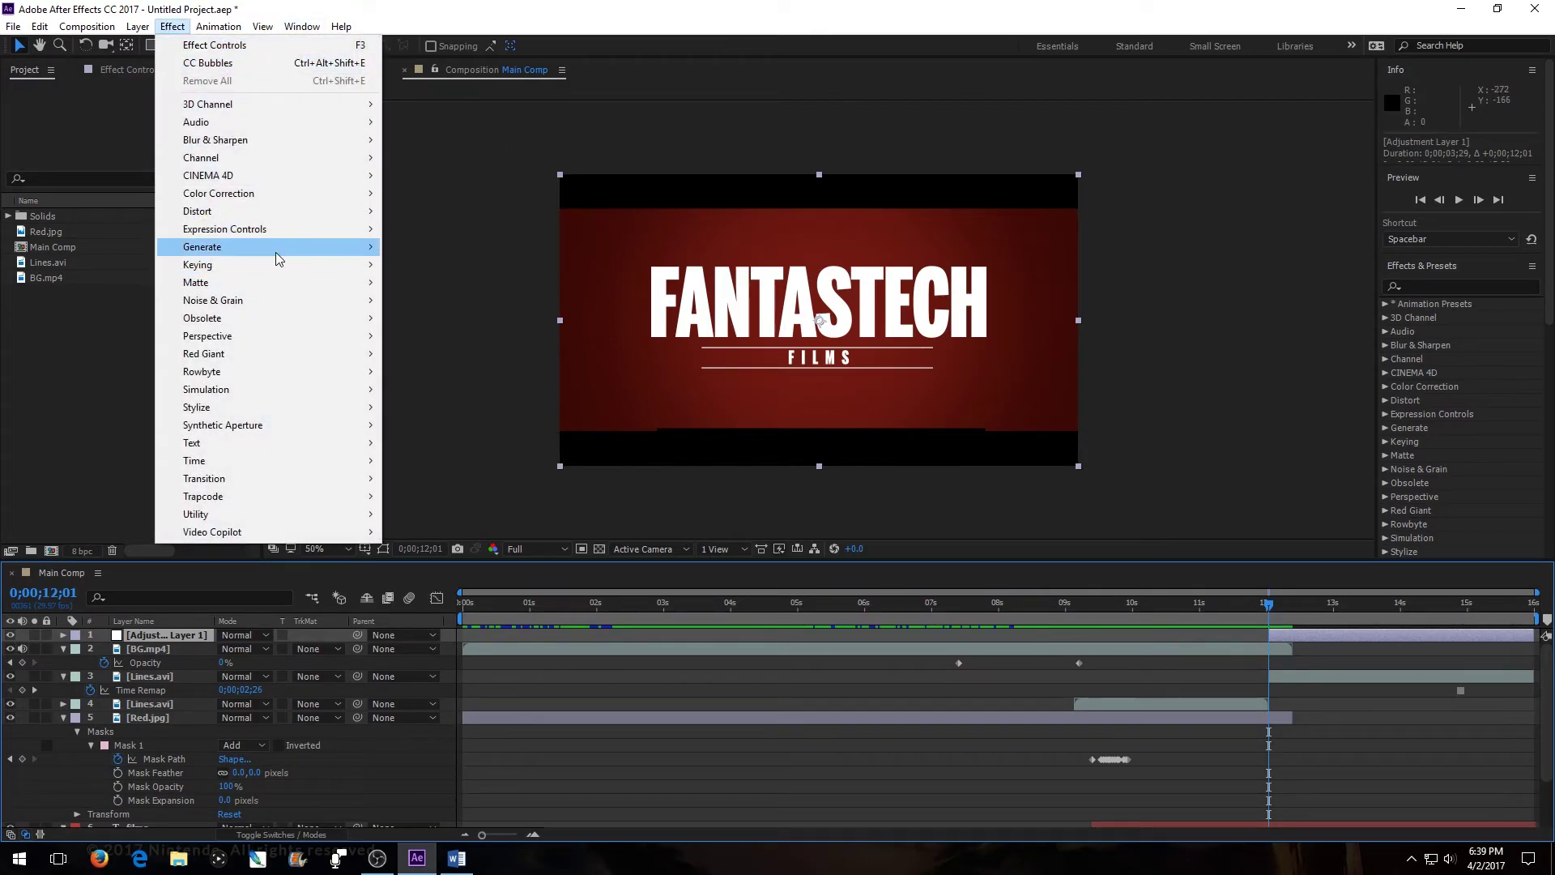
mouse_move(275, 247)
click(451, 586)
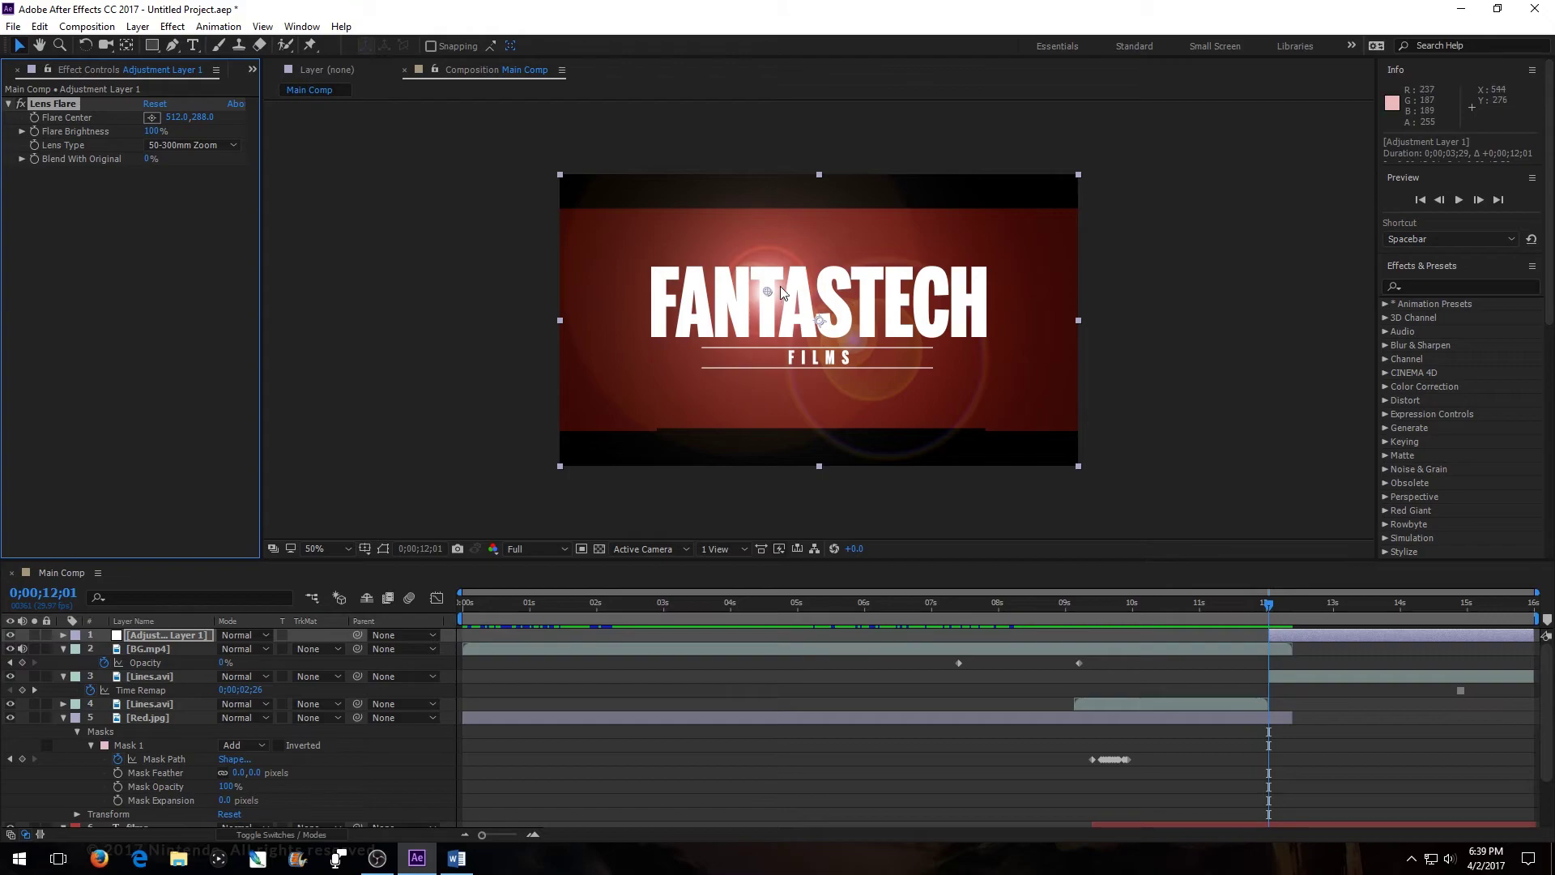
key(period)
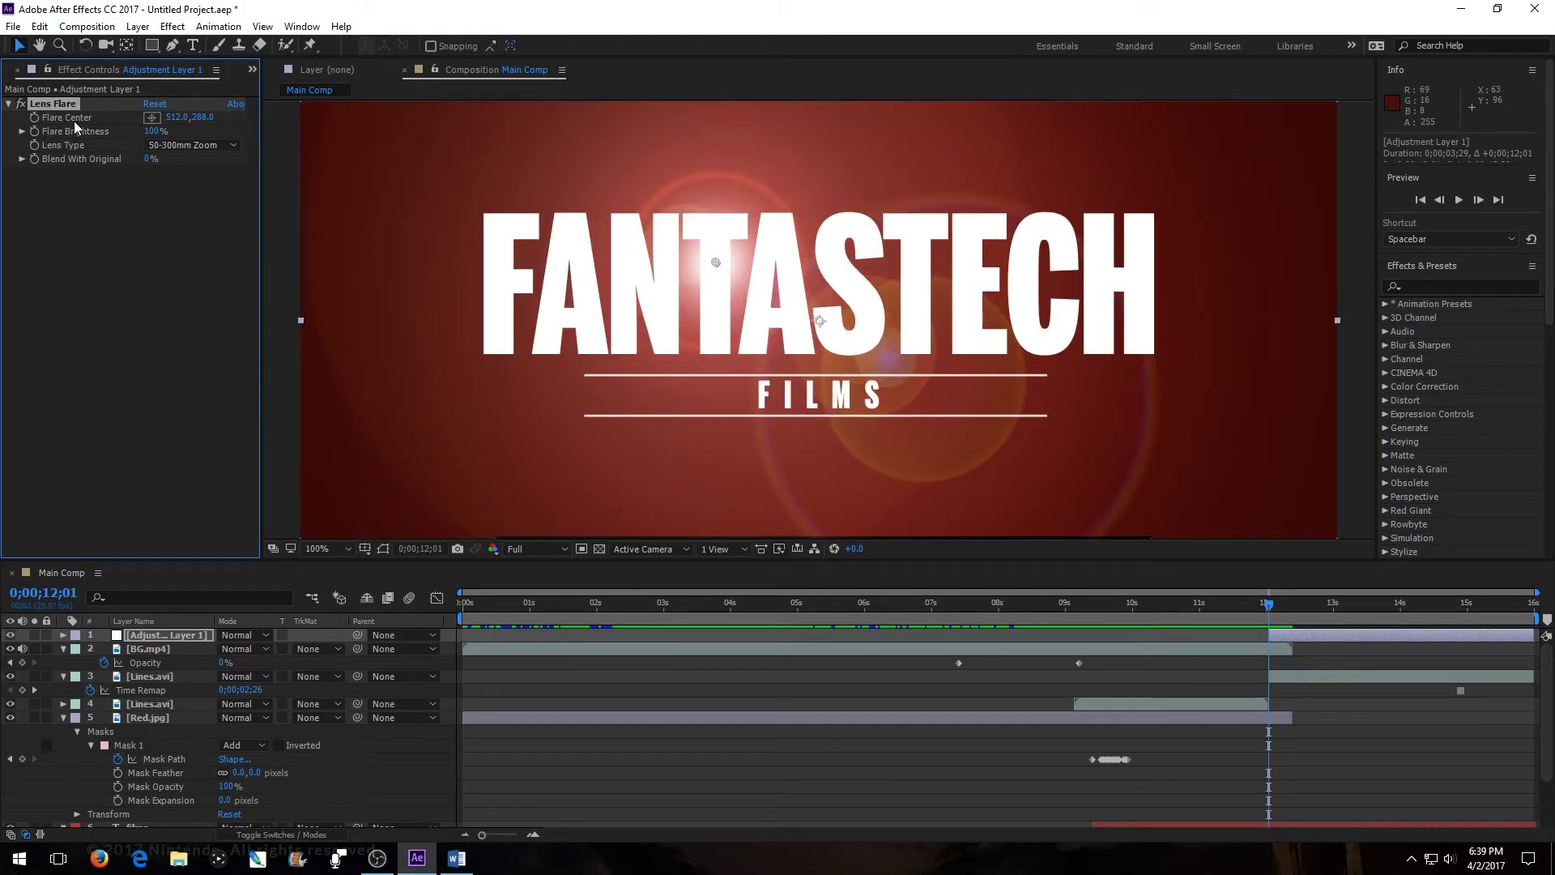
click(151, 118)
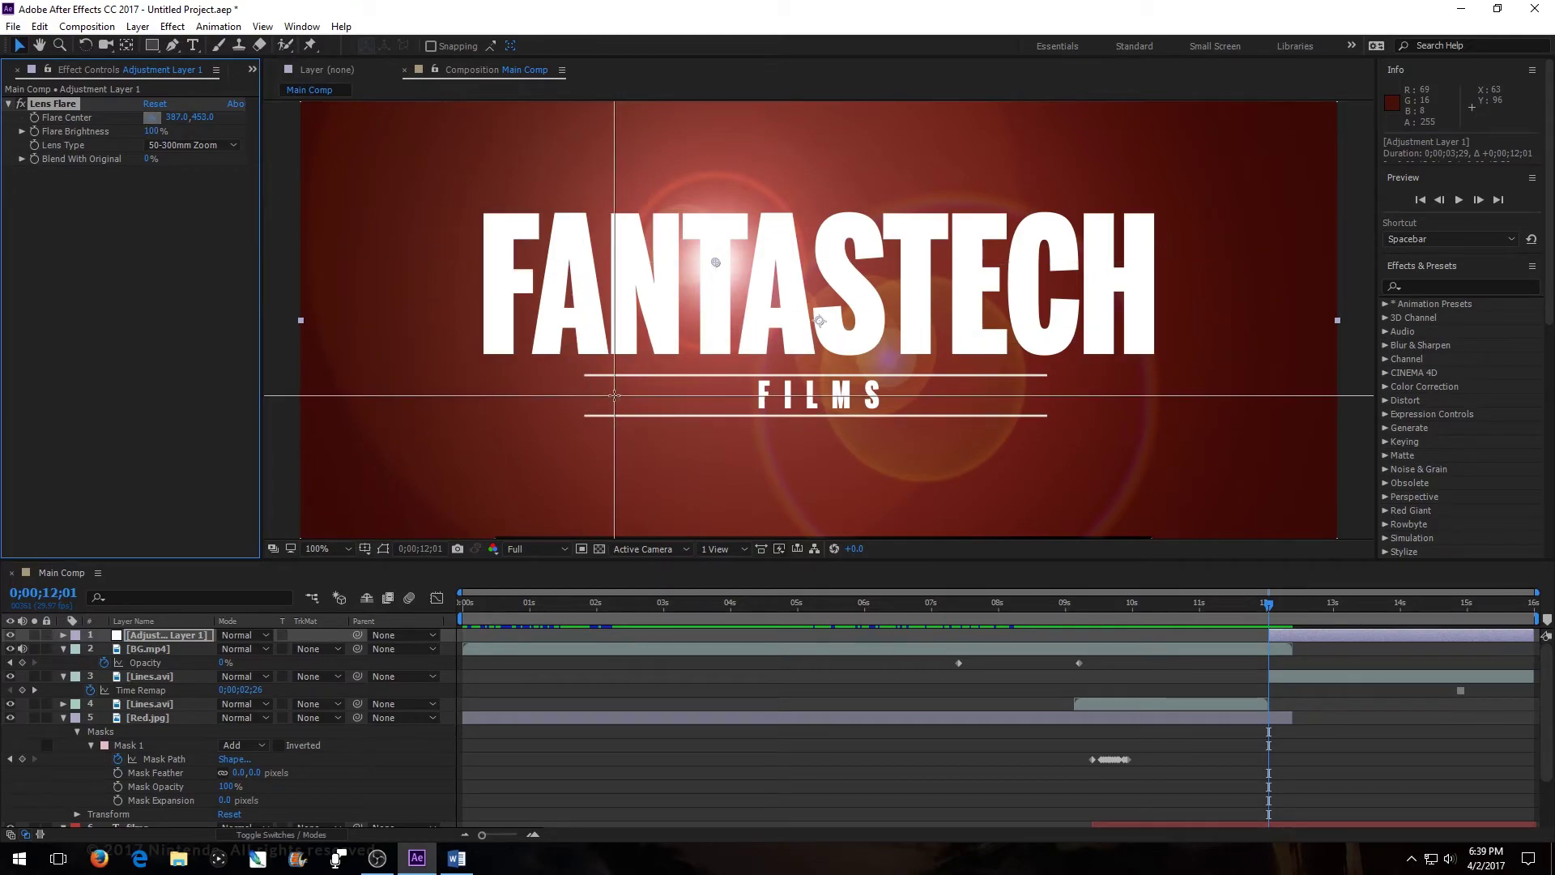
click(573, 395)
drag(572, 392, 572, 393)
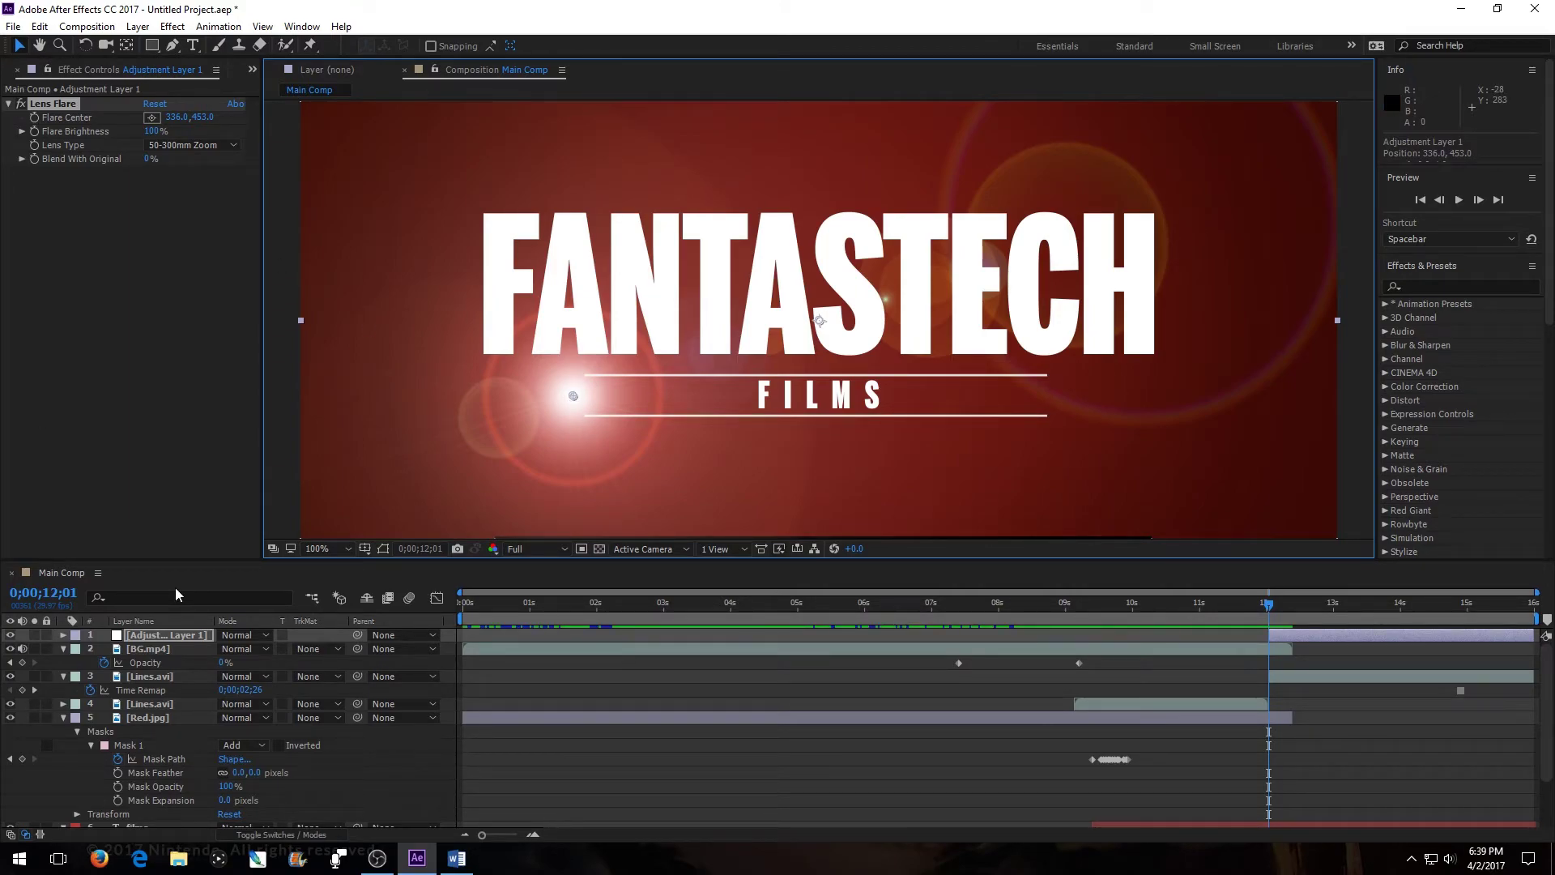
- Enable keyframing for Flare Center and Flare Brightness at 0;00;12;01, reveal them in the timeline, and set Flare Brightness to 0%
click(35, 117)
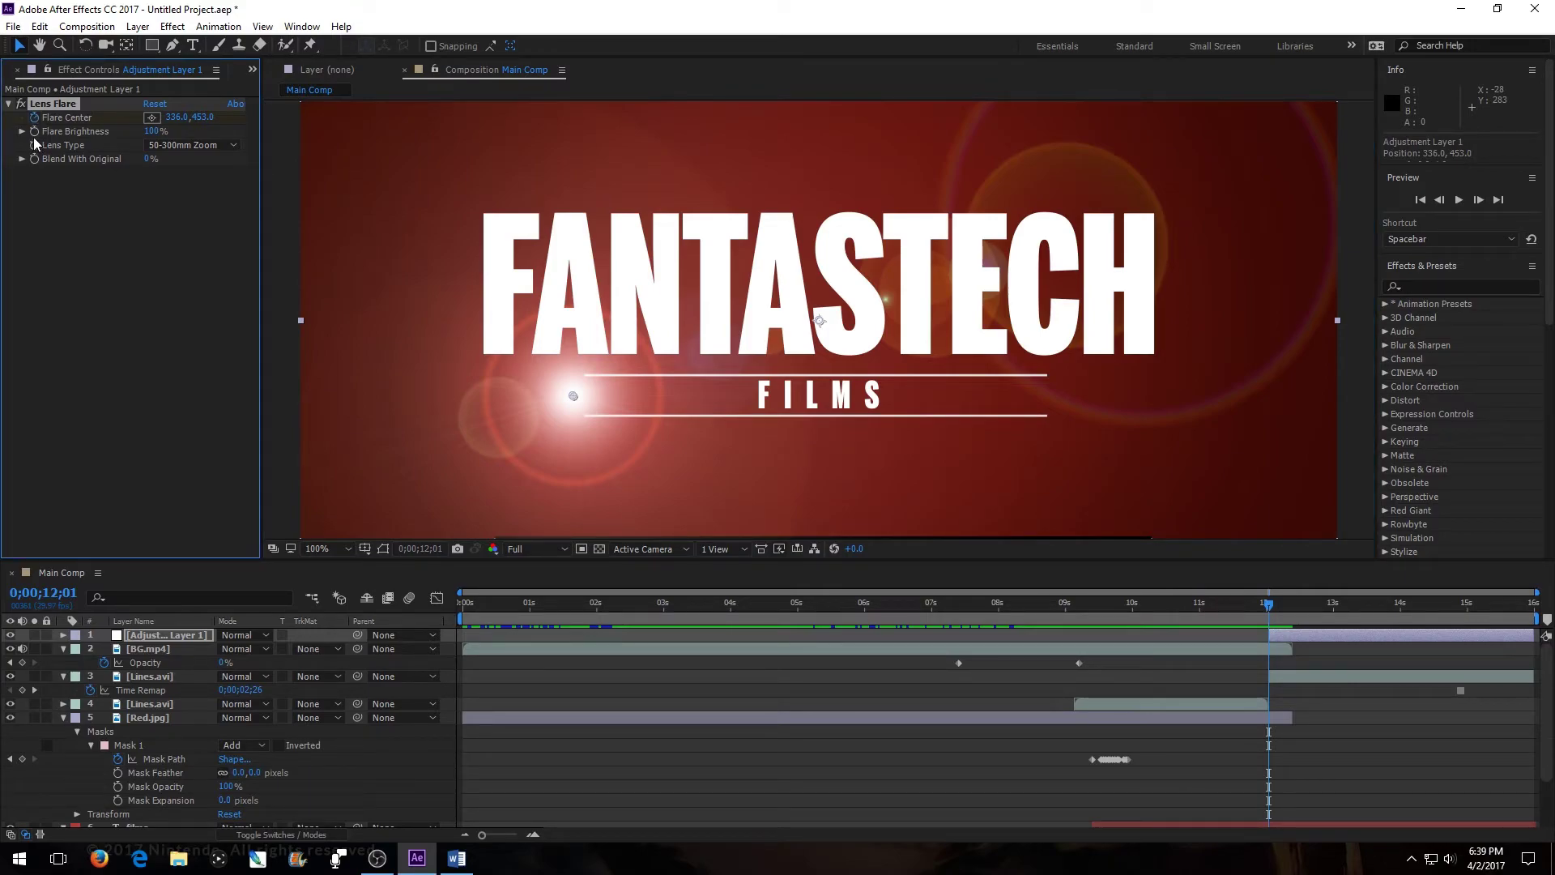
click(192, 656)
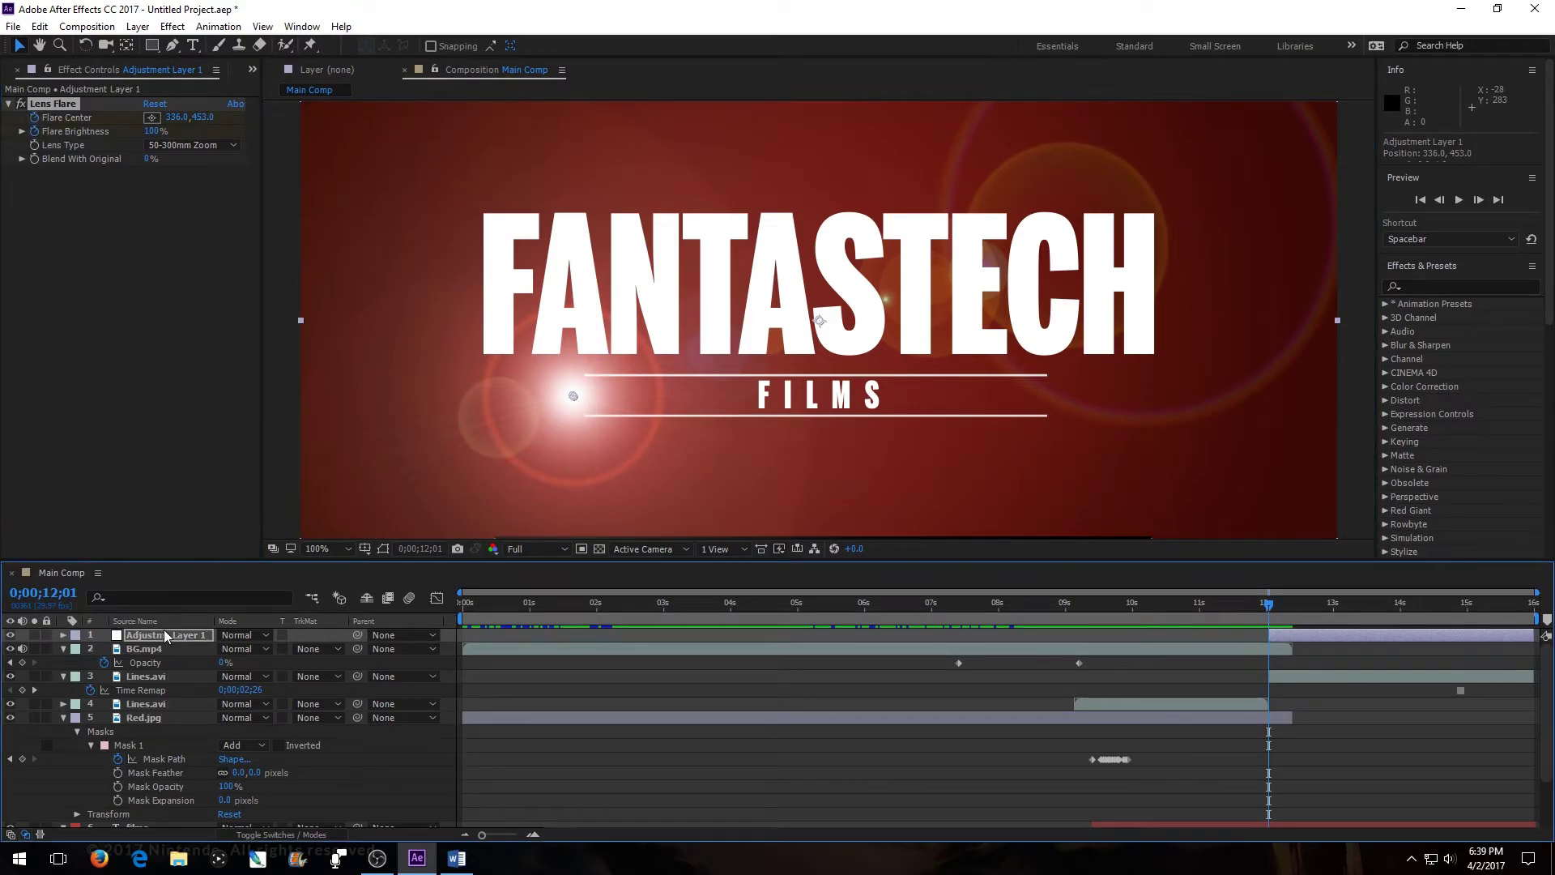
click(160, 636)
key(u)
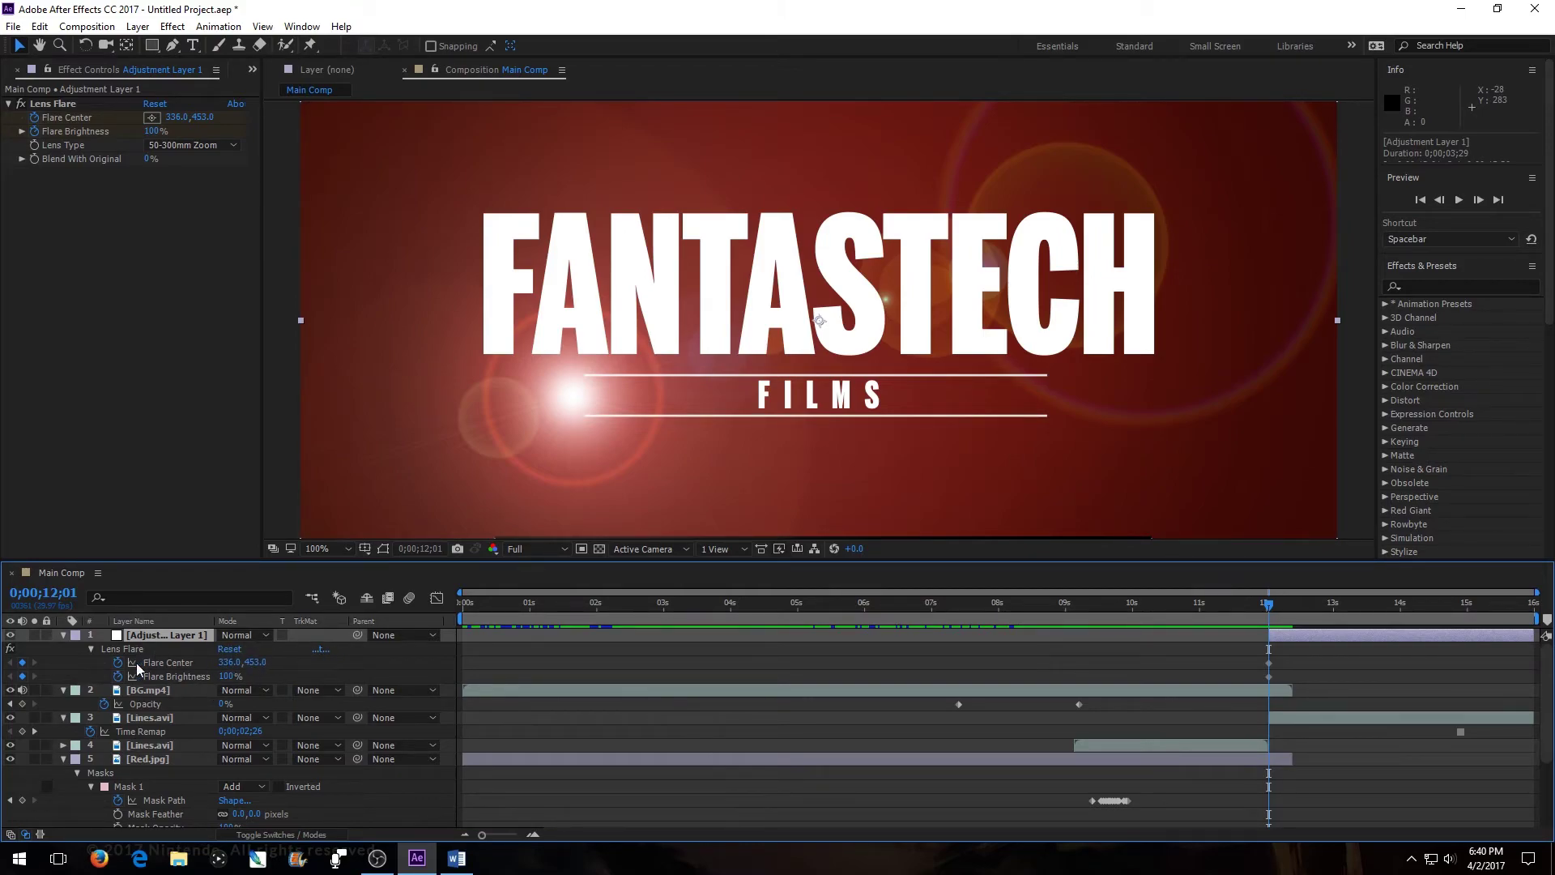
click(230, 677)
drag(230, 677, 162, 679)
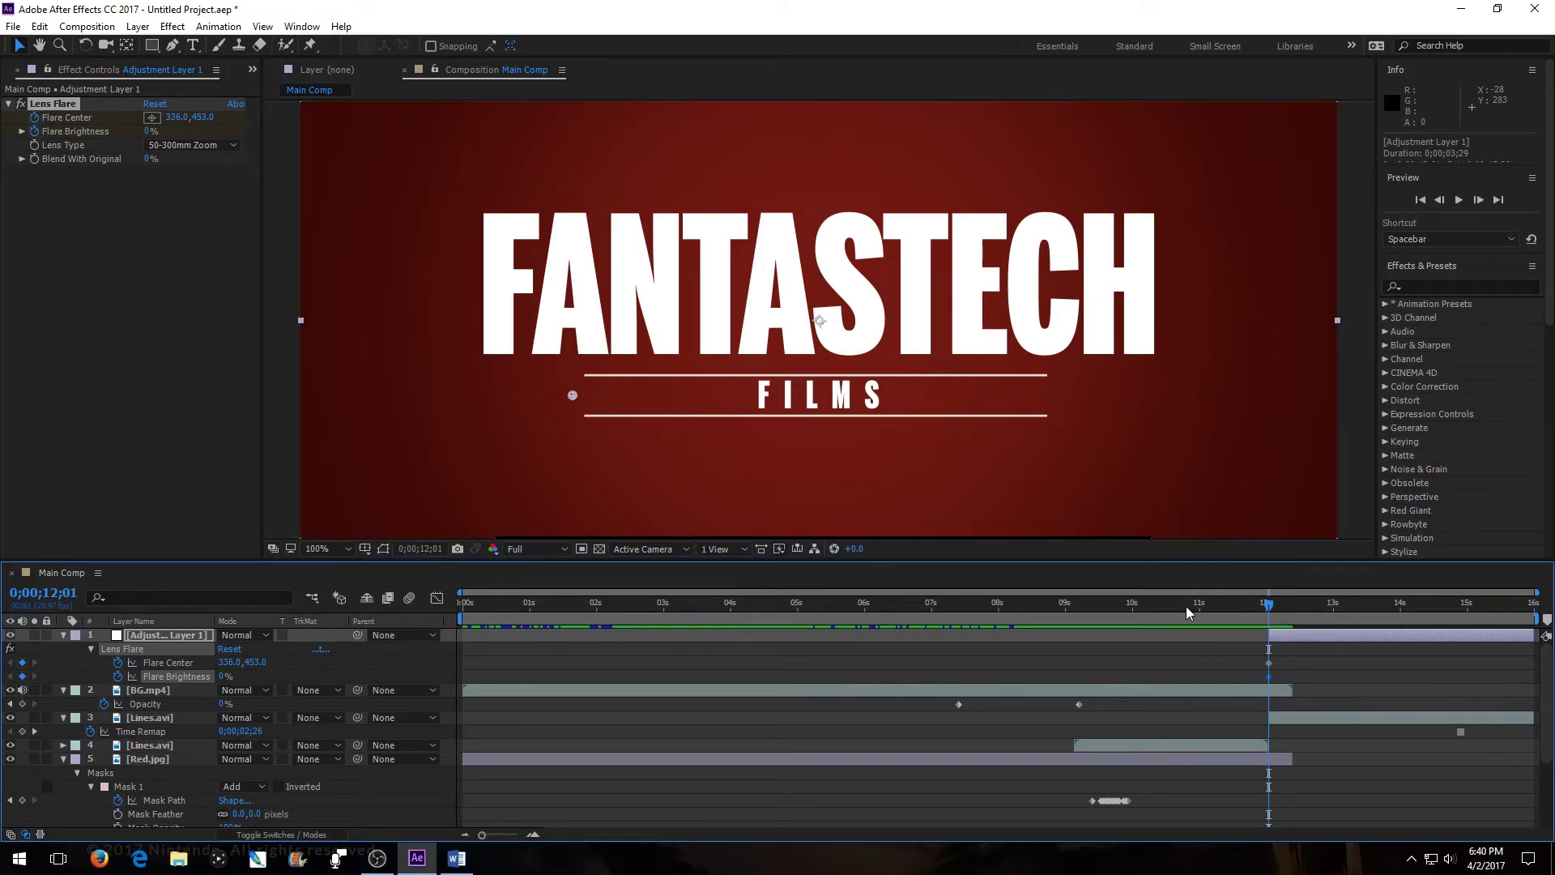
- Advance to 0;00;12;12 and set the Flare Brightness to 137%
key(Page_Down)
key(Page_Down)
key(Page_Down)
key(Page_Down)
key(Page_Down)
key(Page_Down)
key(Page_Down)
key(Page_Down)
key(Page_Down)
key(Page_Down)
key(Page_Down)
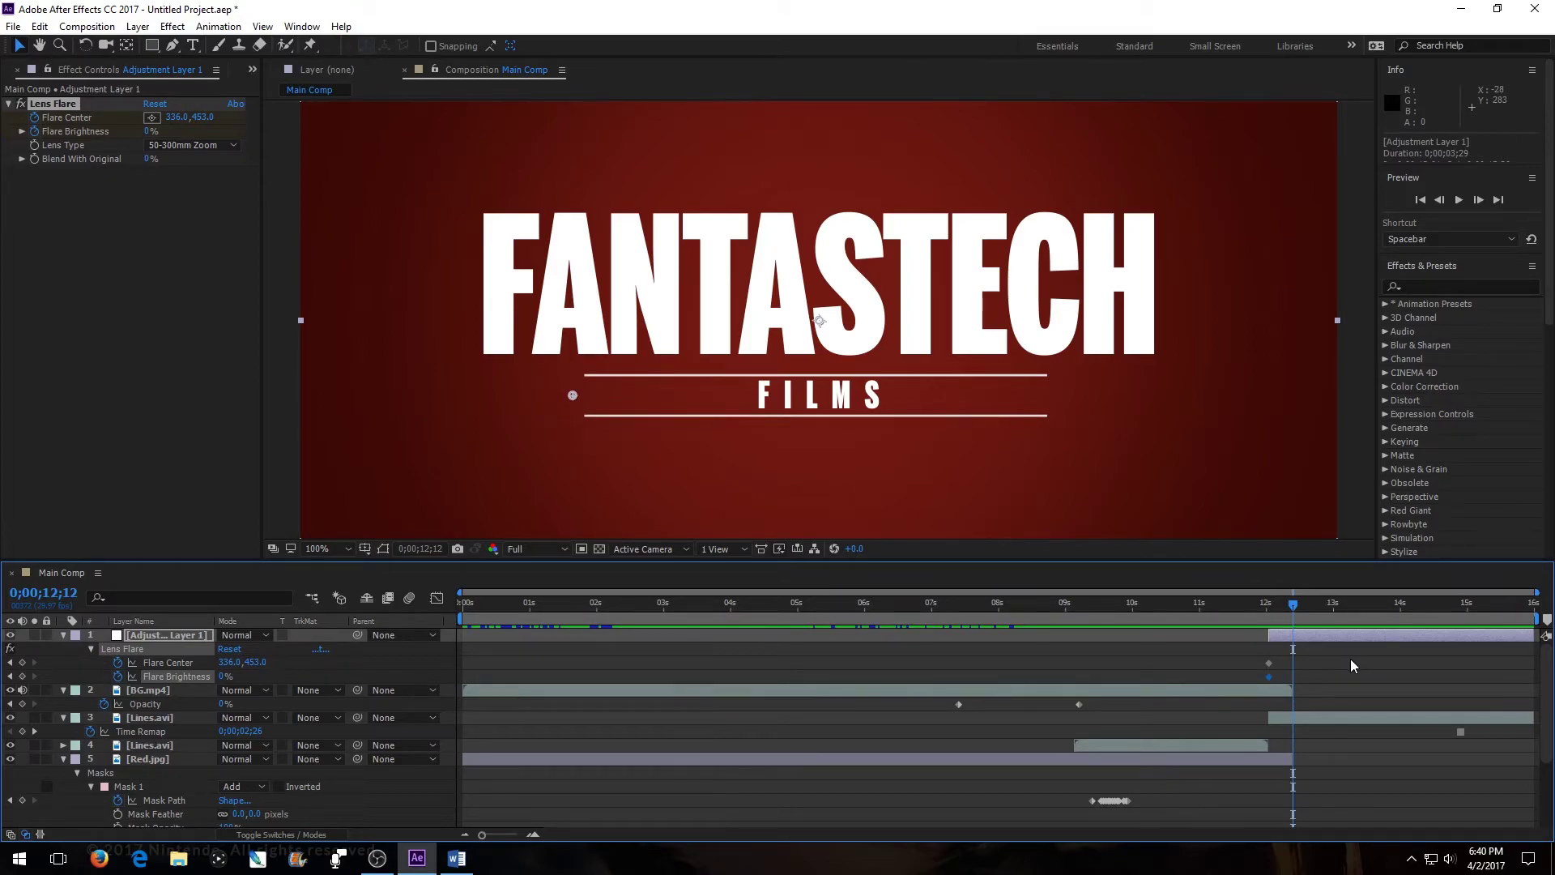
click(225, 675)
text(137)
key(Return)
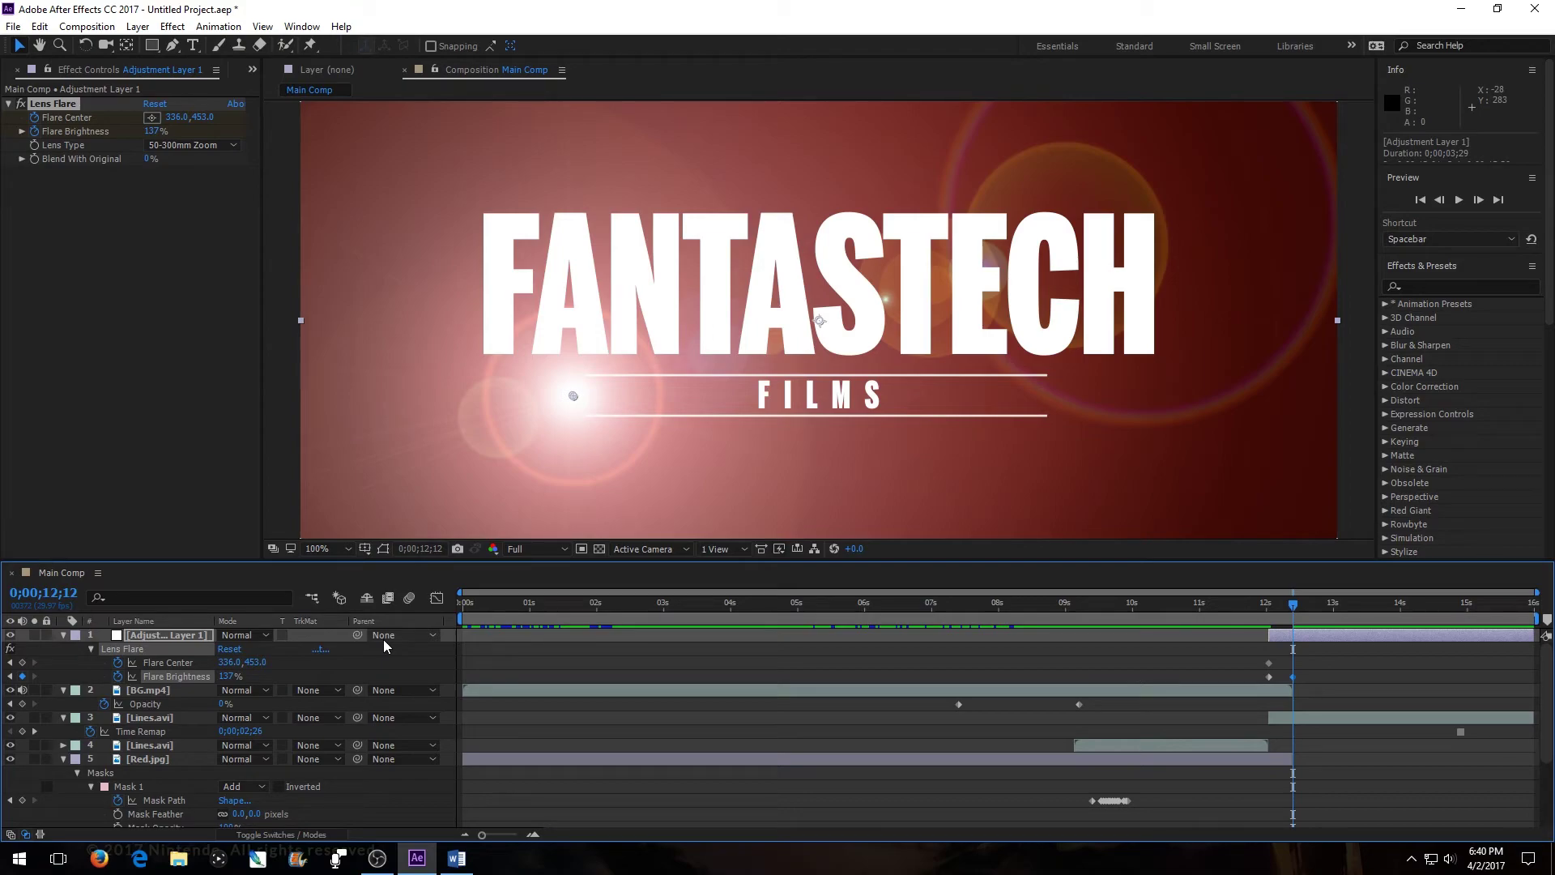
- Keyframe the Flare Center at 388.0, 453.0 at 0;00;12;12
drag(1296, 611, 1267, 648)
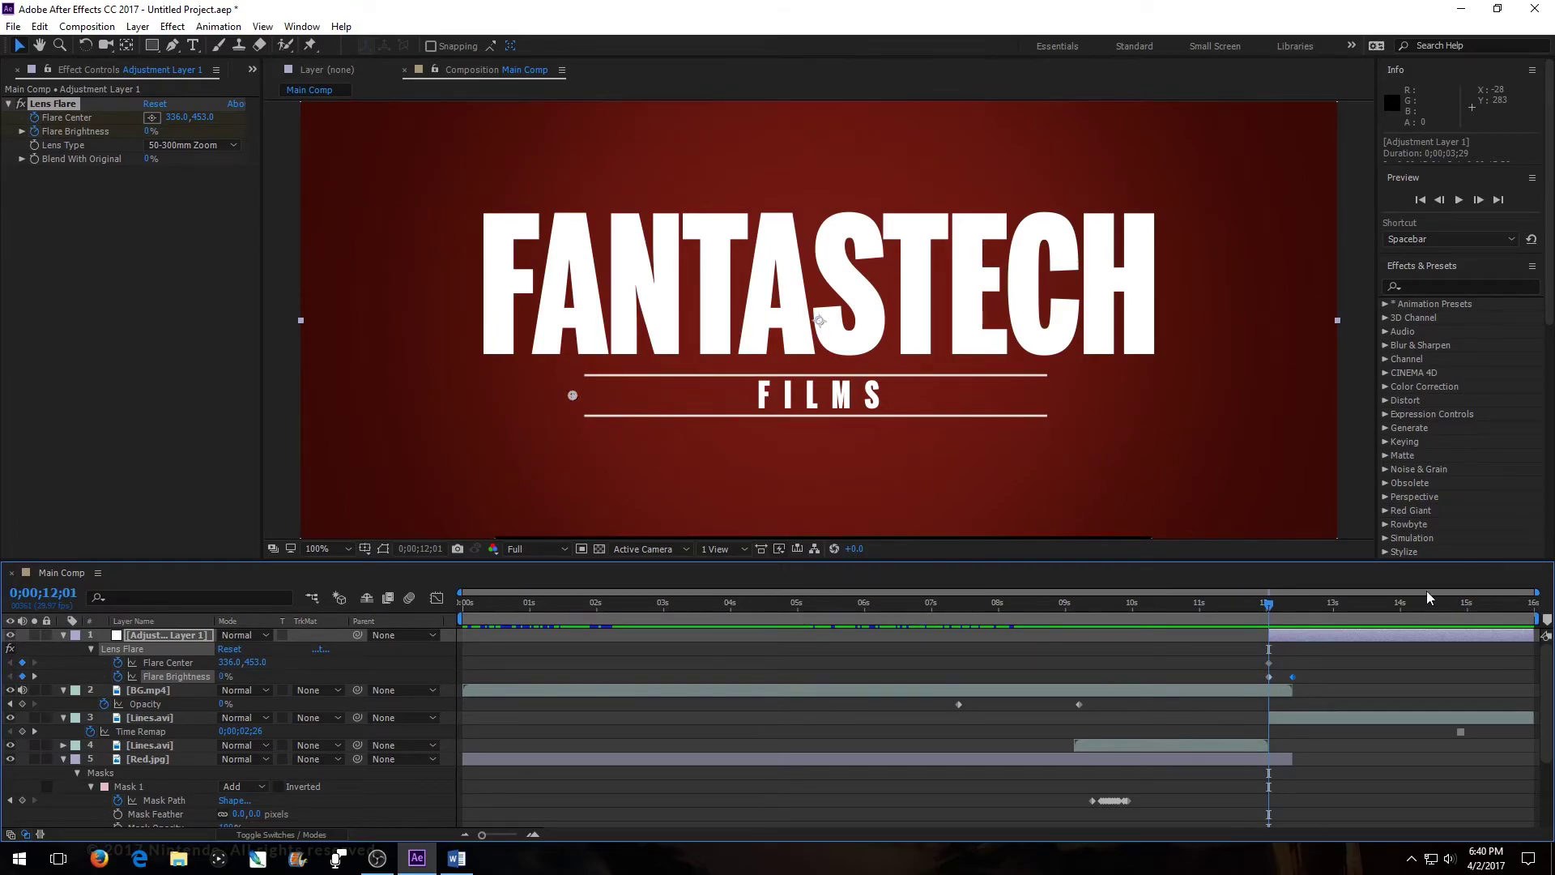
click(1292, 607)
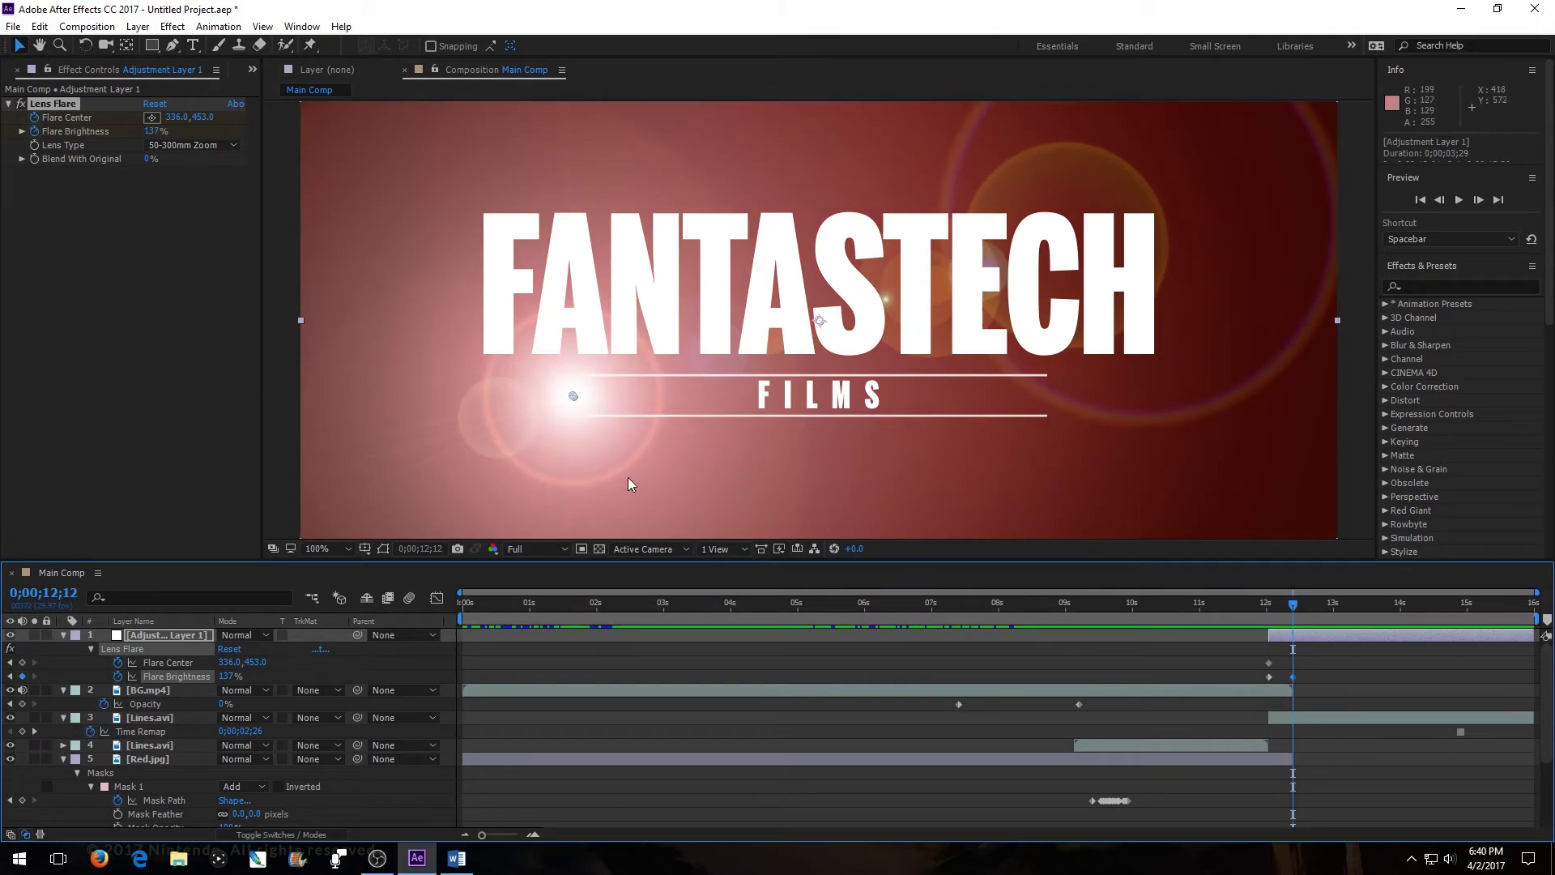
drag(574, 396, 572, 398)
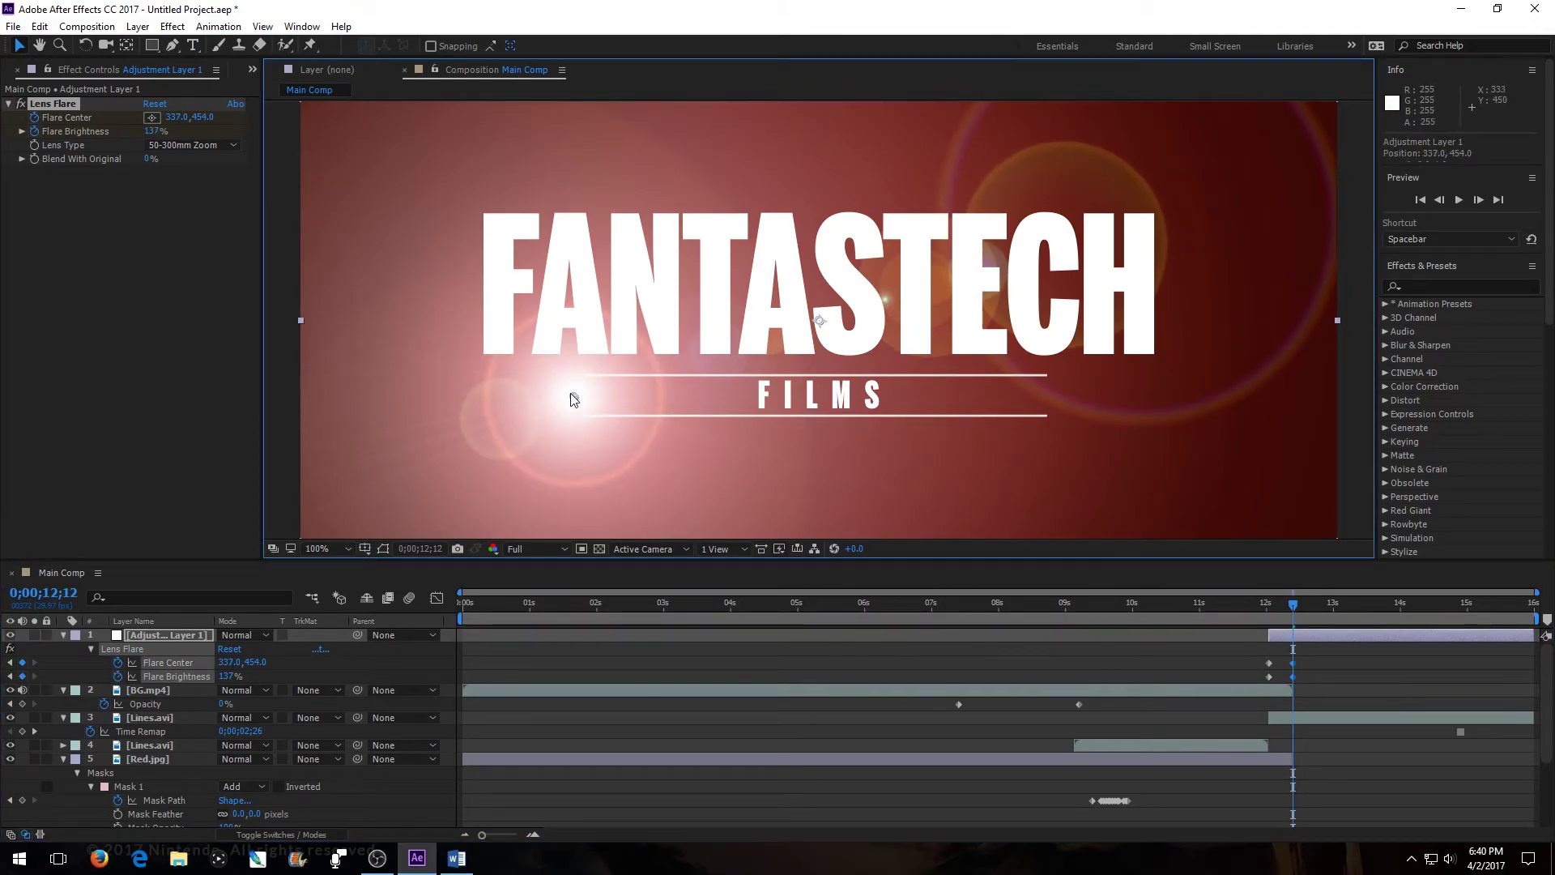
key(ctrl+z)
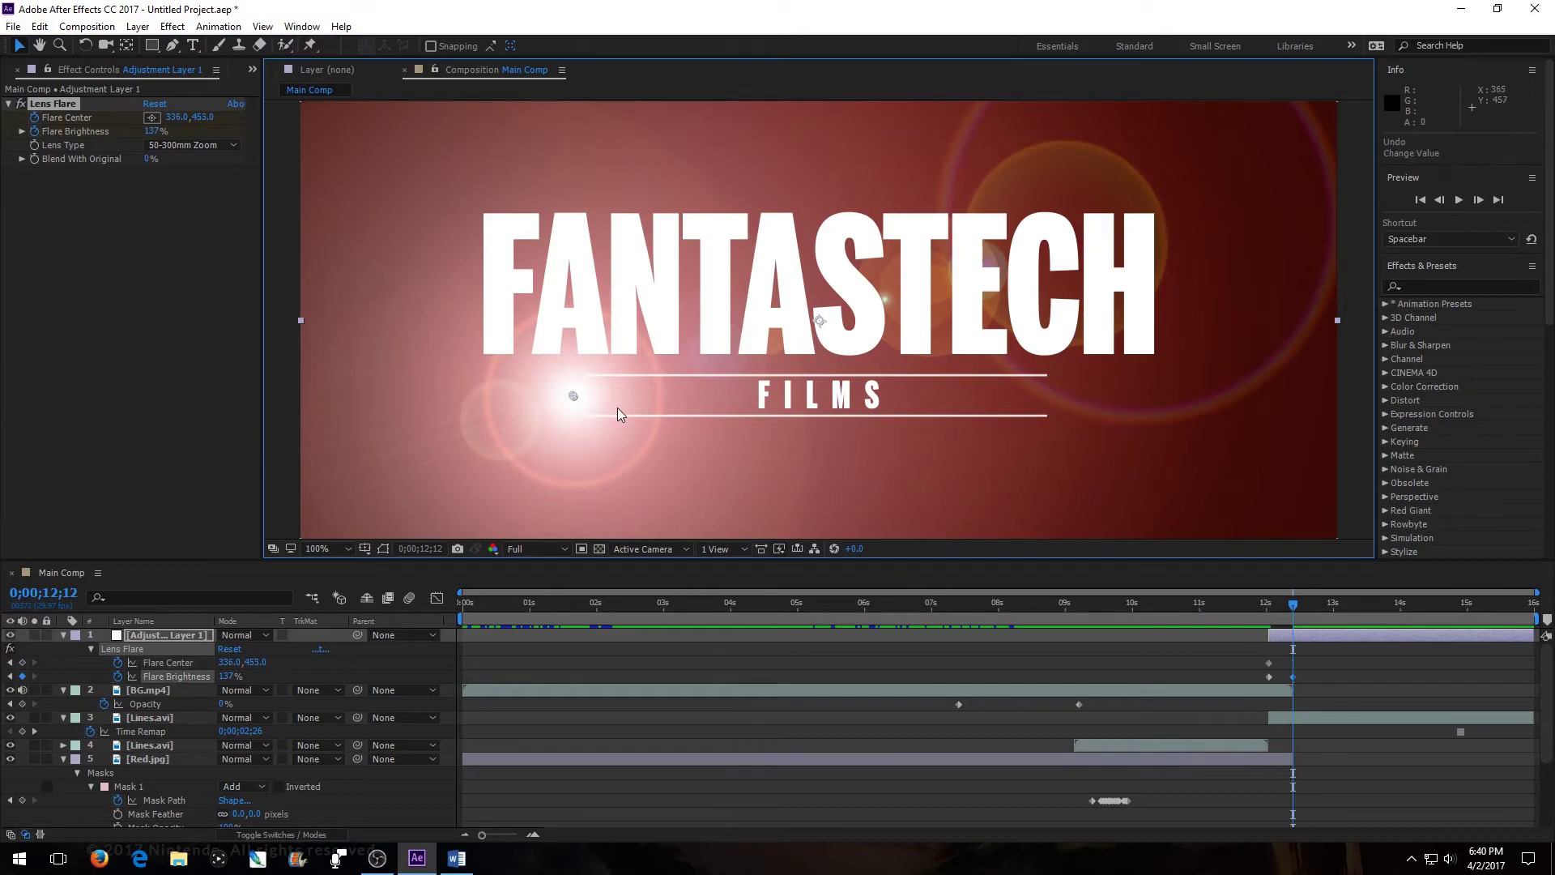
click(195, 119)
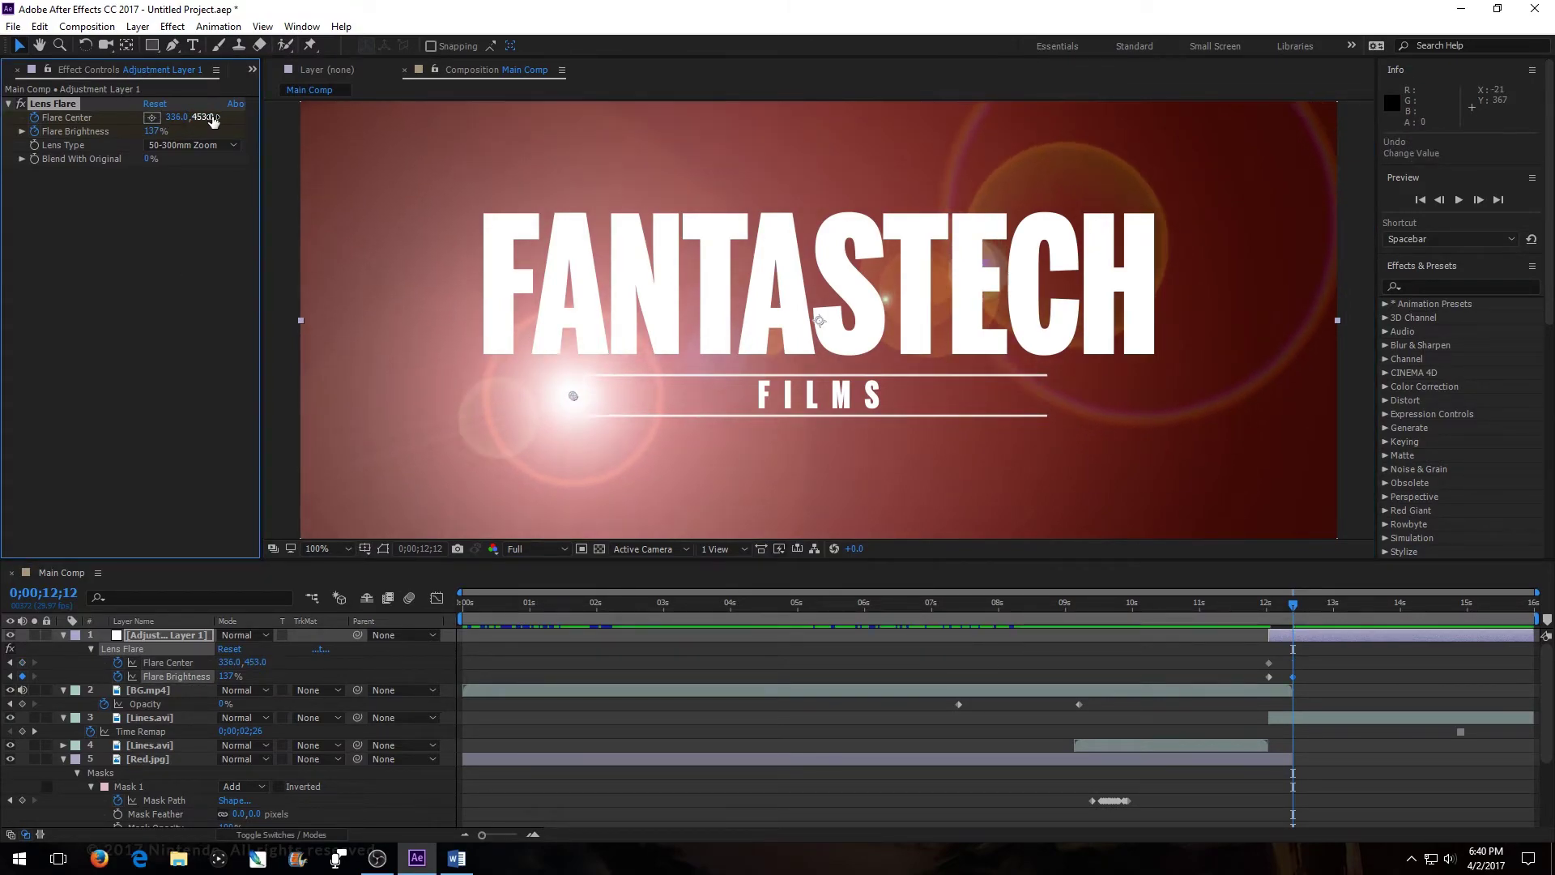
drag(178, 117, 219, 120)
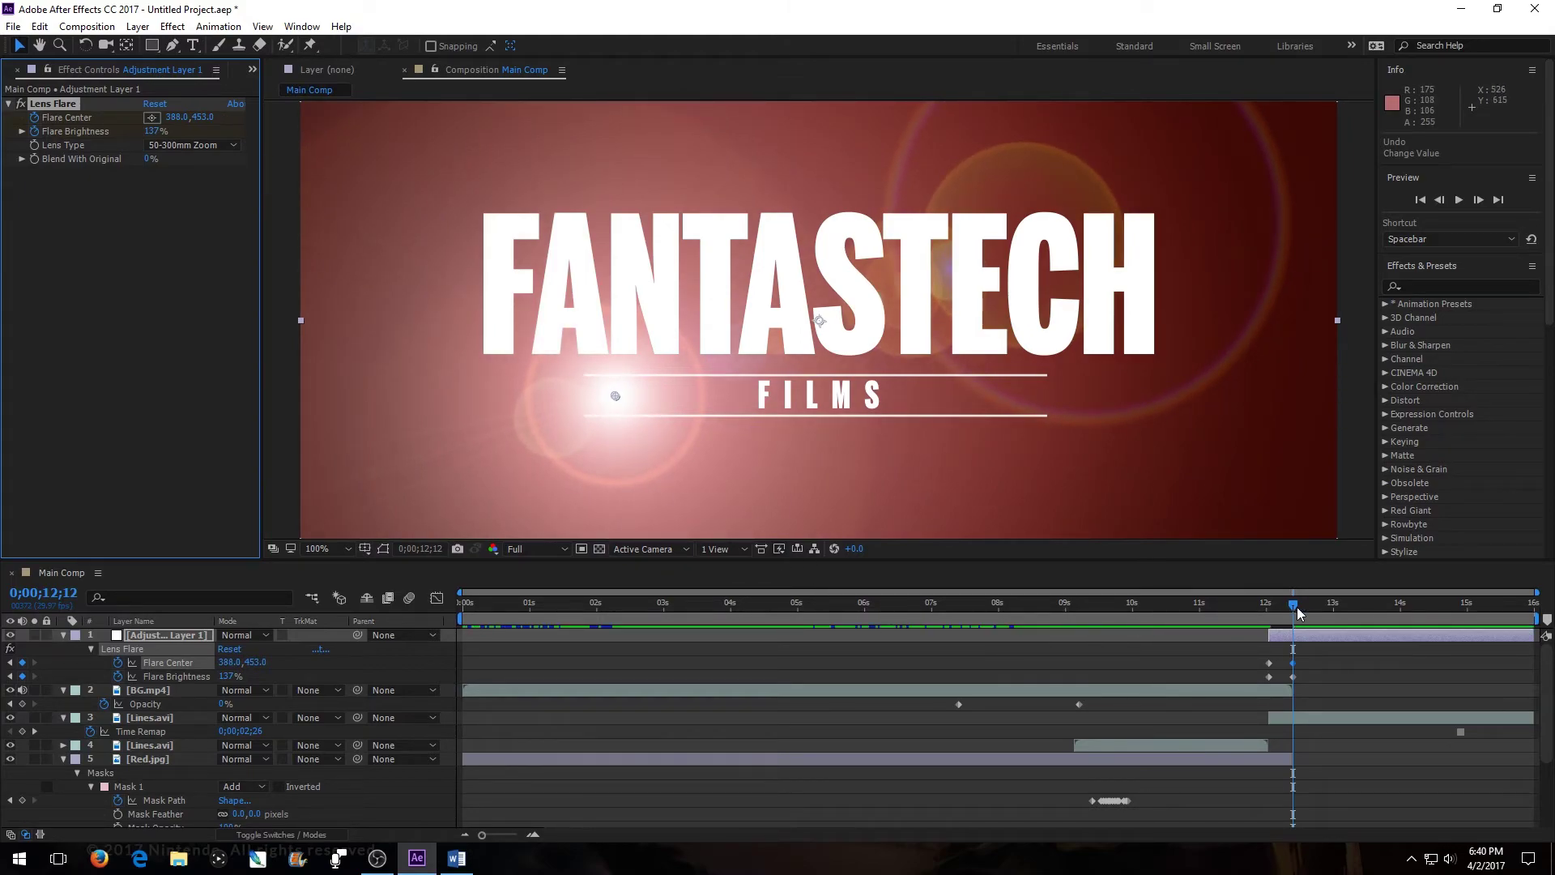
- Set the current time to 0;00;13;08 and move the Flare Center horizontally to 889.0, 453.0
mouse_move(1296, 606)
mouse_down()
mouse_move(1261, 614)
mouse_move(1295, 620)
mouse_move(1268, 639)
mouse_move(1296, 636)
mouse_up()
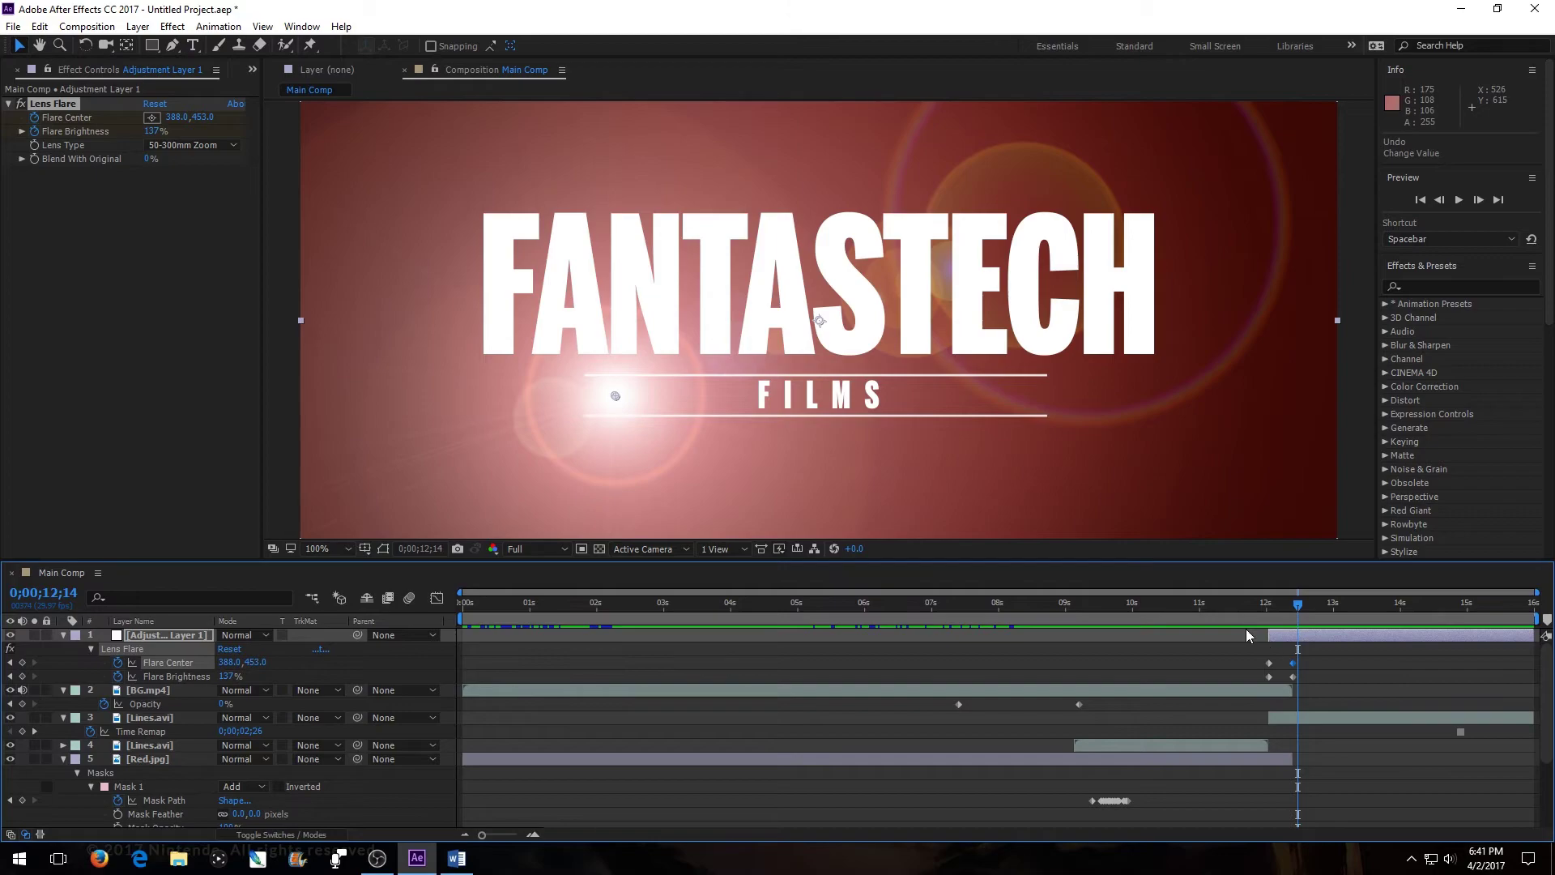
drag(1299, 609, 1293, 664)
drag(1294, 664, 1348, 647)
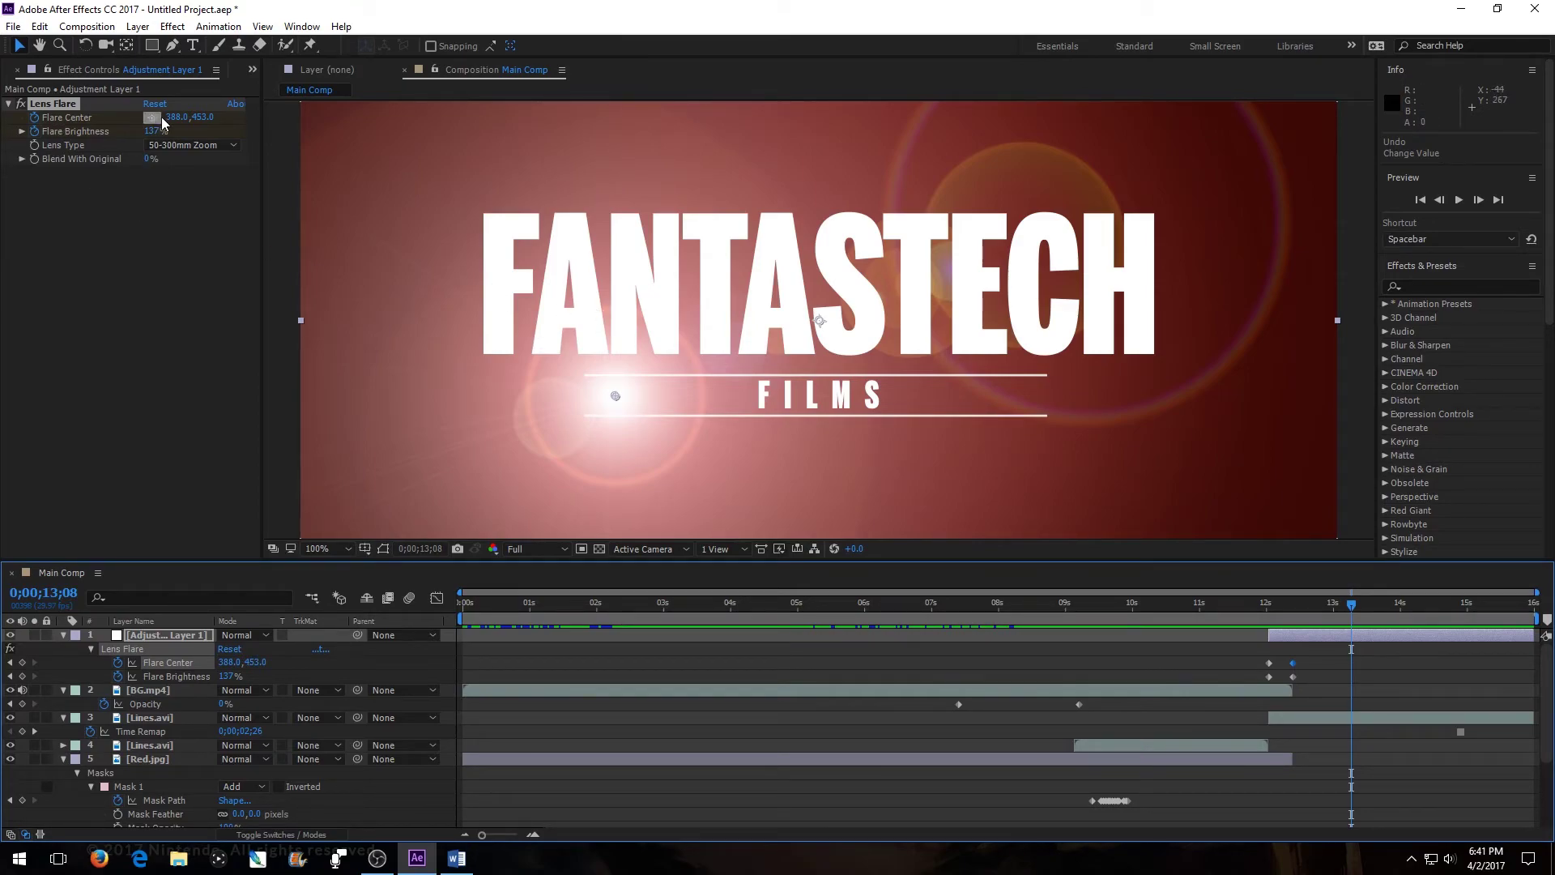
drag(173, 115, 664, 201)
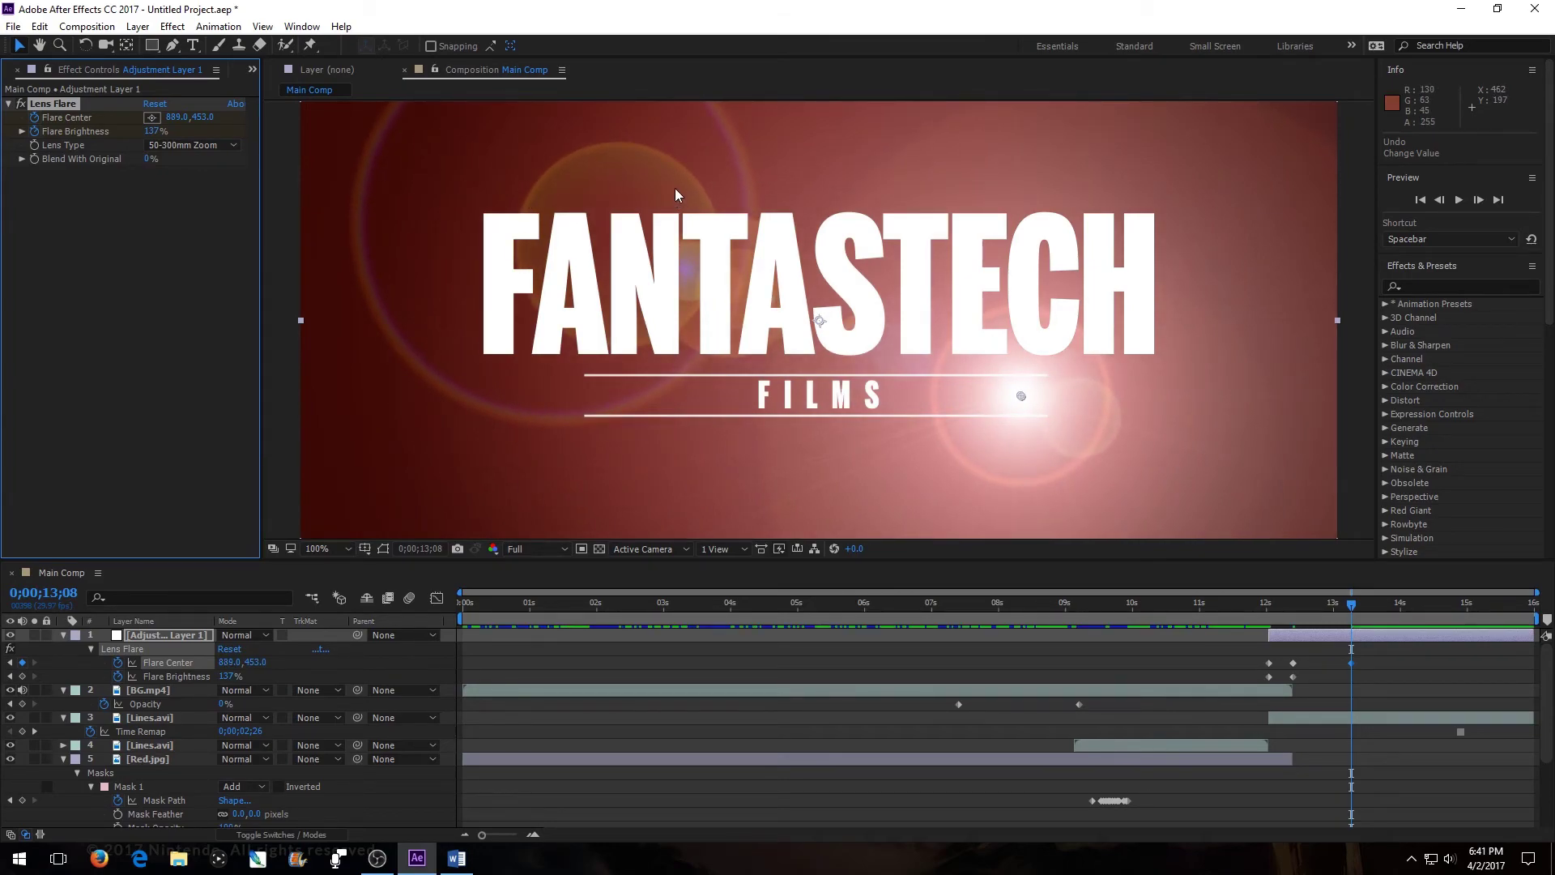
- Hold the Flare Brightness with a keyframe at 0;00;13;08 and fade it to 0% at 0;00;13;25
click(22, 677)
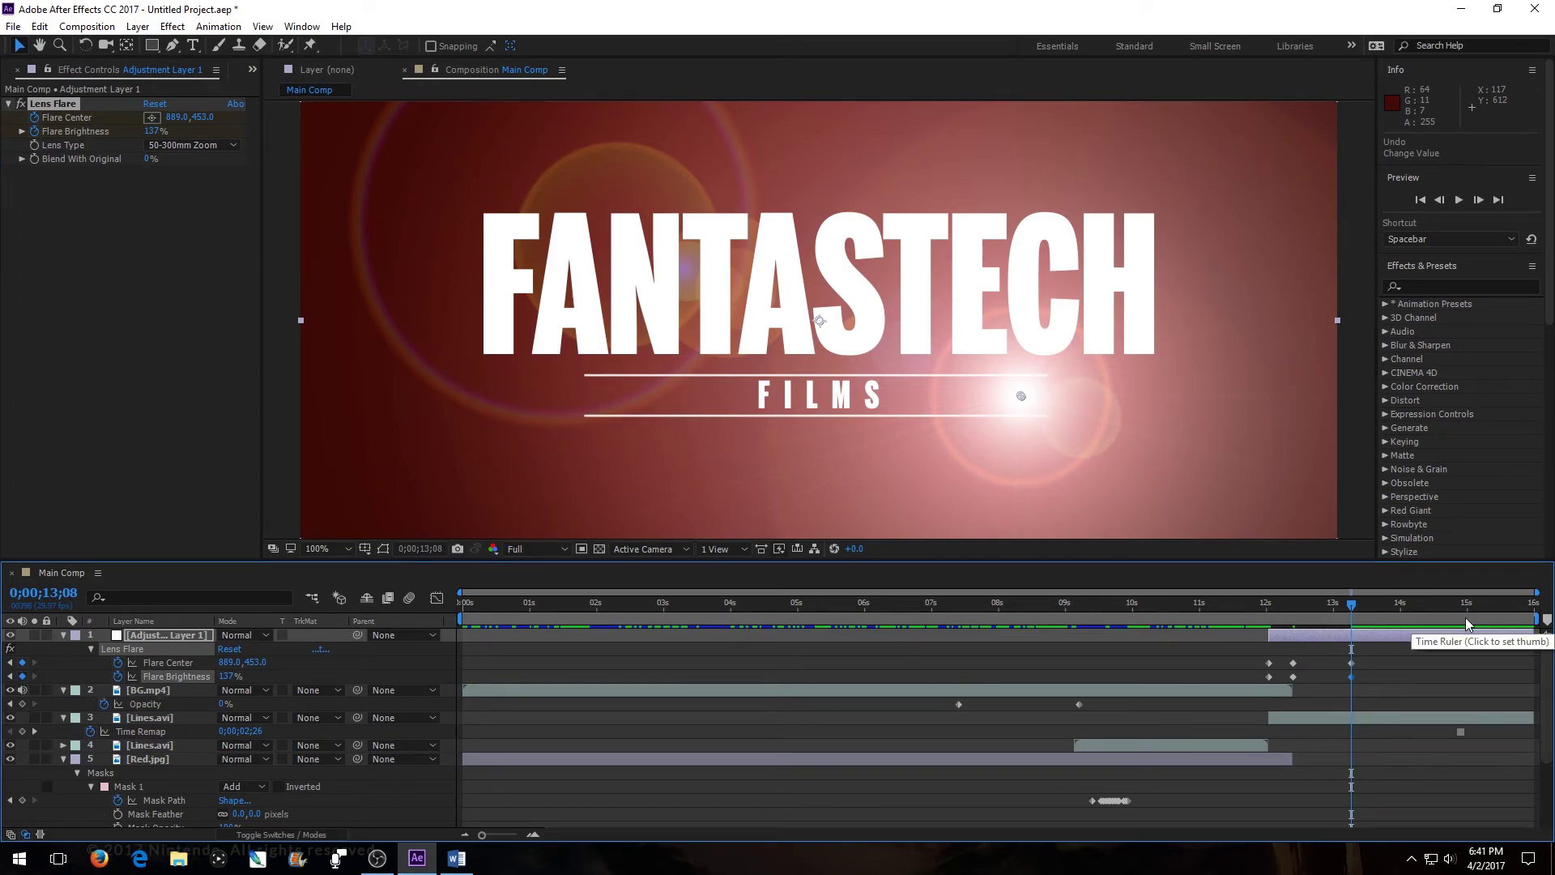
key(space)
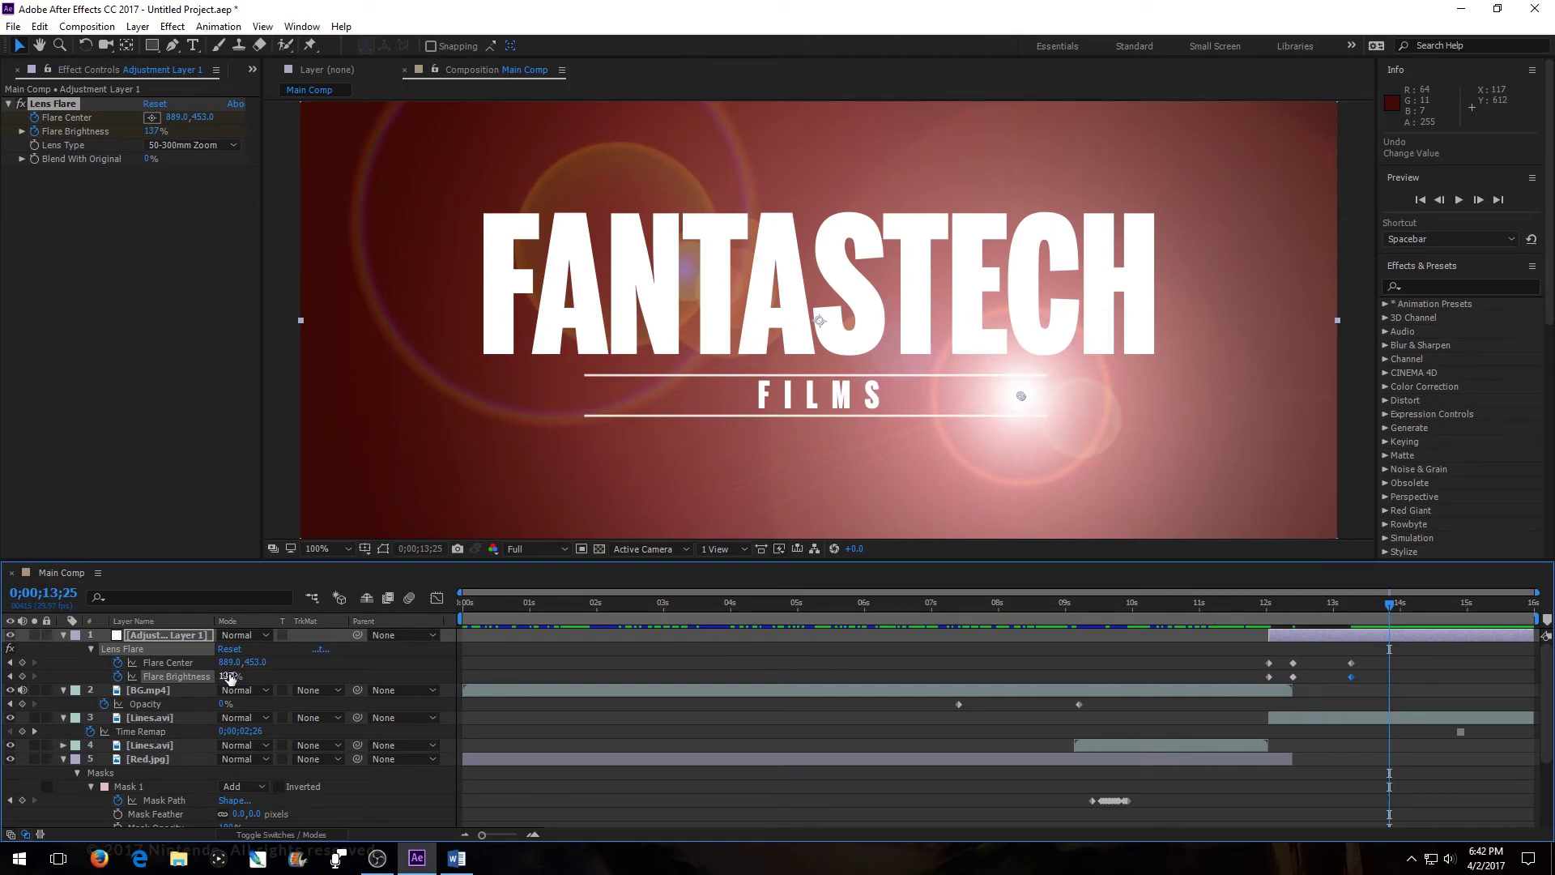
drag(229, 677, 116, 704)
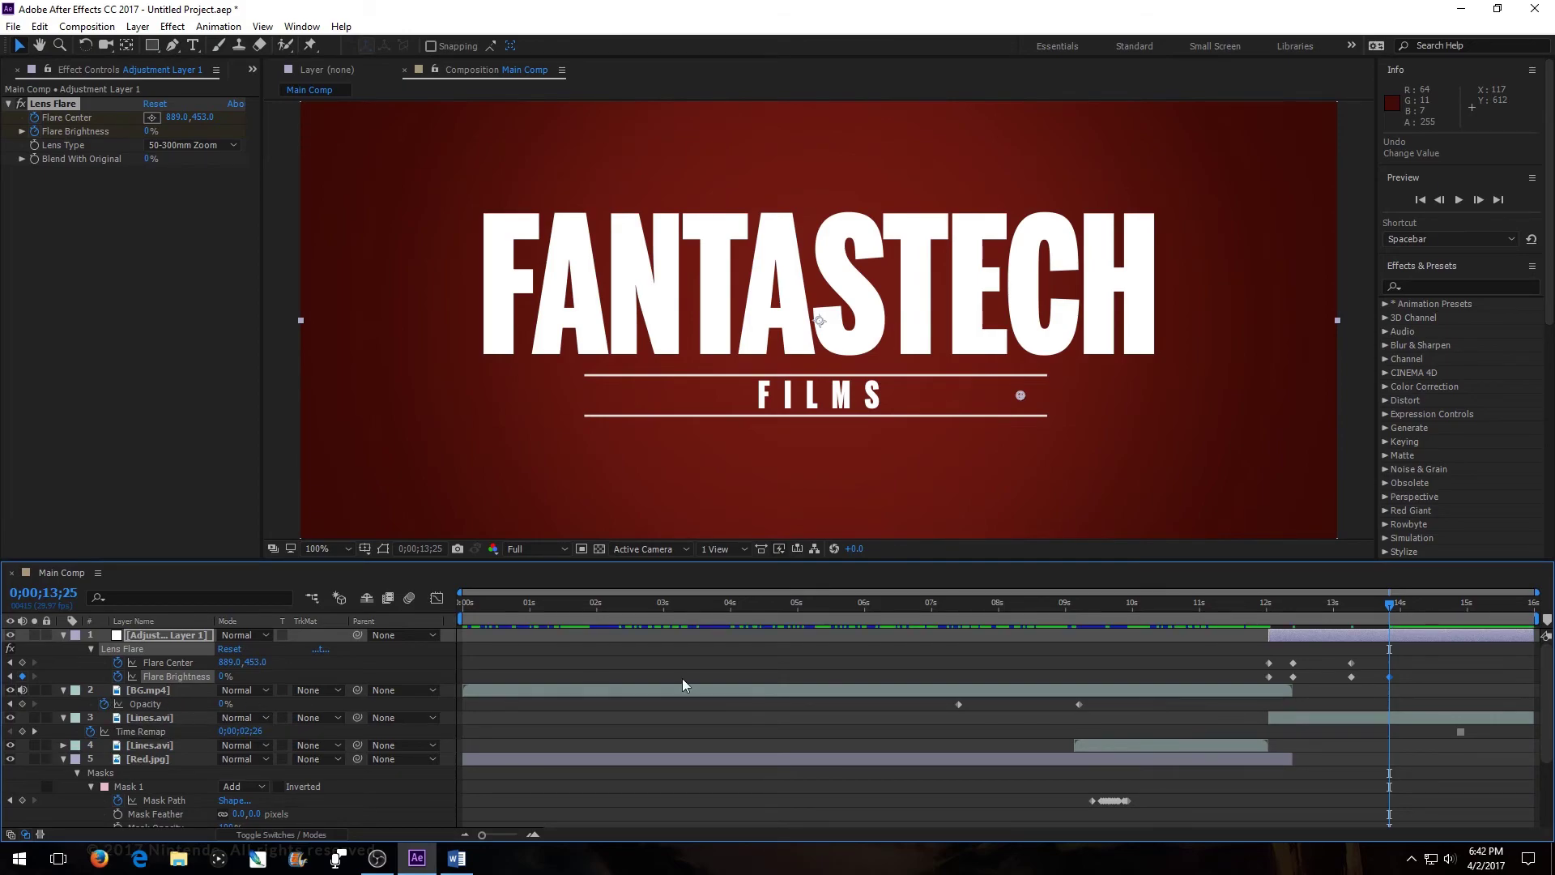
- Preview the lens flare sweep across the title lines, starting from 0;00;11;00
click(1199, 606)
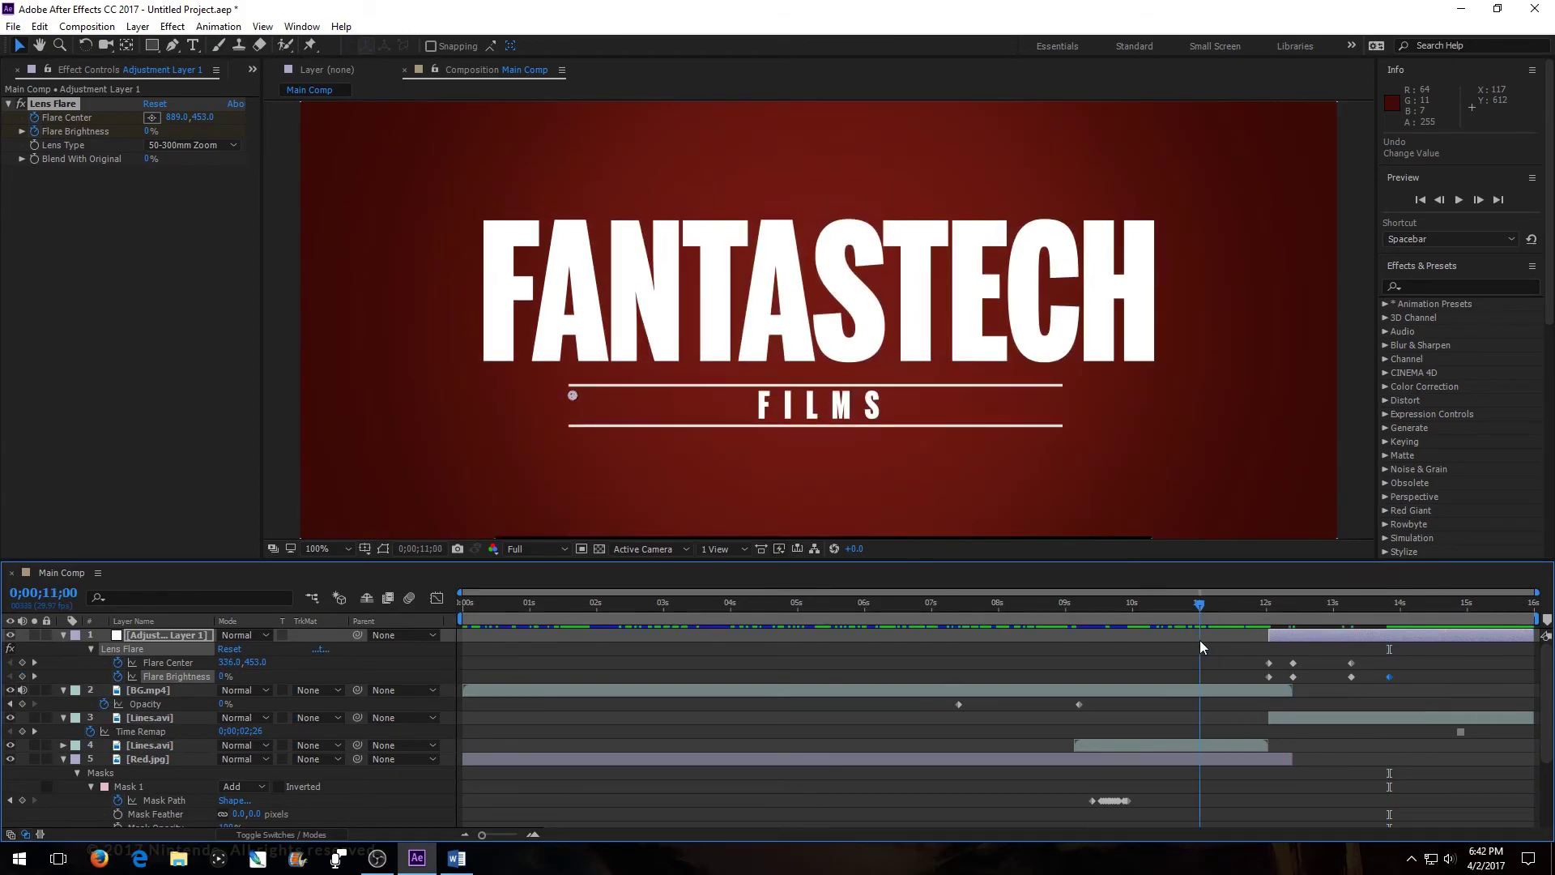
click(1459, 200)
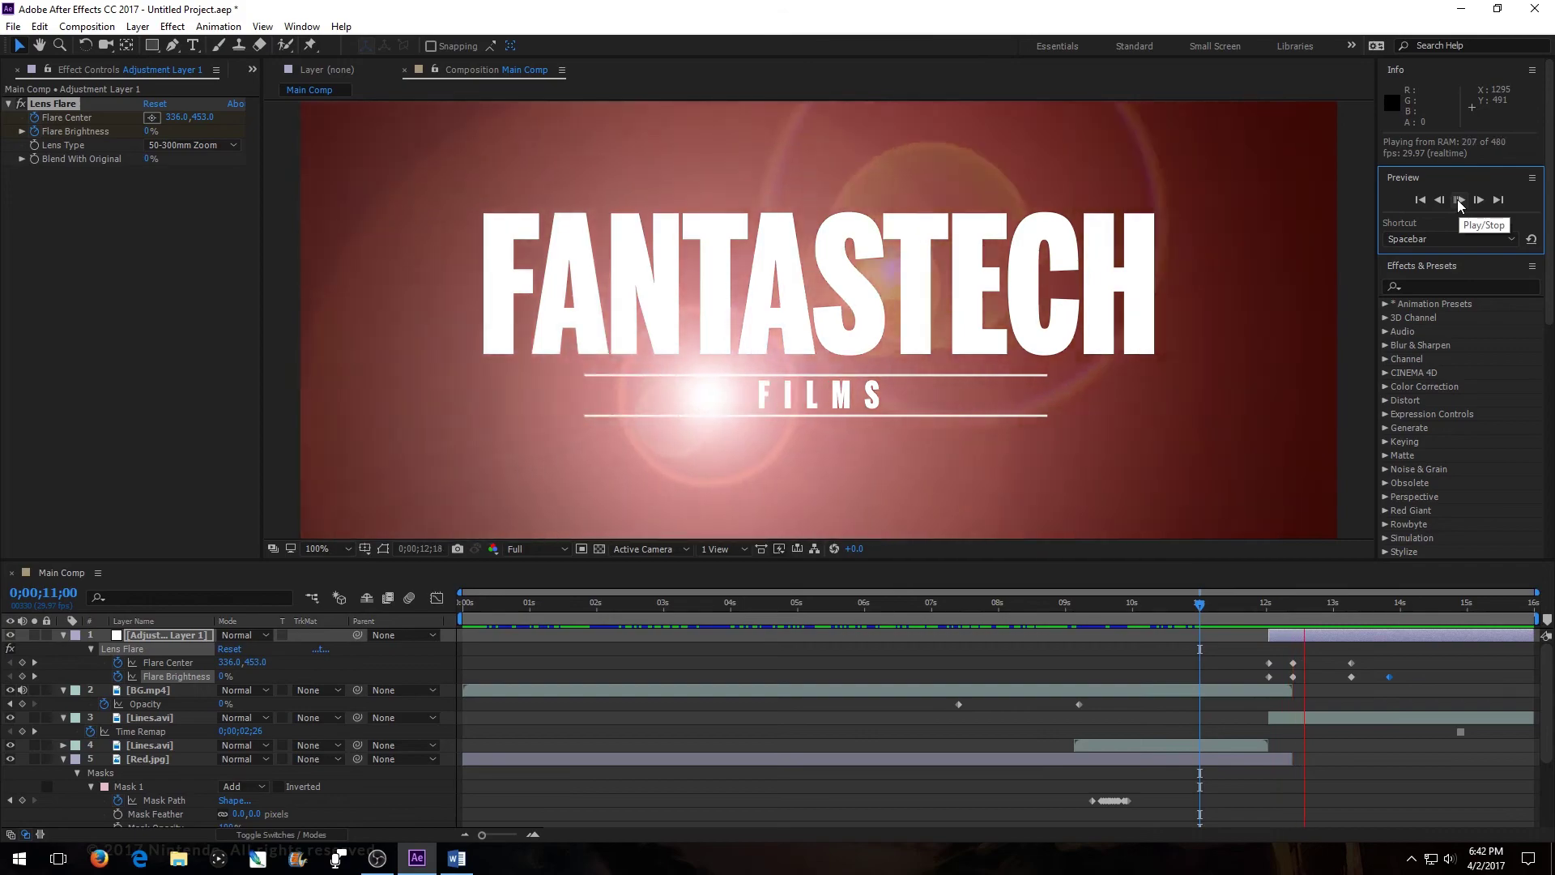
click(1458, 200)
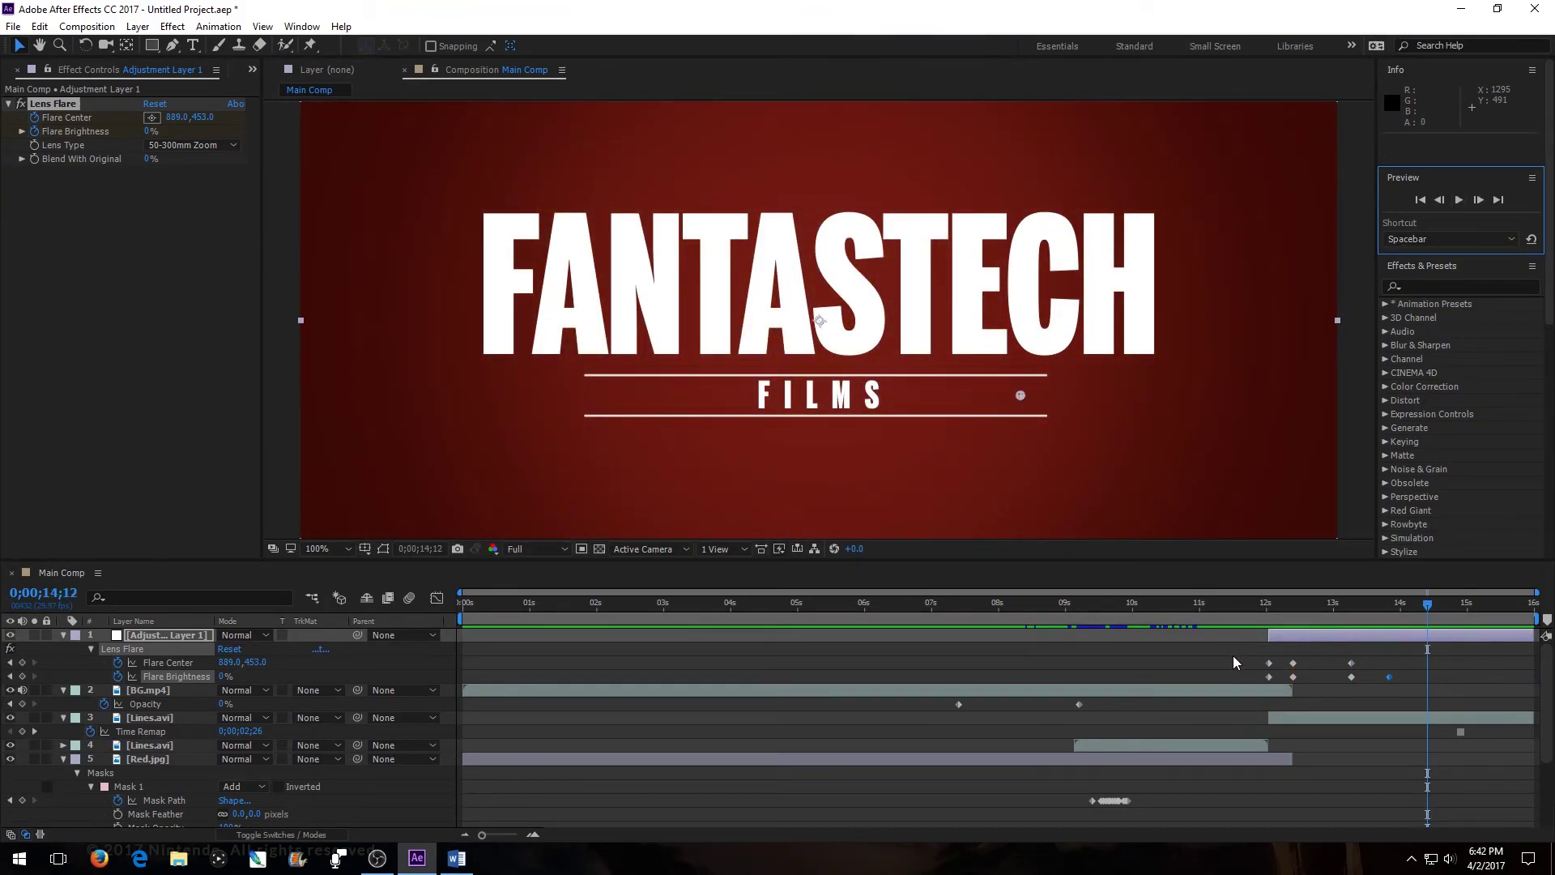
- Apply Easy Ease to all Flare Center and Flare Brightness keyframes on the adjustment layer
drag(1233, 655, 1405, 682)
right_click(1351, 675)
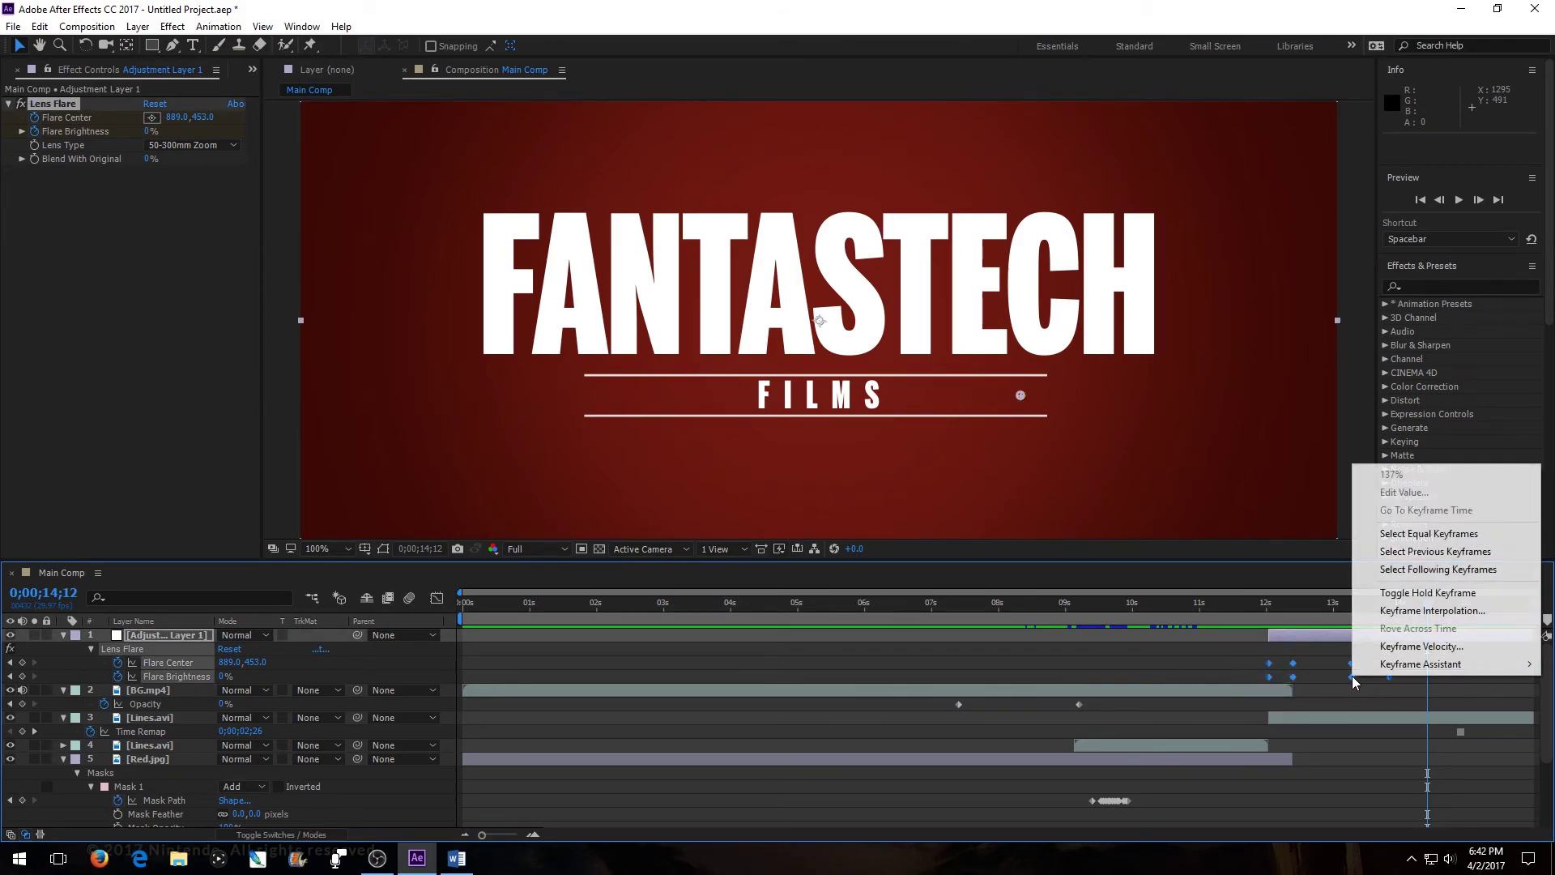
mouse_move(1381, 667)
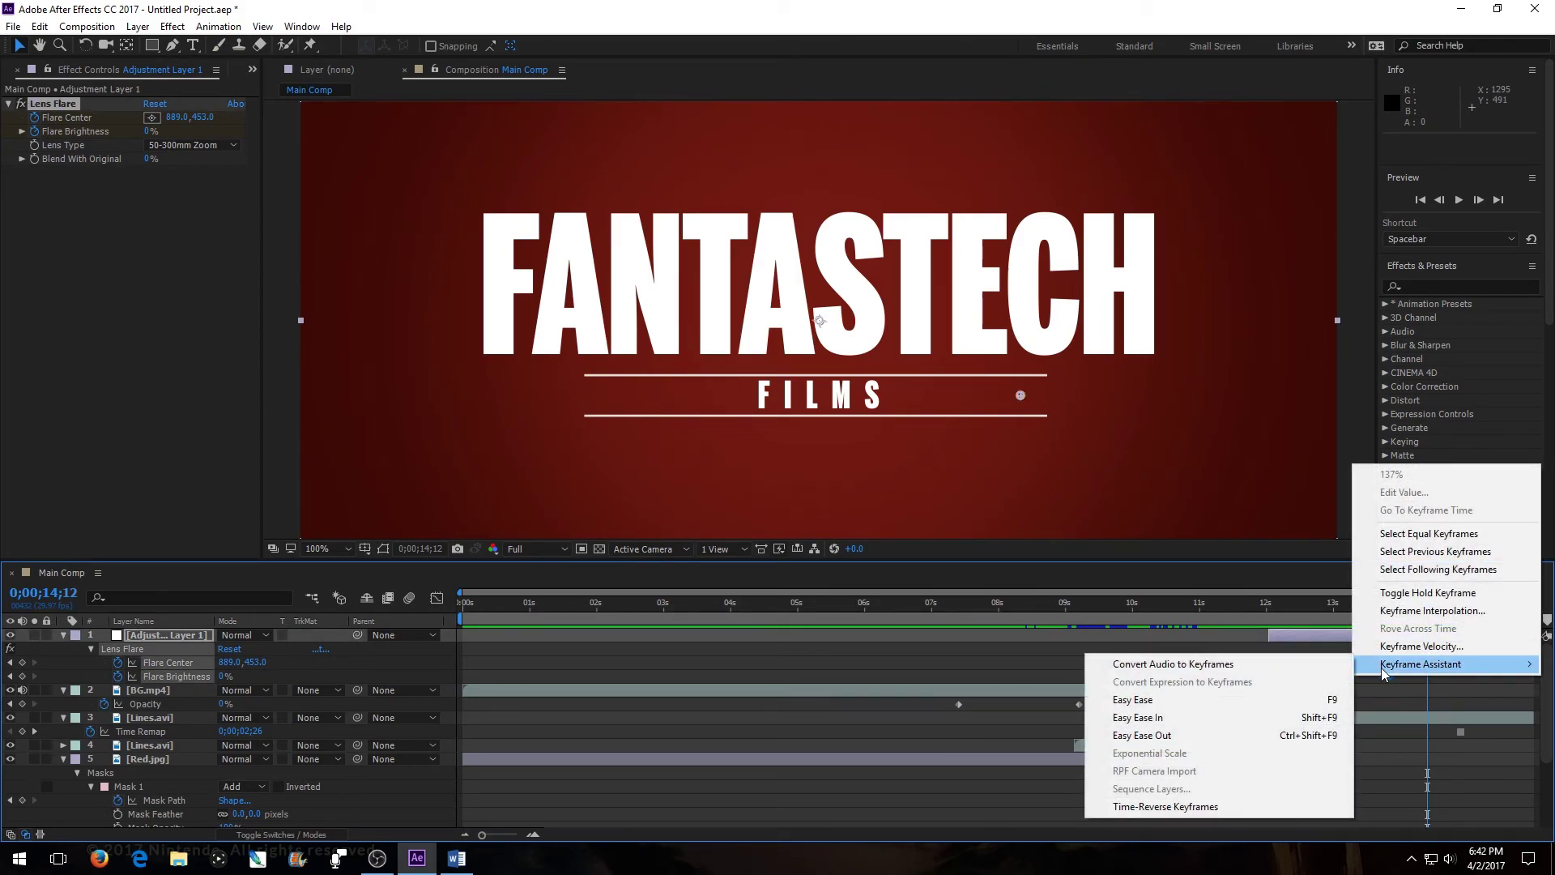
click(1271, 699)
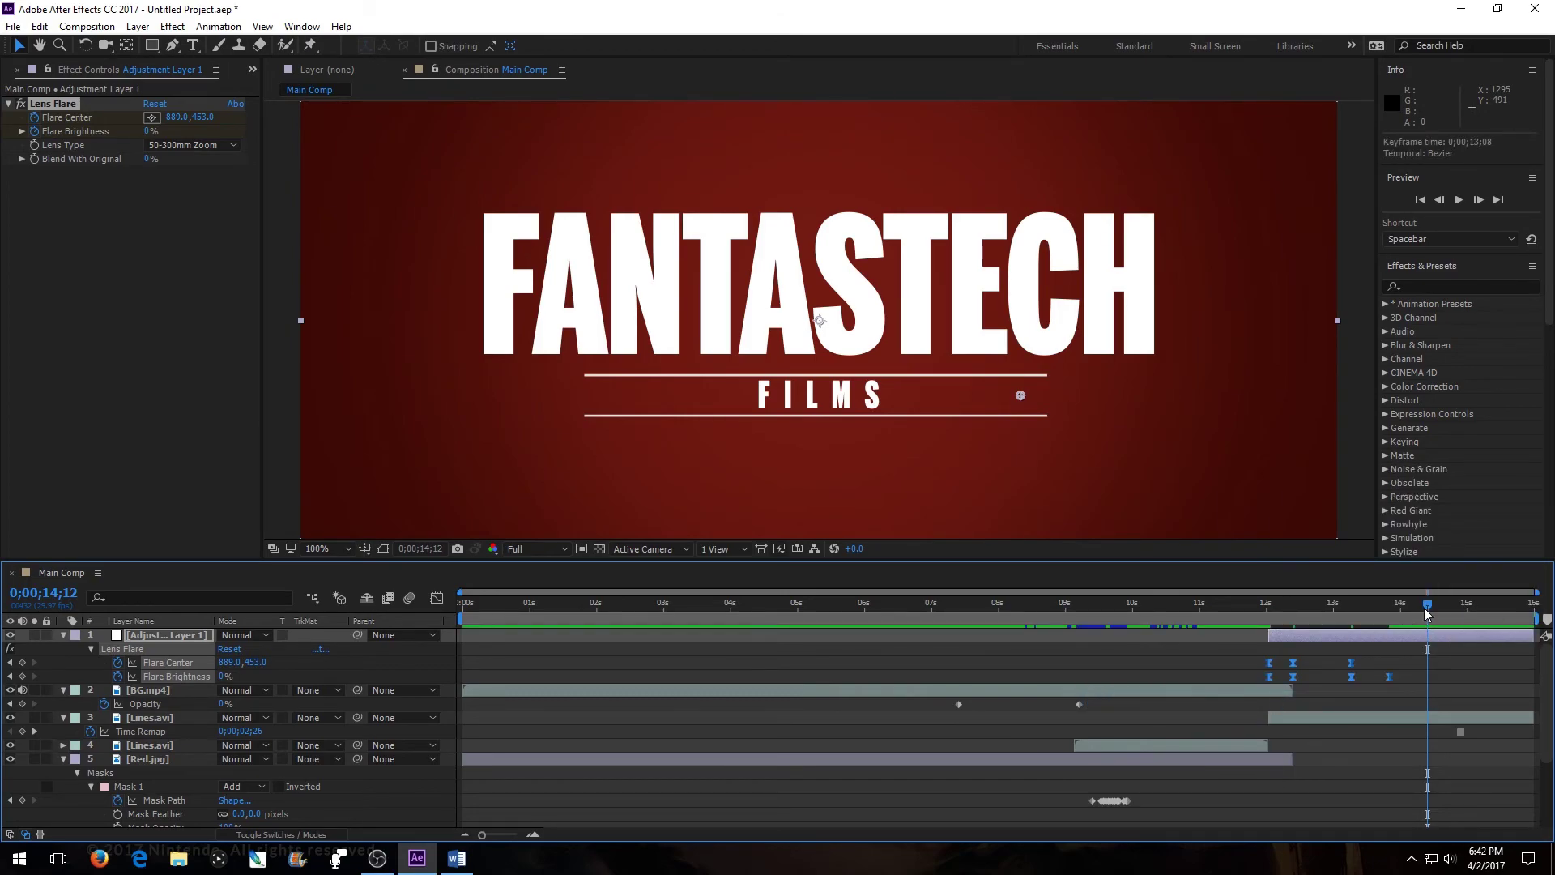
- Preview the eased lens flare animation from 0;00;10;28
drag(1424, 607, 1195, 640)
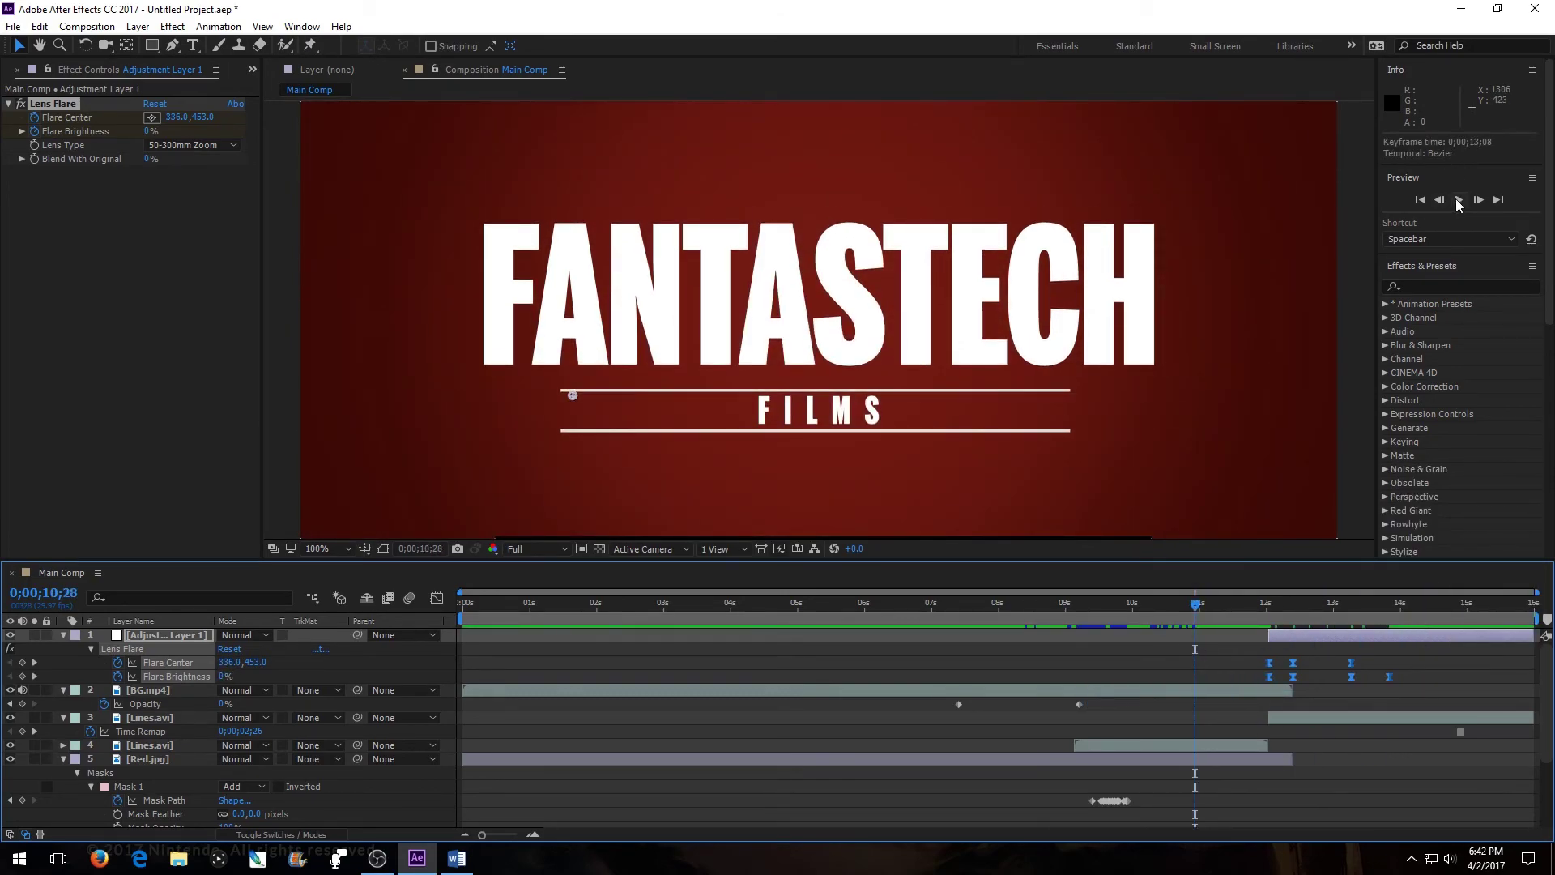
click(1457, 202)
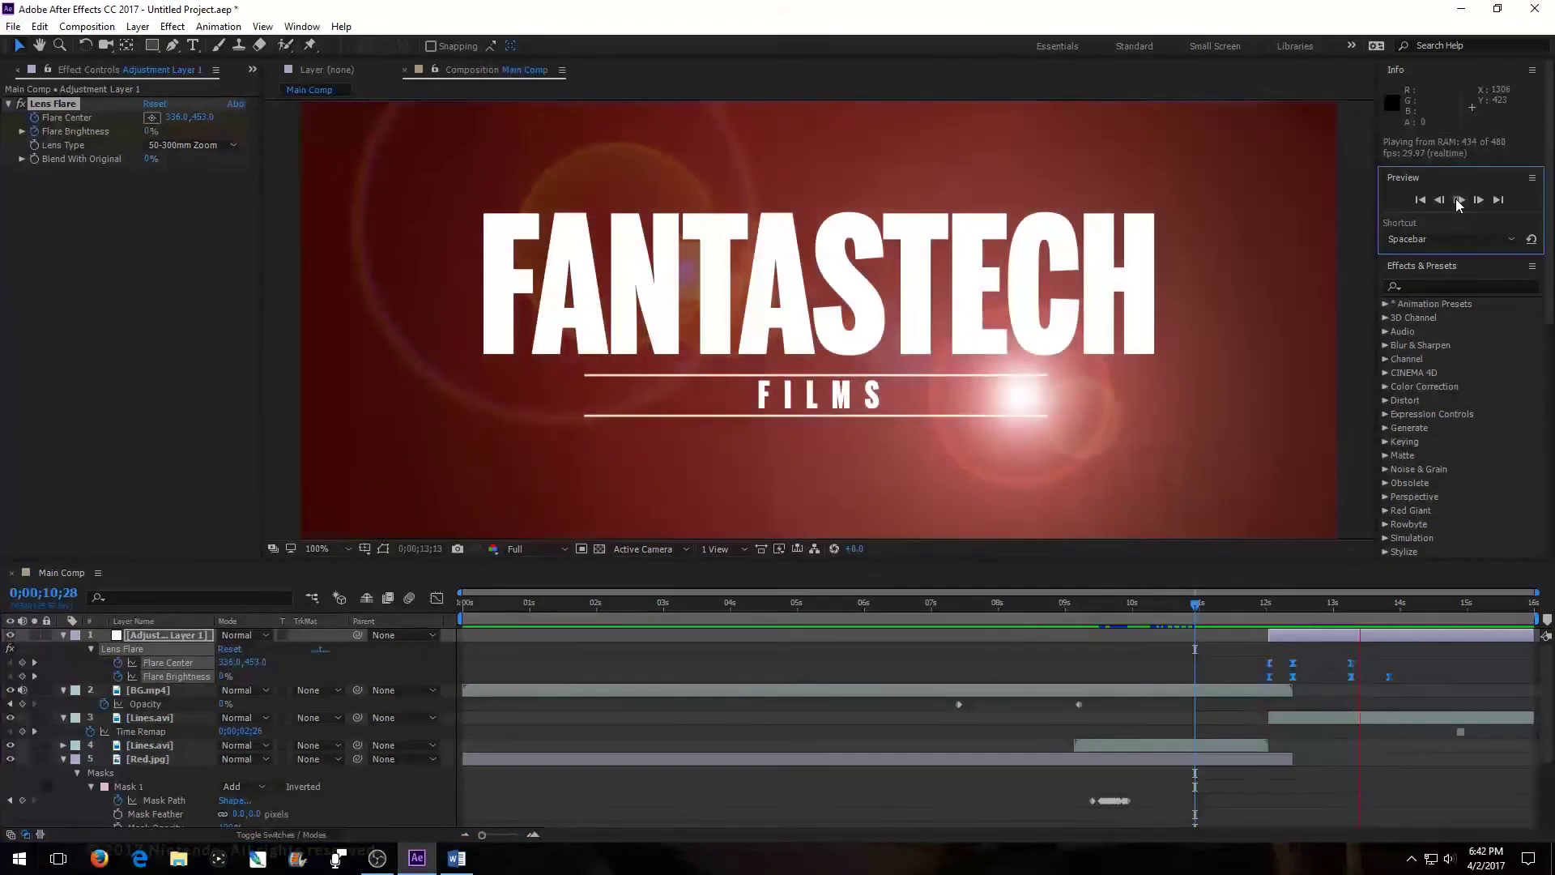
click(1459, 200)
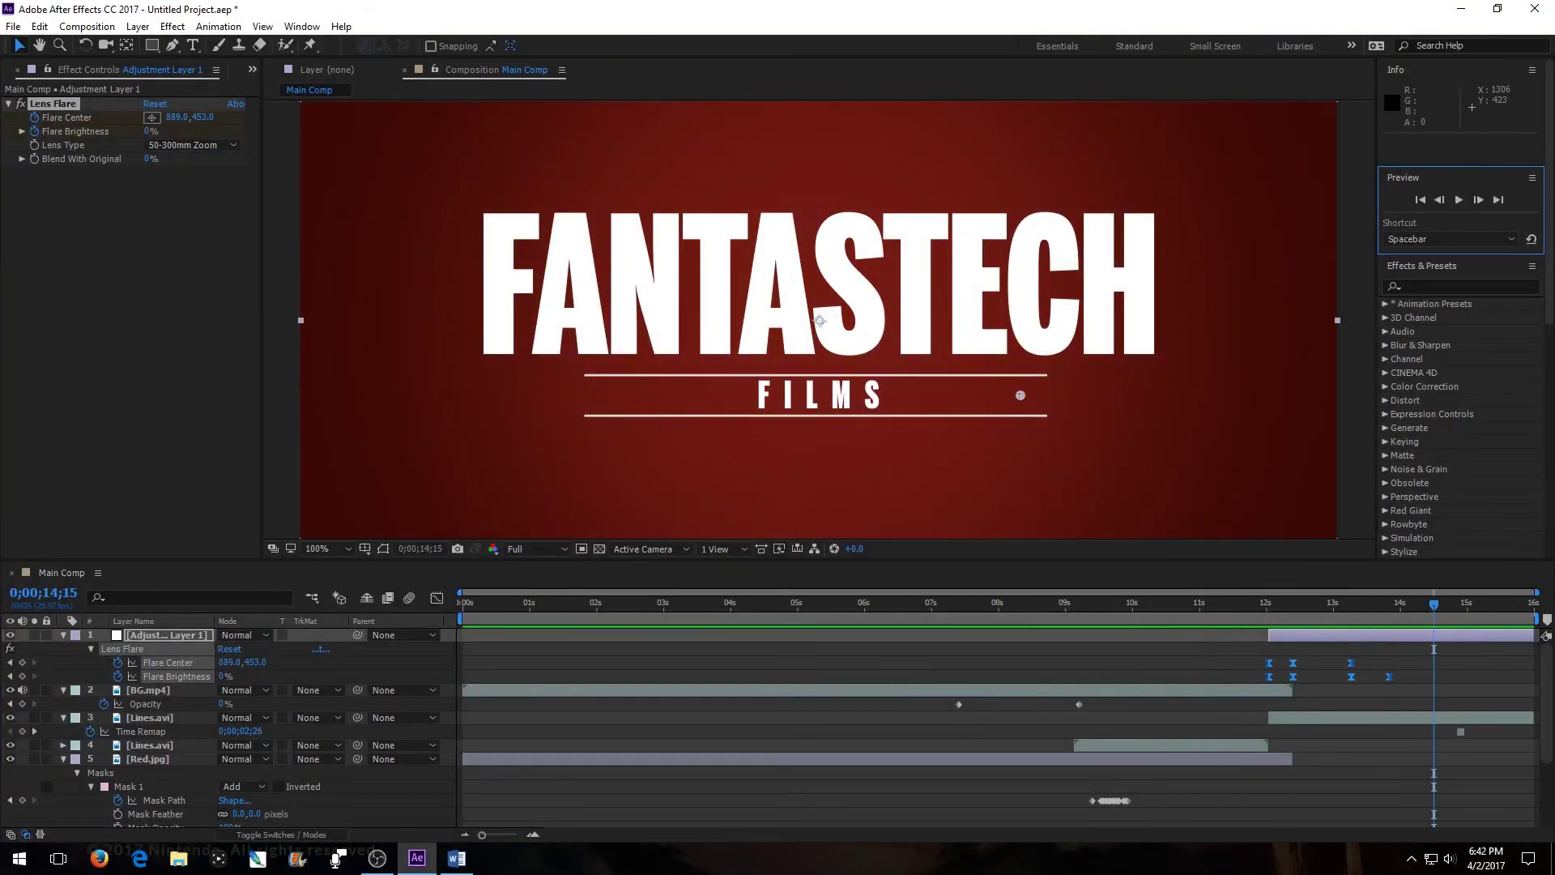
- Return to the first frame of Main Comp and set the viewer magnification to 100%
click(1421, 200)
scroll(921, 296, down, 2)
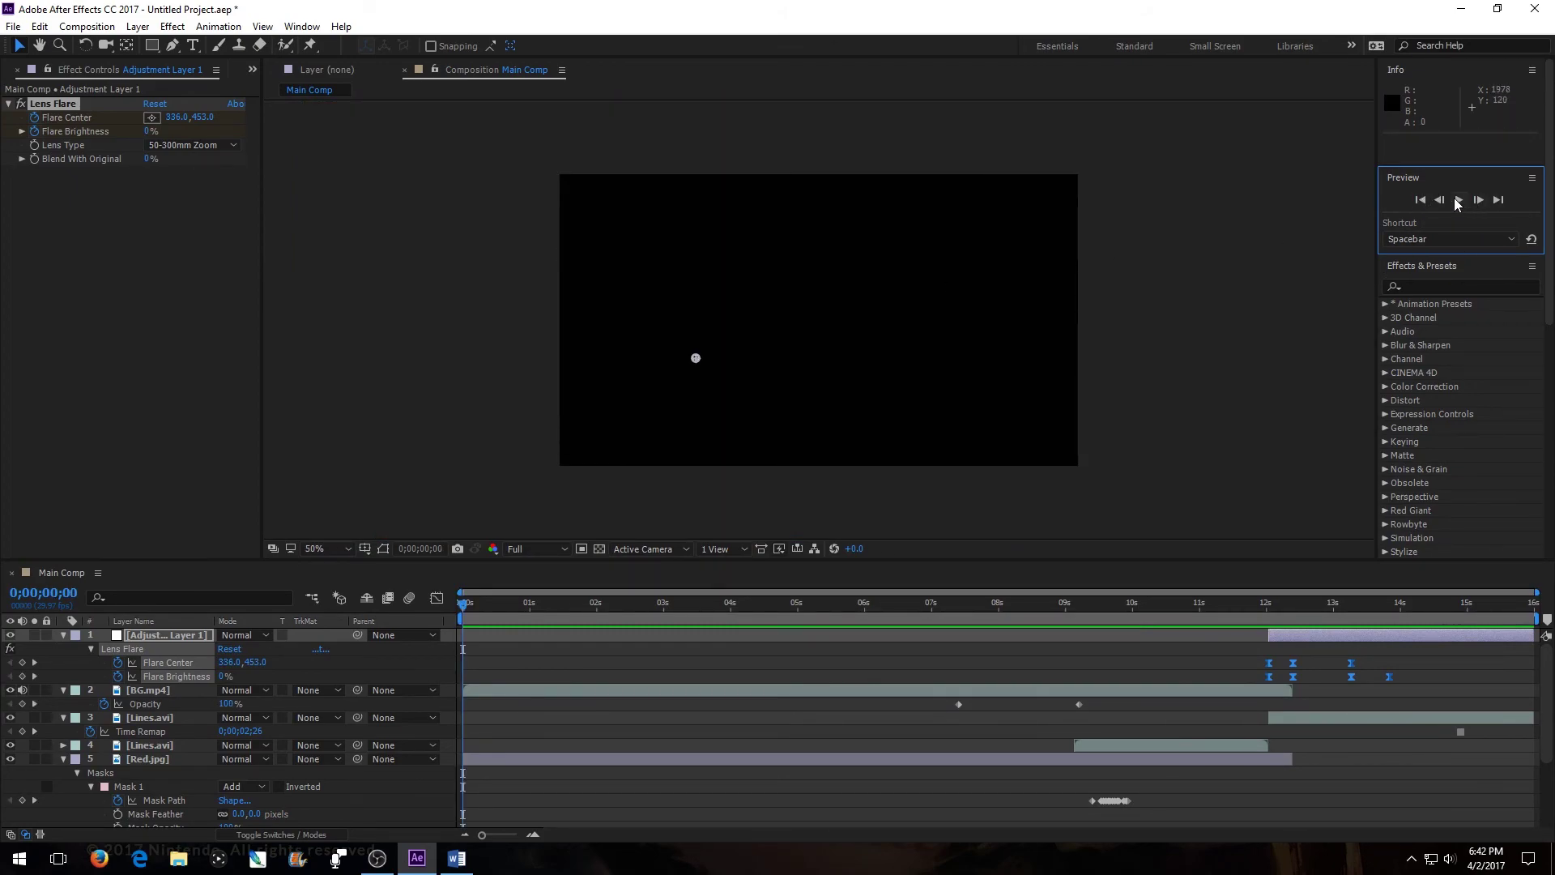
click(354, 549)
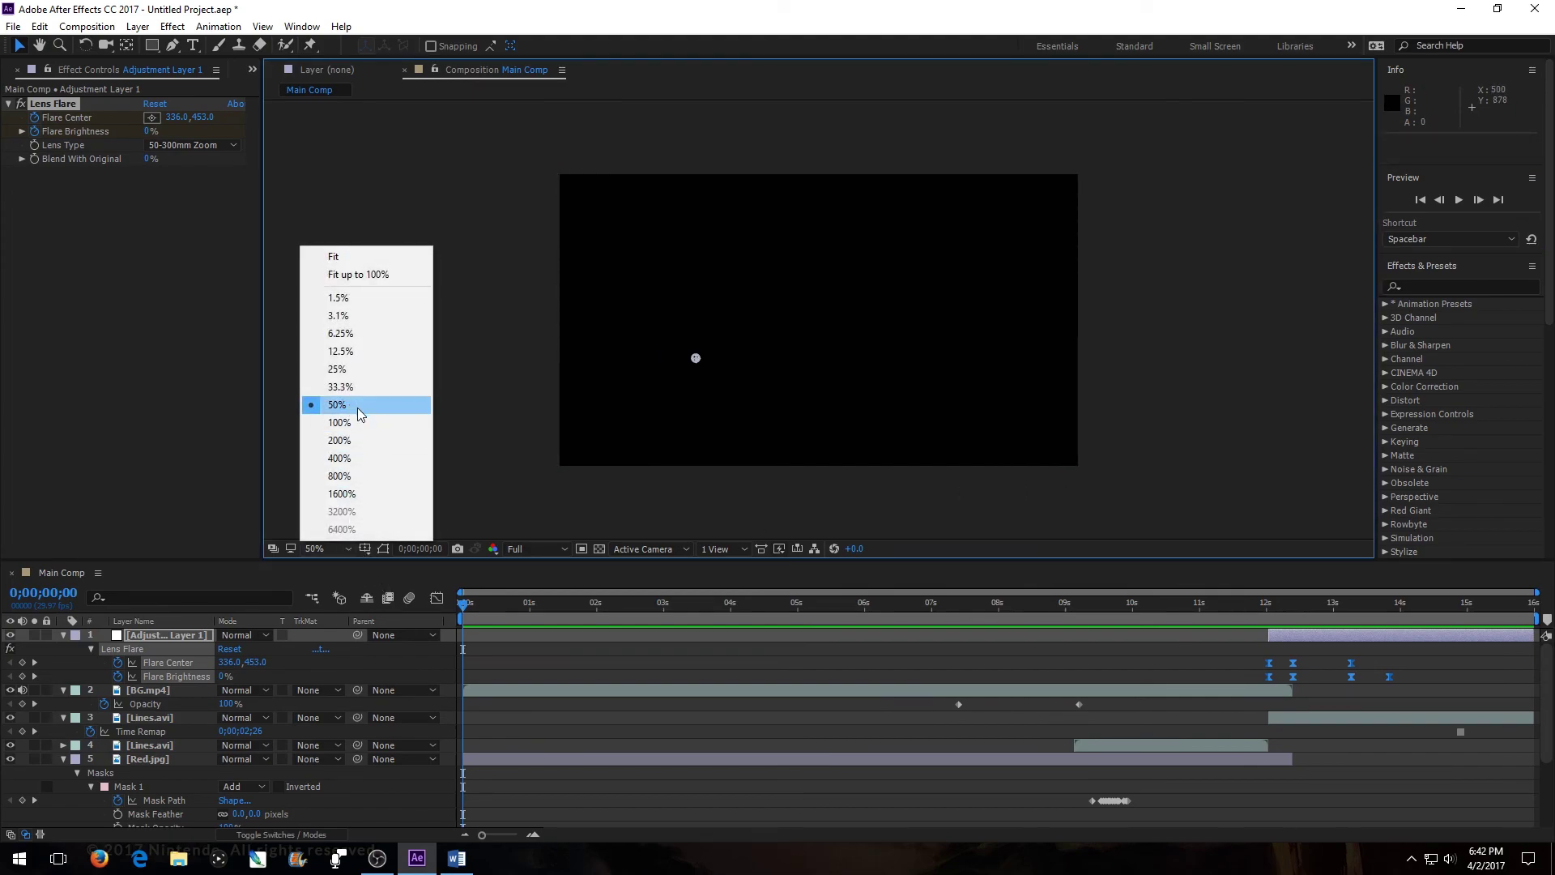
click(318, 554)
click(317, 553)
click(317, 551)
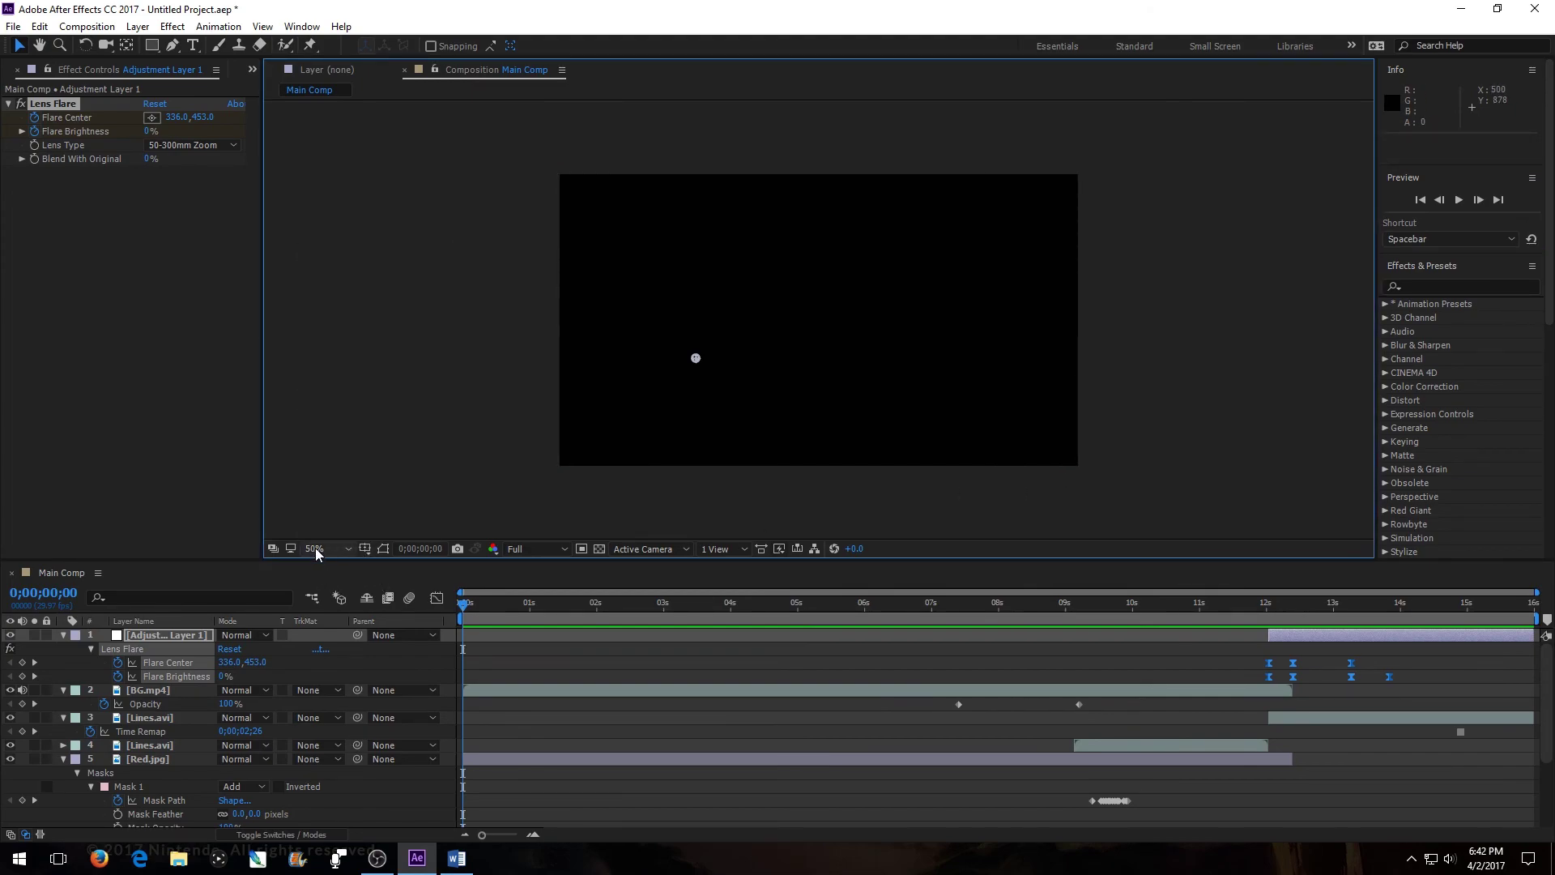
click(316, 552)
click(585, 501)
key(slash)
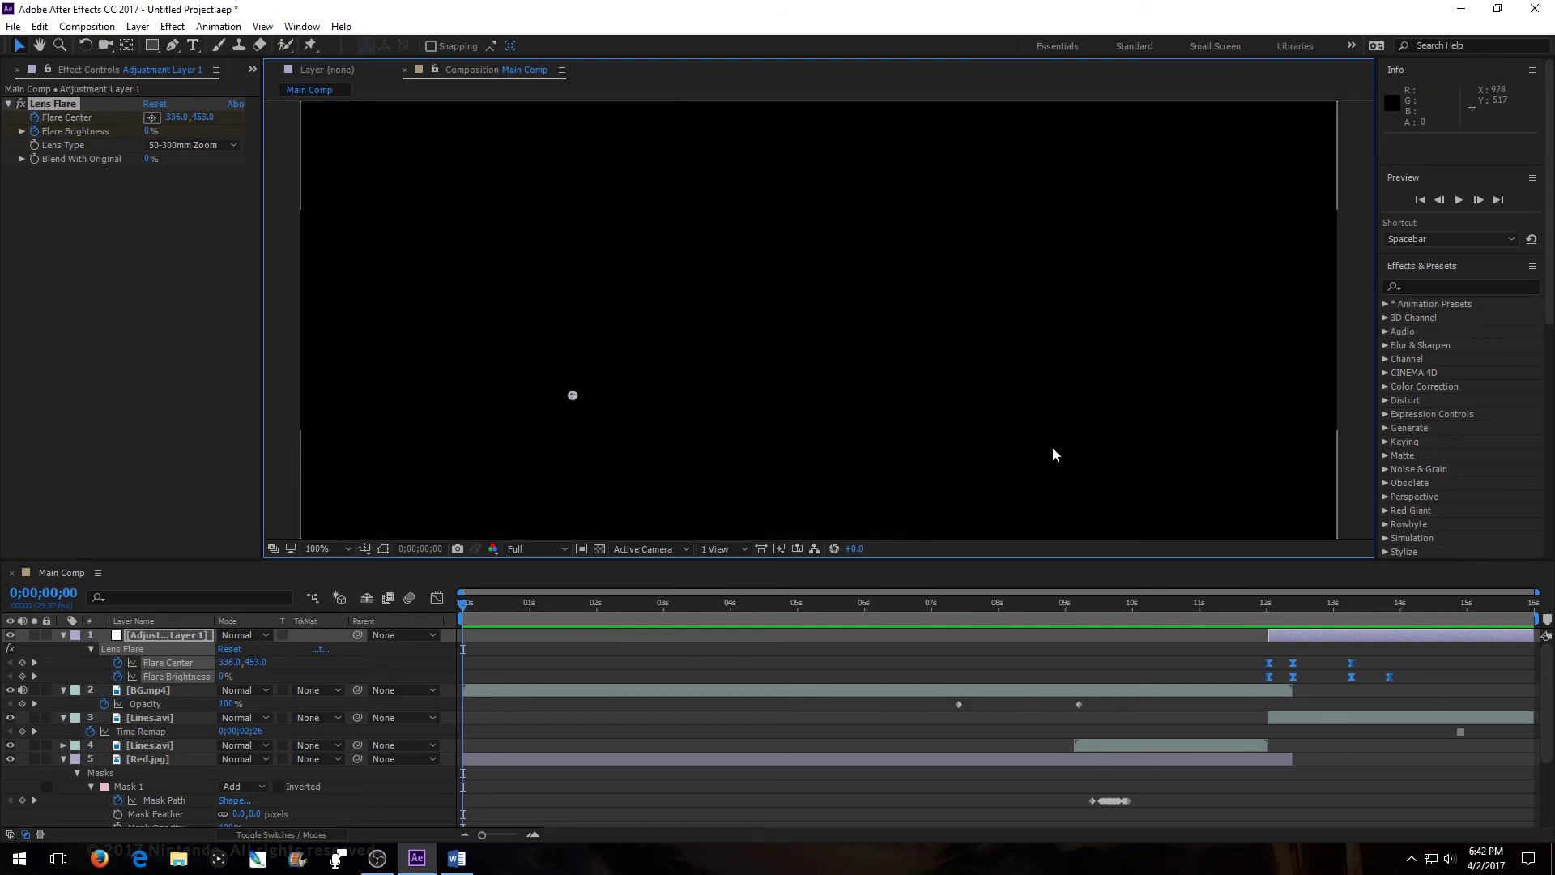
- Play the whole intro from the start, with the viewer magnification set to Fit up to 100%
click(1457, 200)
key(comma)
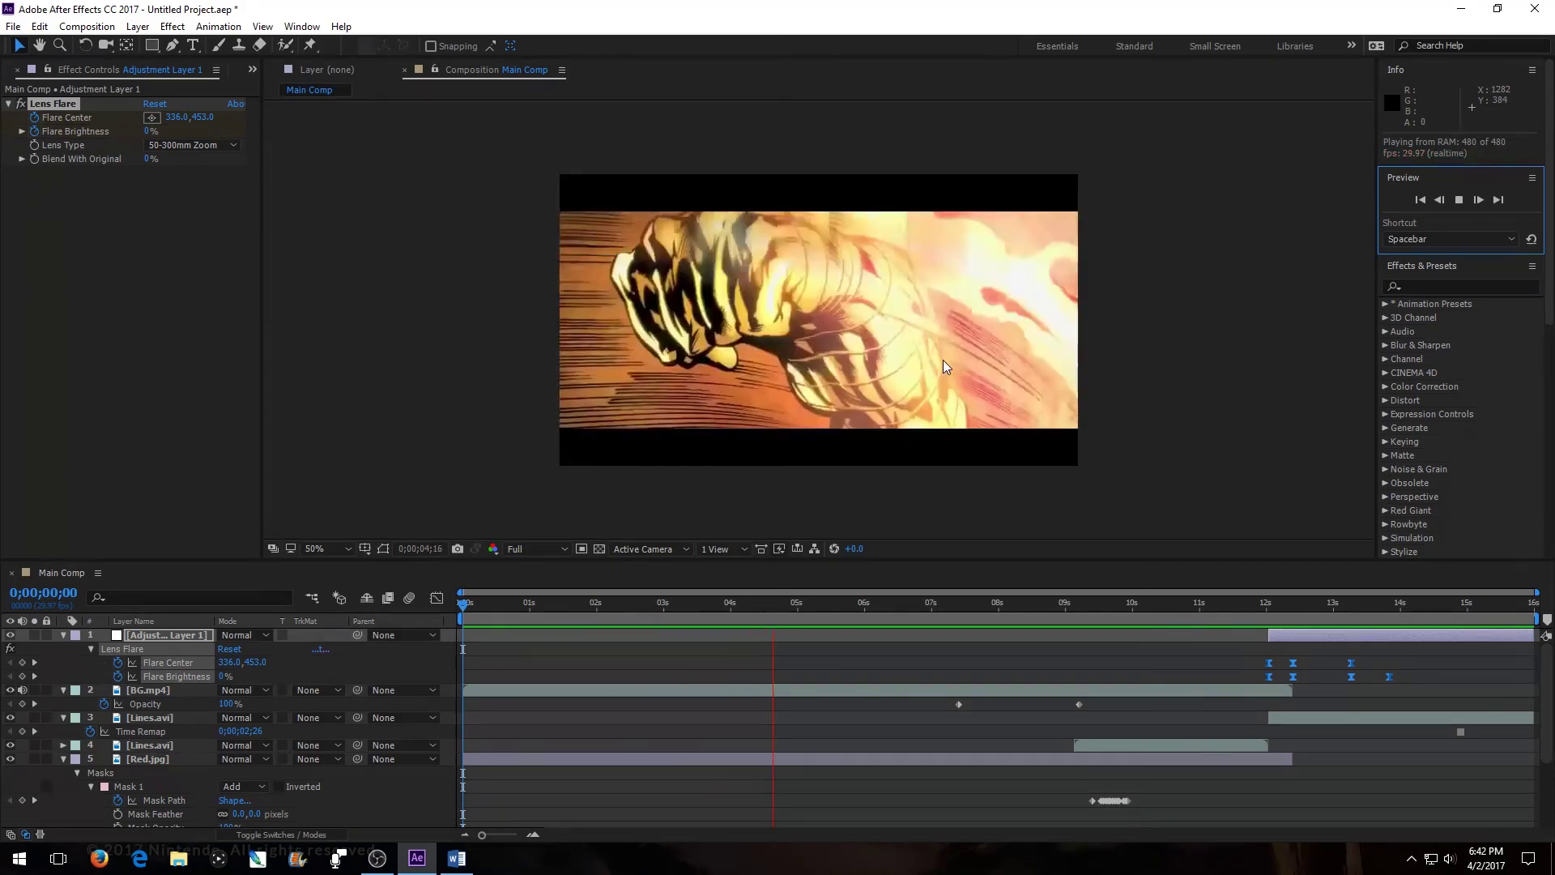
click(313, 550)
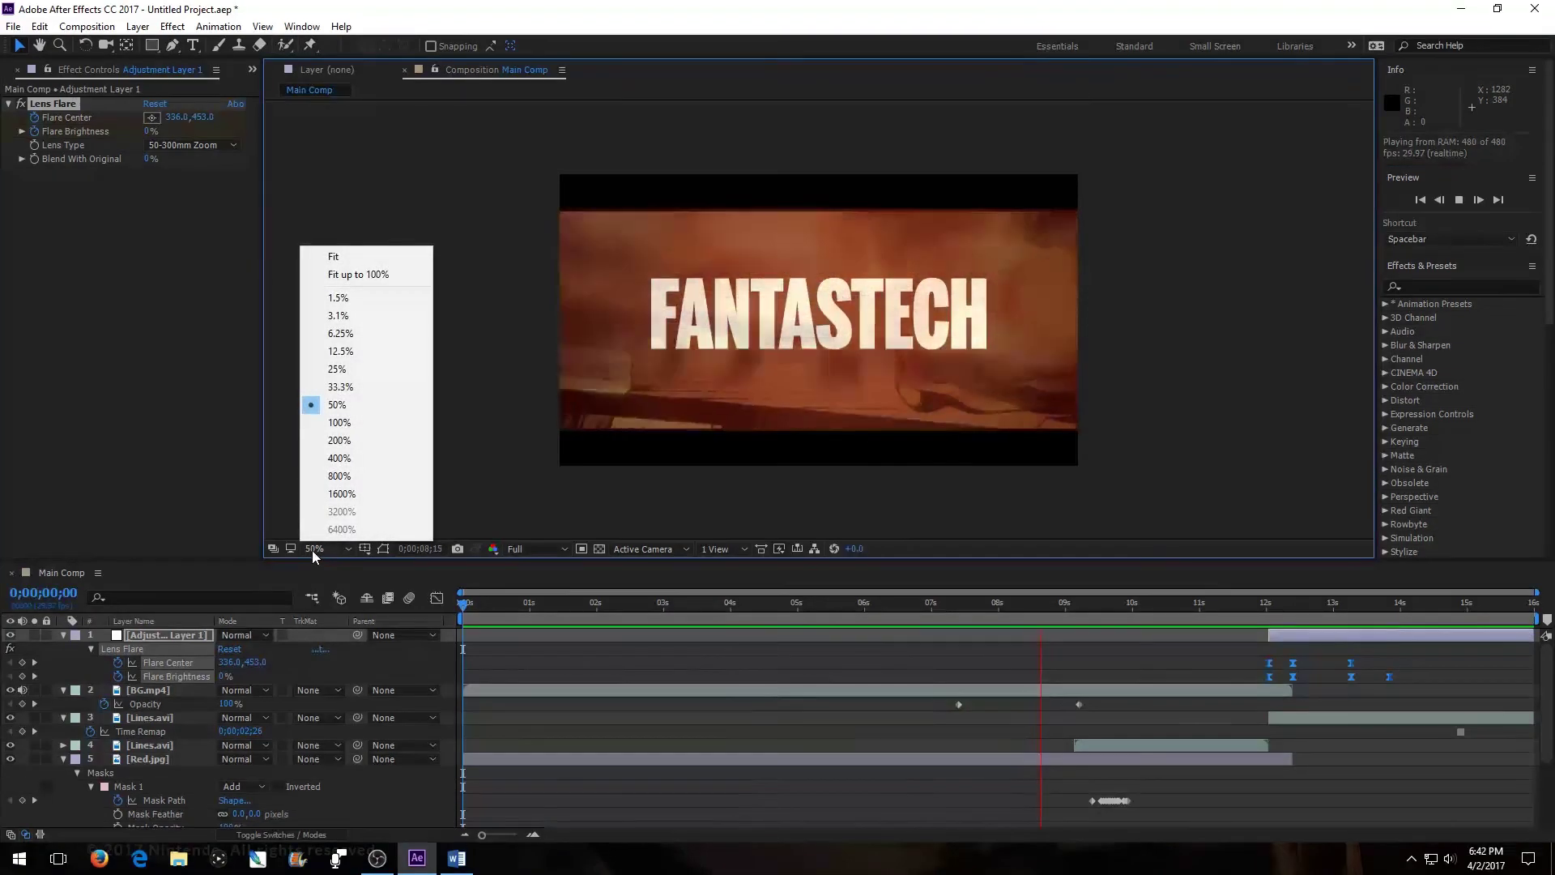
click(353, 277)
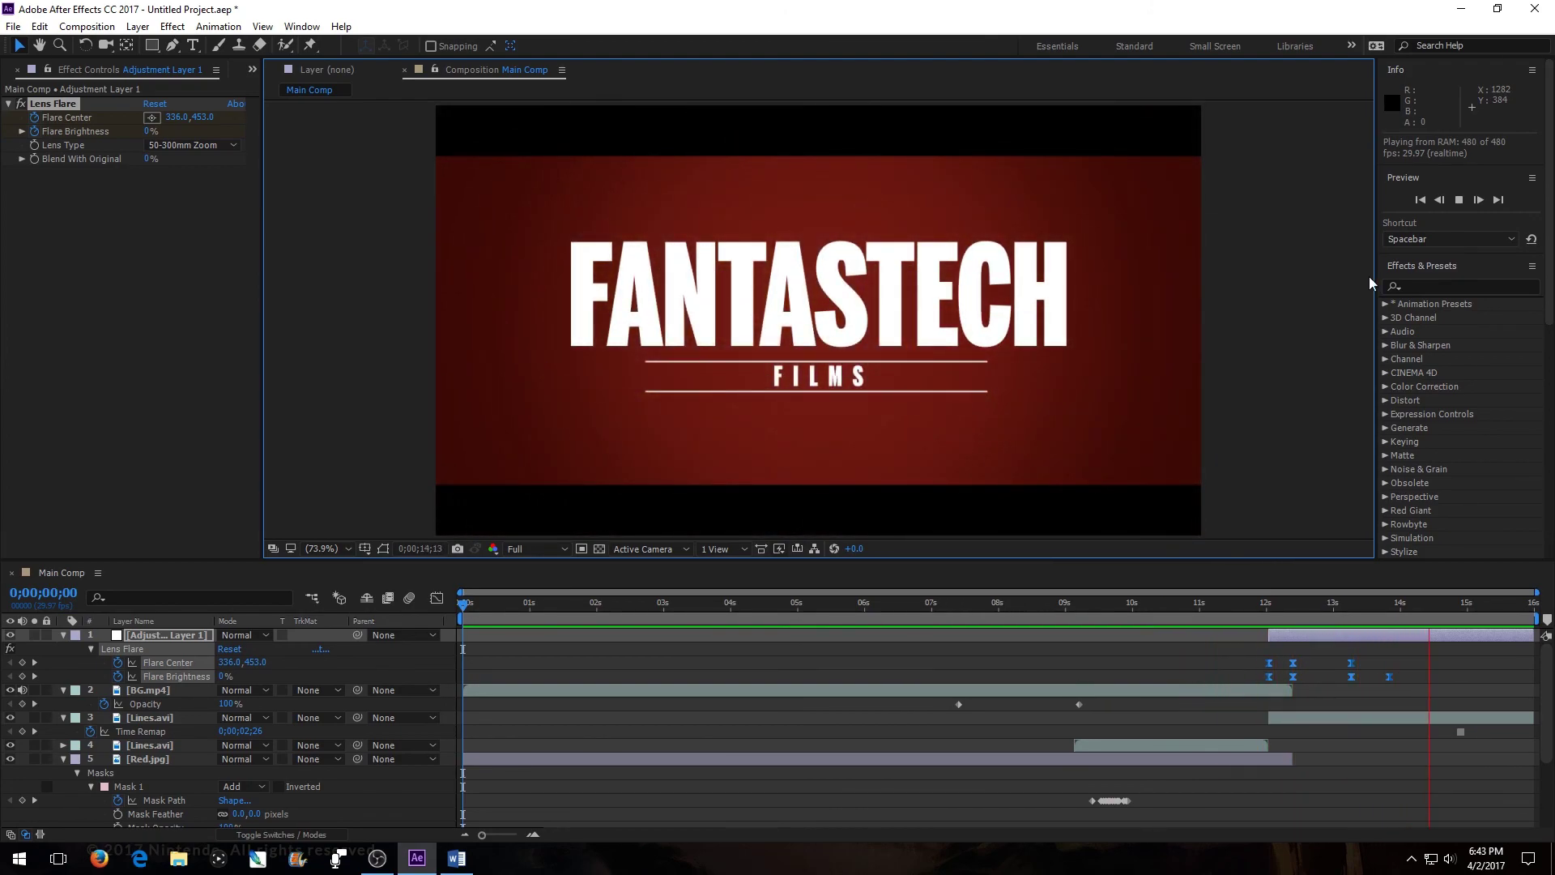
- Stop the full playback and spot-check the comic footage and the closing title at 0;00;14;13
click(1443, 198)
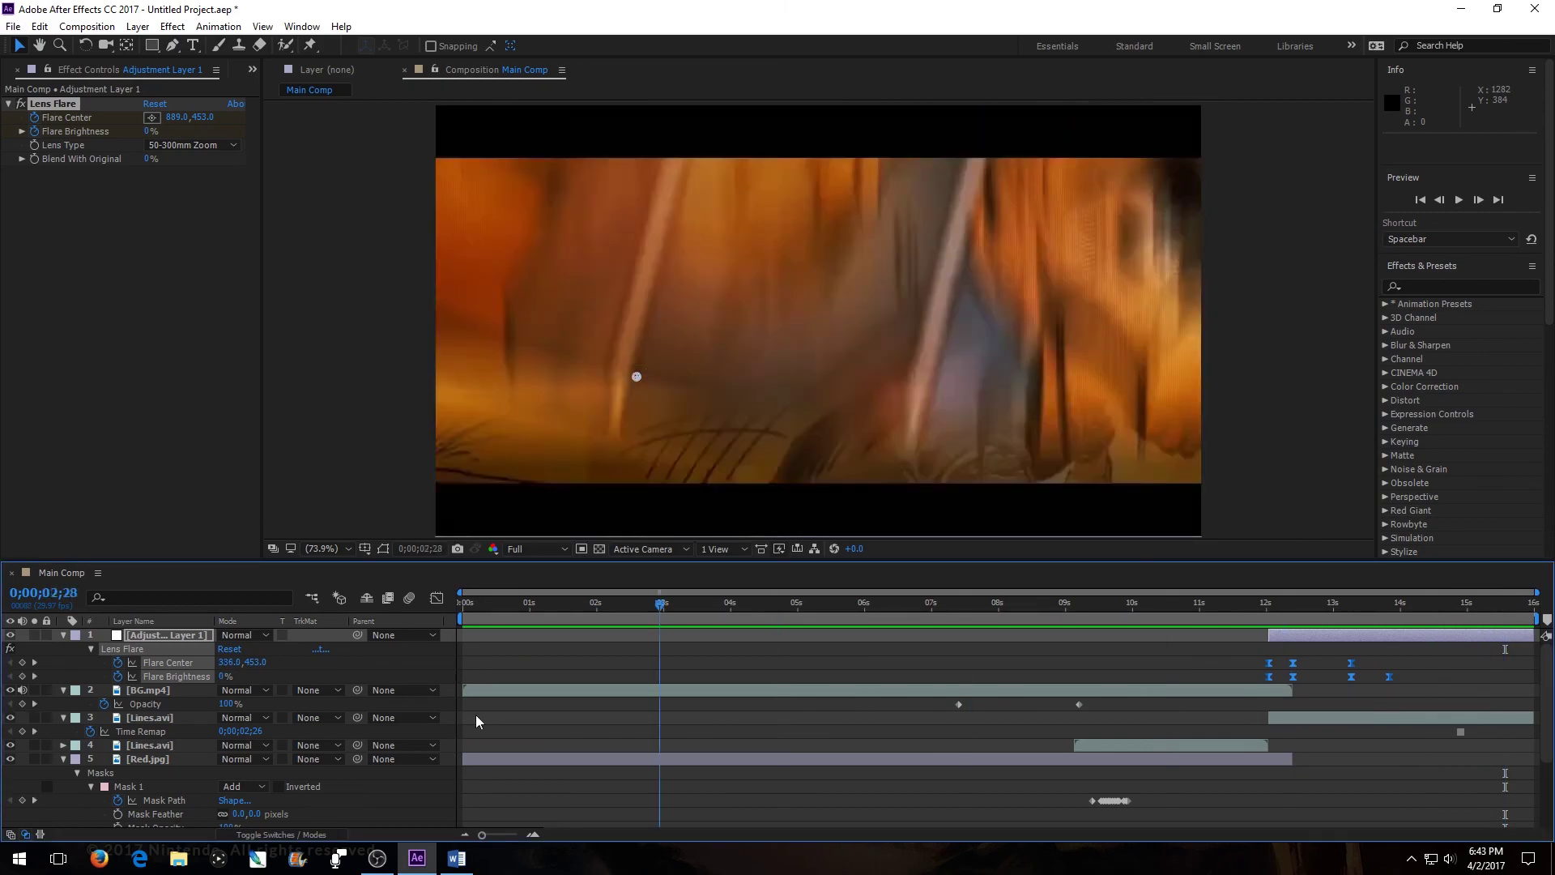
key(space)
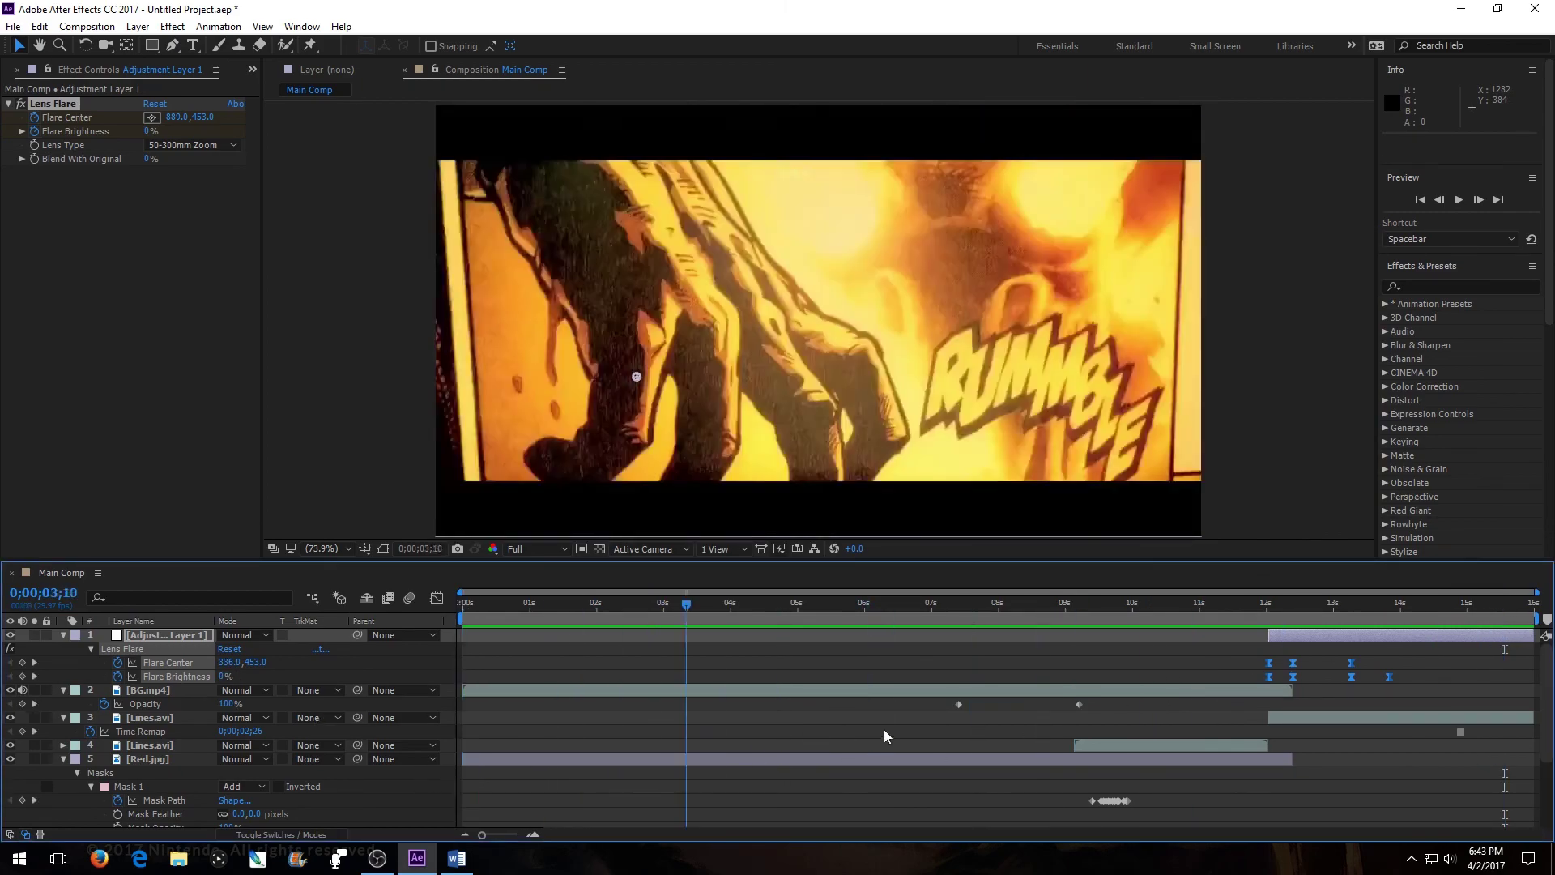
key(space)
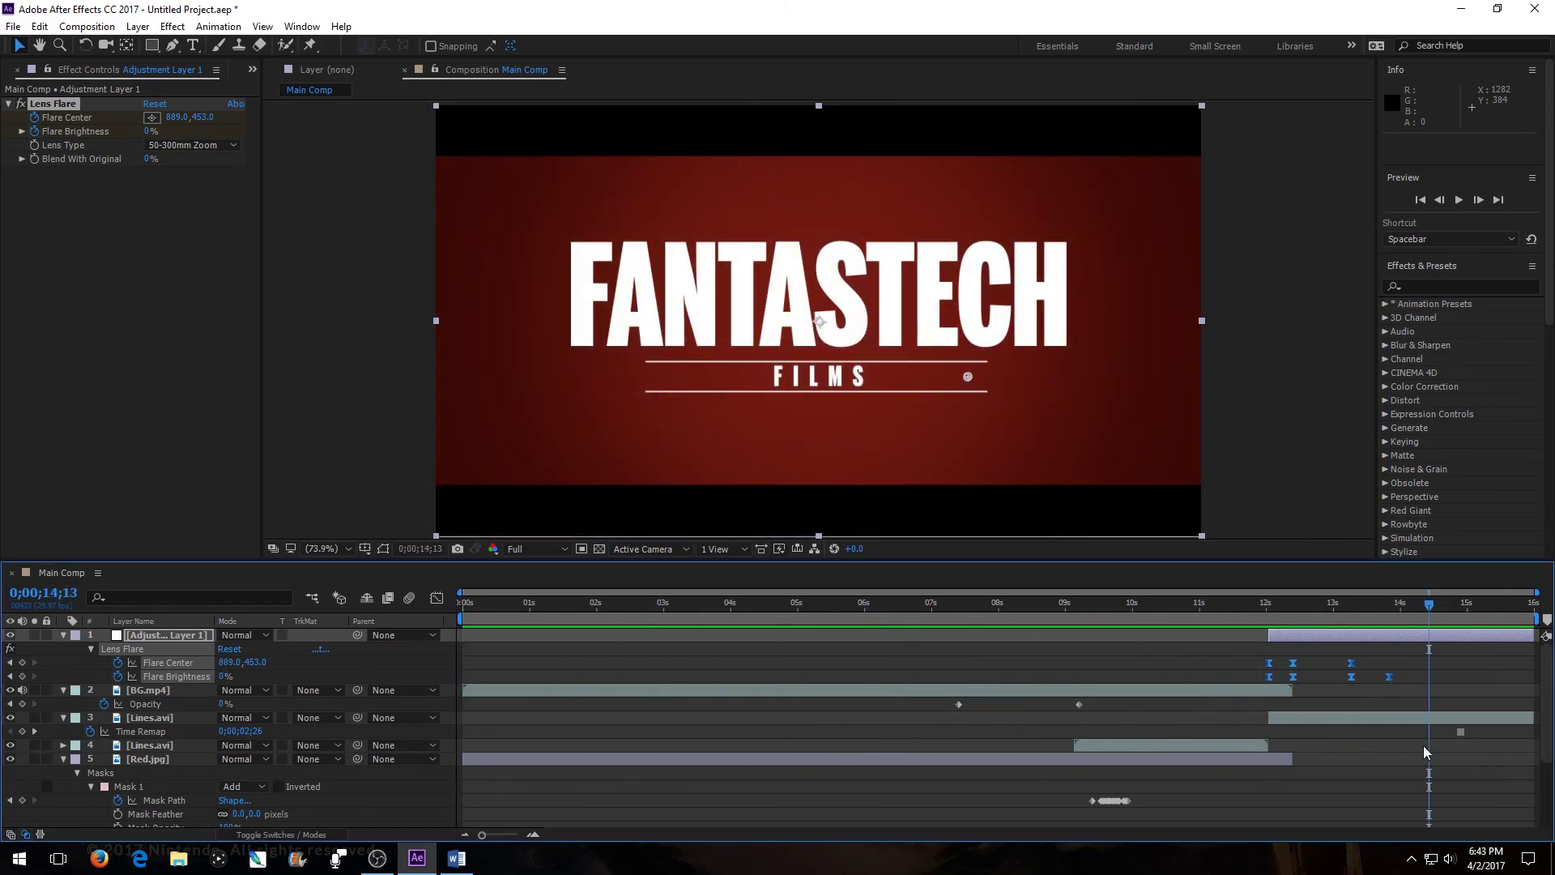